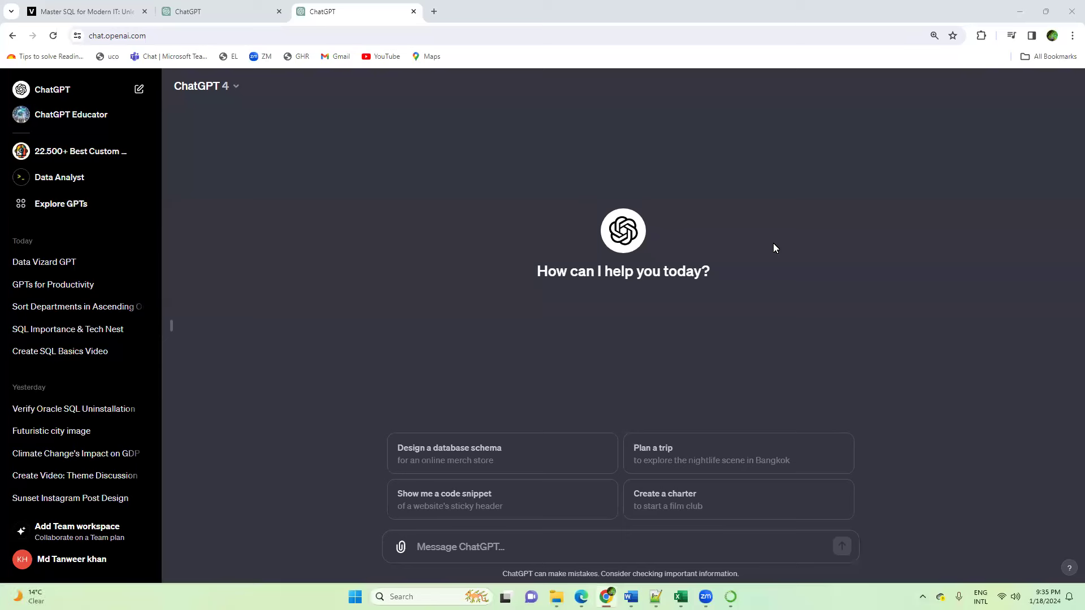
# Step: Check the available ChatGPT model versions, keeping GPT-4, and open the directory of public GPTs
pyautogui.click(235, 88)
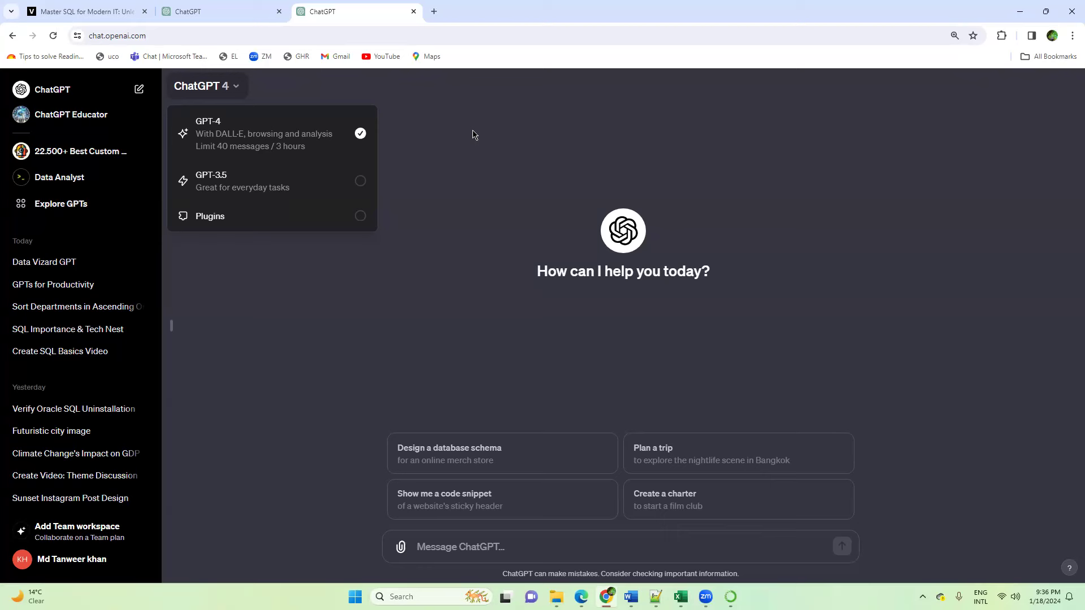
pyautogui.click(339, 97)
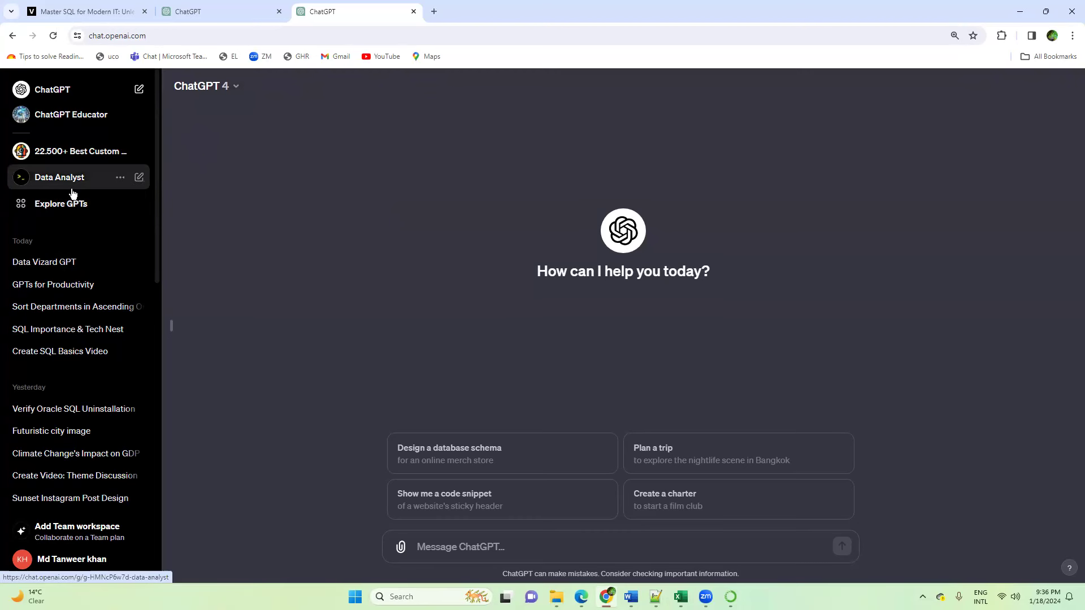
pyautogui.click(63, 208)
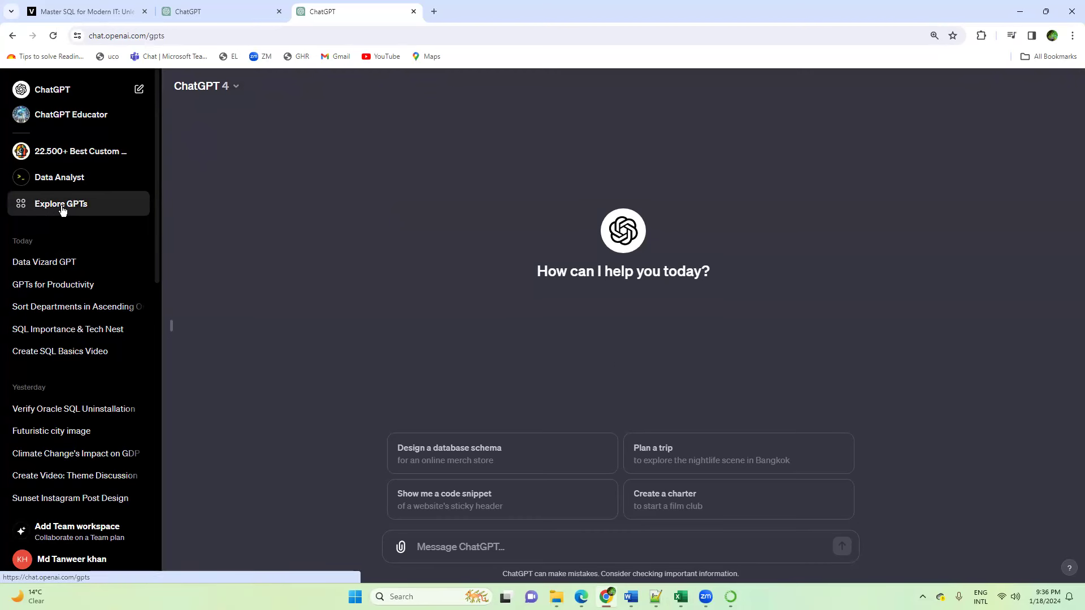
pyautogui.click(61, 90)
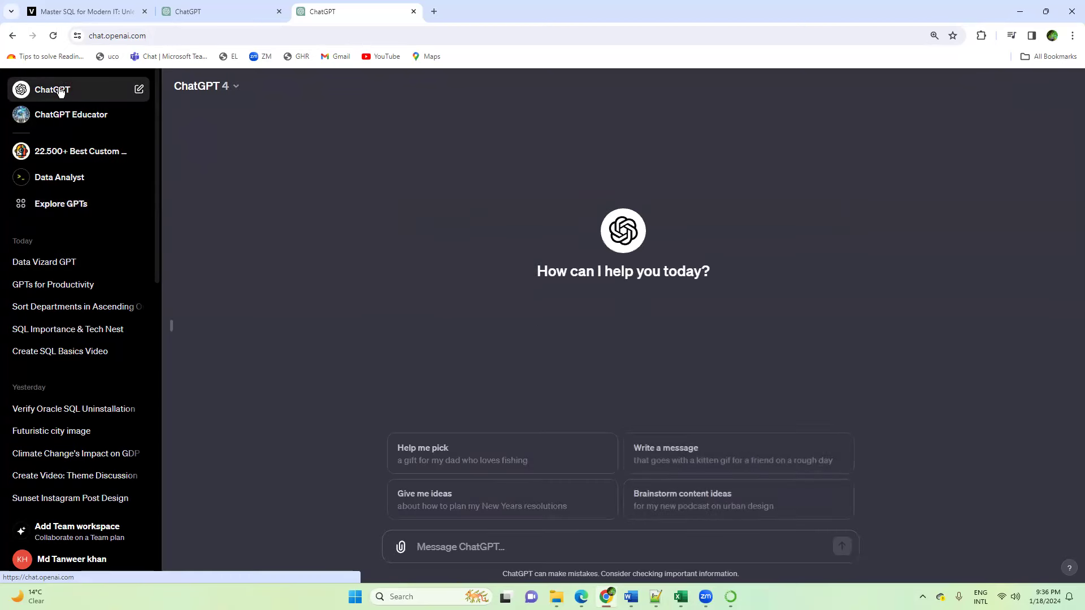
pyautogui.click(60, 207)
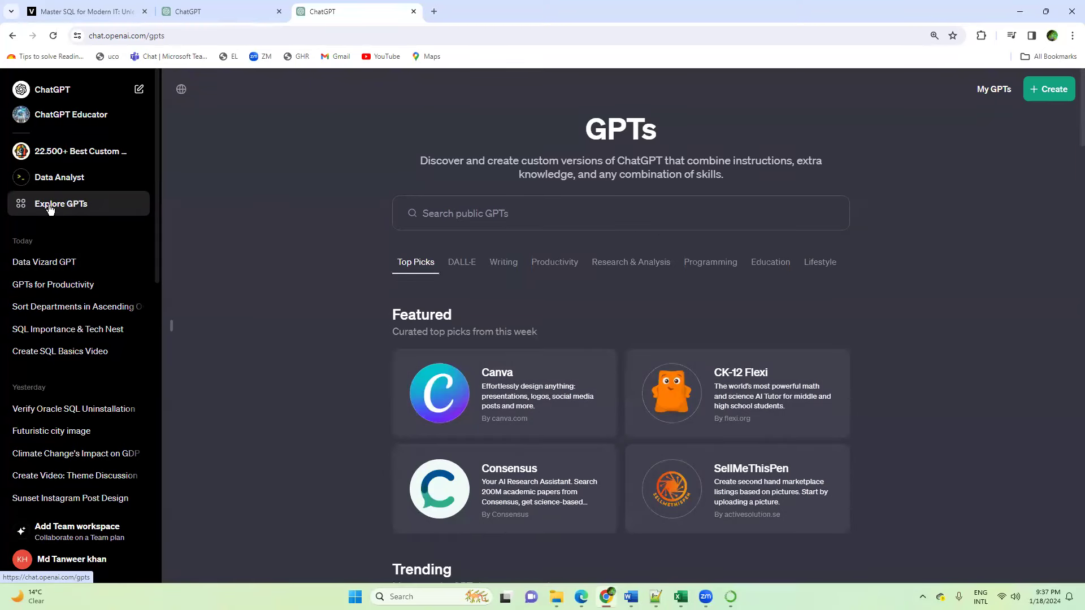
# Step: Examine the featured GPTs and the expanded list of trending community GPTs
pyautogui.scroll(-1, 743, 301)
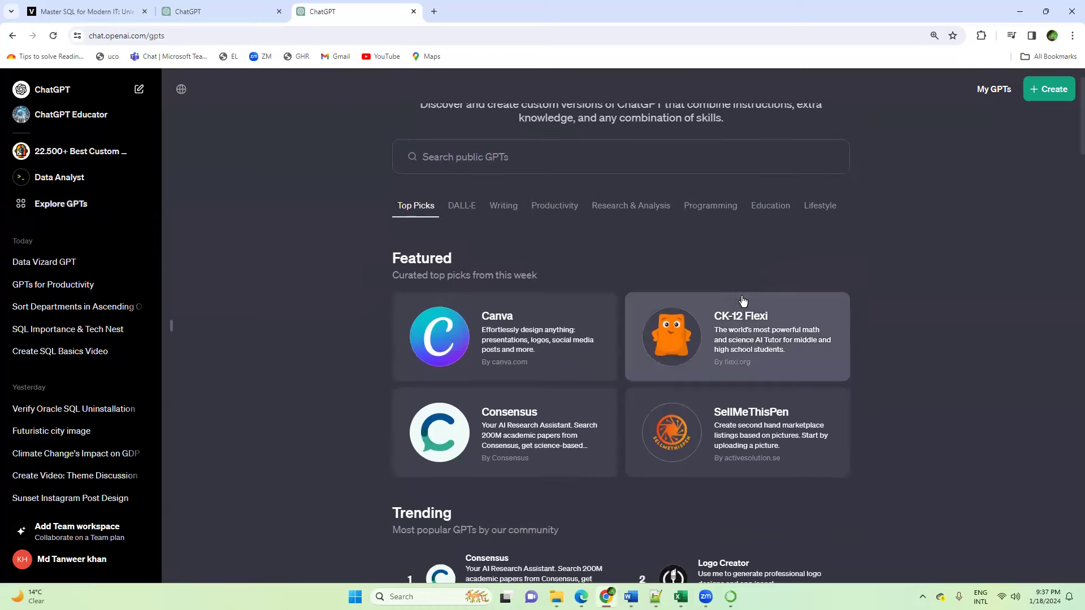
pyautogui.scroll(1, 573, 250)
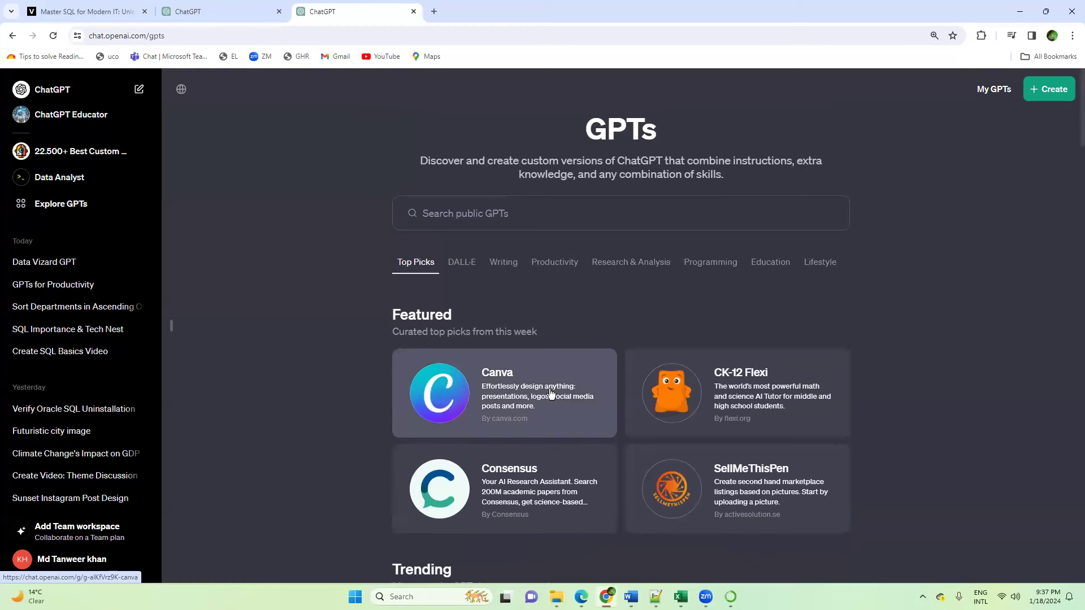
pyautogui.scroll(-2, 552, 327)
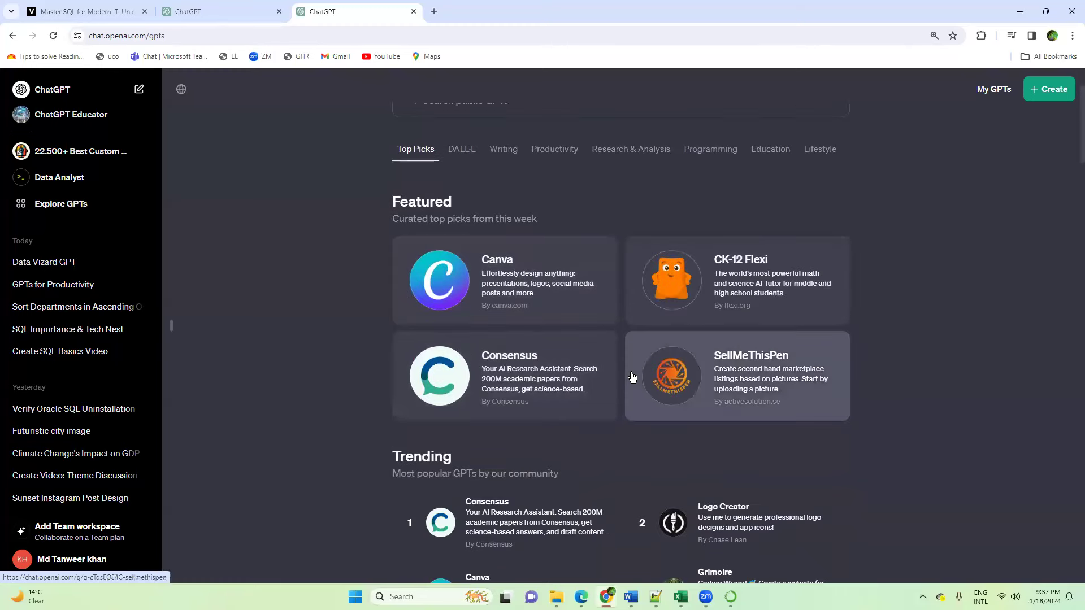
pyautogui.scroll(-2, 632, 377)
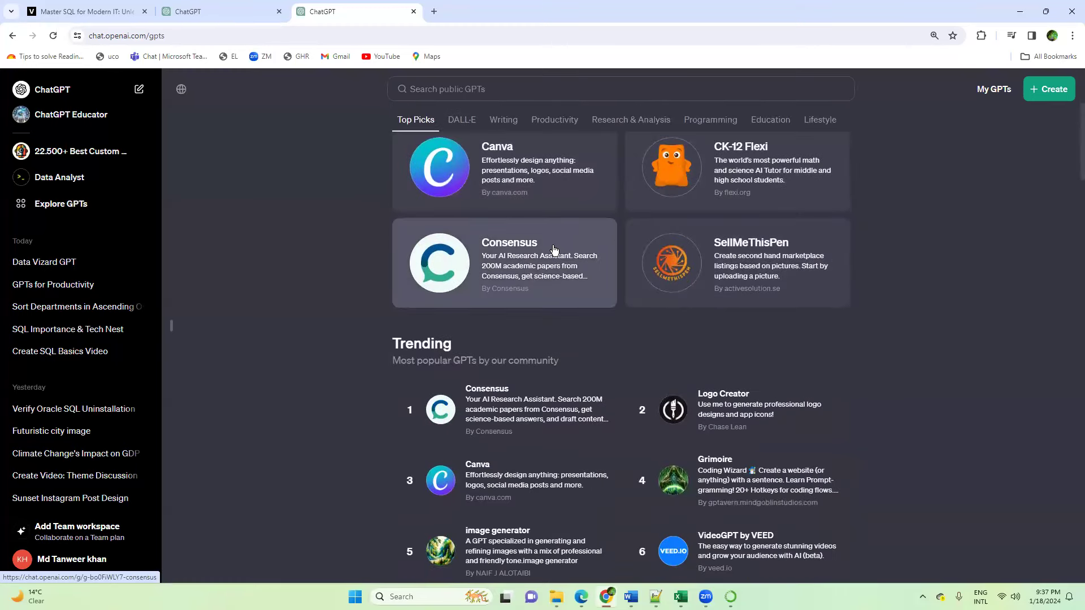
pyautogui.scroll(-3, 554, 248)
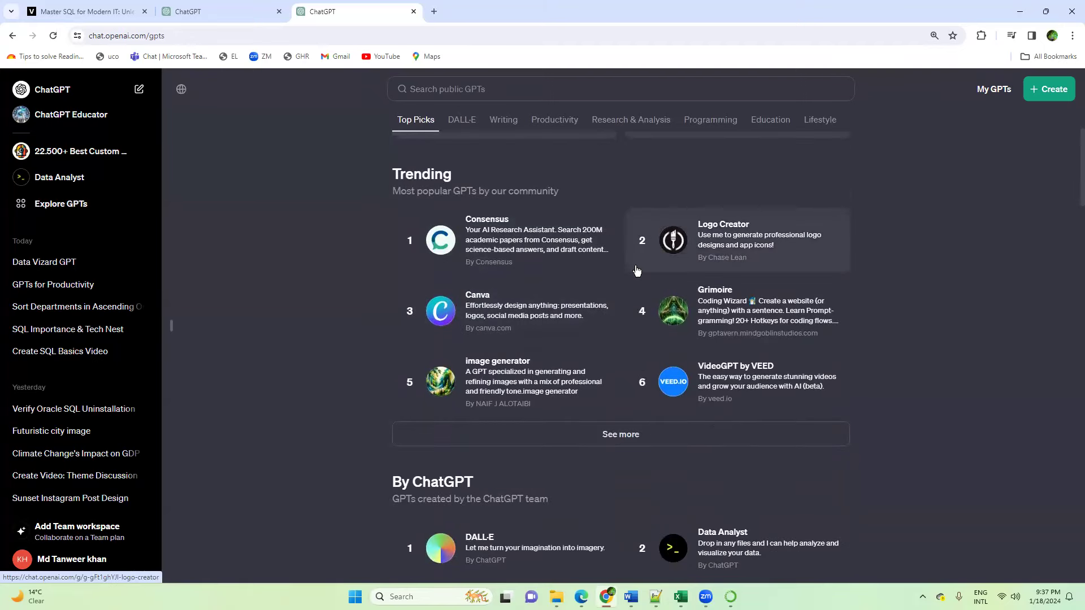
pyautogui.click(610, 435)
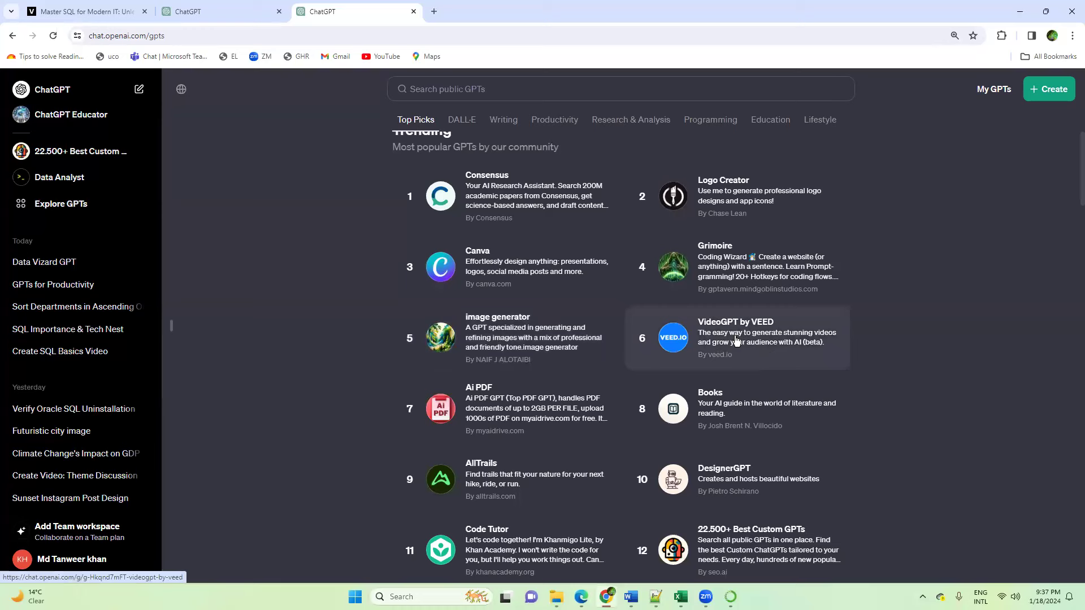
pyautogui.scroll(-3, 758, 256)
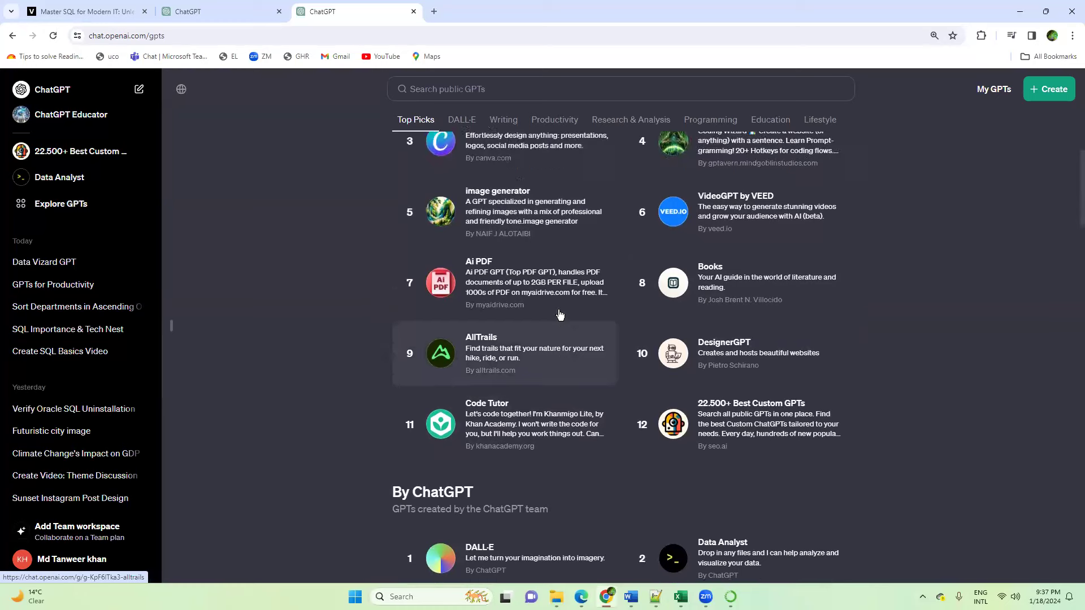
pyautogui.scroll(2, 540, 289)
pyautogui.scroll(1, 619, 264)
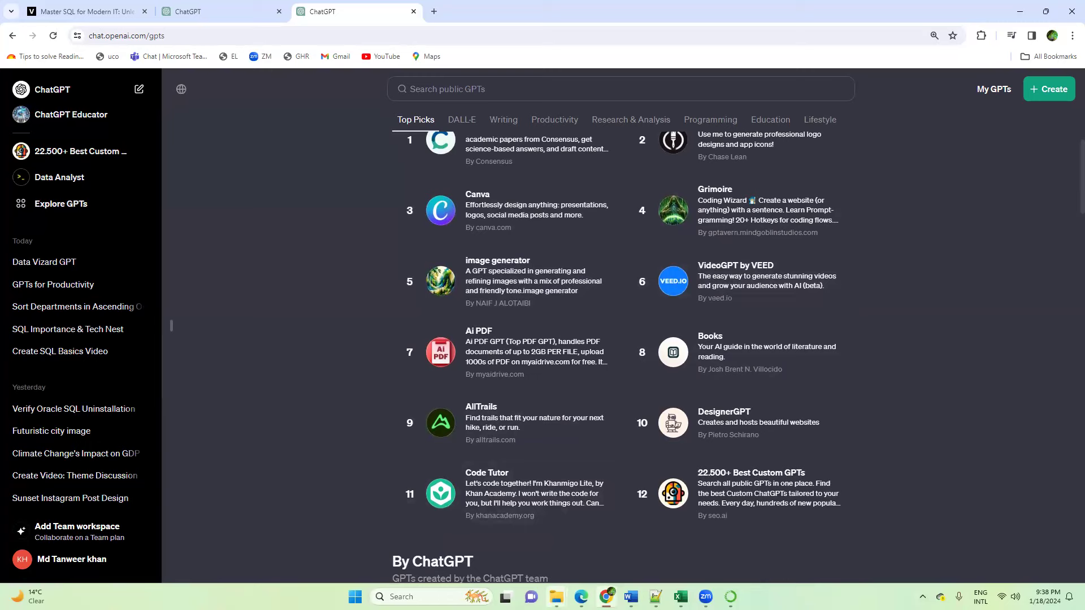
# Step: Play the Master SQL for Modern IT MP4 video from the Downloads folder, pause it and minimize the player
pyautogui.moveTo(556, 597)
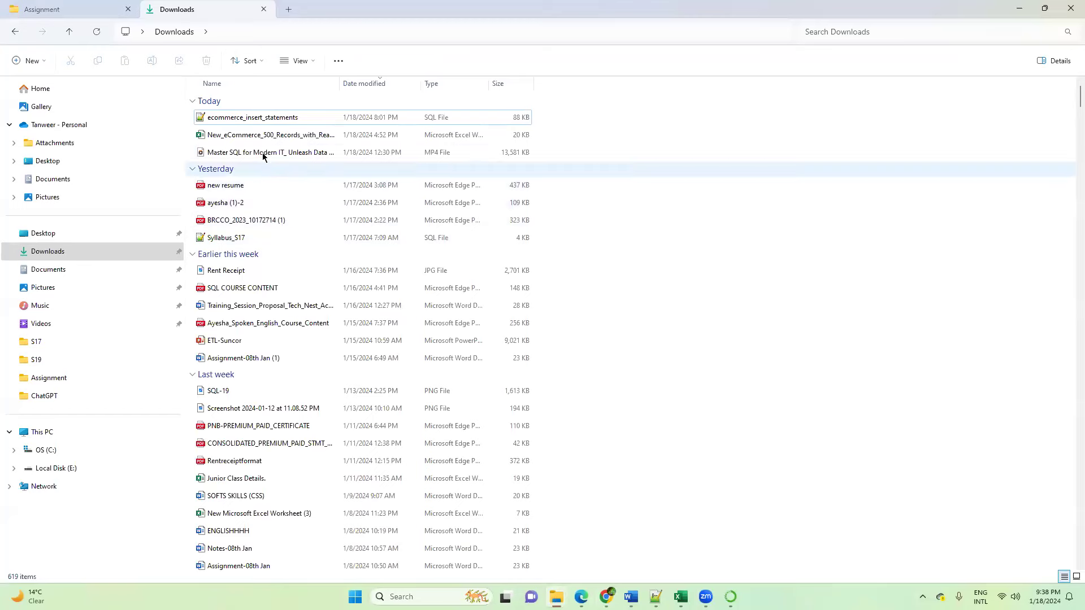
pyautogui.click(261, 154)
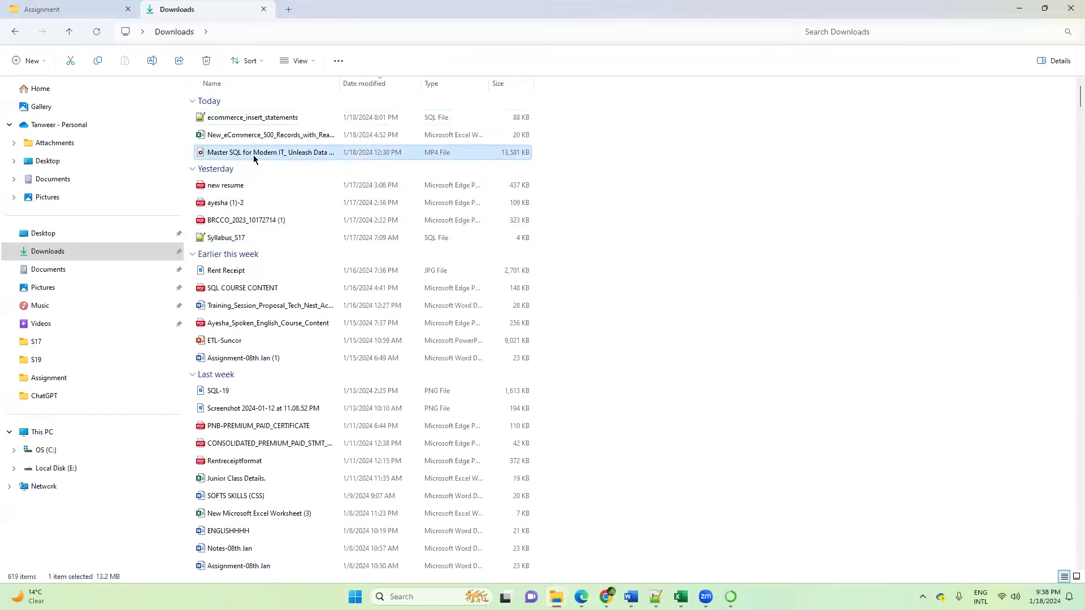
pyautogui.doubleClick(254, 158)
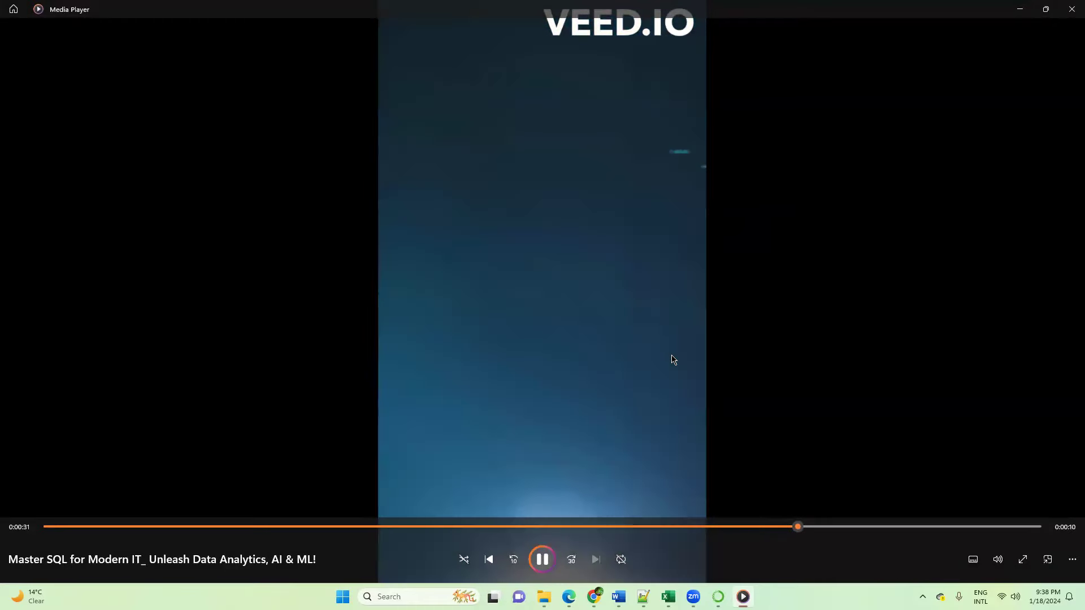
pyautogui.click(540, 560)
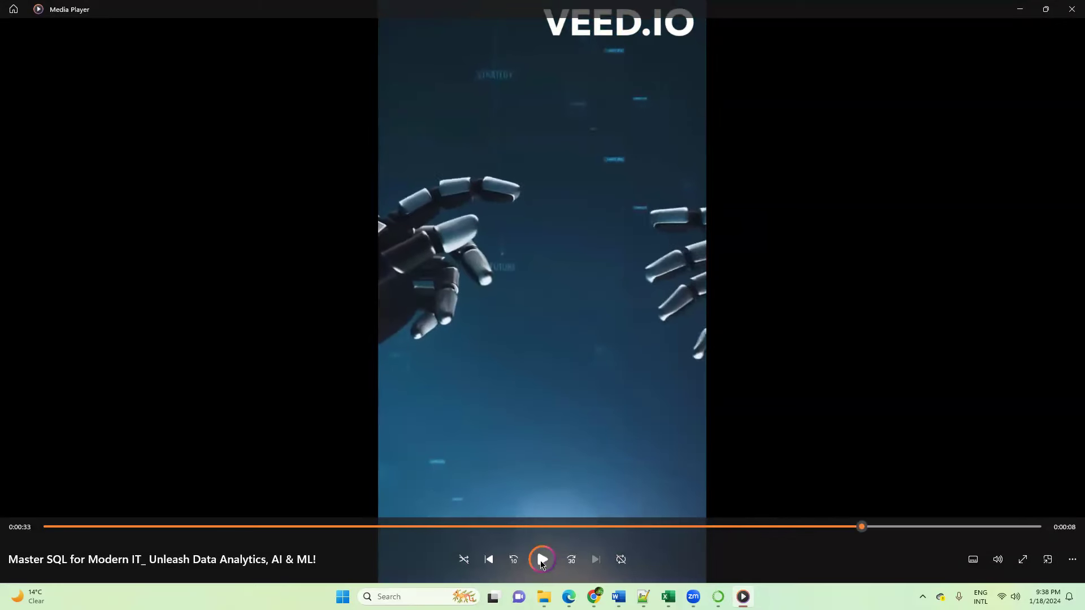
pyautogui.click(1023, 562)
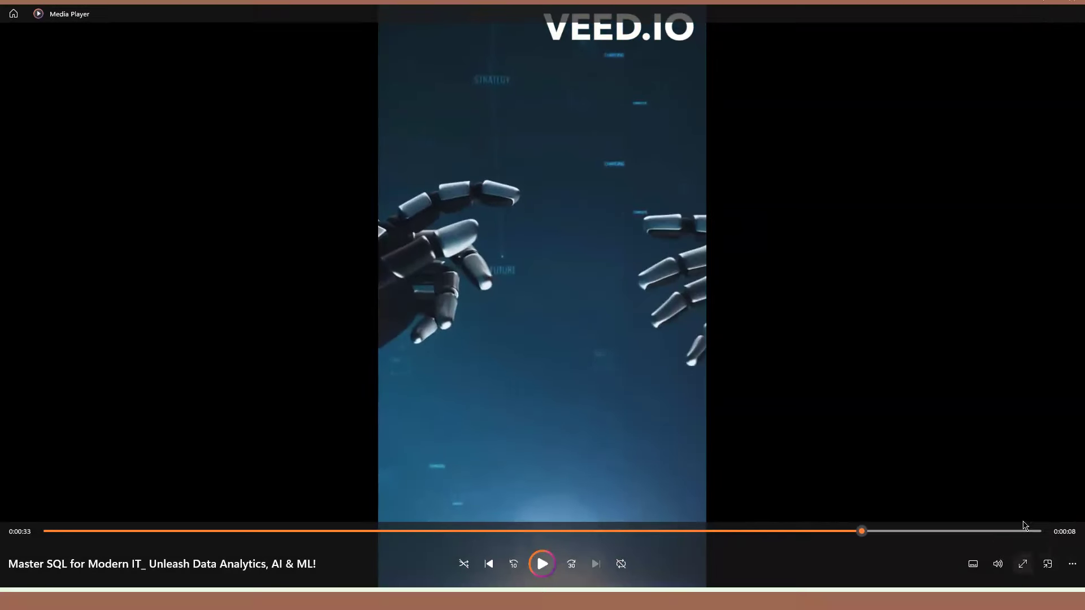
pyautogui.press('Escape')
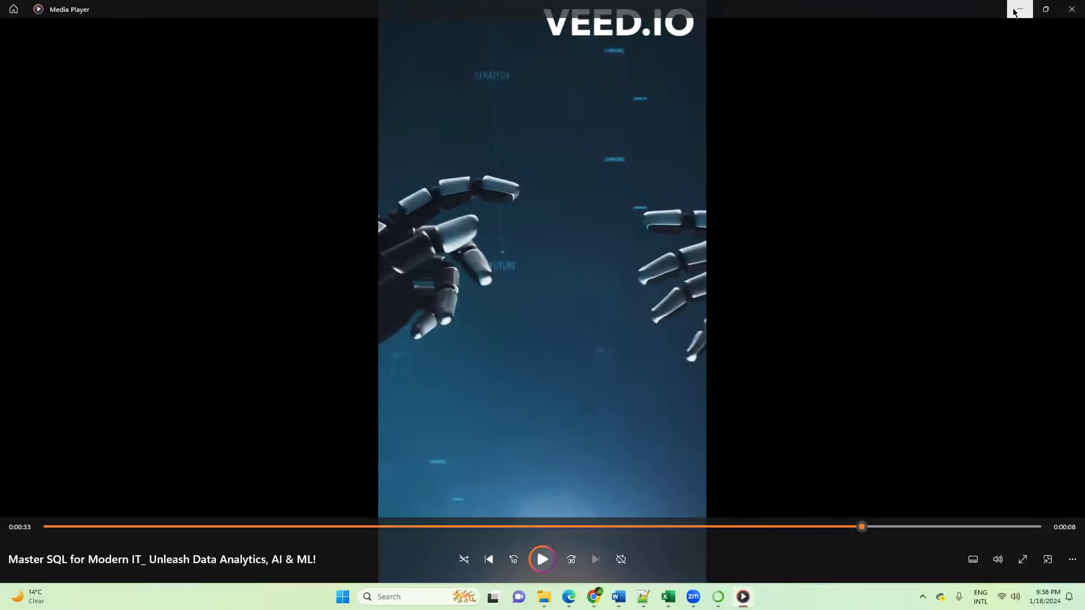
pyautogui.click(1014, 10)
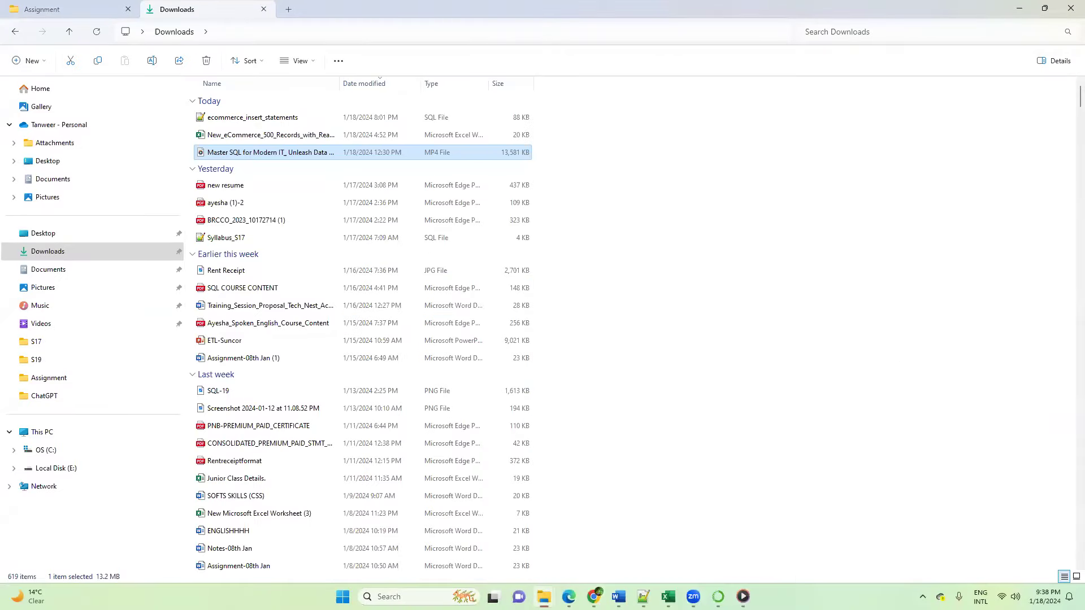
# Step: Switch back to the GPT directory in Chrome and examine the expanded list of GPTs created by the ChatGPT team
pyautogui.moveTo(569, 597)
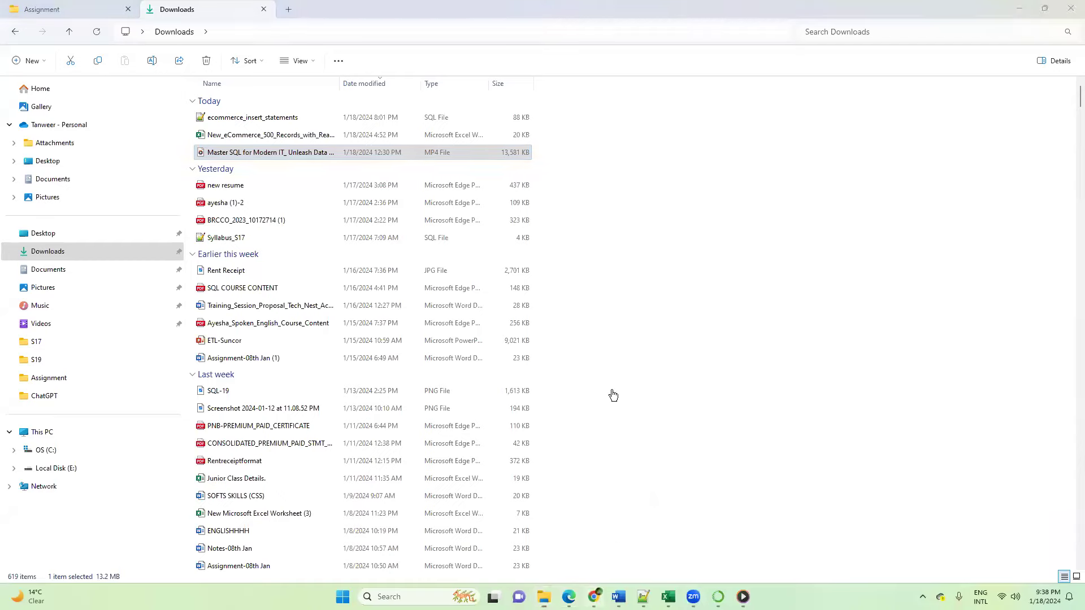
pyautogui.hotkey('alt', 'Tab')
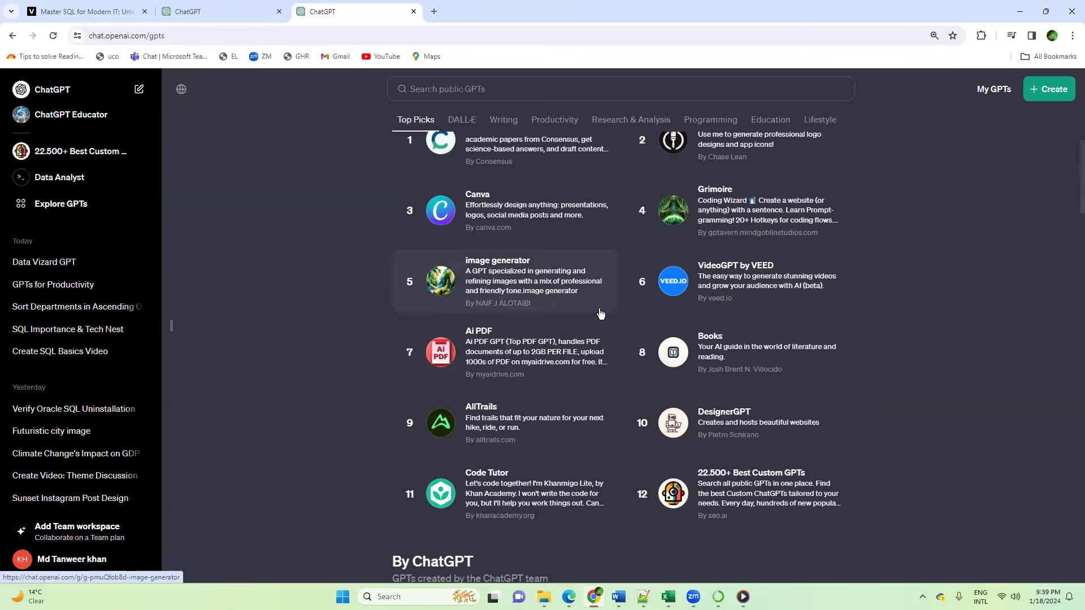
pyautogui.scroll(-4, 600, 314)
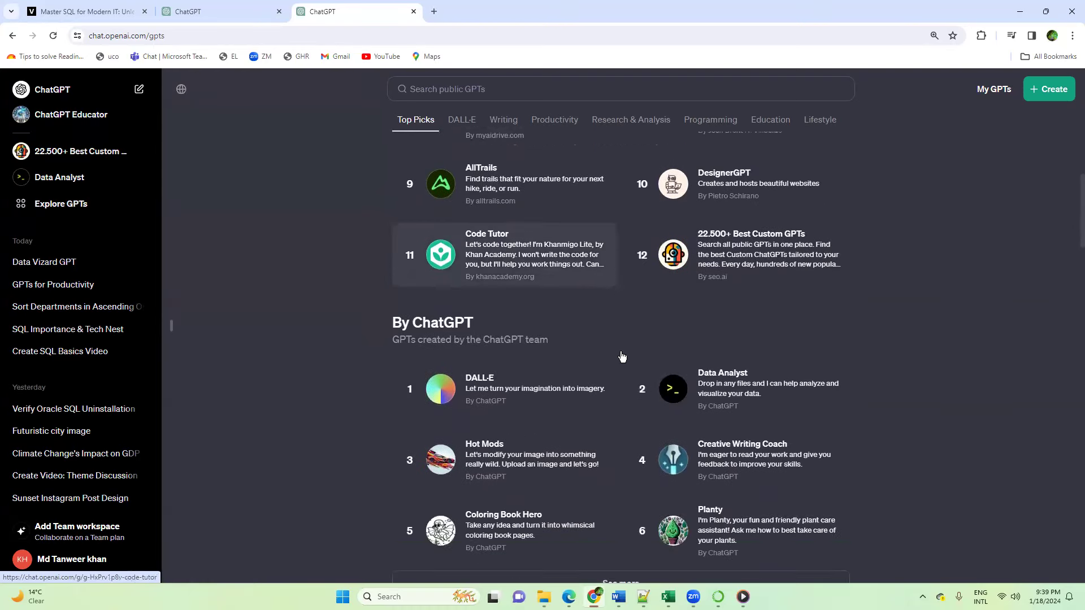
pyautogui.scroll(-1, 622, 357)
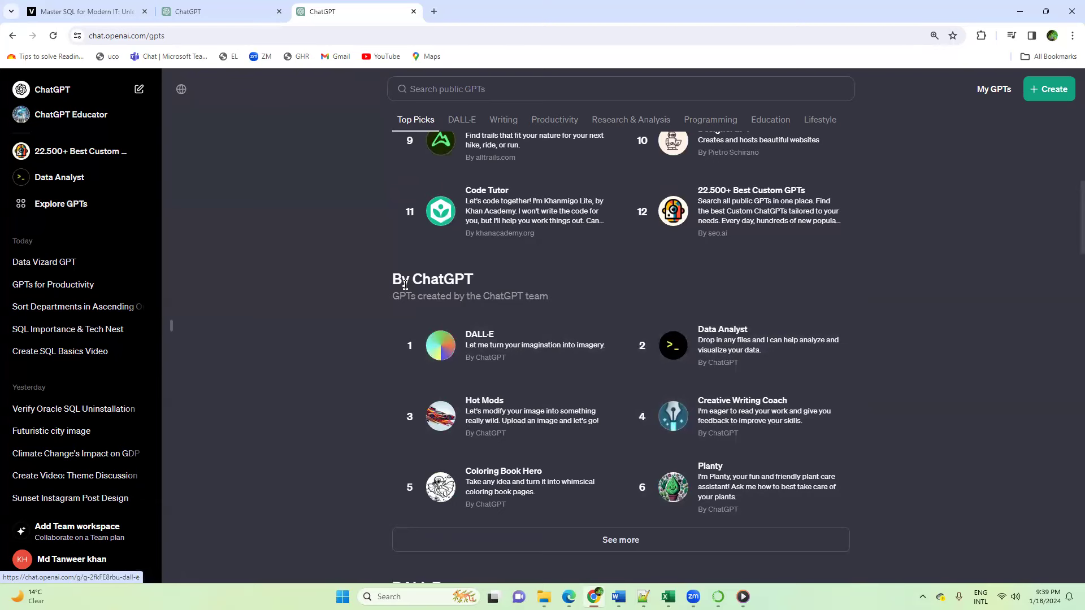
pyautogui.scroll(-1, 735, 387)
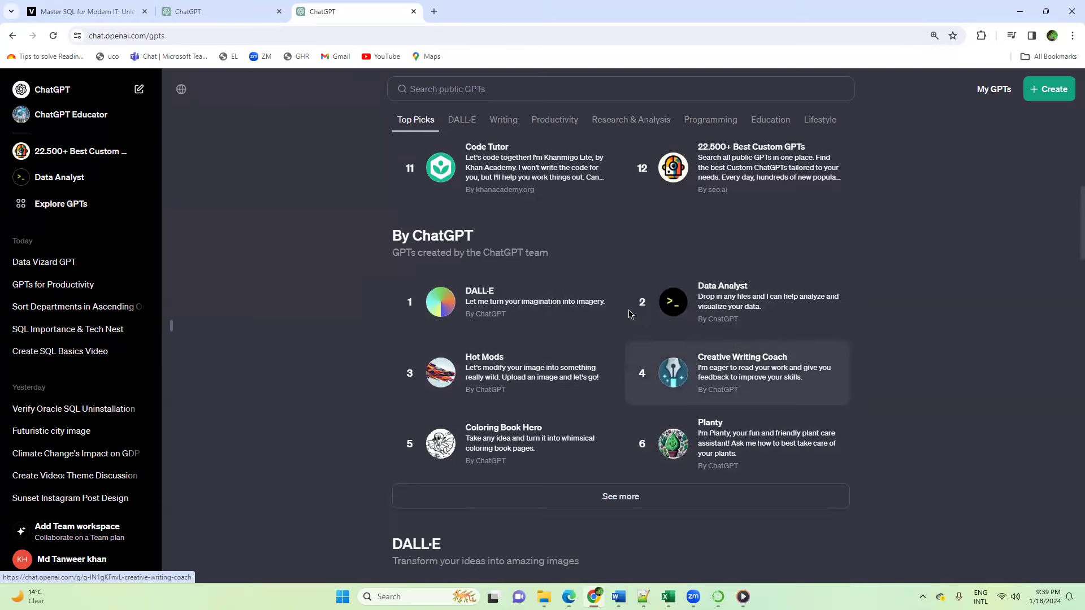
pyautogui.click(630, 483)
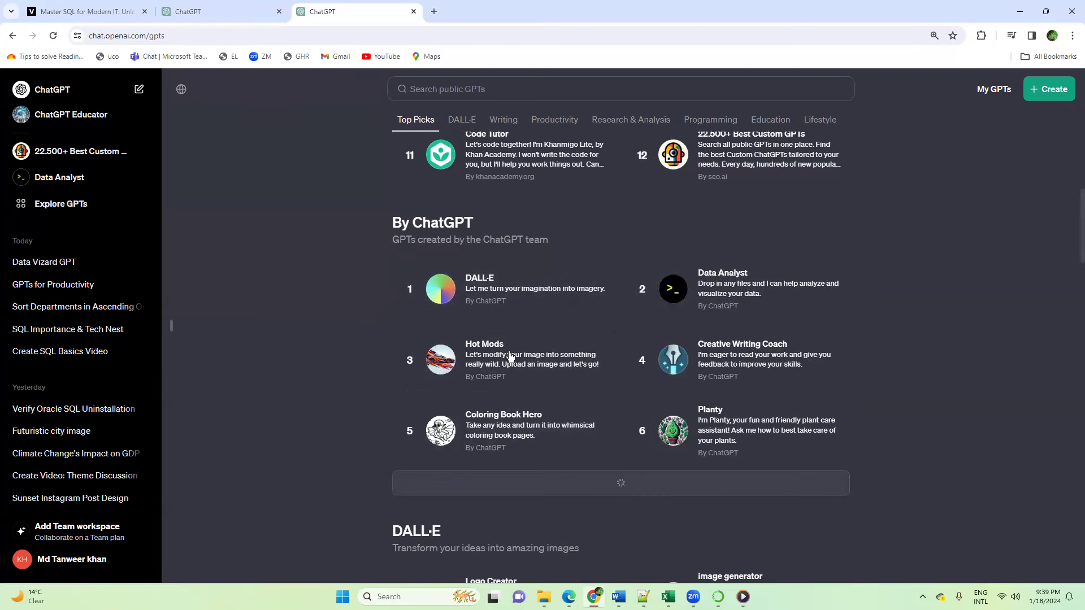
pyautogui.scroll(-2, 531, 339)
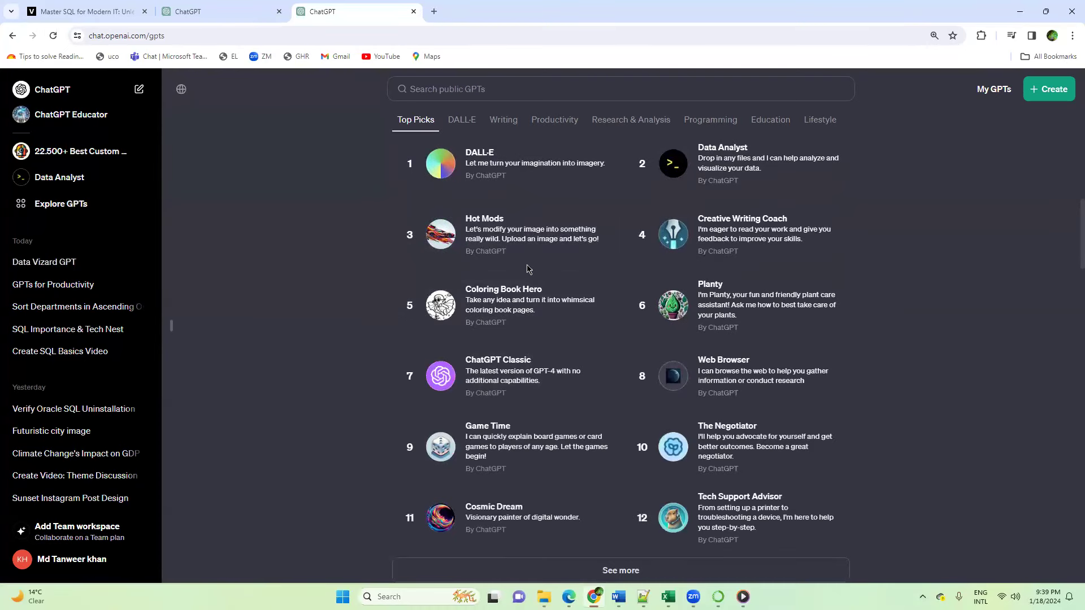
pyautogui.scroll(1, 527, 269)
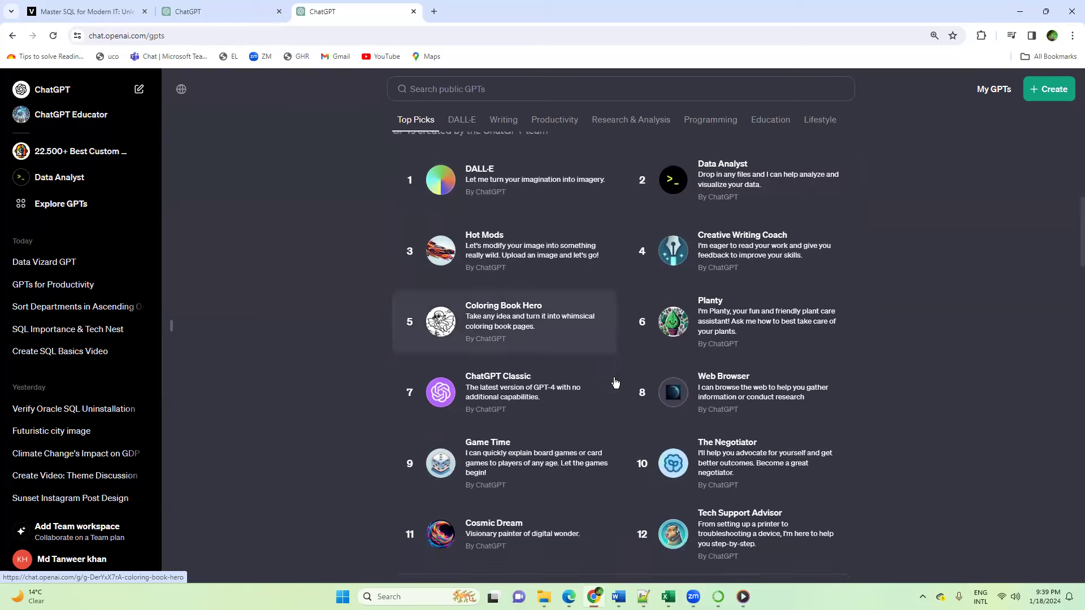
pyautogui.scroll(-3, 613, 382)
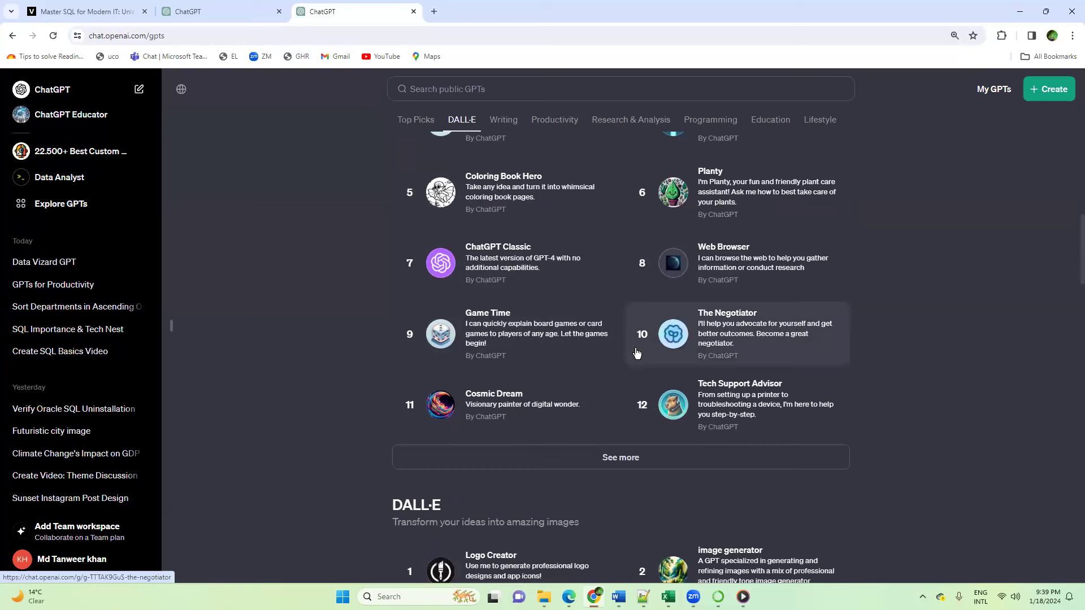
pyautogui.scroll(1, 638, 350)
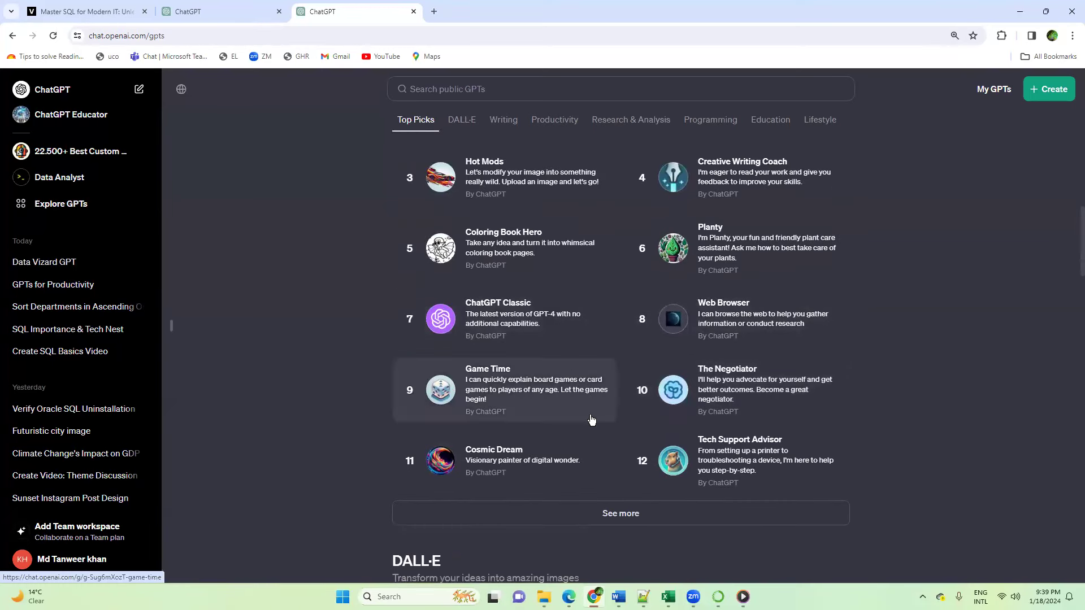
pyautogui.scroll(-1, 590, 419)
pyautogui.scroll(4, 611, 404)
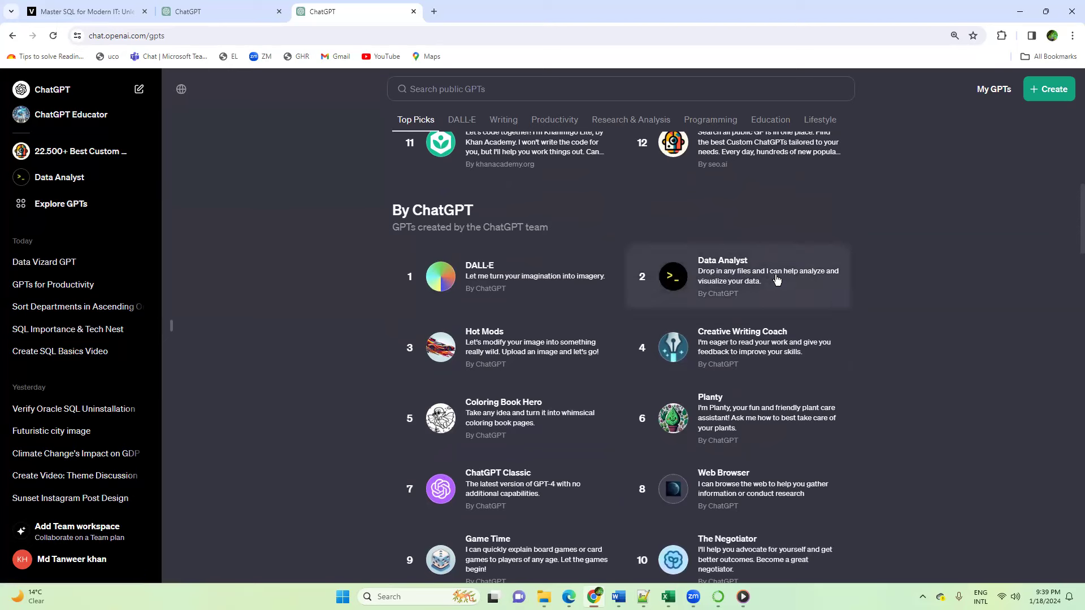
pyautogui.scroll(2, 752, 260)
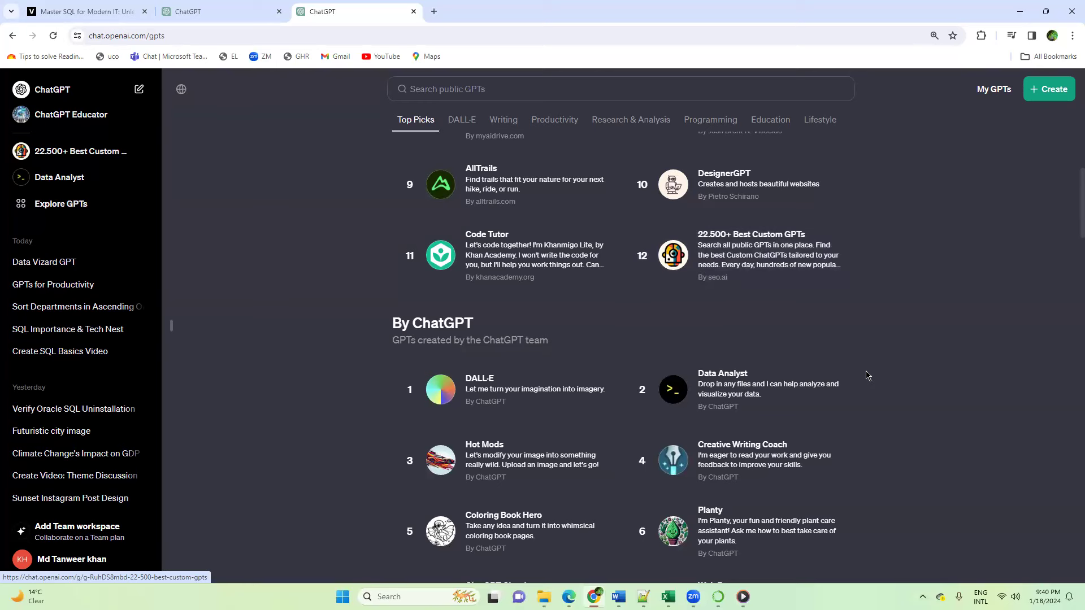
# Step: Open the Data Analyst GPT made by ChatGPT and switch to the Downloads folder in File Explorer
pyautogui.click(738, 390)
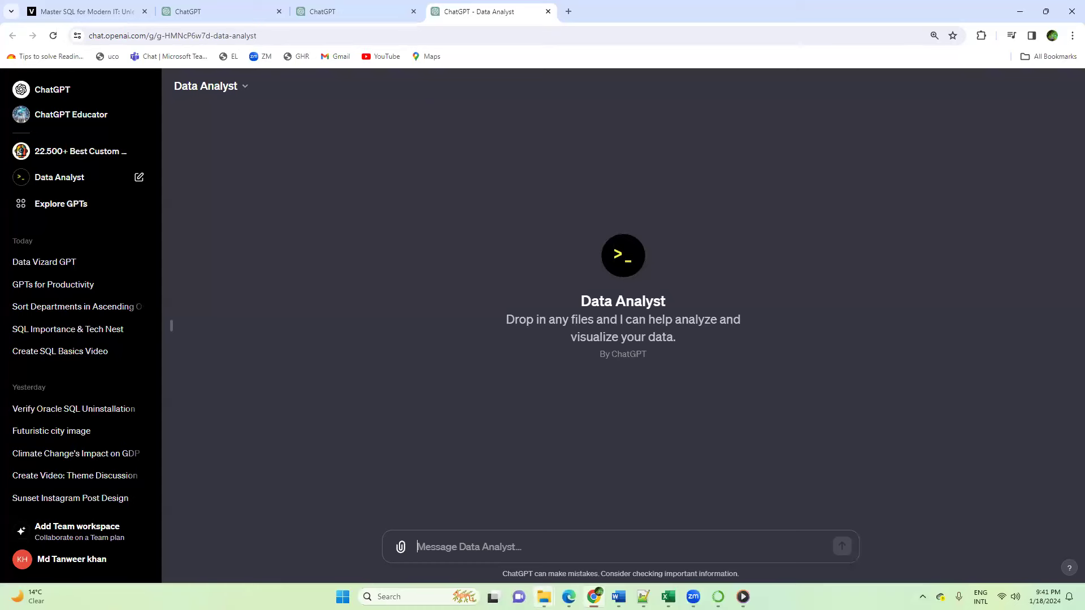
pyautogui.moveTo(544, 597)
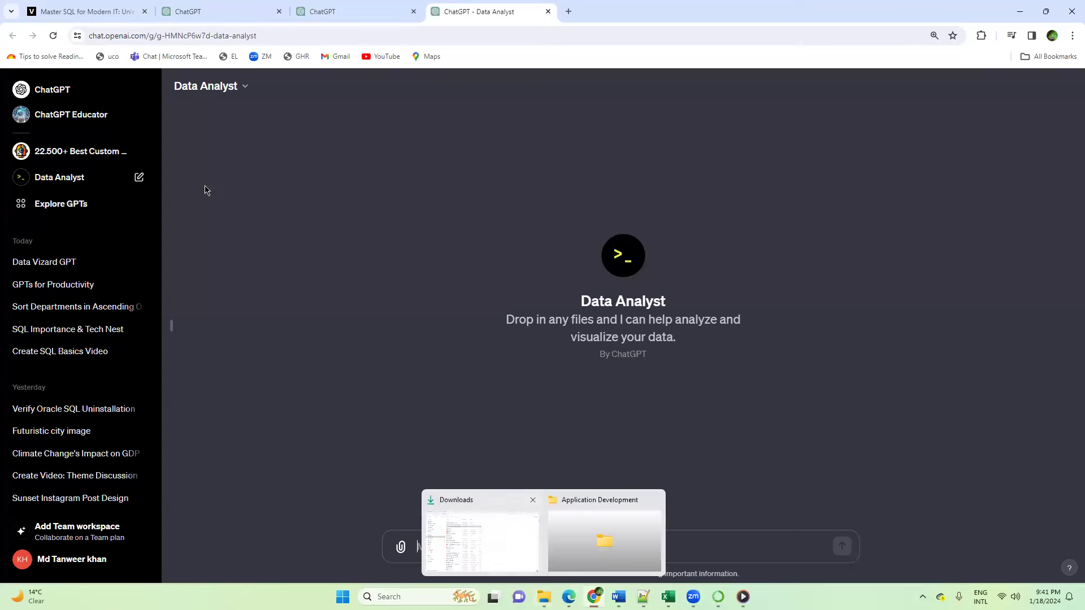
pyautogui.click(493, 541)
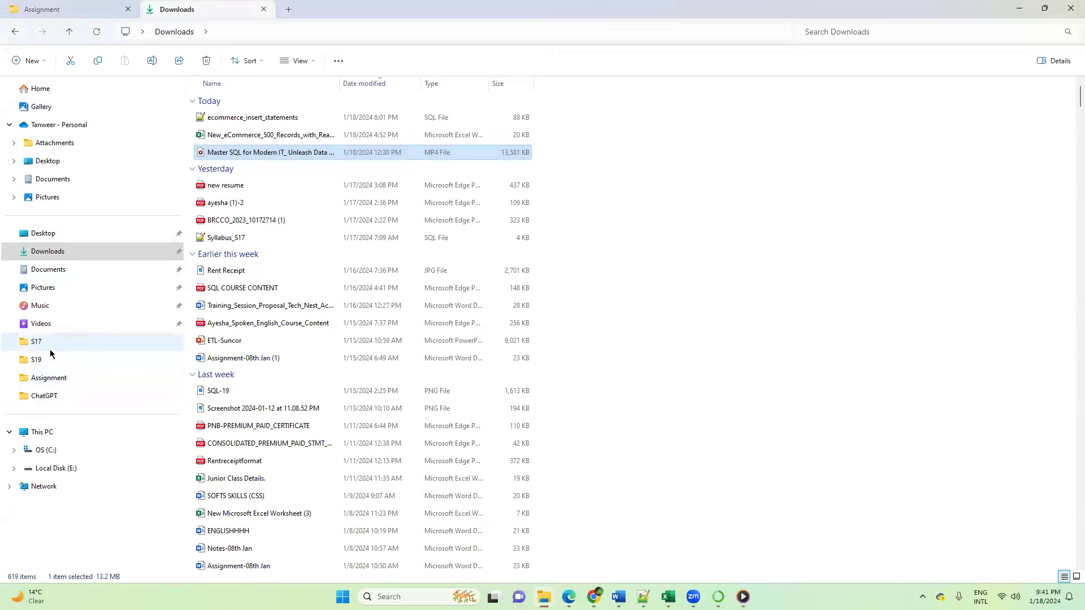
# Step: In the ChatGPT folder on Local Disk (E:), delete the eCommerce1 workbook and open the eCommerce workbook
pyautogui.click(50, 468)
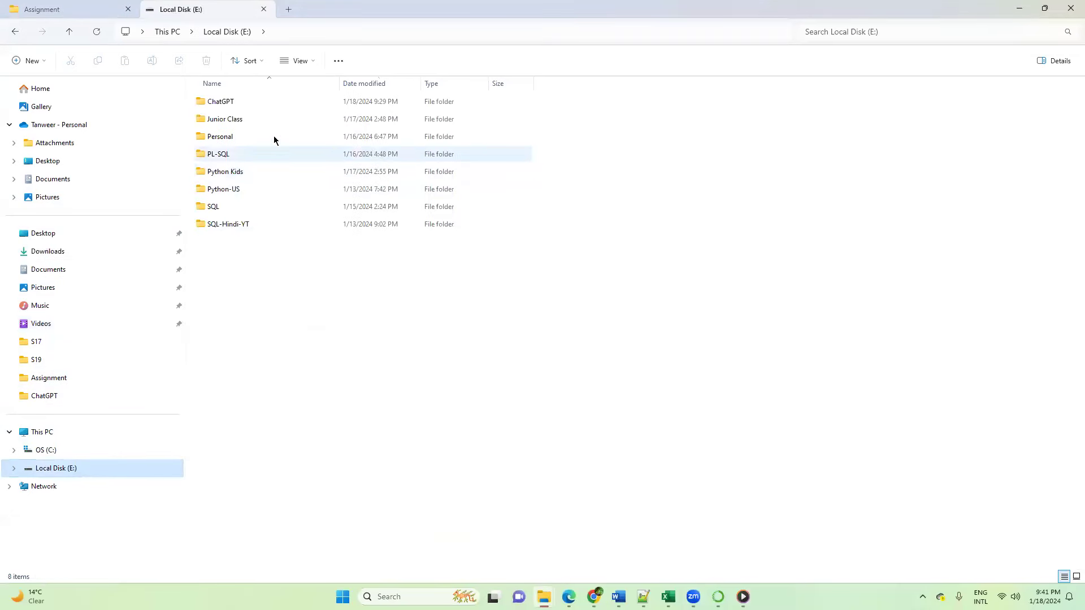
pyautogui.doubleClick(243, 104)
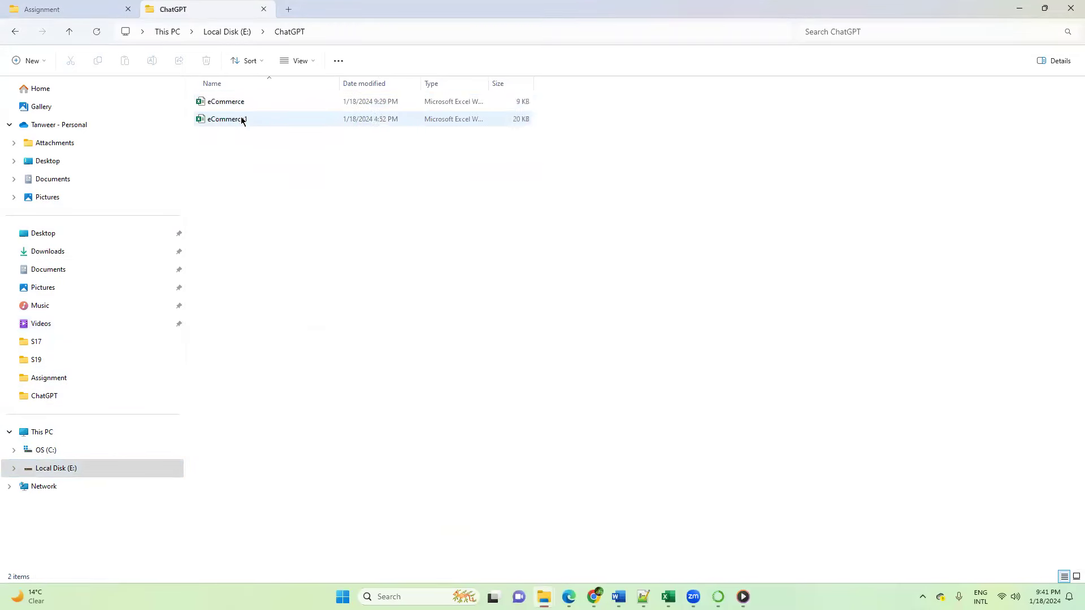
pyautogui.click(241, 119)
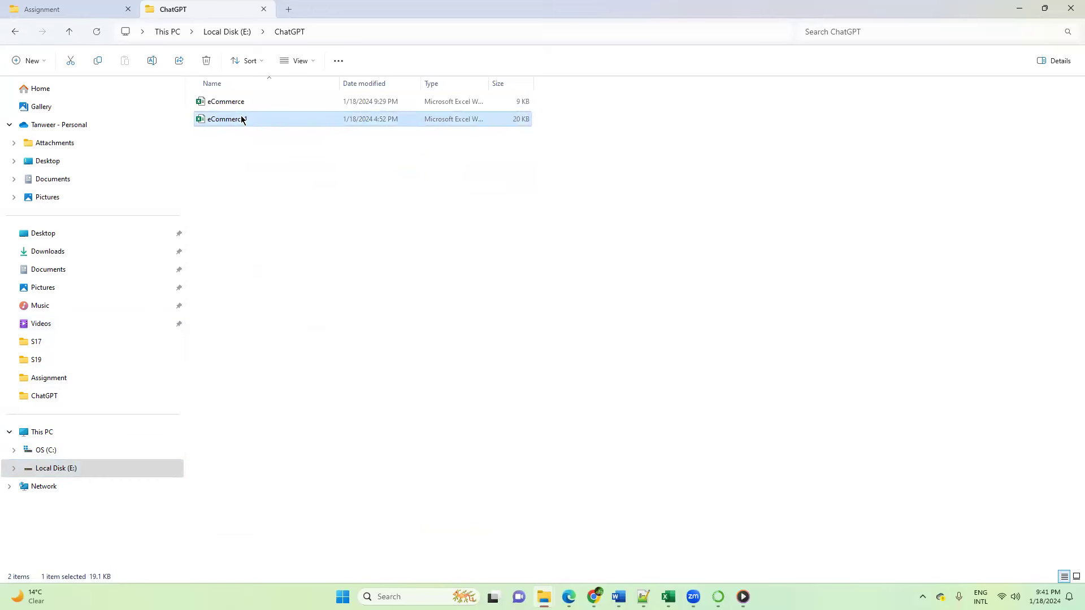
pyautogui.press('Delete')
pyautogui.click(228, 107)
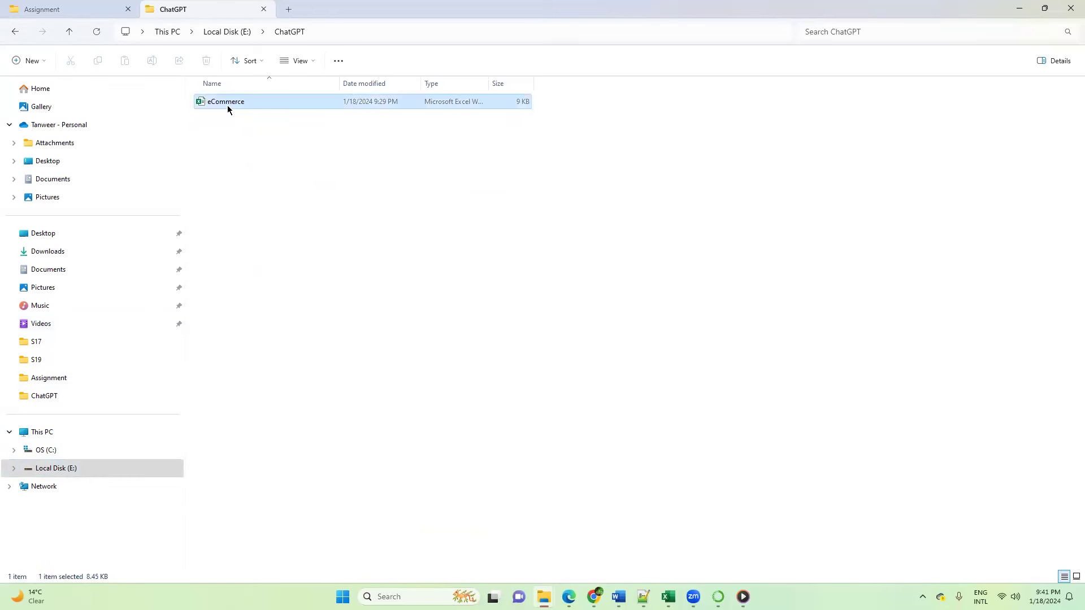
pyautogui.doubleClick(227, 105)
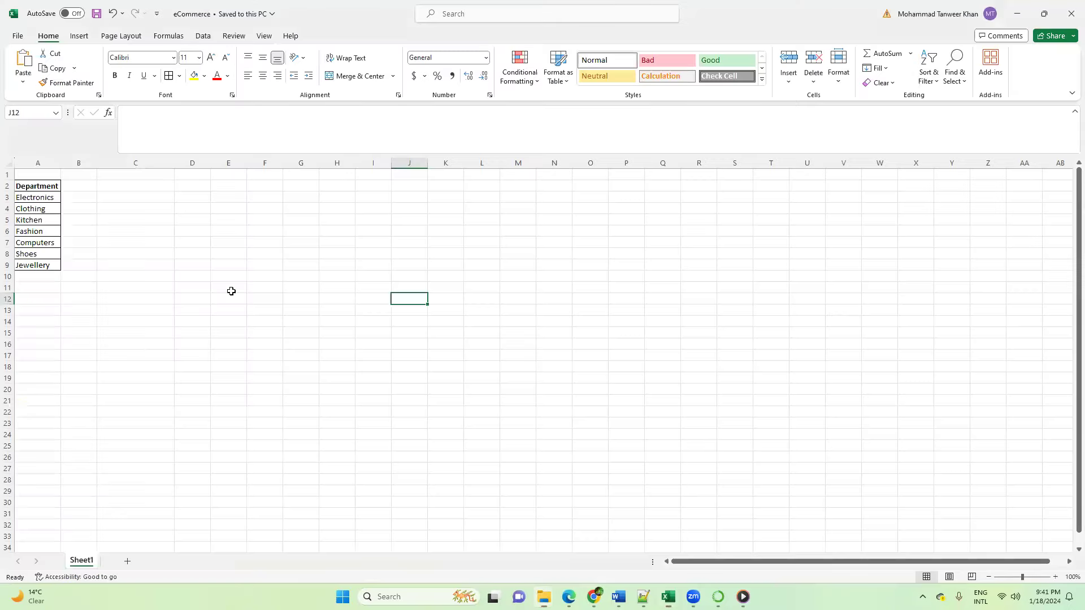
# Step: Examine the Department header and the department names listed beneath it in column A of Sheet1
pyautogui.click(43, 186)
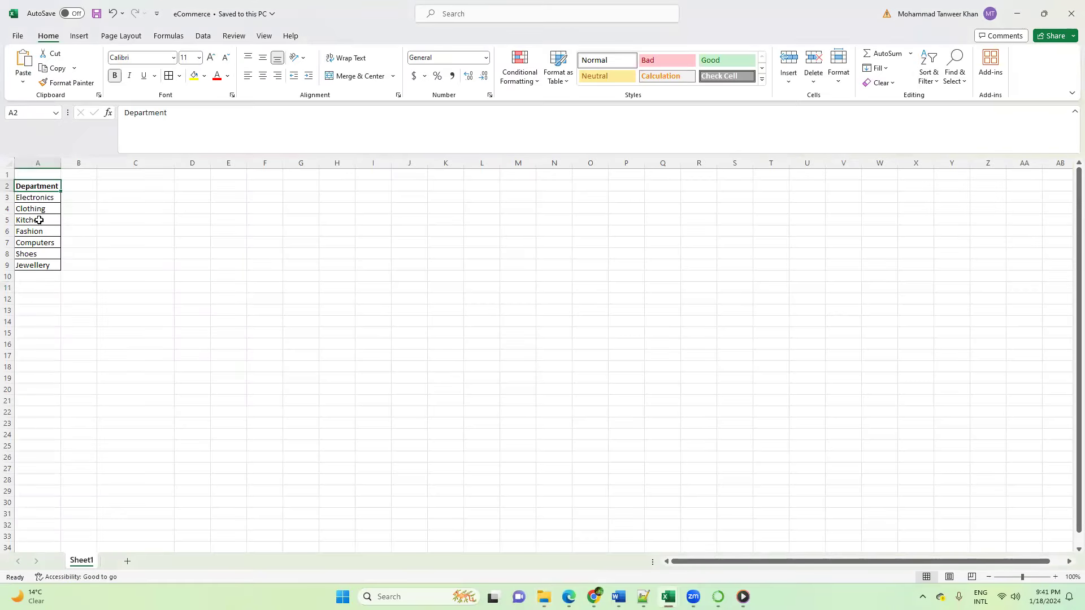
pyautogui.click(43, 201)
pyautogui.moveTo(42, 202); pyautogui.dragTo(33, 262)
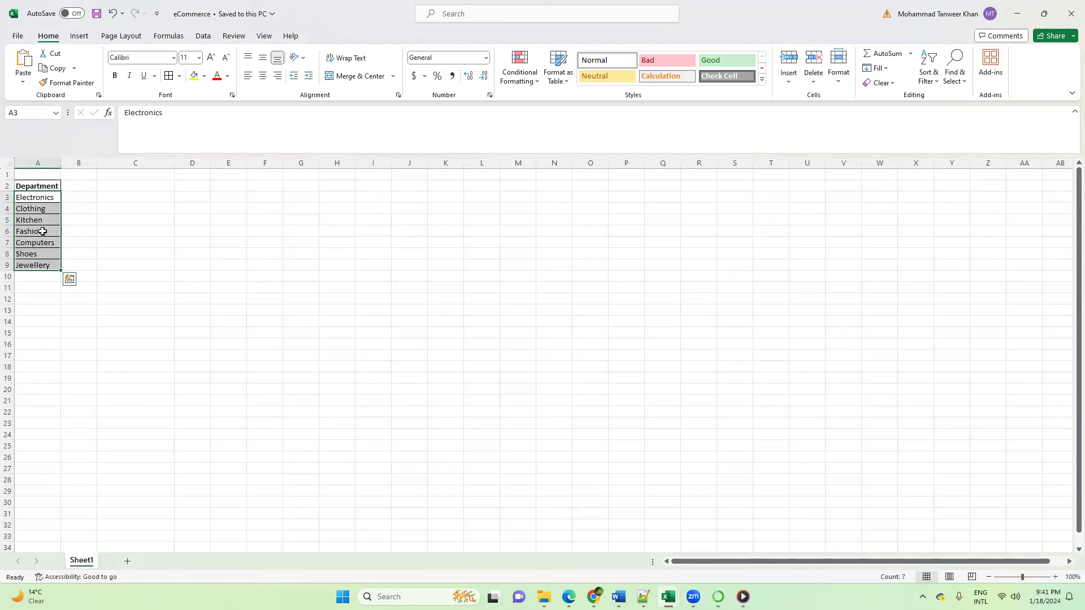
pyautogui.click(133, 242)
pyautogui.moveTo(38, 198); pyautogui.dragTo(42, 275)
pyautogui.click(138, 234)
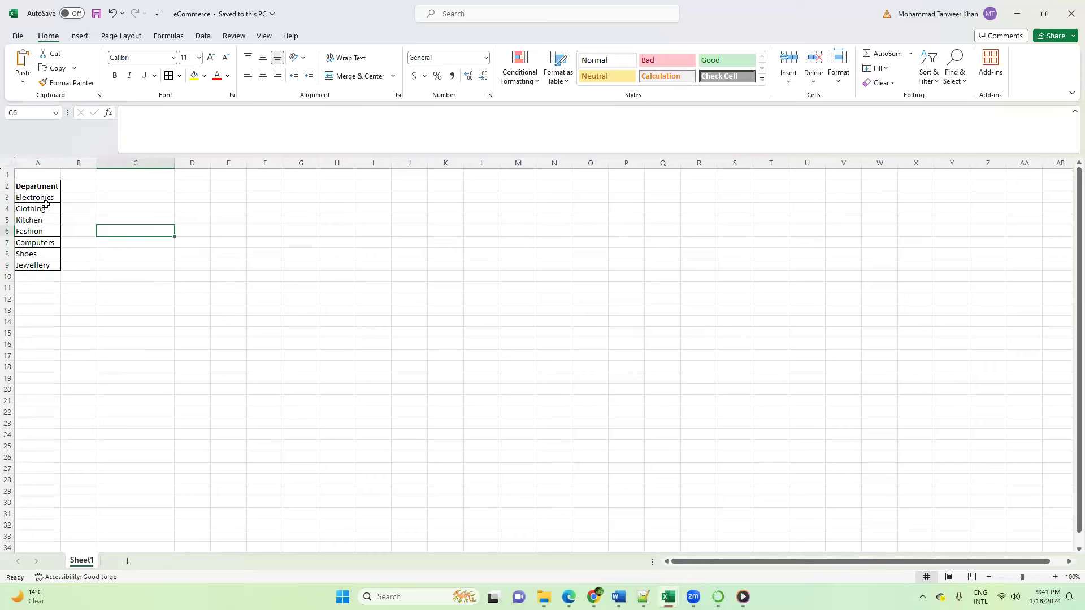
pyautogui.moveTo(43, 199); pyautogui.dragTo(33, 272)
pyautogui.click(163, 254)
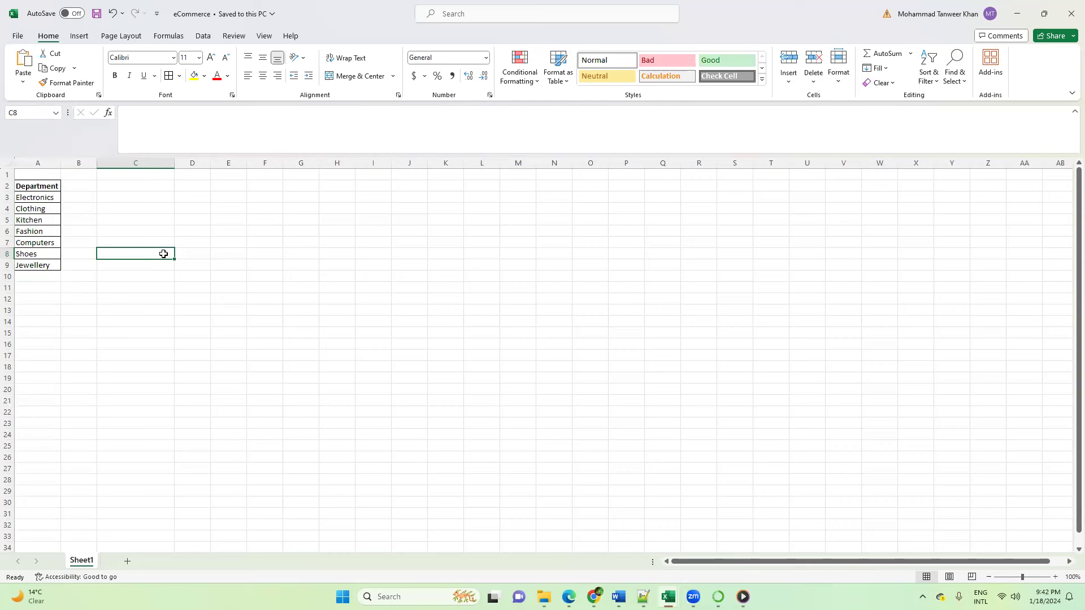
pyautogui.click(35, 188)
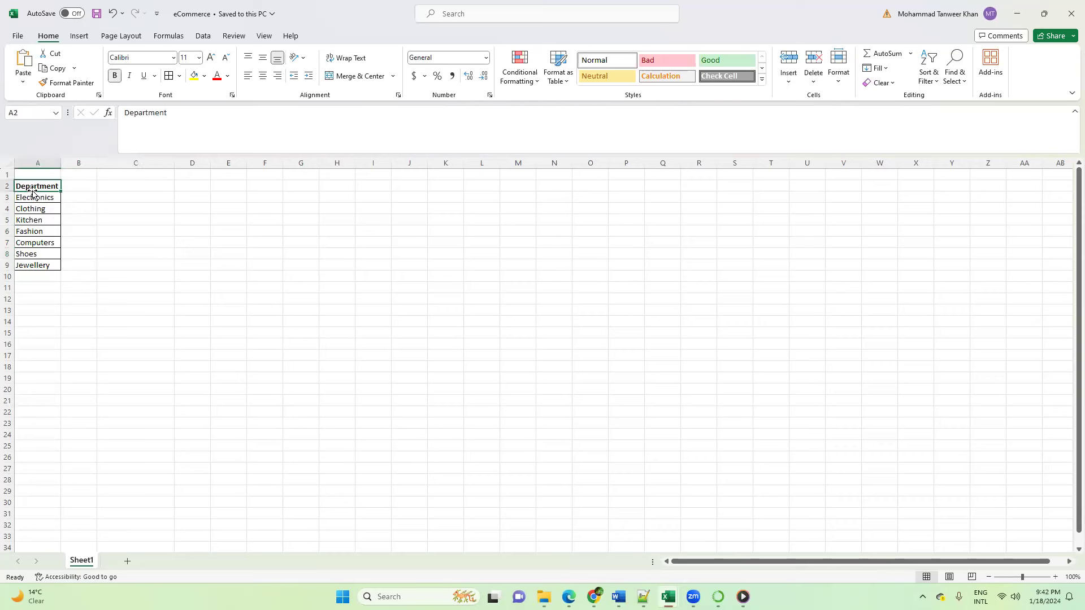
pyautogui.moveTo(32, 173); pyautogui.dragTo(88, 174)
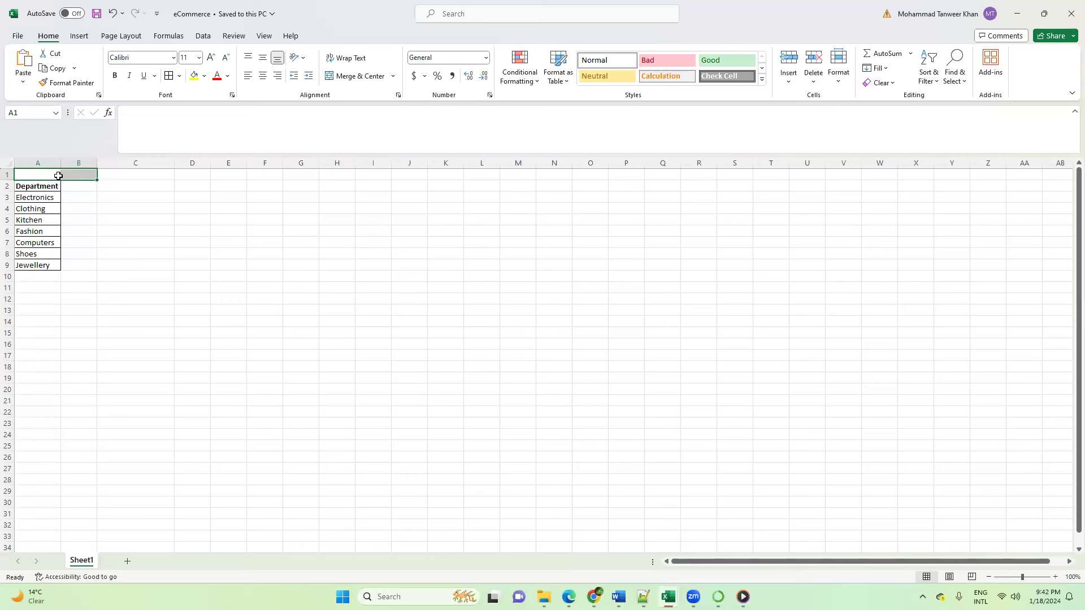
pyautogui.click(136, 219)
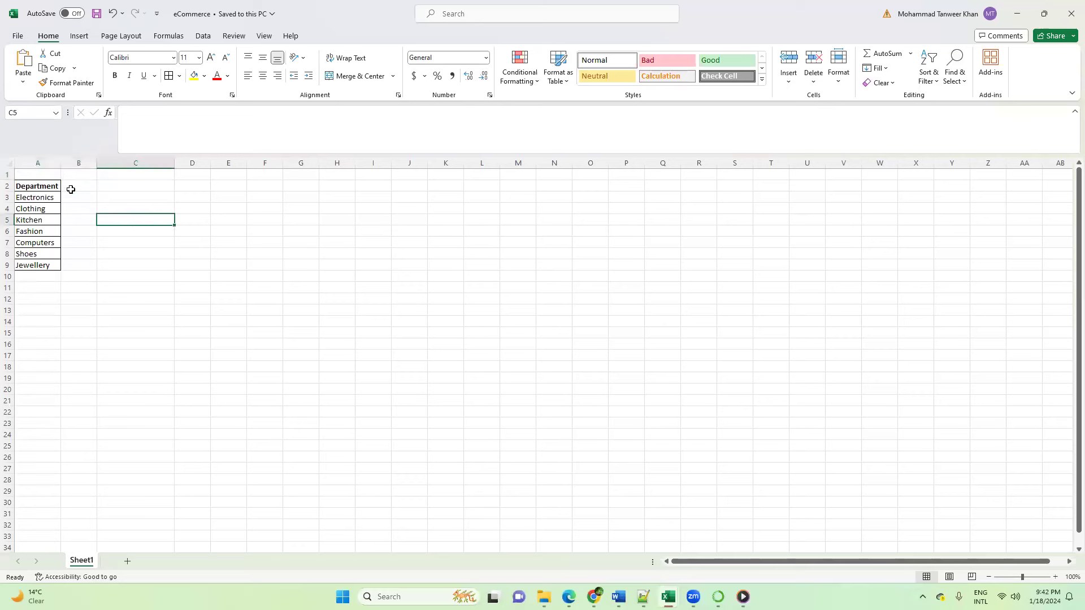
pyautogui.click(47, 186)
pyautogui.moveTo(30, 203); pyautogui.dragTo(35, 266)
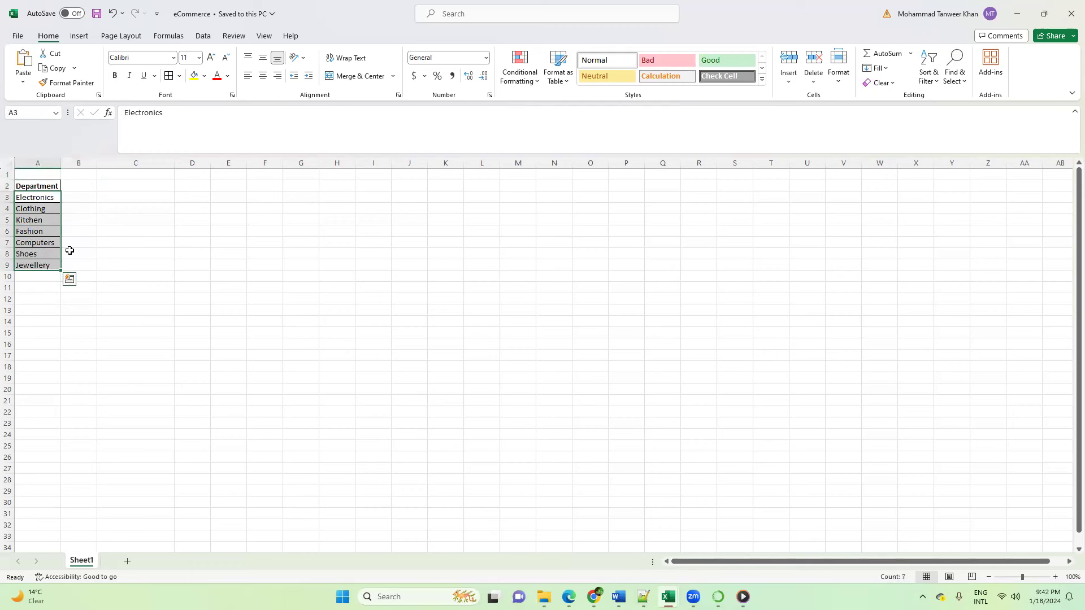
pyautogui.click(156, 253)
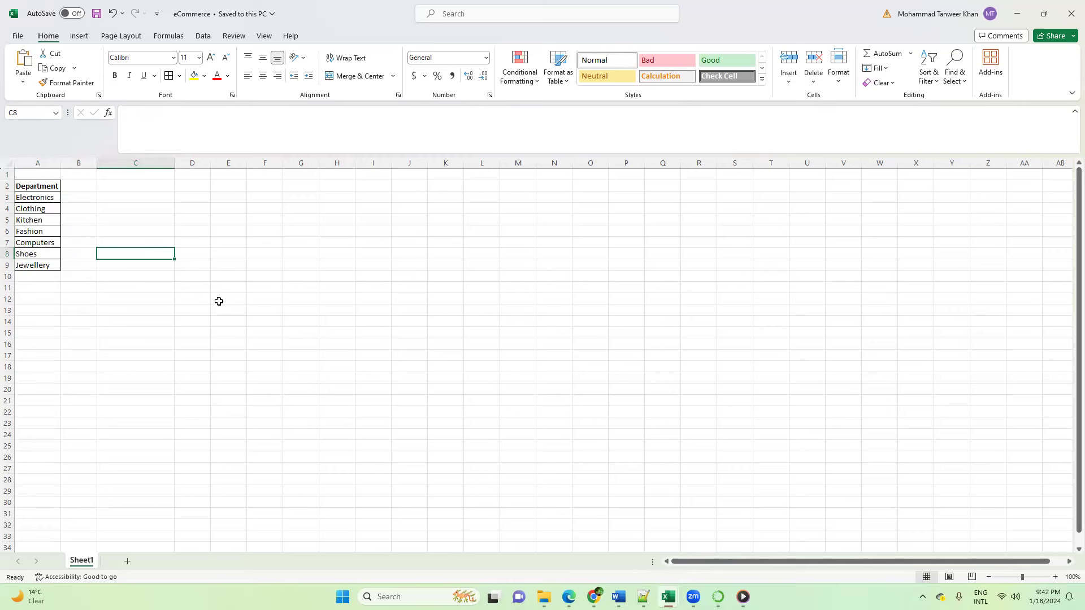
pyautogui.moveTo(43, 189); pyautogui.dragTo(38, 265)
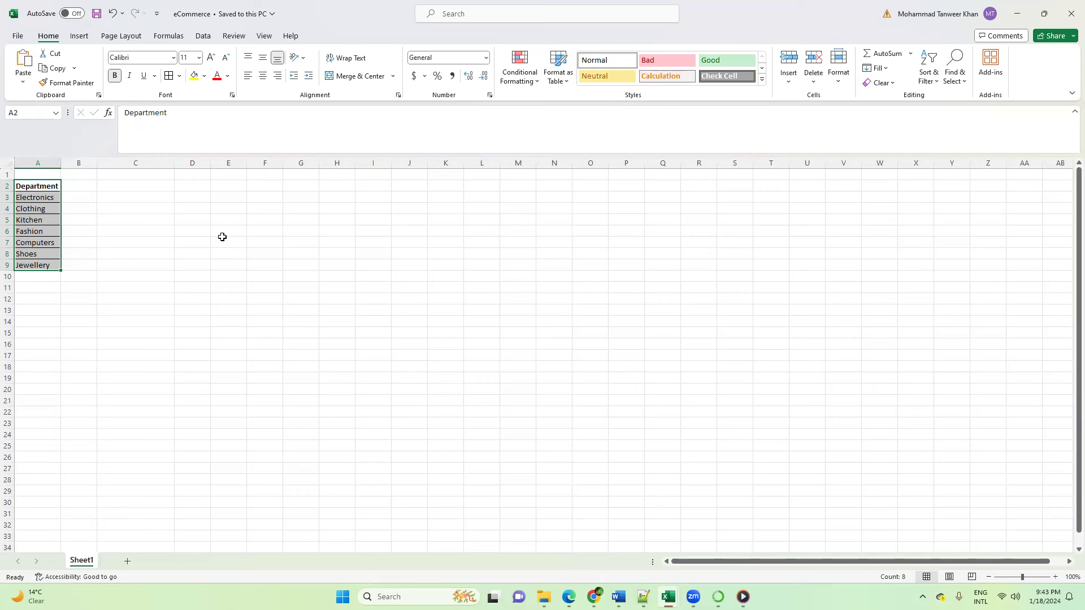
pyautogui.click(222, 238)
# Step: Switch to the Data Analyst GPT in Chrome and attach the eCommerce workbook from the ChatGPT folder to the message
pyautogui.moveTo(618, 597)
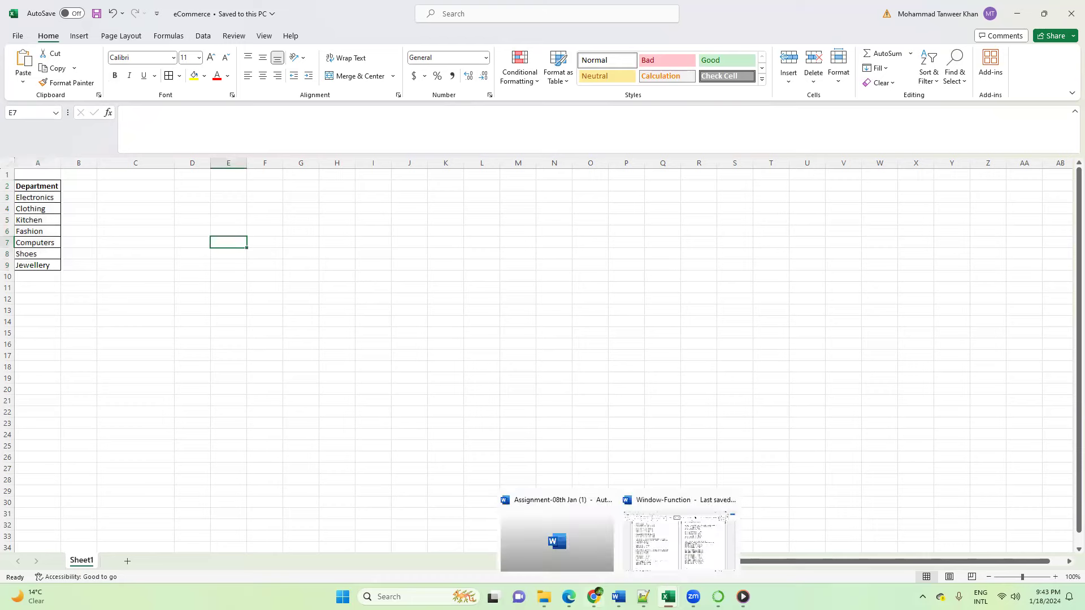
pyautogui.click(593, 597)
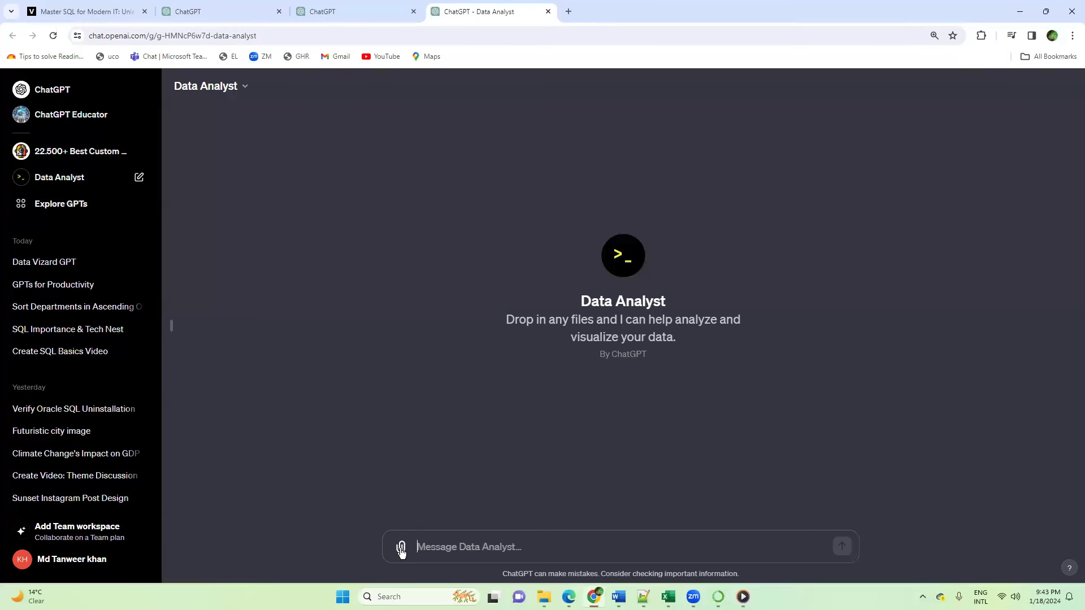
pyautogui.click(401, 549)
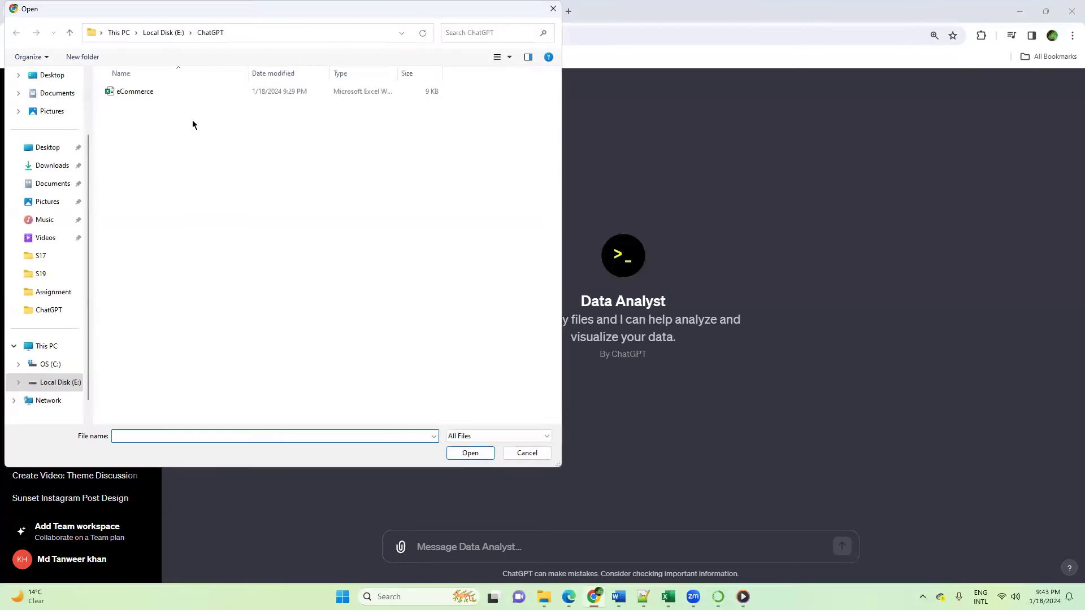
pyautogui.click(150, 92)
pyautogui.click(468, 454)
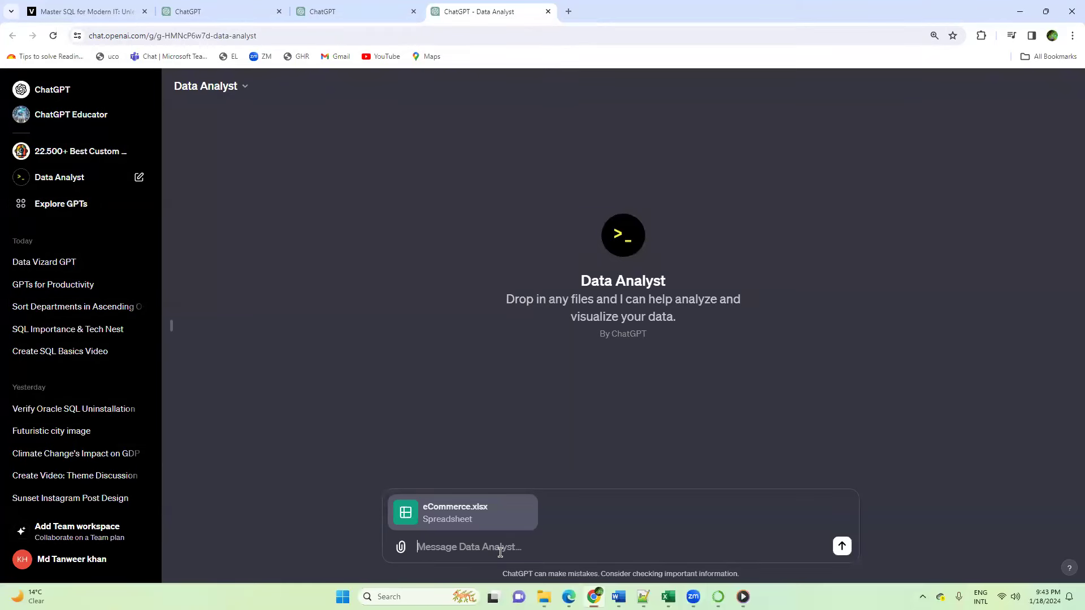
# Step: Send the prompt "Tell me the different departments in this attached file." with the attached spreadsheet
pyautogui.write('Tell me the different department')
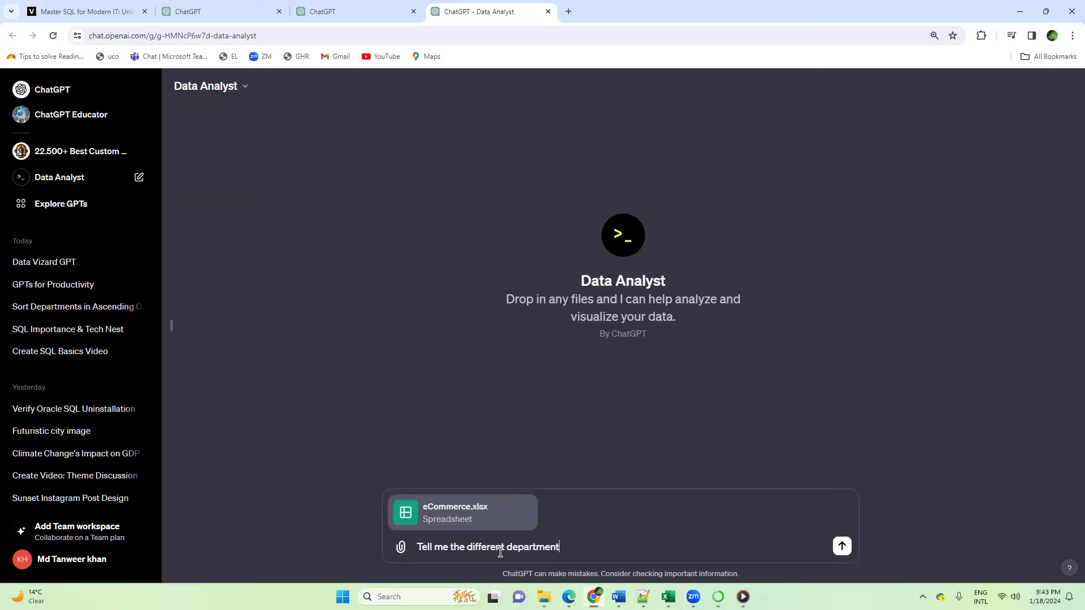
pyautogui.write('s in this attached file')
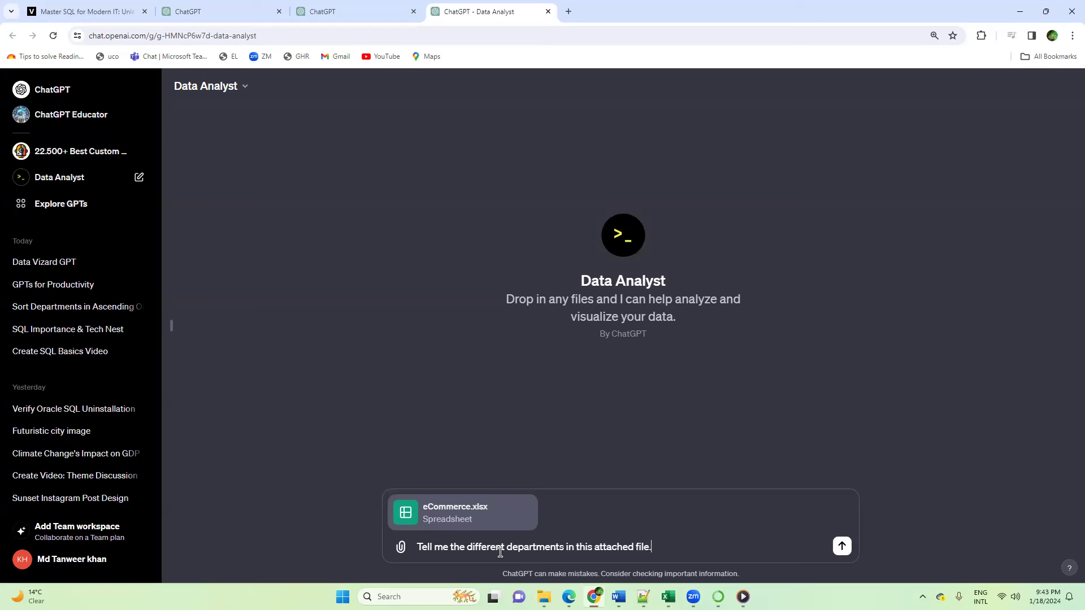
pyautogui.write('.')
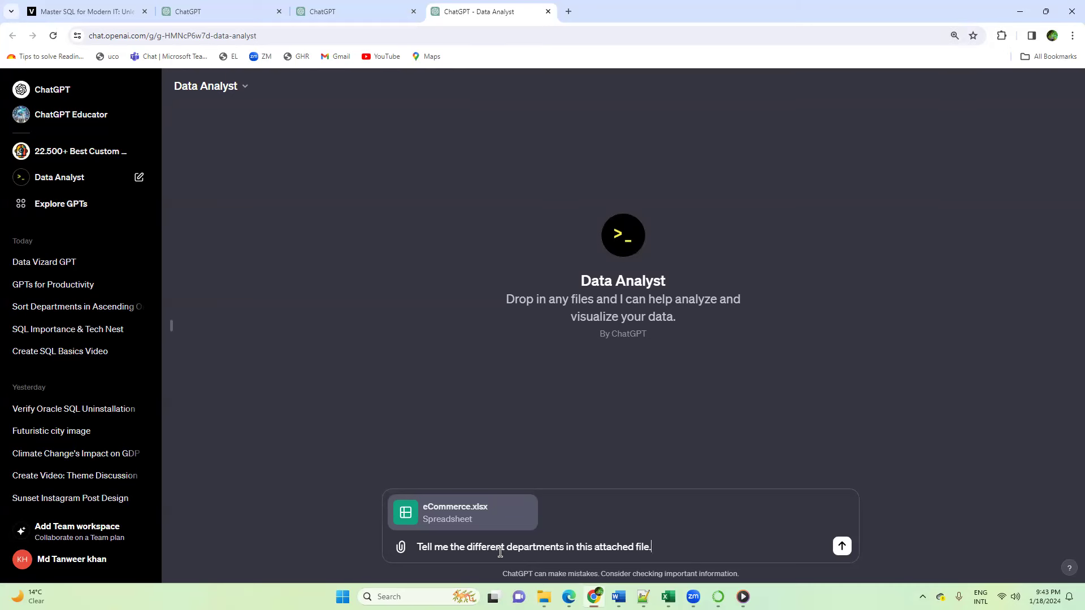
pyautogui.press('Return')
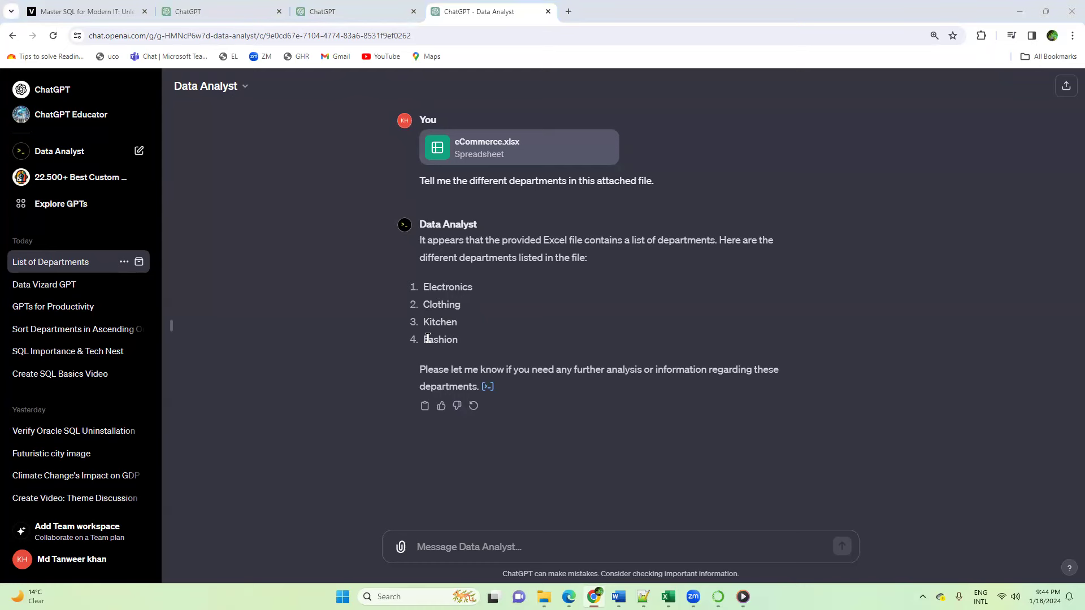
# Step: Compare the GPT's answer with the department list in the eCommerce workbook in Excel, and return to the chat
pyautogui.hotkey('alt', 'Tab')
pyautogui.moveTo(23, 196); pyautogui.dragTo(35, 269)
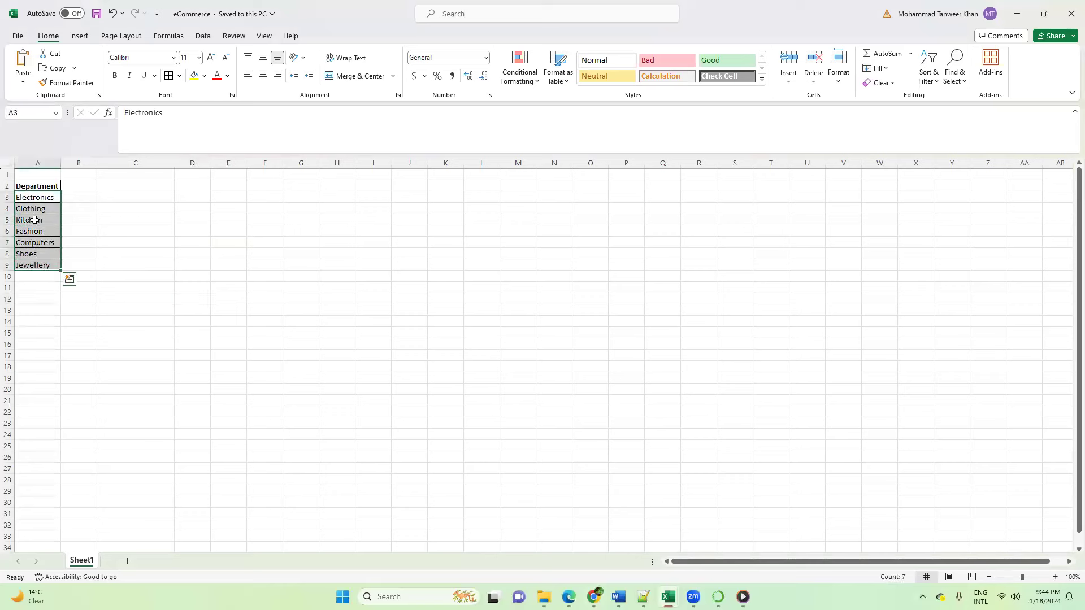
pyautogui.click(284, 277)
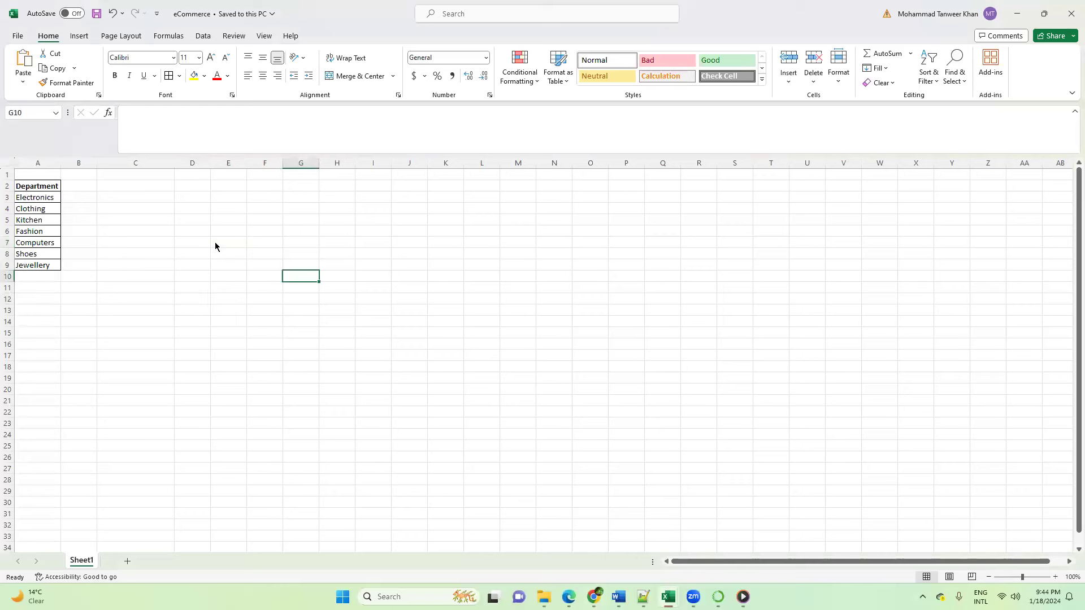
pyautogui.hotkey('alt', 'Tab')
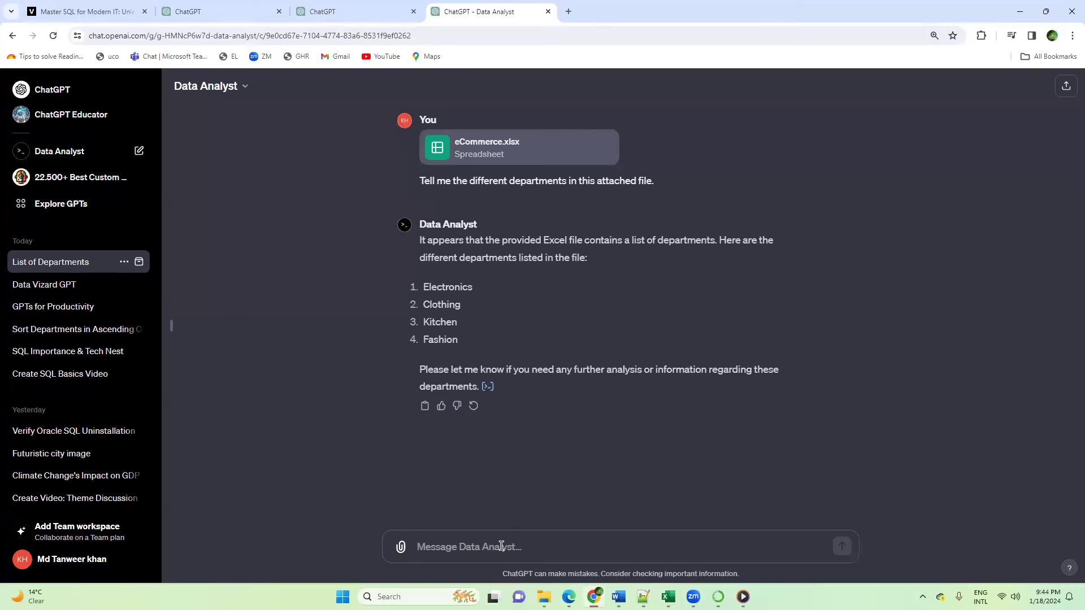
# Step: Send the follow-up prompt "List me all the departments in ascending order." to Data Analyst
pyautogui.write('List me ')
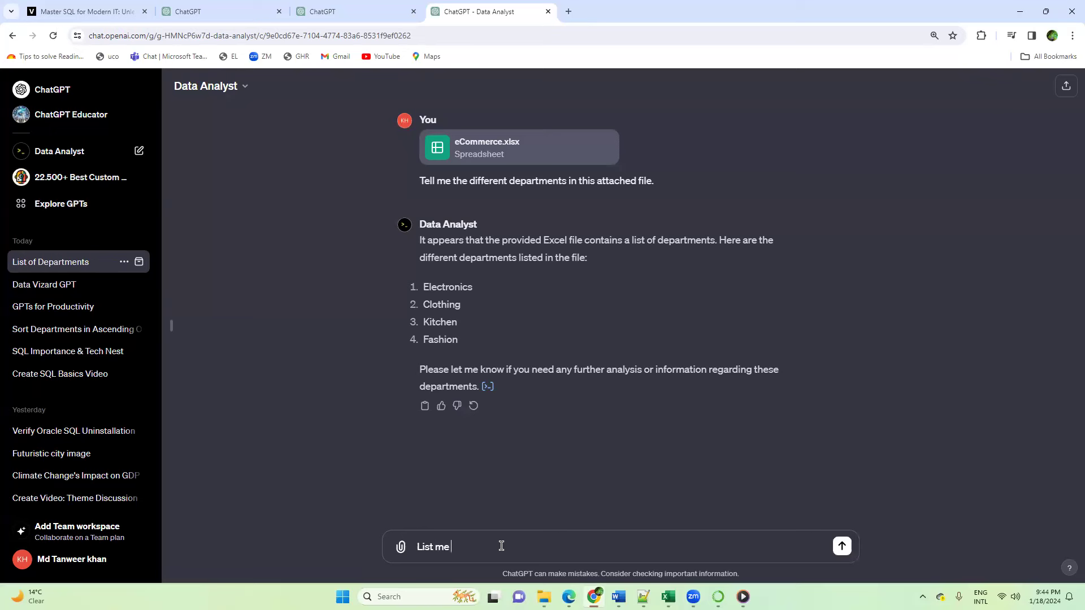
pyautogui.write('all the departments in ascending order.')
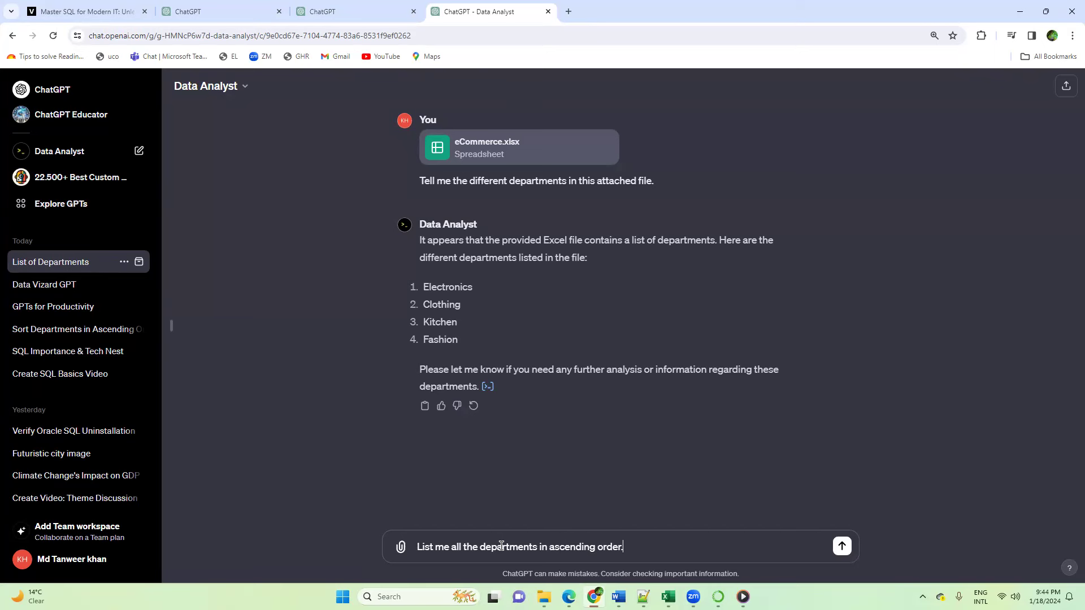
pyautogui.press('Return')
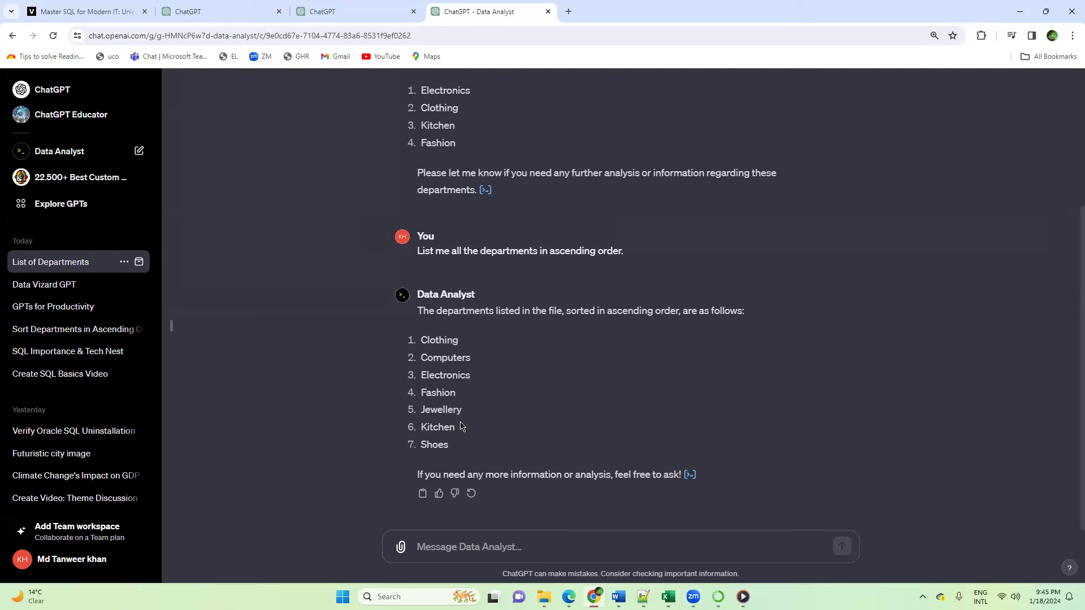
# Step: Review both prompts and the department lists returned in the Data Analyst conversation
pyautogui.scroll(2, 511, 376)
pyautogui.scroll(2, 510, 376)
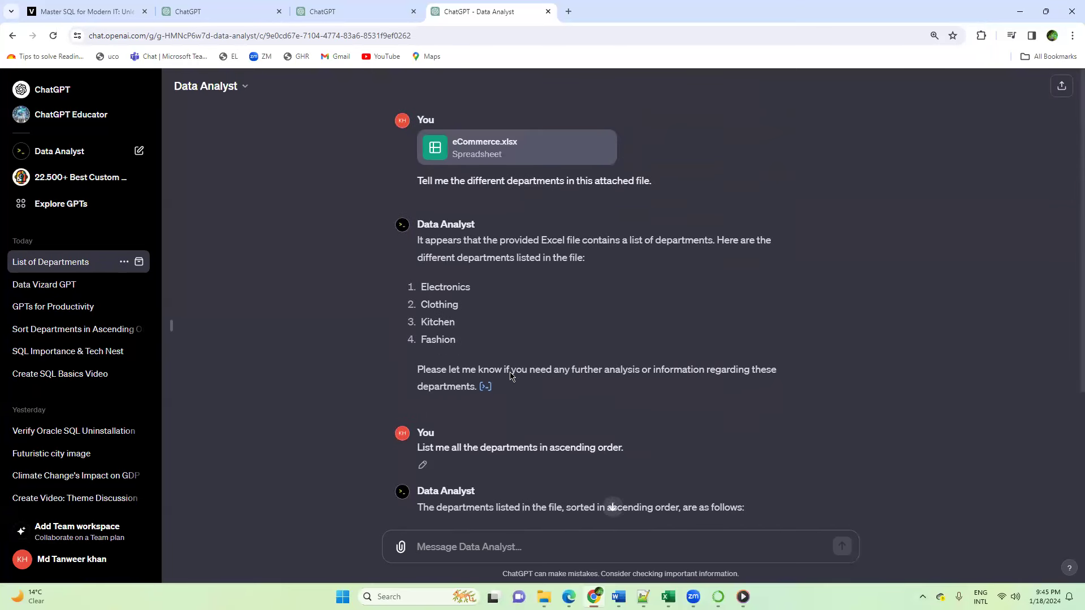
pyautogui.moveTo(420, 181); pyautogui.dragTo(646, 181)
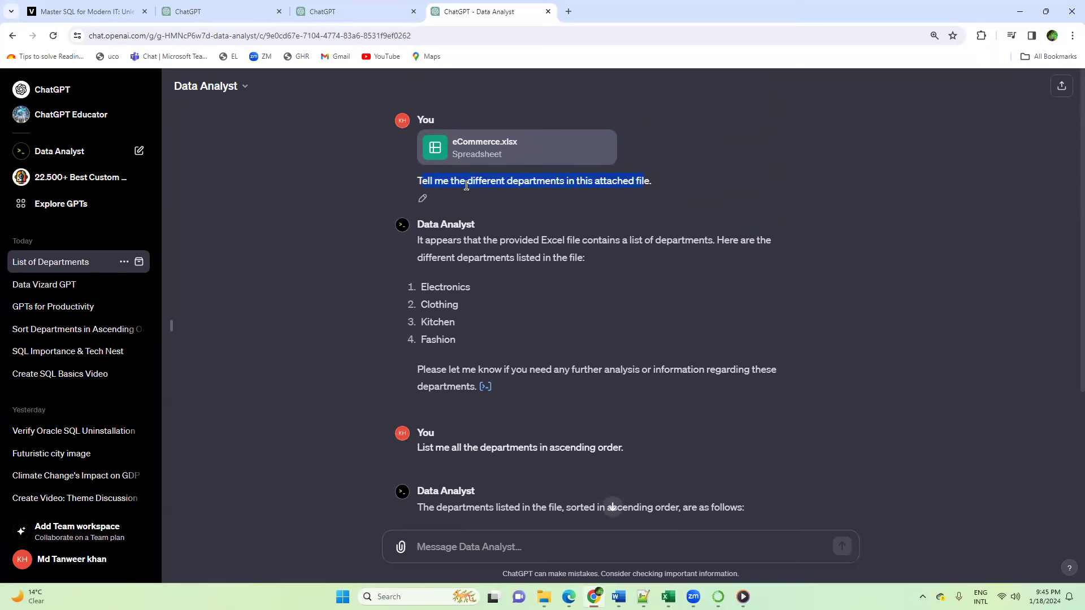
pyautogui.scroll(-1, 419, 395)
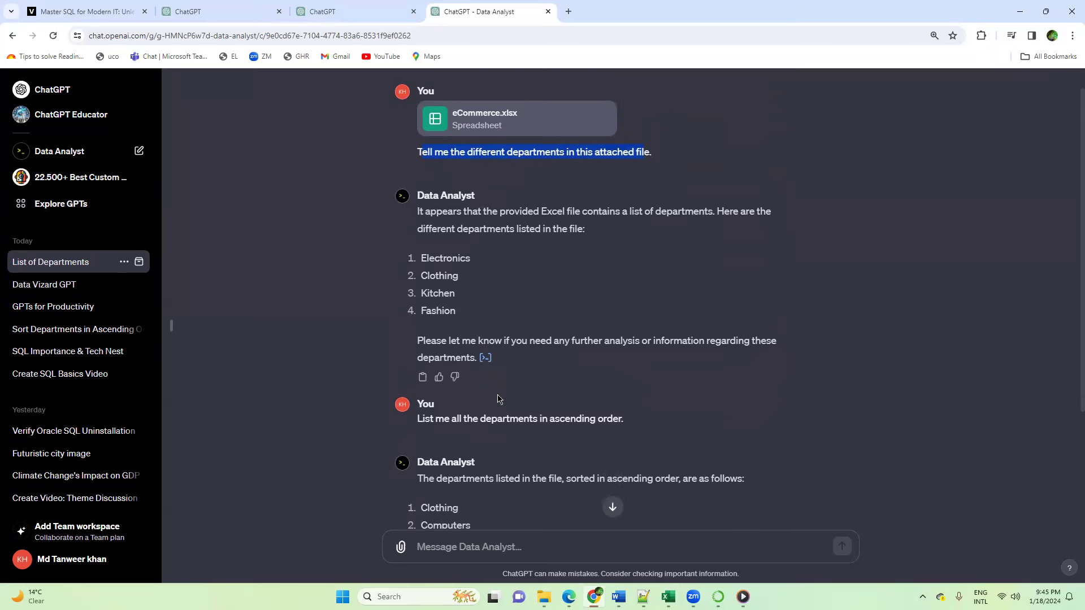
pyautogui.moveTo(416, 391); pyautogui.dragTo(626, 400)
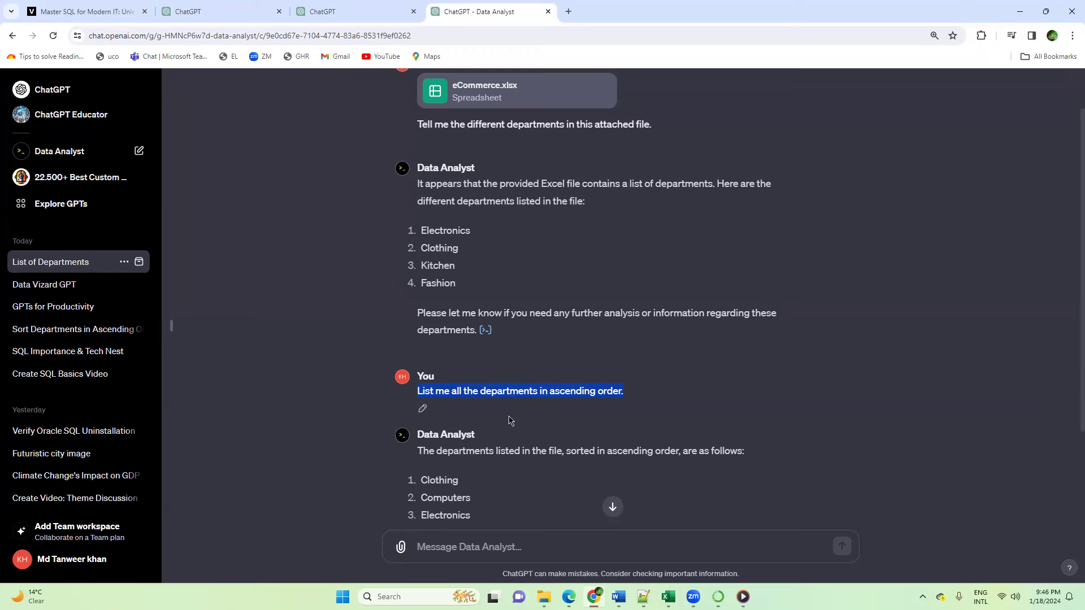
pyautogui.scroll(-2, 509, 420)
# Step: Switch to the eCommerce workbook in Excel and select the Department header in cell A2
pyautogui.moveTo(668, 596)
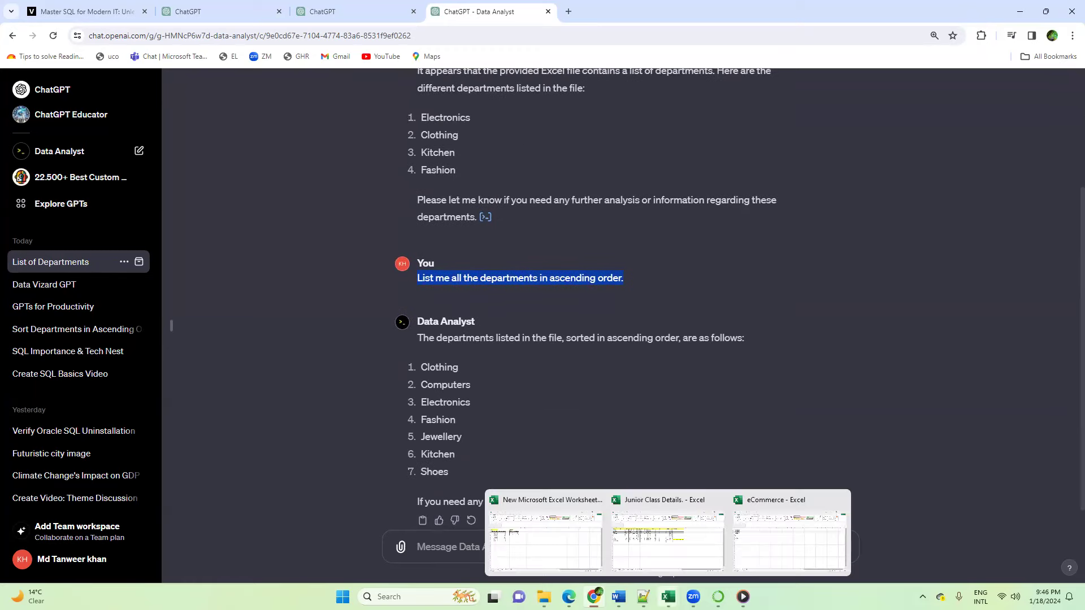
pyautogui.click(769, 537)
pyautogui.click(218, 244)
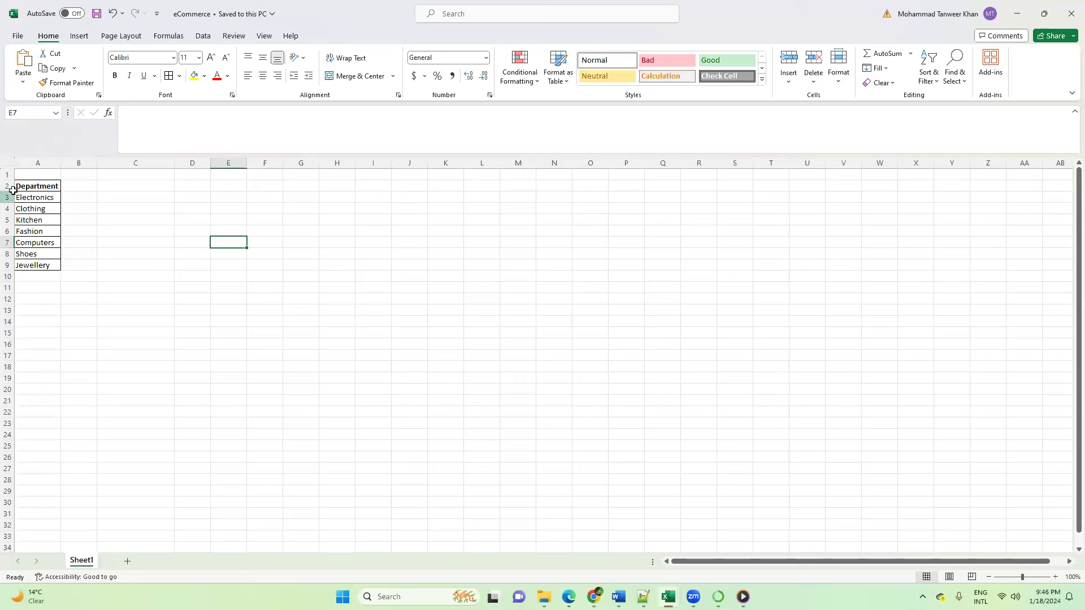
pyautogui.click(30, 185)
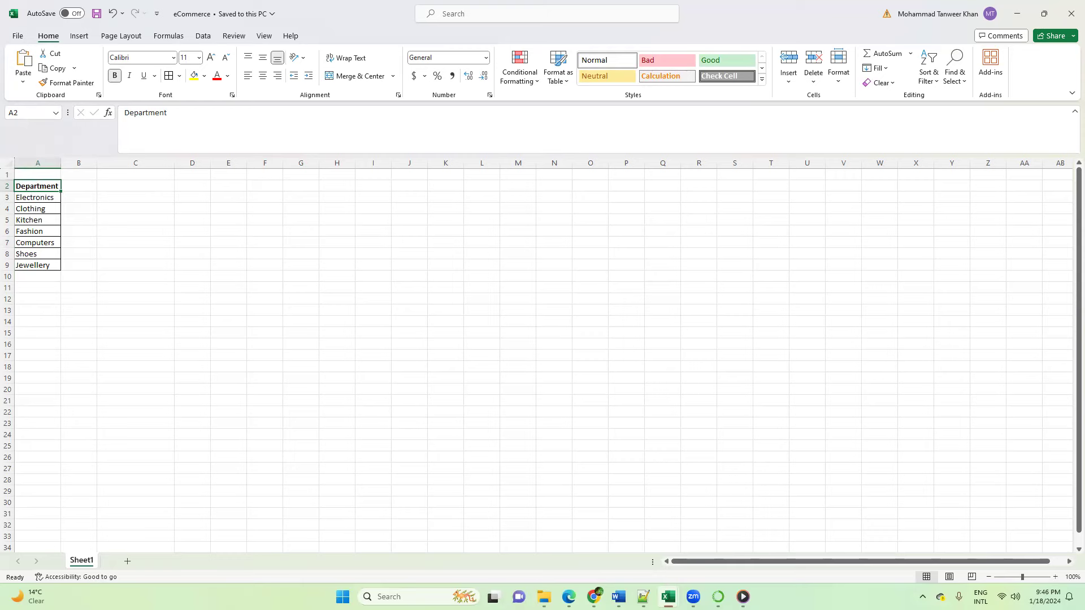
# Step: Switch back to the Data Analyst chat in ChatGPT and compare the first department list with the ascending-order list
pyautogui.moveTo(593, 597)
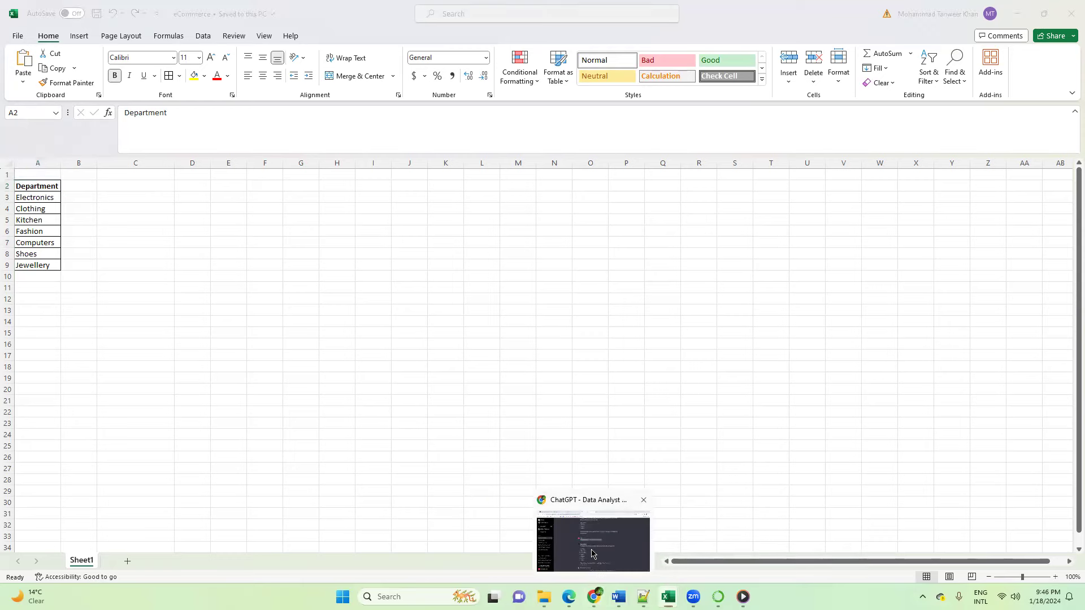
pyautogui.click(592, 553)
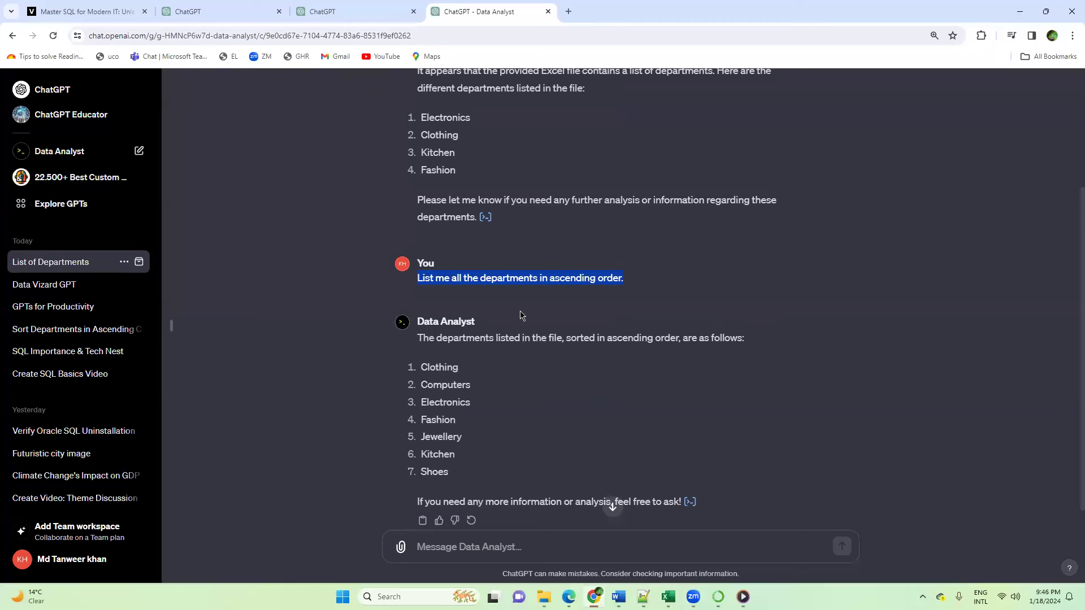
pyautogui.scroll(1, 520, 315)
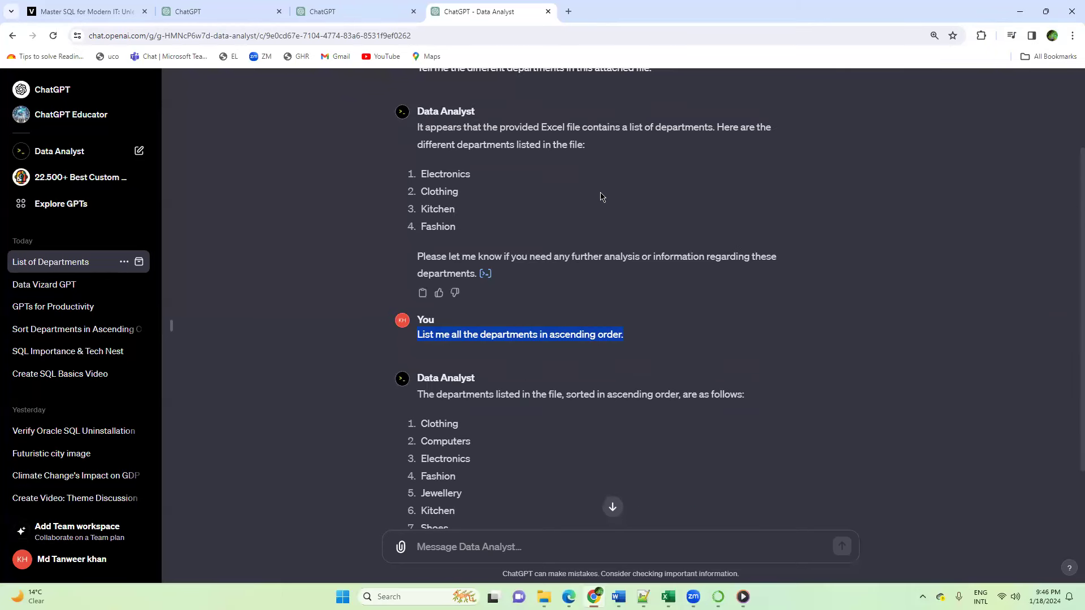
pyautogui.moveTo(656, 126); pyautogui.dragTo(712, 126)
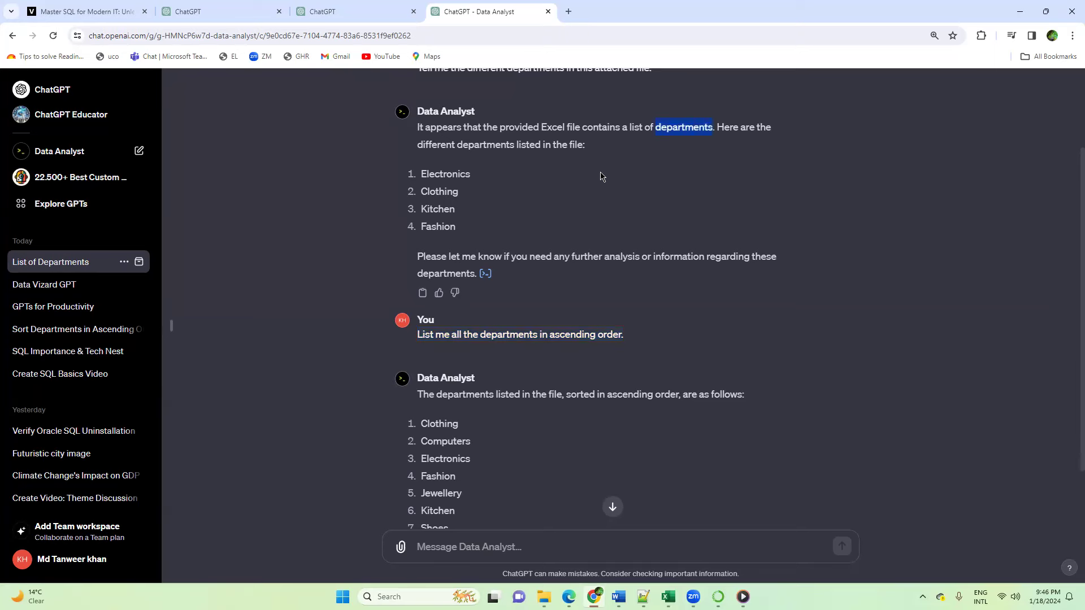
pyautogui.scroll(-1, 467, 435)
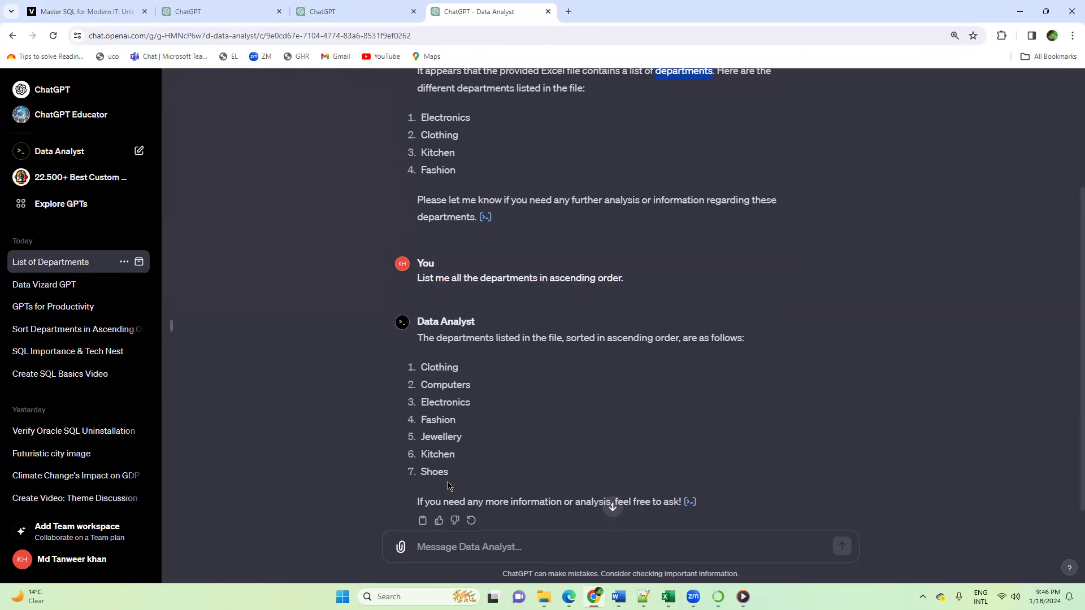
pyautogui.scroll(-1, 543, 523)
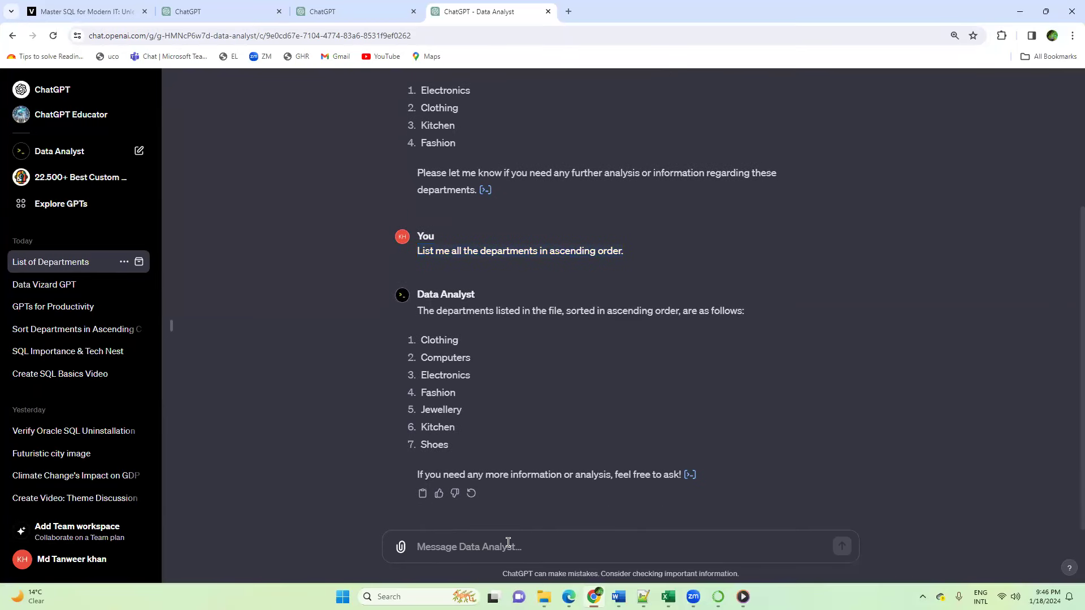
pyautogui.write('Pleas')
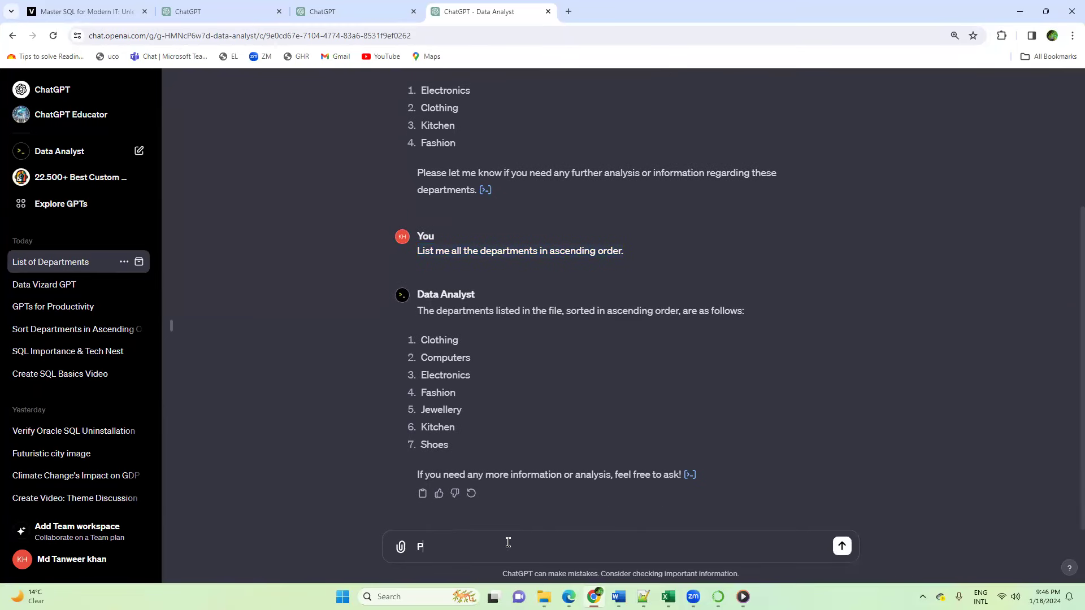
pyautogui.press('BackSpace')
pyautogui.press('BackSpace')
pyautogui.press('BackSpace')
pyautogui.press('BackSpace')
pyautogui.press('BackSpace')
# Step: Write the unsent prompt "List all the departments in ascending order where the first row is header" for Data Analyst
pyautogui.write('List all the departments in ascending or')
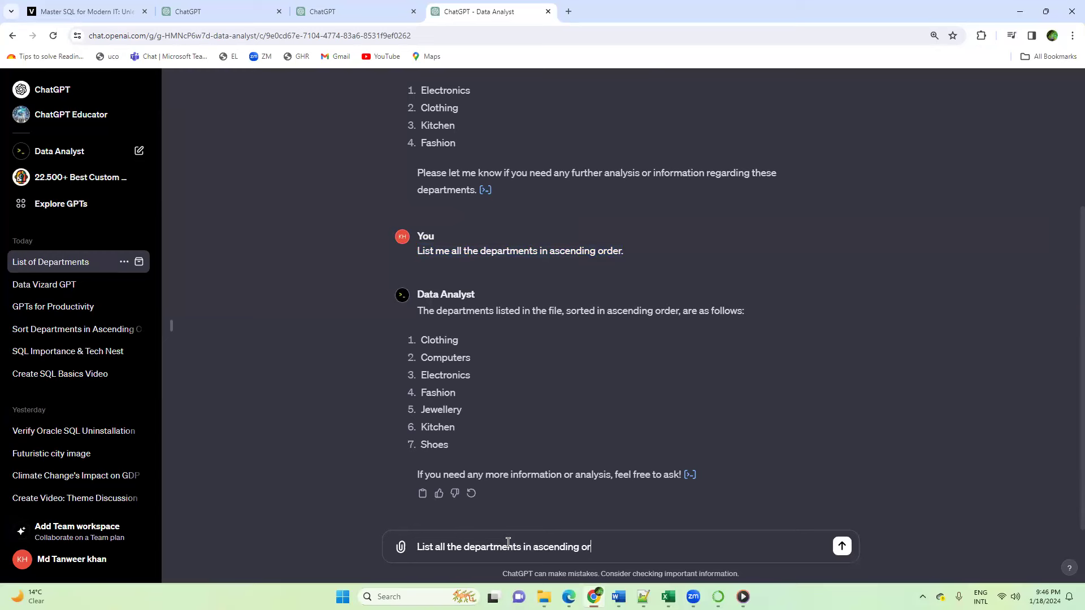
pyautogui.write('der where the first row is header')
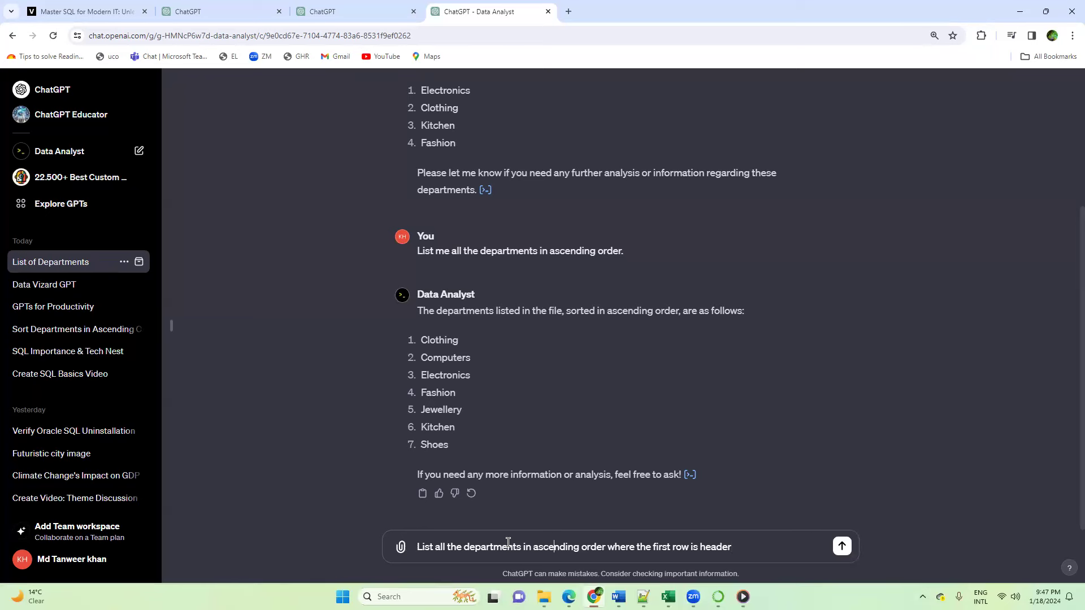
# Step: Change "ascending" to "descending" in the drafted prompt and send it to Data Analyst
pyautogui.press('BackSpace')
pyautogui.press('BackSpace')
pyautogui.press('BackSpace')
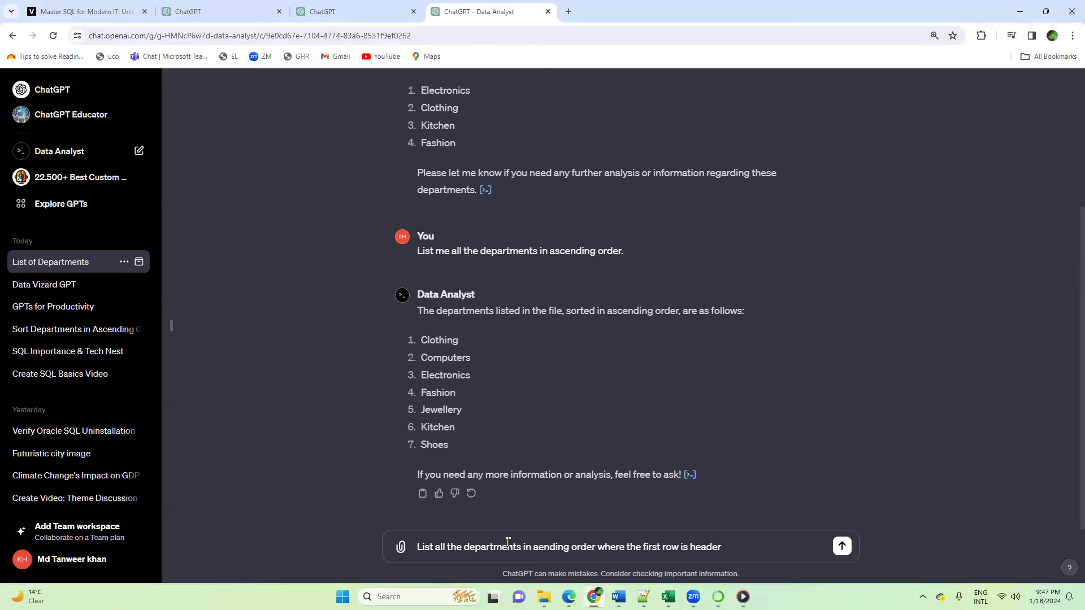
pyautogui.write('desc')
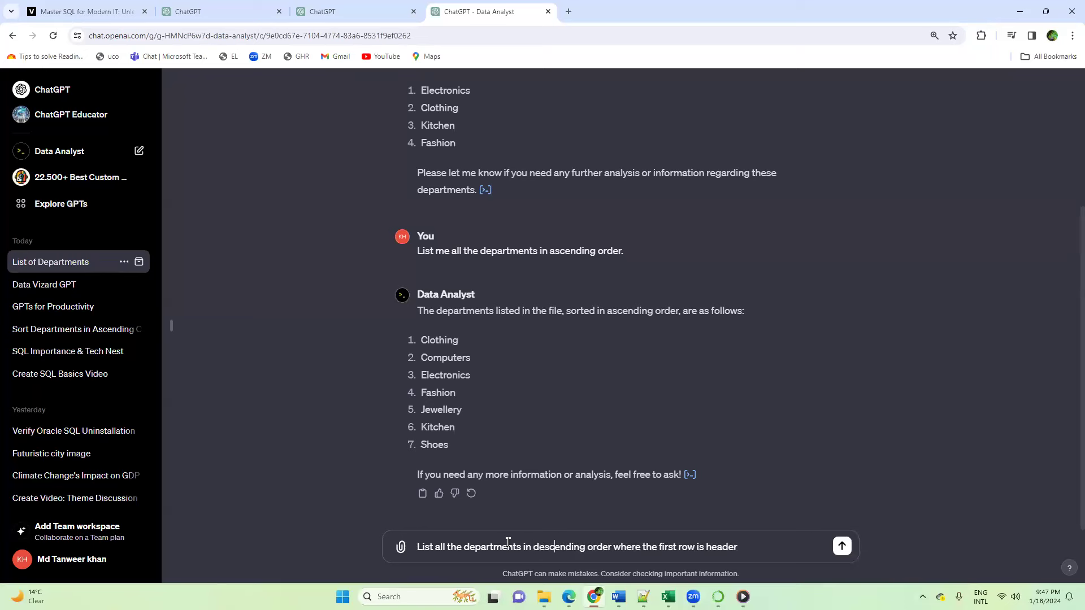
pyautogui.doubleClick(735, 547)
pyautogui.moveTo(700, 547); pyautogui.dragTo(642, 544)
pyautogui.press('Return')
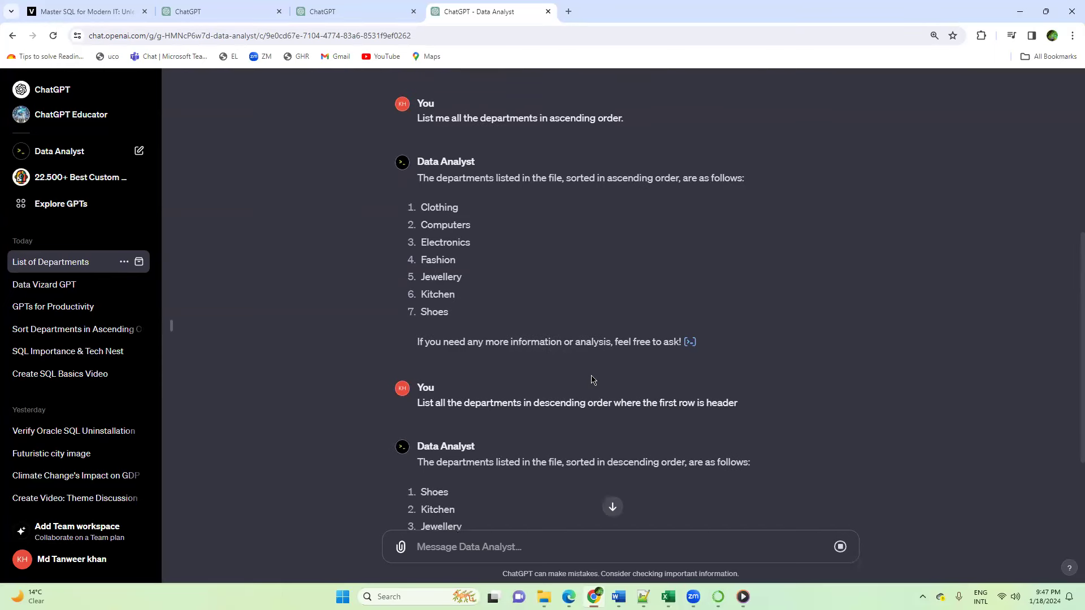
# Step: View the Python analysis behind the descending-order answer and close it
pyautogui.scroll(-3, 591, 380)
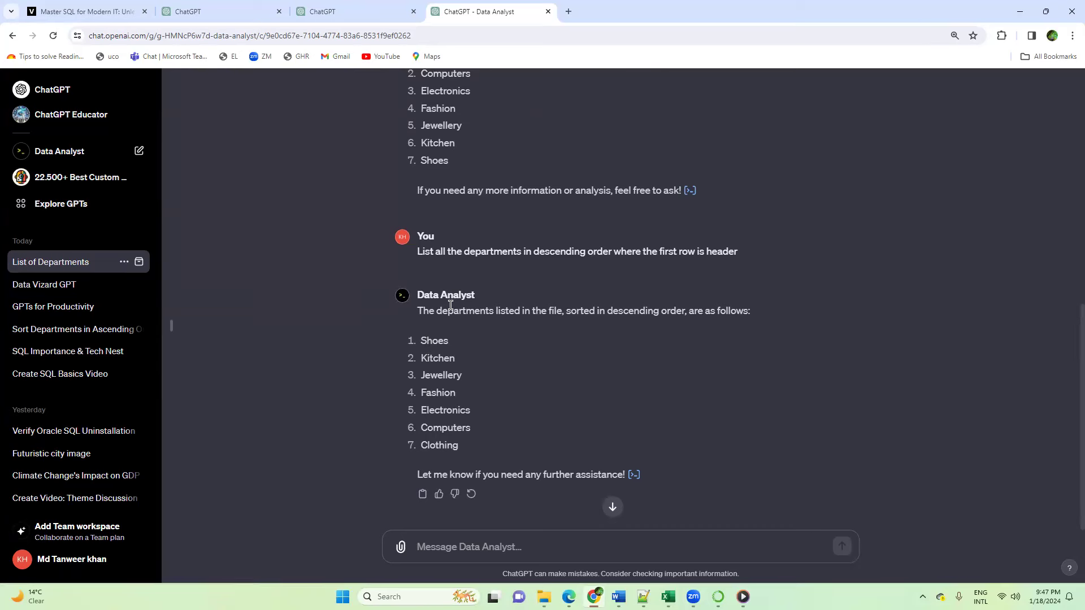
pyautogui.click(634, 475)
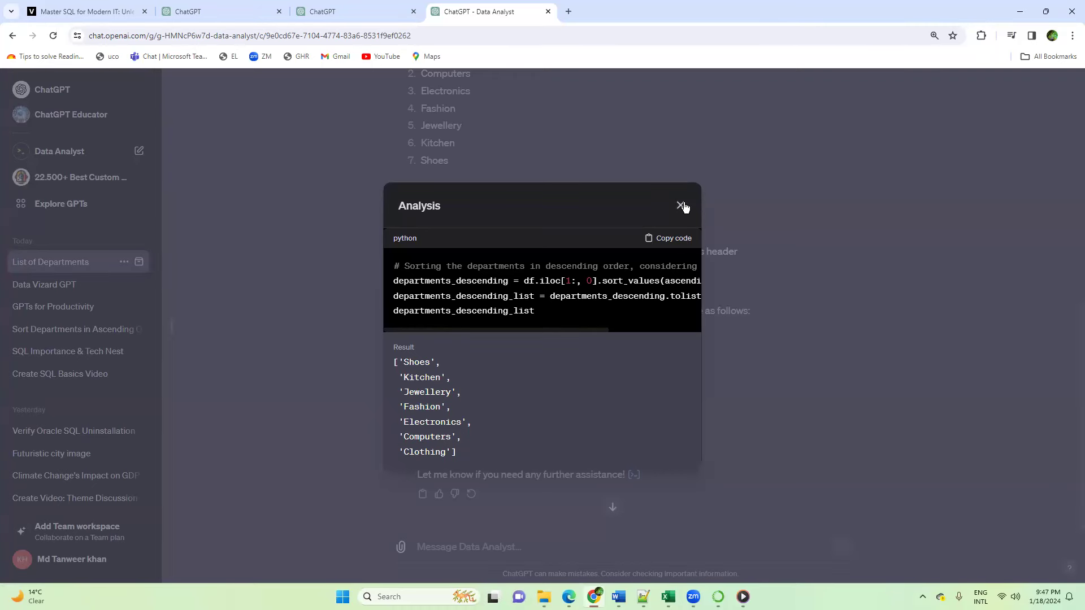
pyautogui.click(774, 477)
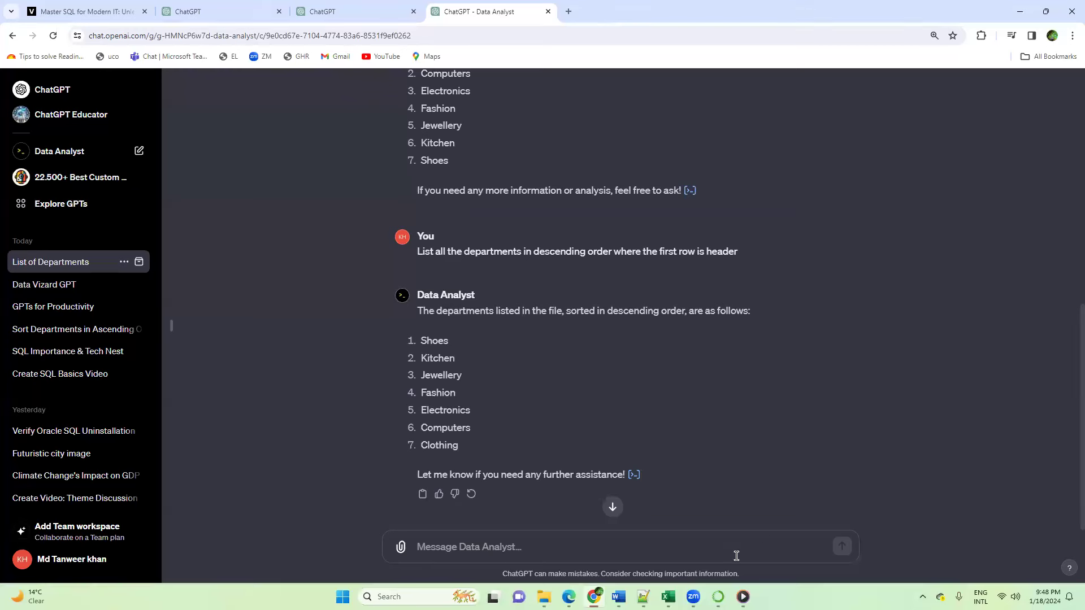
# Step: Check the department list in the eCommerce workbook in Excel and return to the ChatGPT conversation
pyautogui.moveTo(668, 596)
pyautogui.click(756, 542)
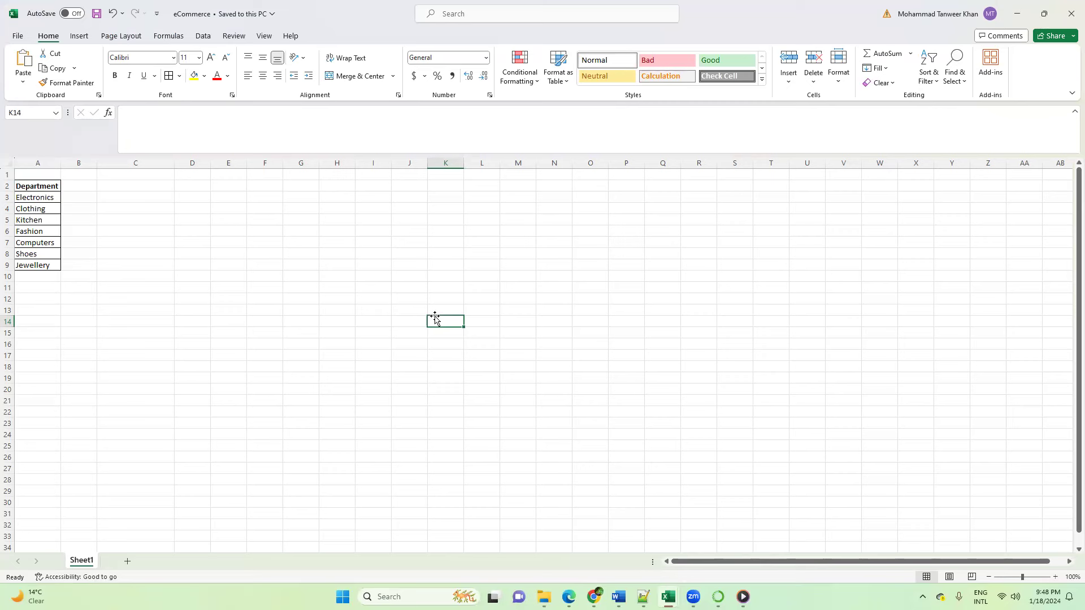
pyautogui.hotkey('alt', 'Tab')
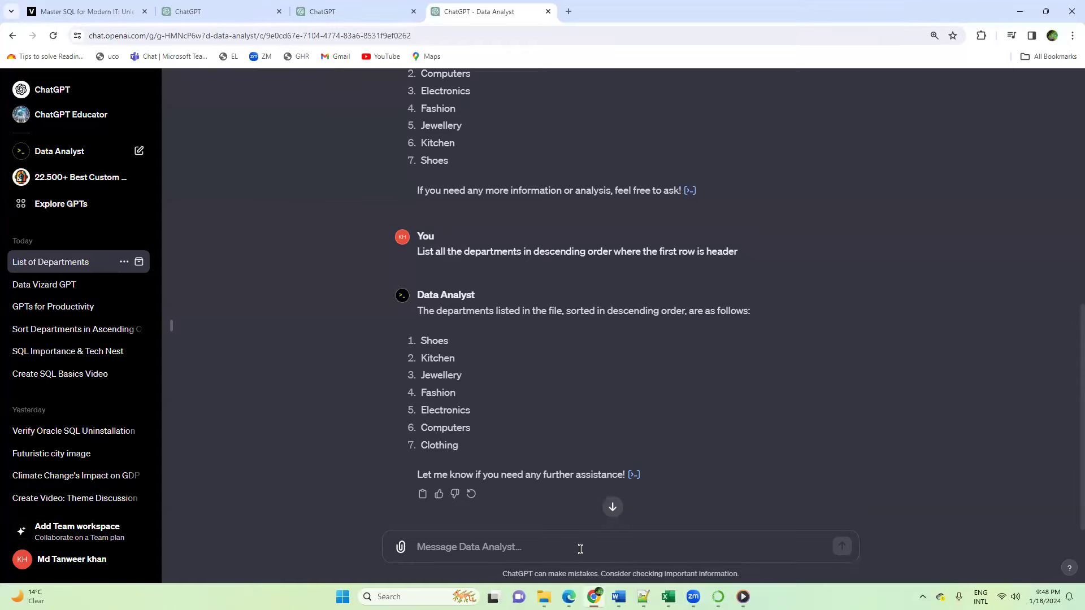
# Step: Send Data Analyst the prompt "Please add few Indian metro city names may be 5 city names in the attached excel and share"
pyautogui.write('Please add ')
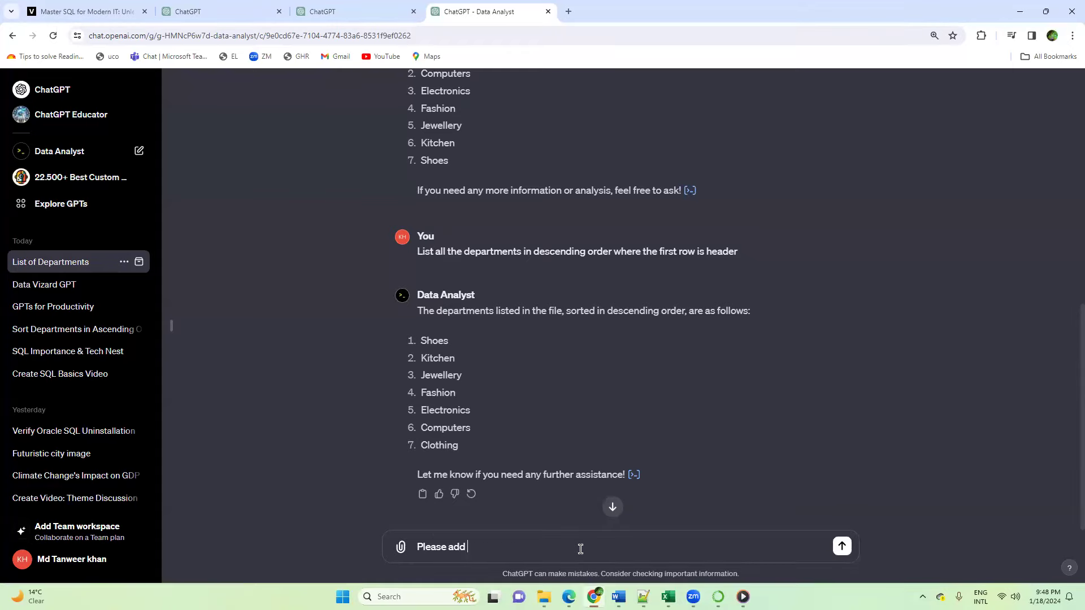
pyautogui.write('few c')
pyautogui.press('BackSpace')
pyautogui.write('indian c')
pyautogui.press('BackSpace')
pyautogui.write('metro')
pyautogui.press('Delete')
pyautogui.write('Indian metro city names may be ')
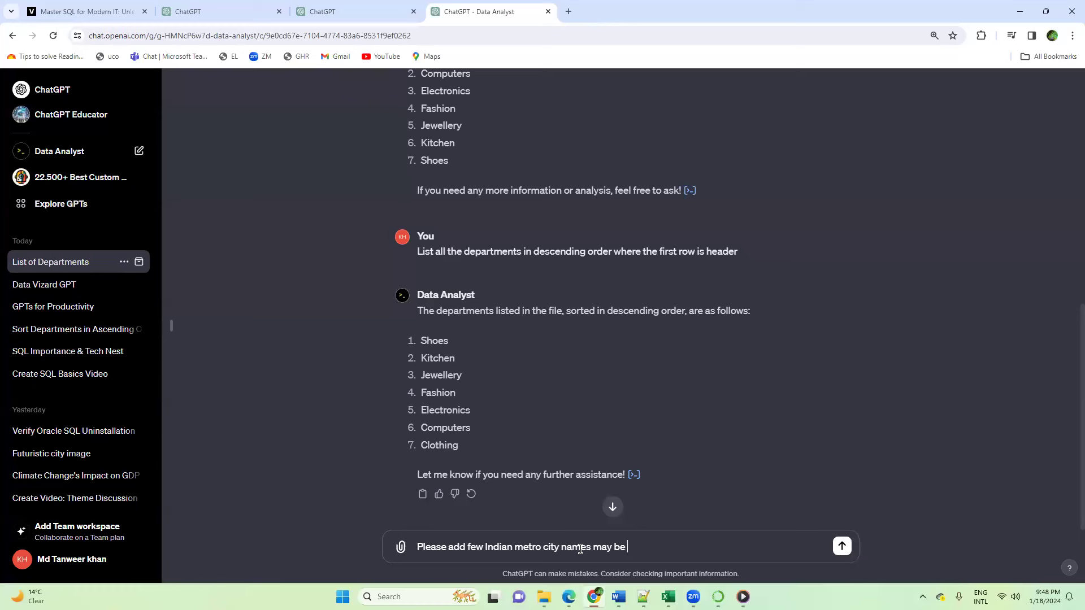
pyautogui.write('5 city names in the attached ')
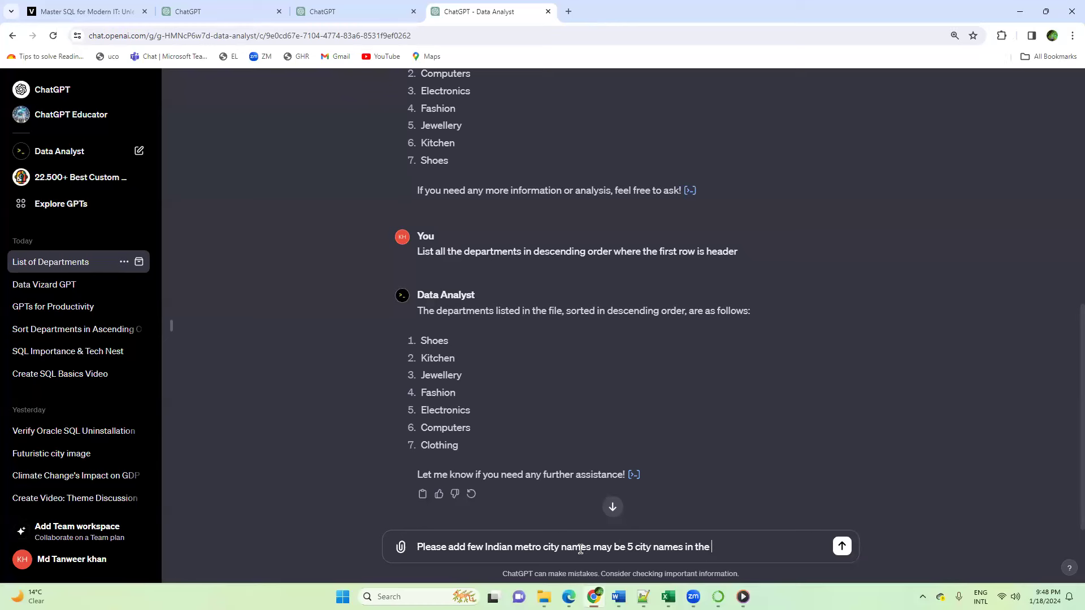
pyautogui.write('excel and share')
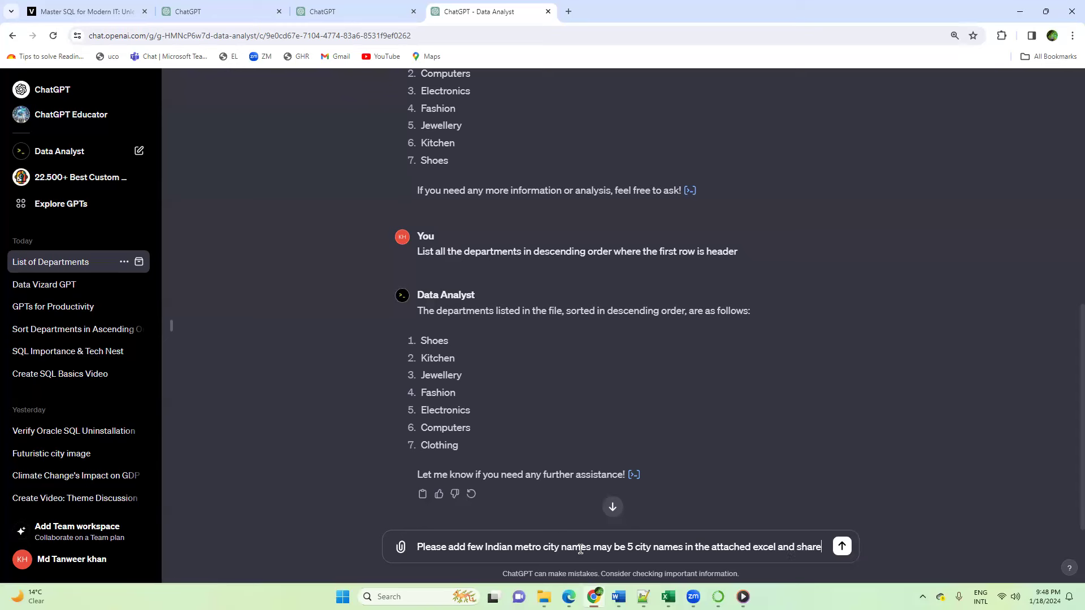
pyautogui.press('Return')
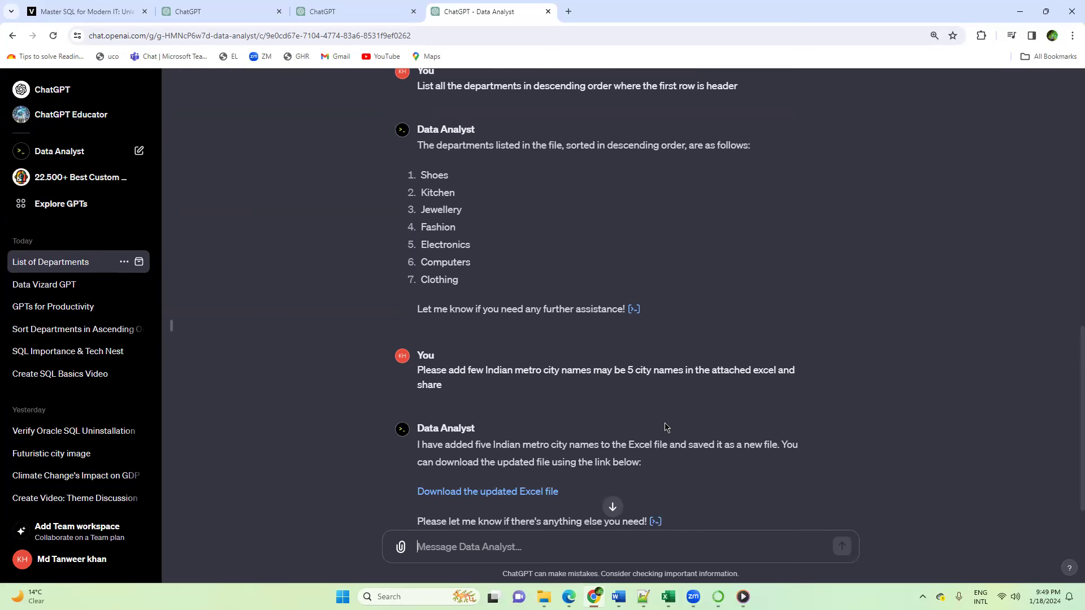
# Step: Download the updated Excel file from the reply and save it as eCommerce_updated in the Downloads folder
pyautogui.scroll(-1, 637, 401)
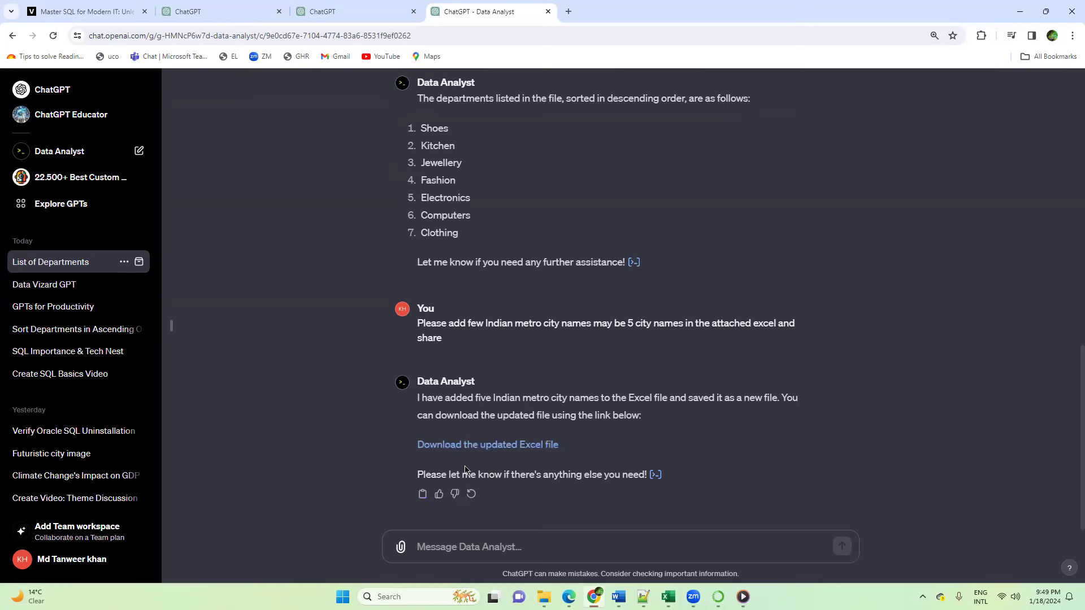
pyautogui.click(489, 446)
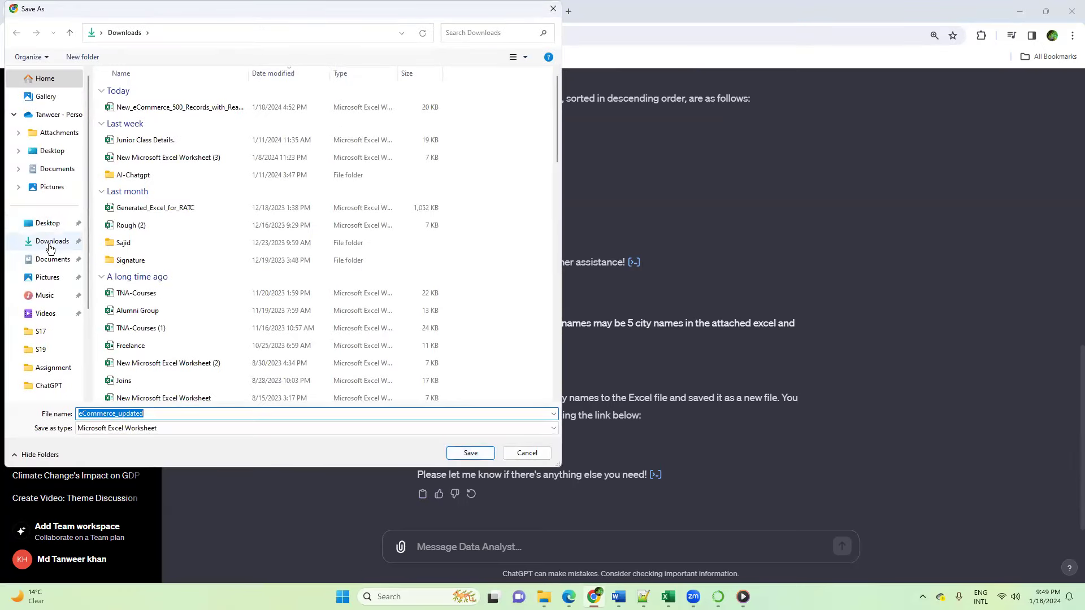
pyautogui.click(50, 247)
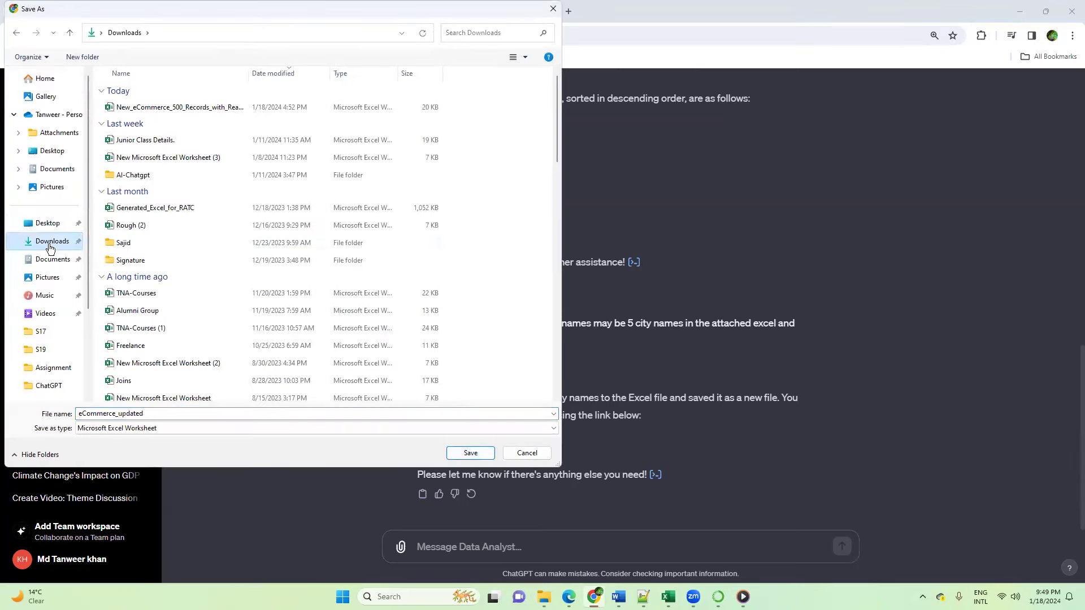
pyautogui.click(469, 454)
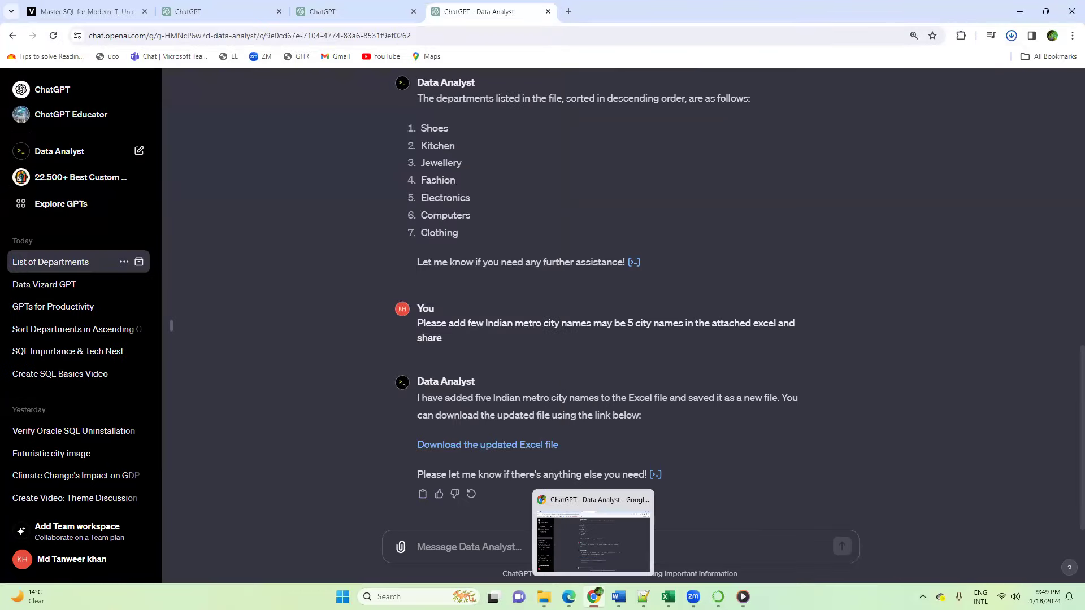
# Step: Switch to File Explorer and open the eCommerce_updated workbook from the Downloads folder in Excel
pyautogui.click(543, 597)
pyautogui.click(468, 535)
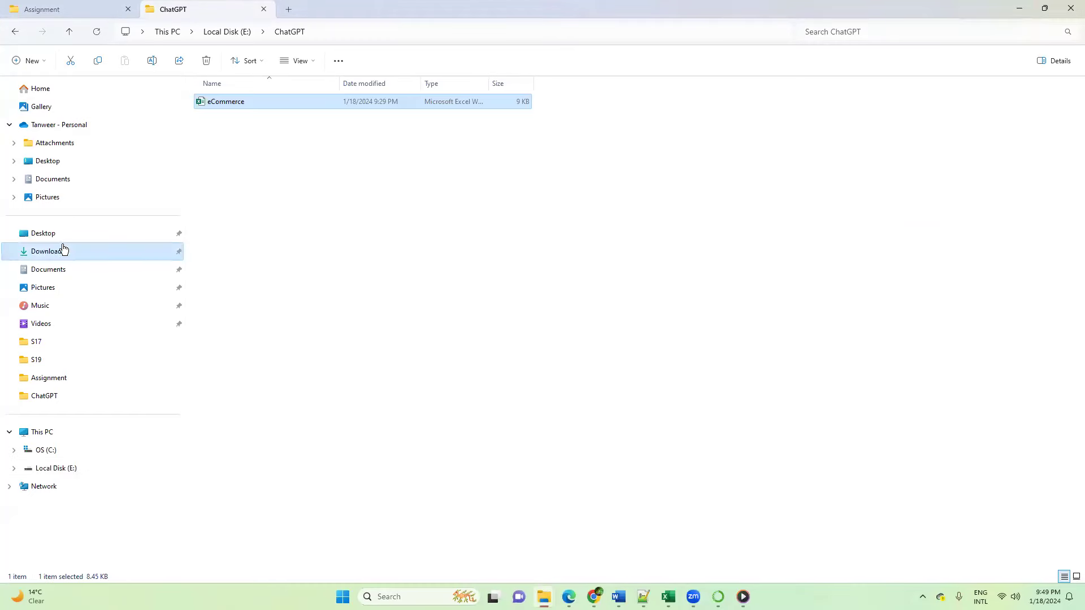
pyautogui.click(60, 248)
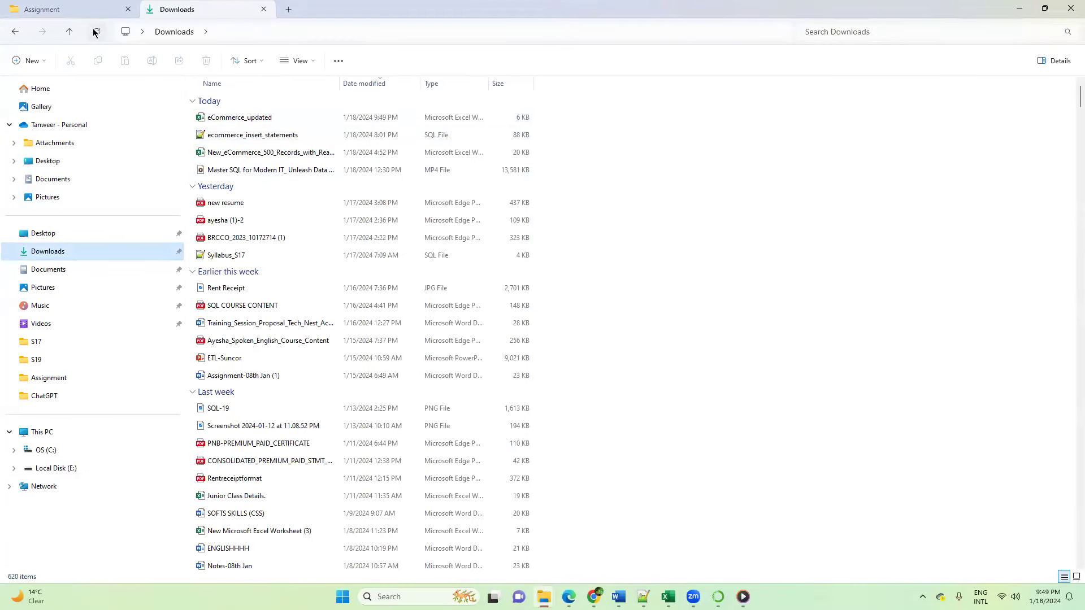
pyautogui.click(246, 121)
pyautogui.doubleClick(247, 121)
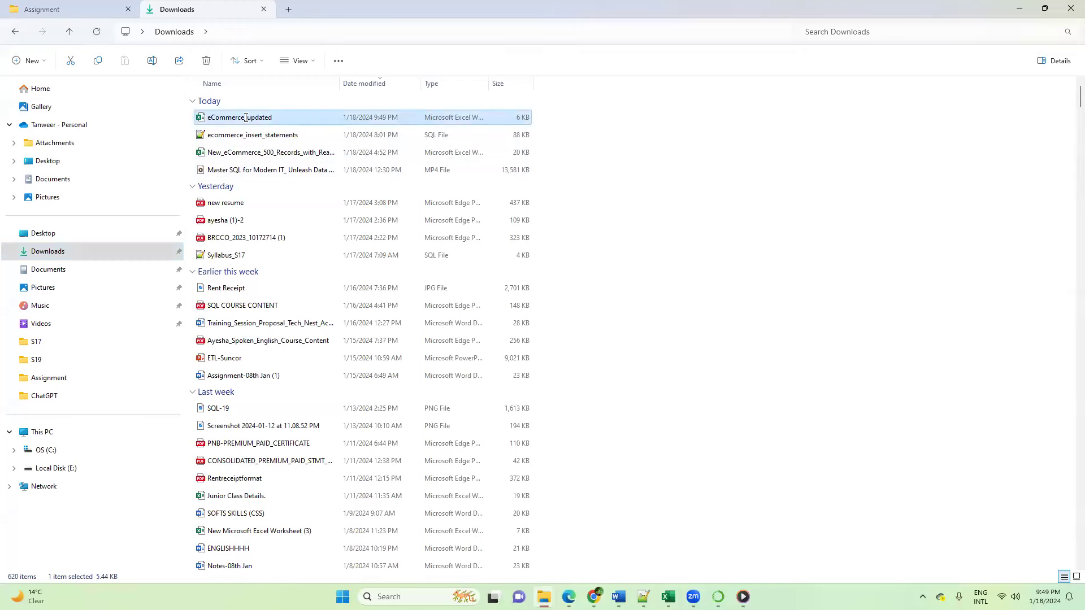
pyautogui.click(242, 274)
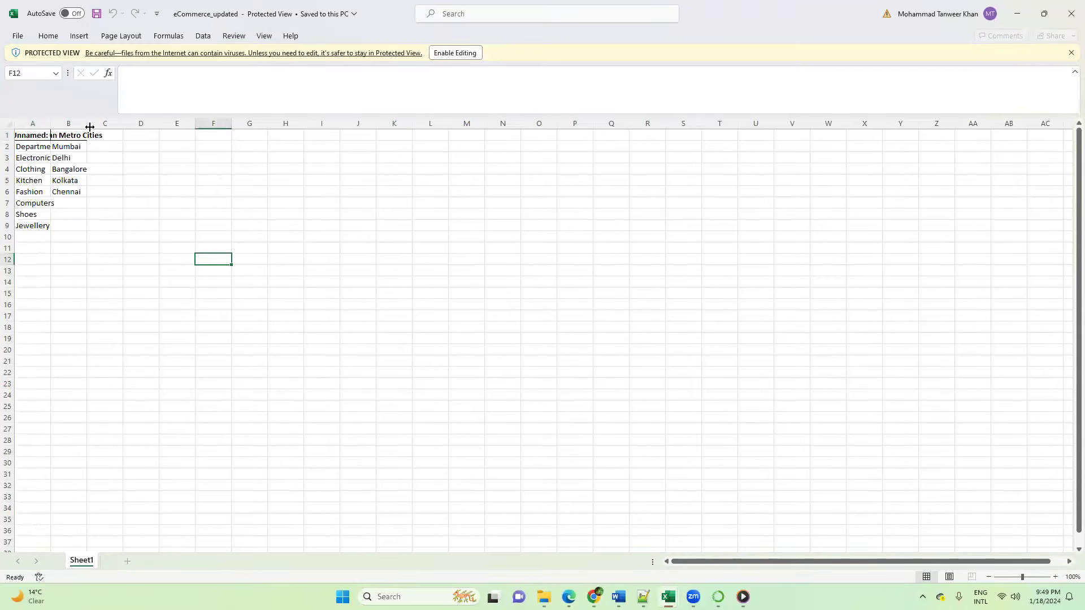
# Step: Enable editing in the eCommerce_updated workbook and widen column A so its department names fit
pyautogui.moveTo(87, 124); pyautogui.dragTo(120, 125)
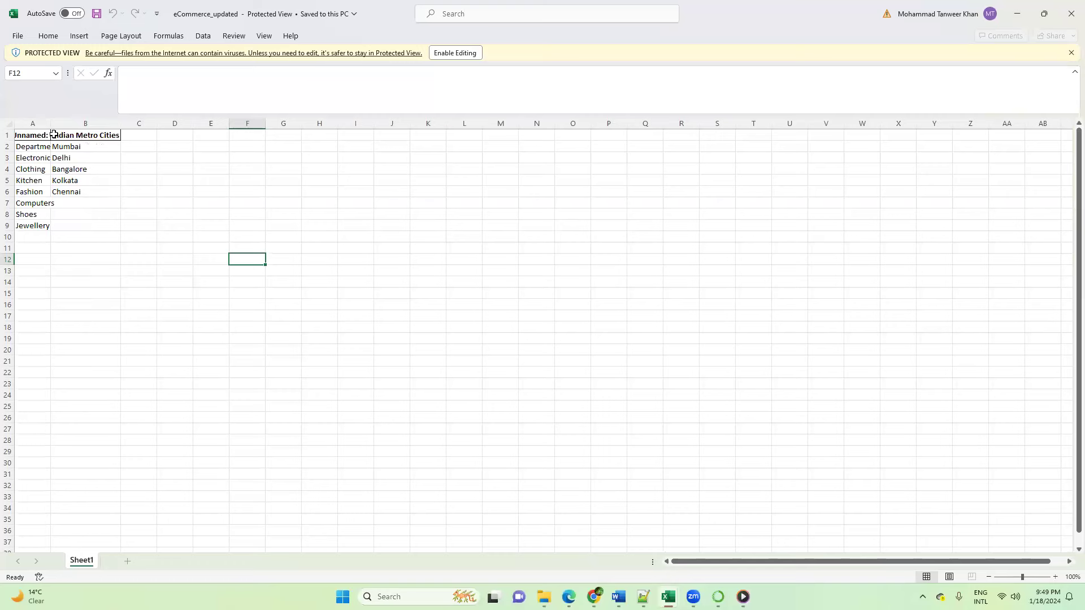
pyautogui.click(83, 216)
pyautogui.click(455, 53)
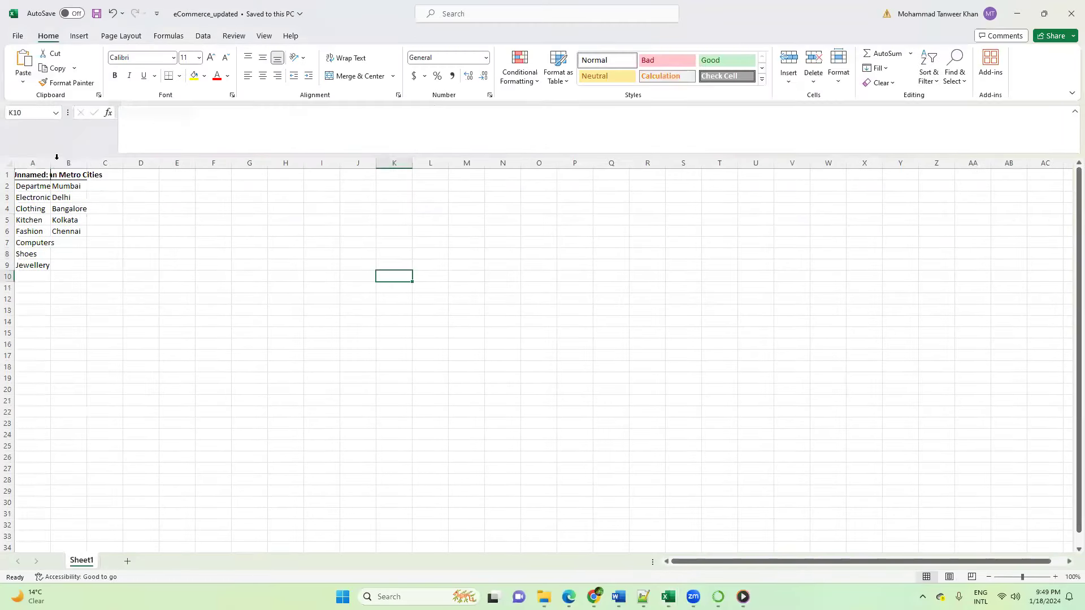
pyautogui.moveTo(51, 163); pyautogui.dragTo(104, 275)
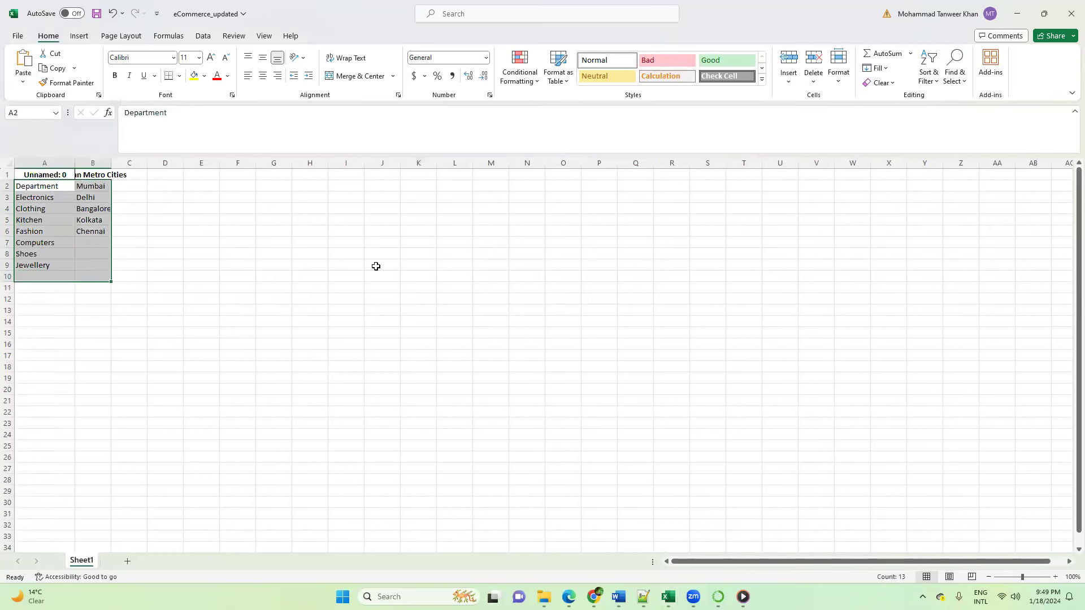
pyautogui.click(376, 266)
# Step: Switch to ChatGPT and send Data Analyst the prompt "I want metro cities to be covered for all the departments."
pyautogui.moveTo(592, 588)
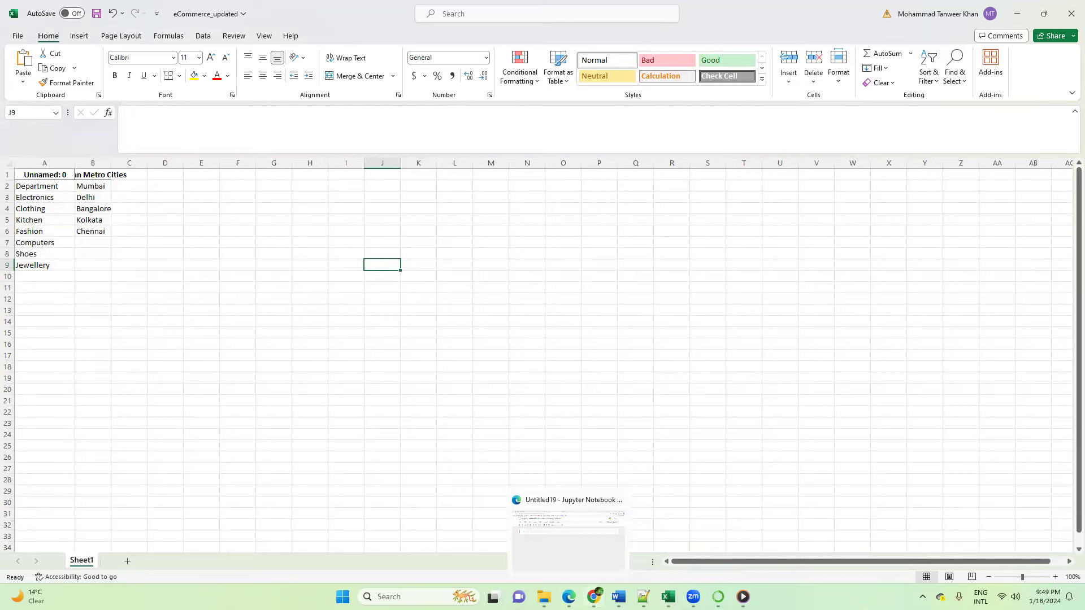
pyautogui.click(542, 541)
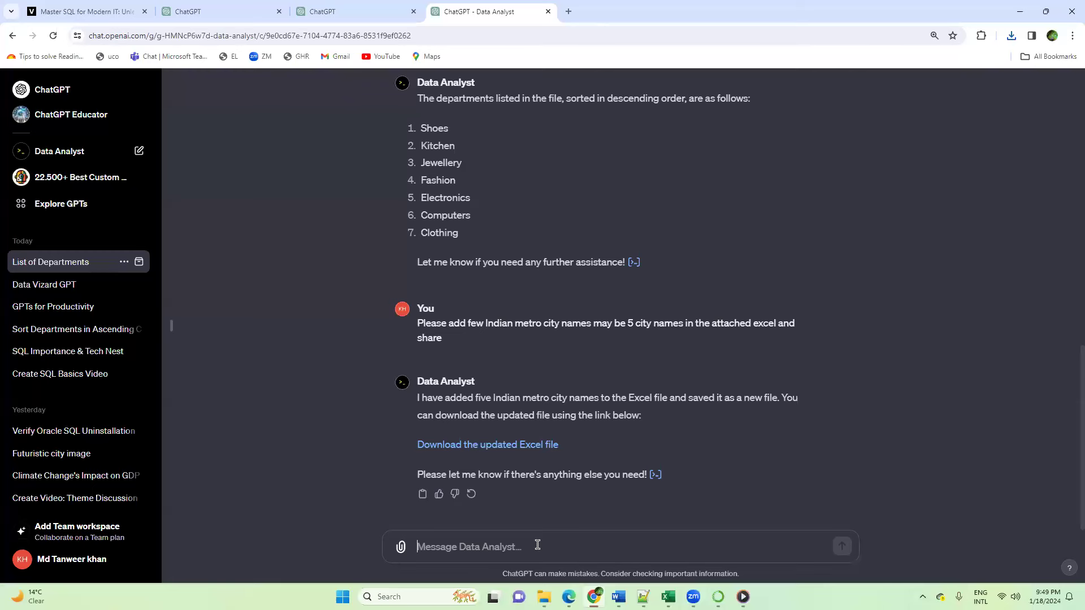
pyautogui.write('I want ')
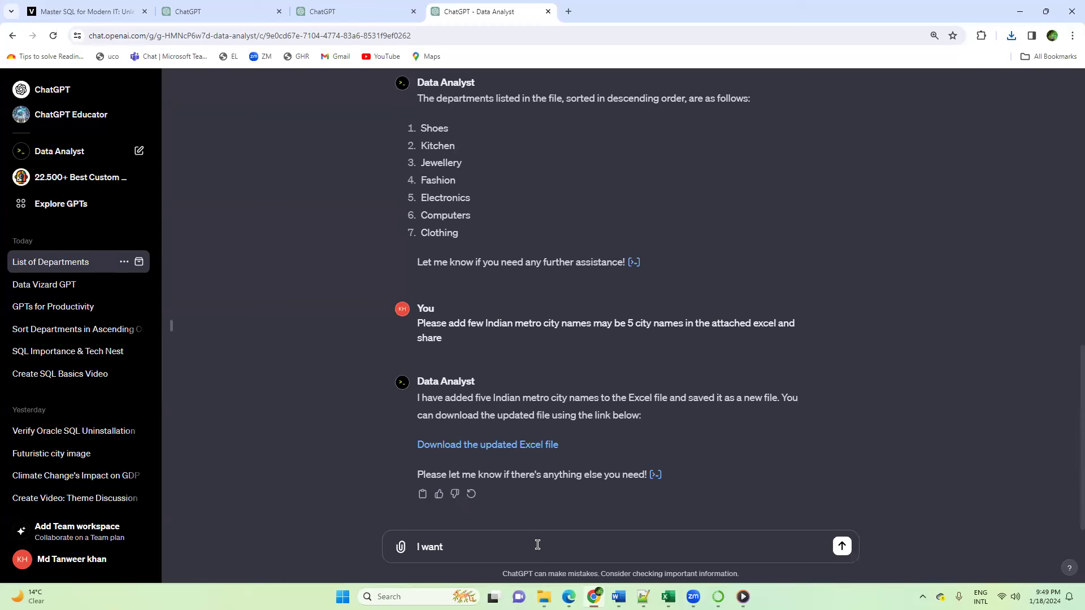
pyautogui.write('metro cities')
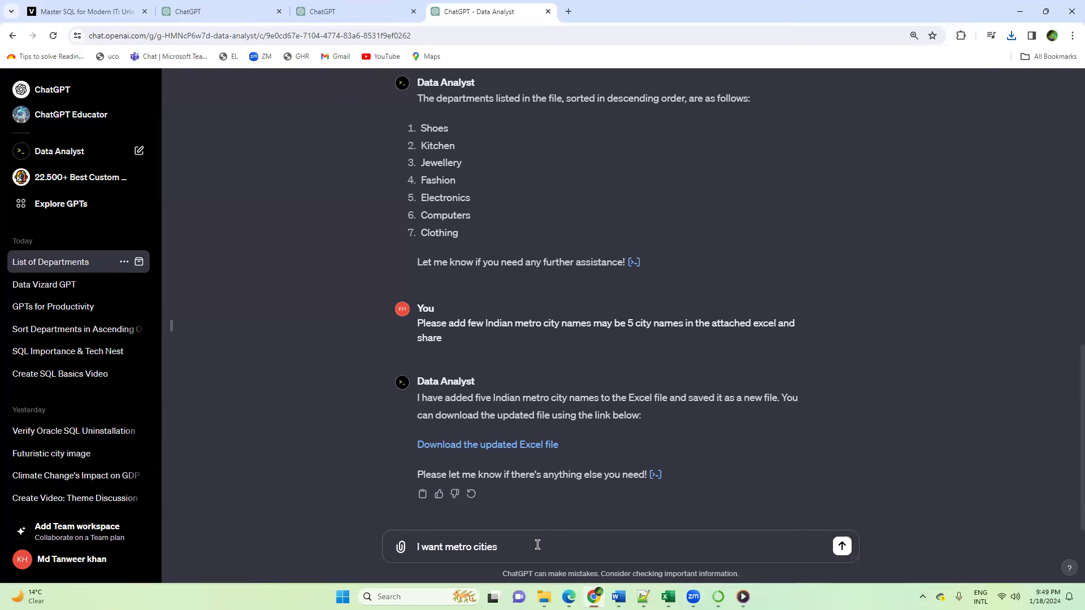
pyautogui.write(' to be covered for all the department')
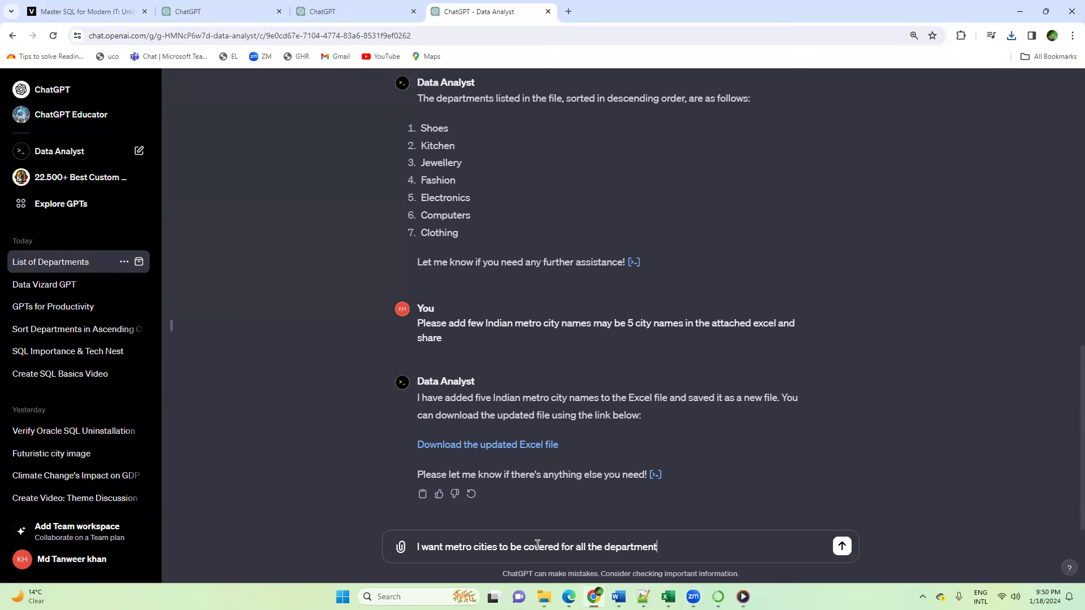
pyautogui.write('s.')
pyautogui.press('Return')
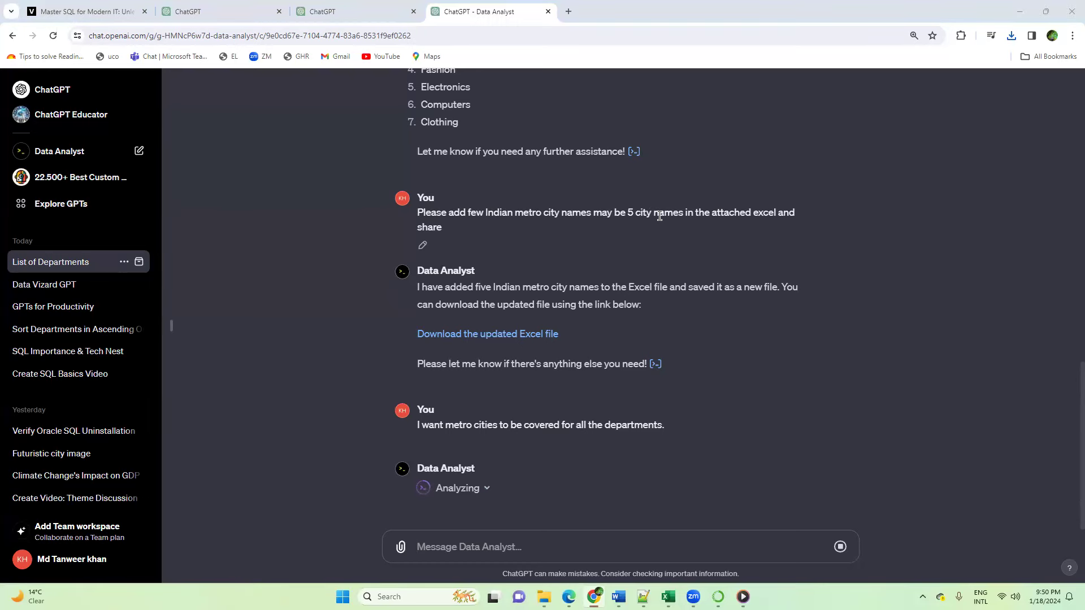
# Step: Switch to the eCommerce_updated workbook in Excel and examine how the metro cities in column B match the departments in column A
pyautogui.hotkey('alt', 'Tab')
pyautogui.click(149, 333)
pyautogui.moveTo(92, 186); pyautogui.dragTo(92, 232)
pyautogui.click(290, 243)
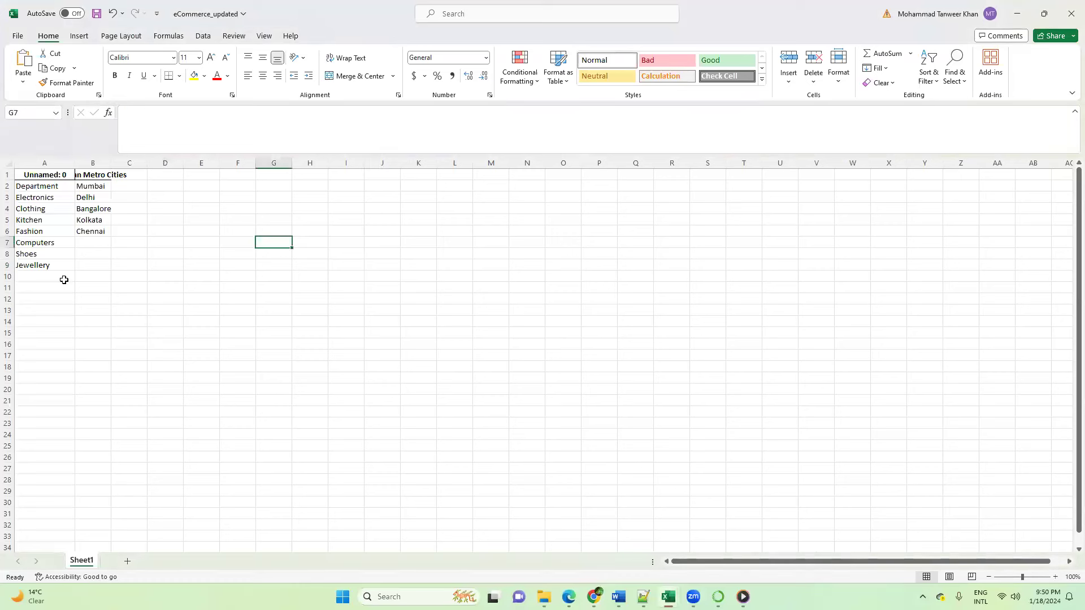
pyautogui.click(93, 187)
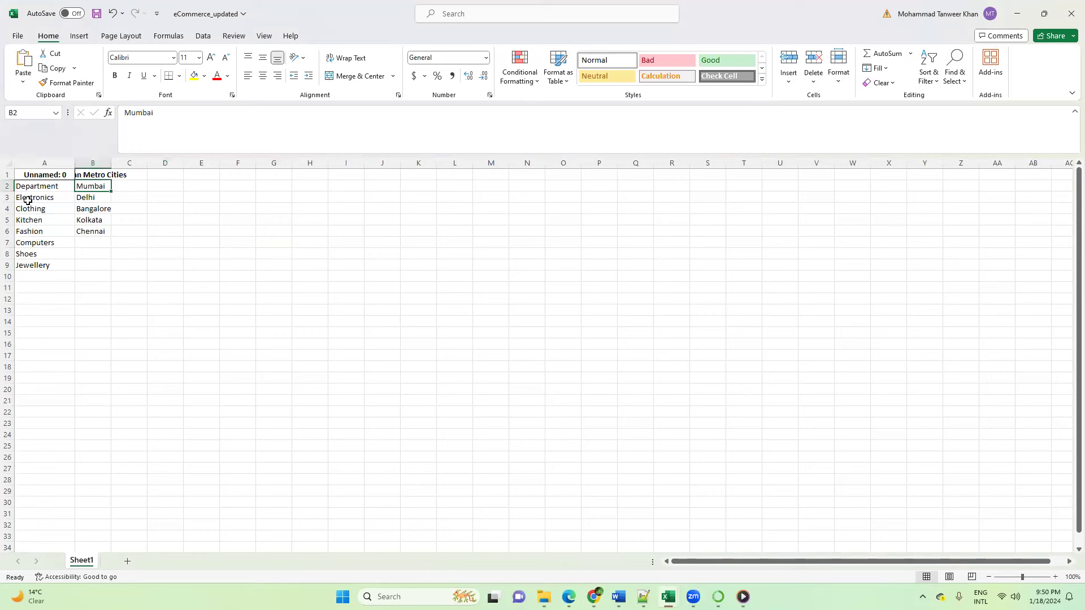
pyautogui.moveTo(26, 198); pyautogui.dragTo(23, 279)
pyautogui.click(95, 199)
pyautogui.moveTo(45, 198); pyautogui.dragTo(37, 265)
pyautogui.click(97, 210)
pyautogui.moveTo(42, 199); pyautogui.dragTo(42, 261)
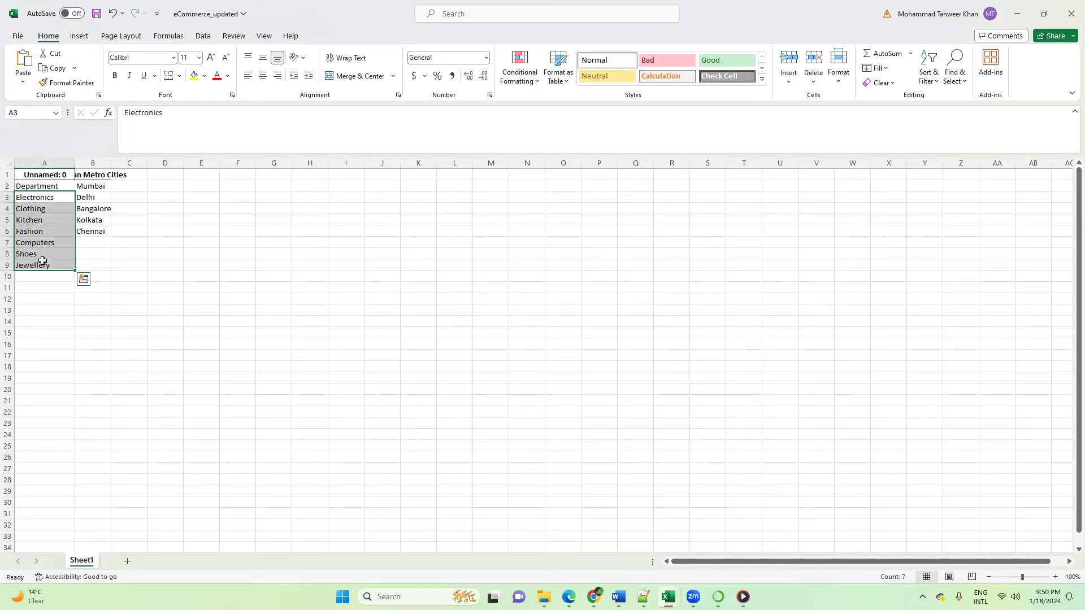
# Step: Reread the five-city prompt in ChatGPT and compare it with the city and department cells in the eCommerce_updated workbook
pyautogui.hotkey('alt', 'Tab')
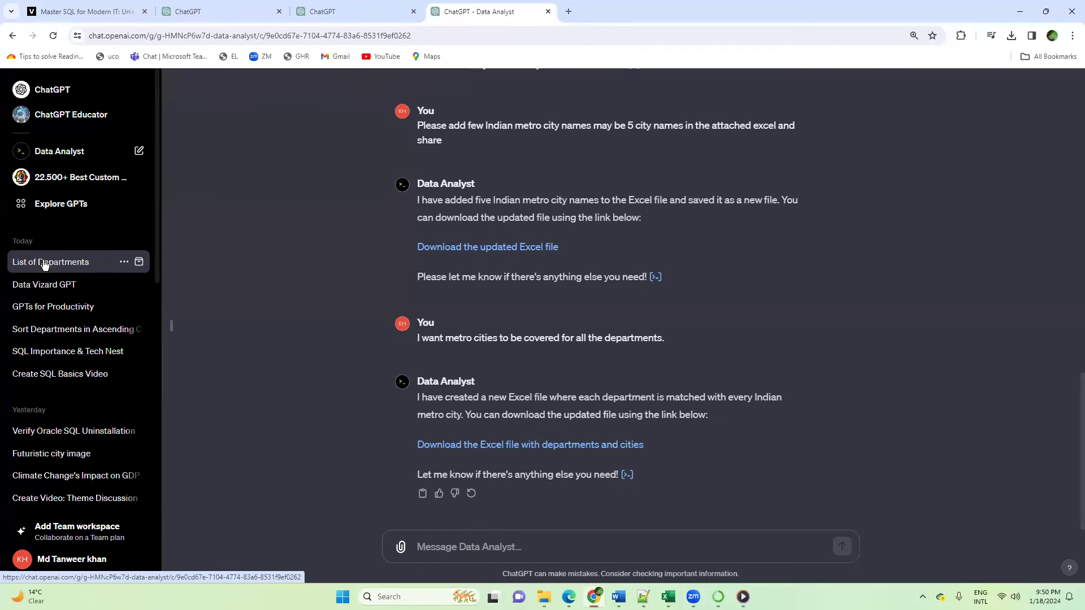
pyautogui.scroll(1, 424, 183)
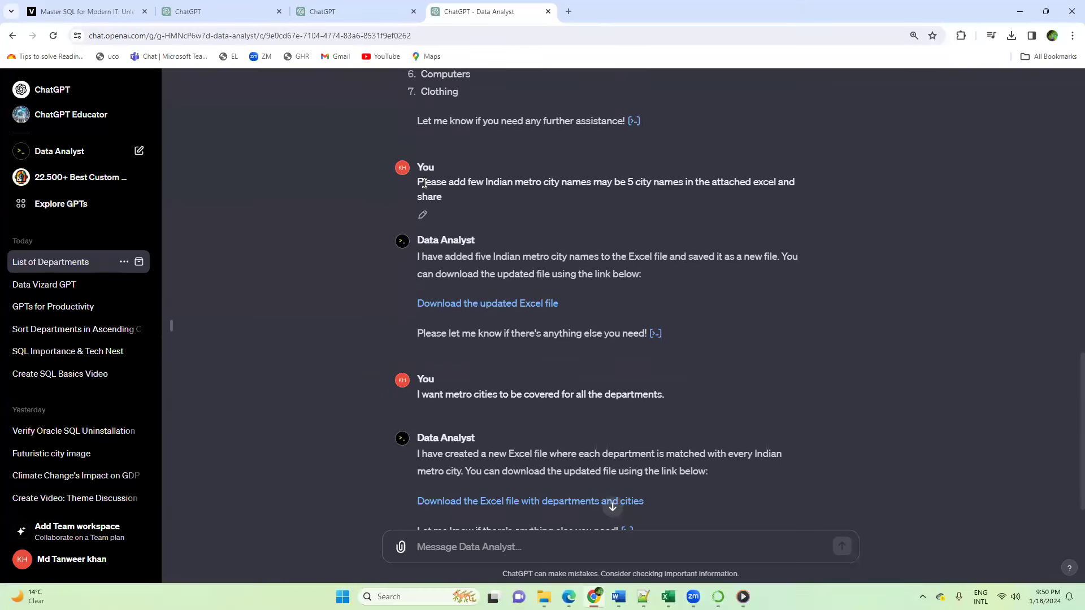
pyautogui.moveTo(420, 181); pyautogui.dragTo(558, 182)
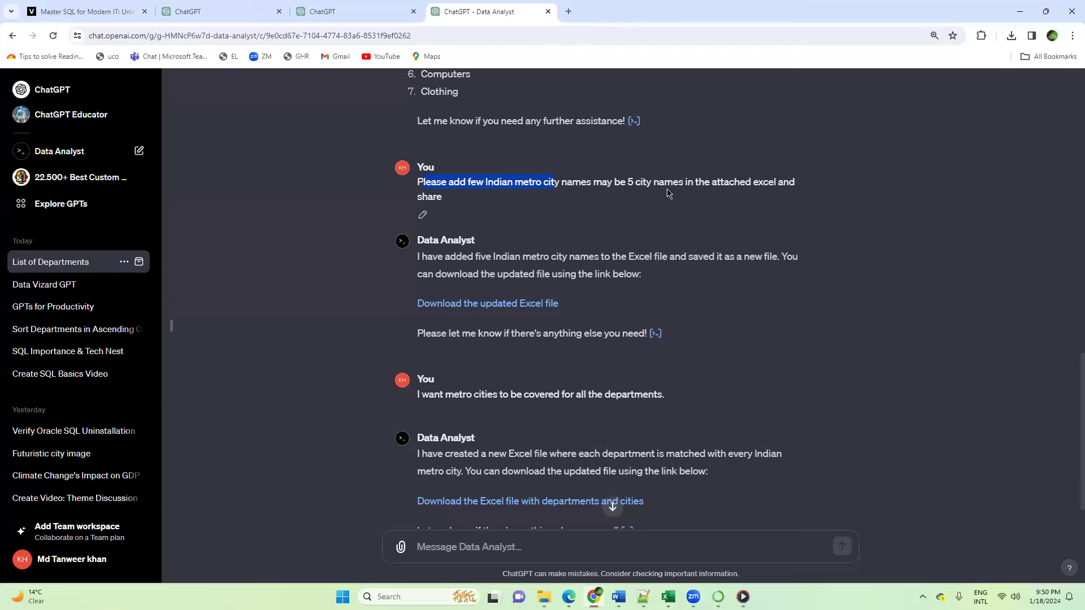
pyautogui.hotkey('alt', 'Tab')
pyautogui.click(165, 253)
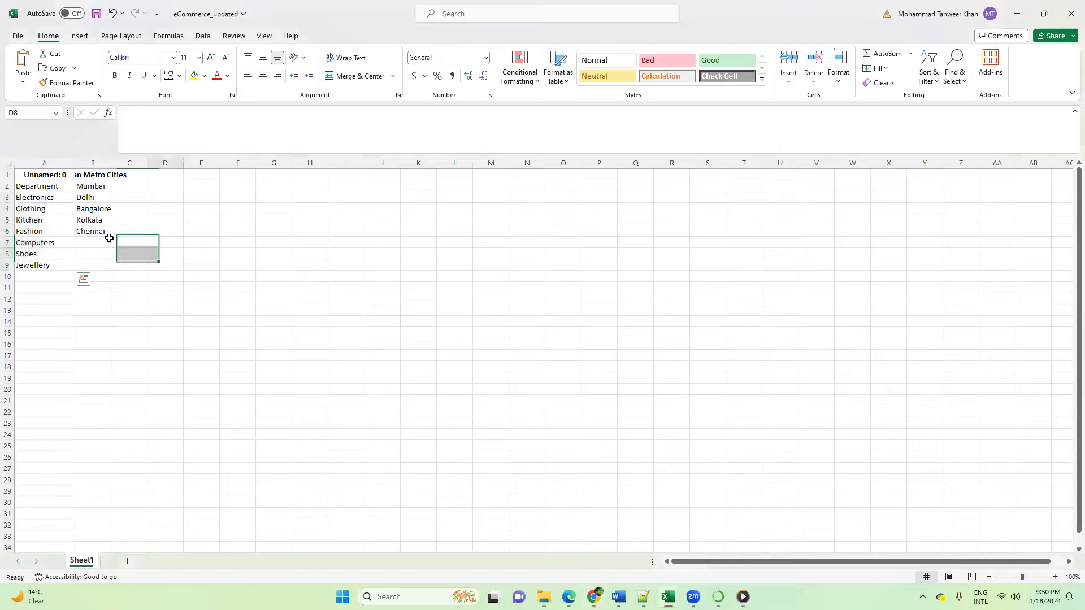
pyautogui.click(95, 194)
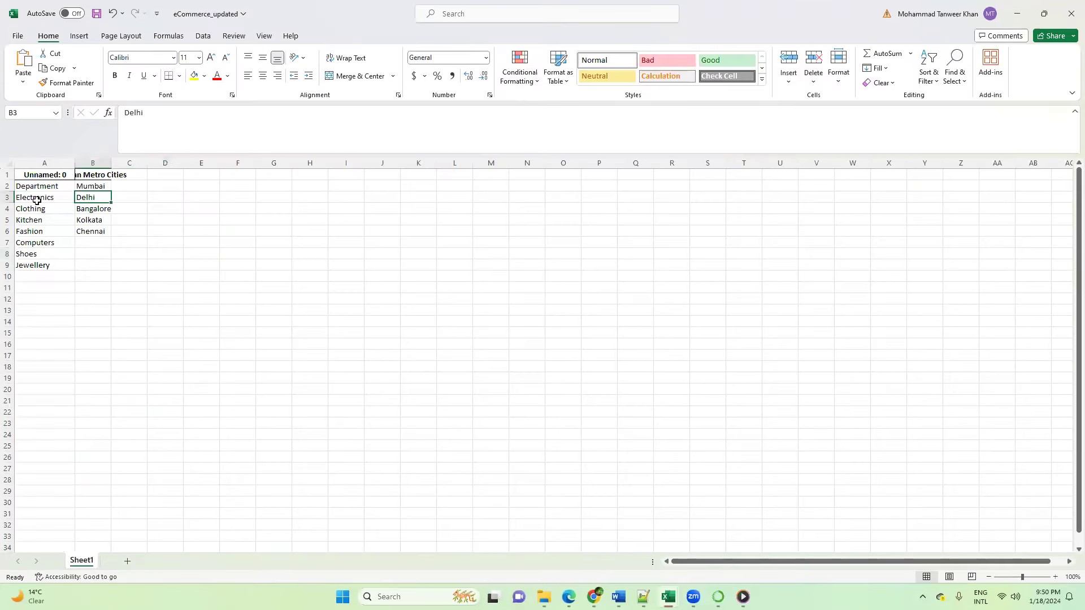
pyautogui.moveTo(36, 200); pyautogui.dragTo(35, 254)
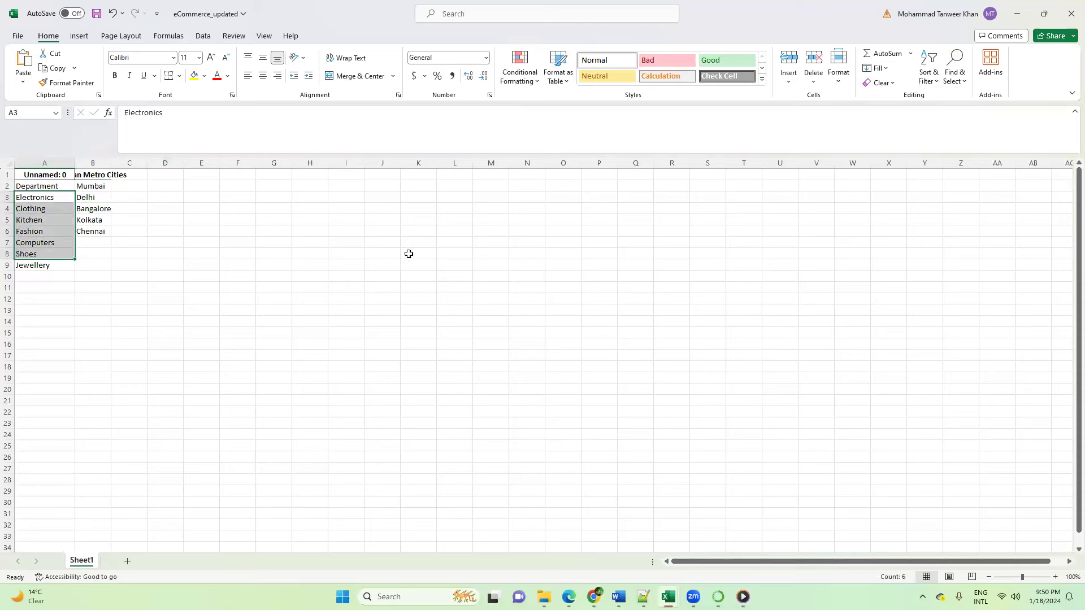
# Step: Switch to ChatGPT, download the Excel file with departments and cities, and save it as eCommerce_with_cities in the Downloads folder
pyautogui.hotkey('alt', 'Tab')
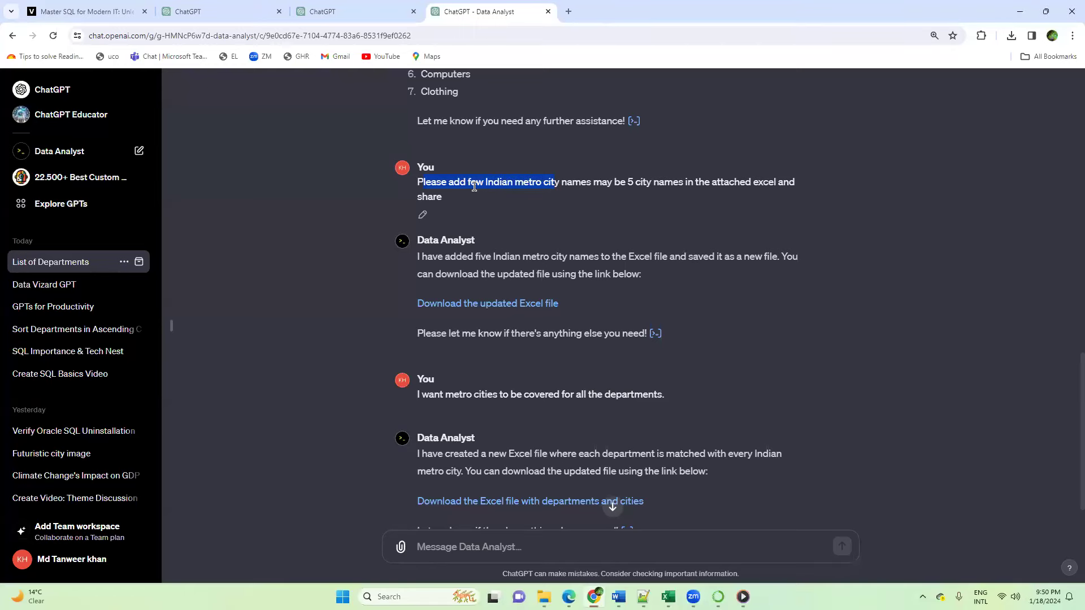
pyautogui.scroll(-1, 548, 406)
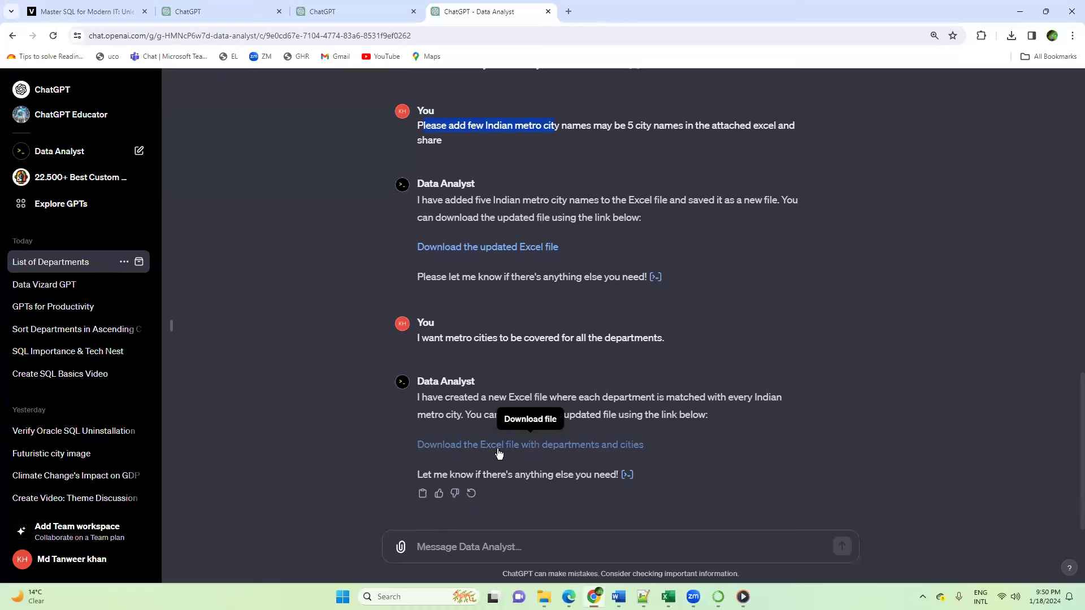
pyautogui.click(500, 450)
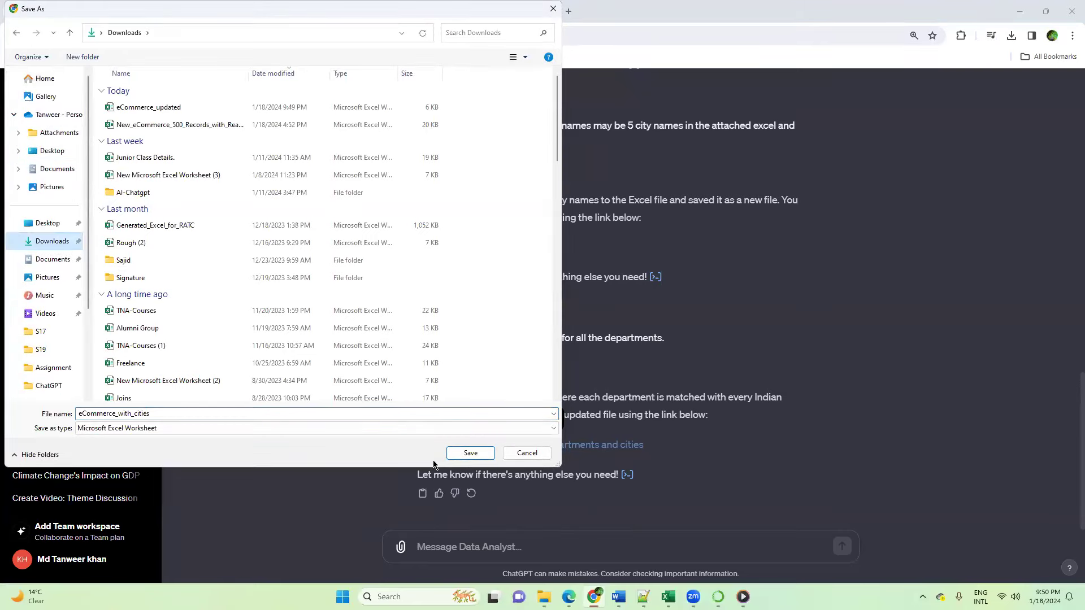
pyautogui.click(470, 453)
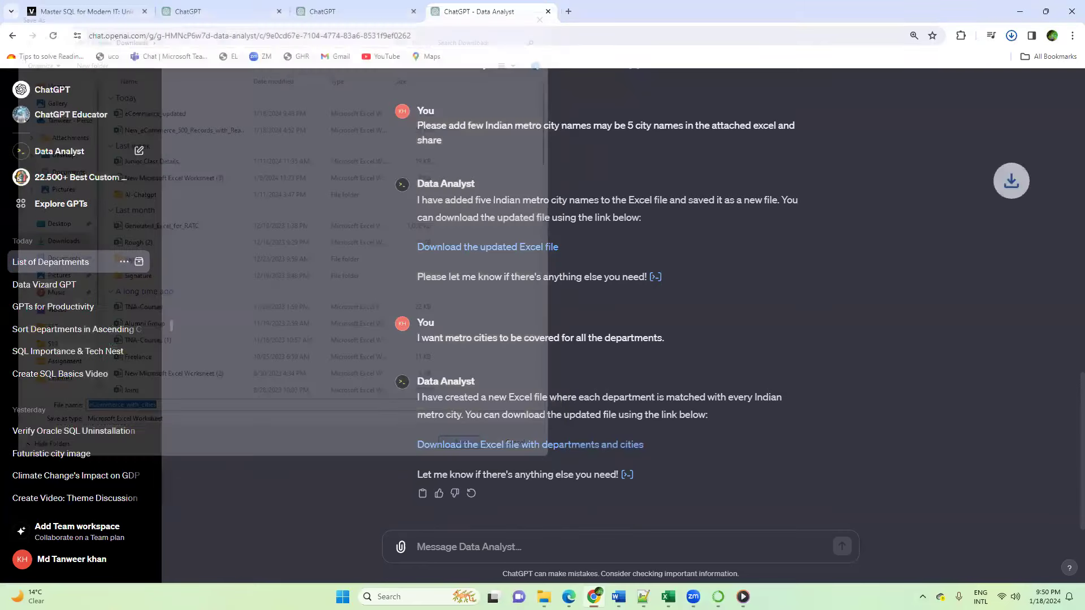
# Step: Switch to File Explorer and open the eCommerce_with_cities workbook from the Downloads folder in Excel
pyautogui.moveTo(544, 597)
pyautogui.click(484, 552)
pyautogui.click(98, 33)
pyautogui.click(263, 119)
pyautogui.doubleClick(263, 119)
pyautogui.click(208, 320)
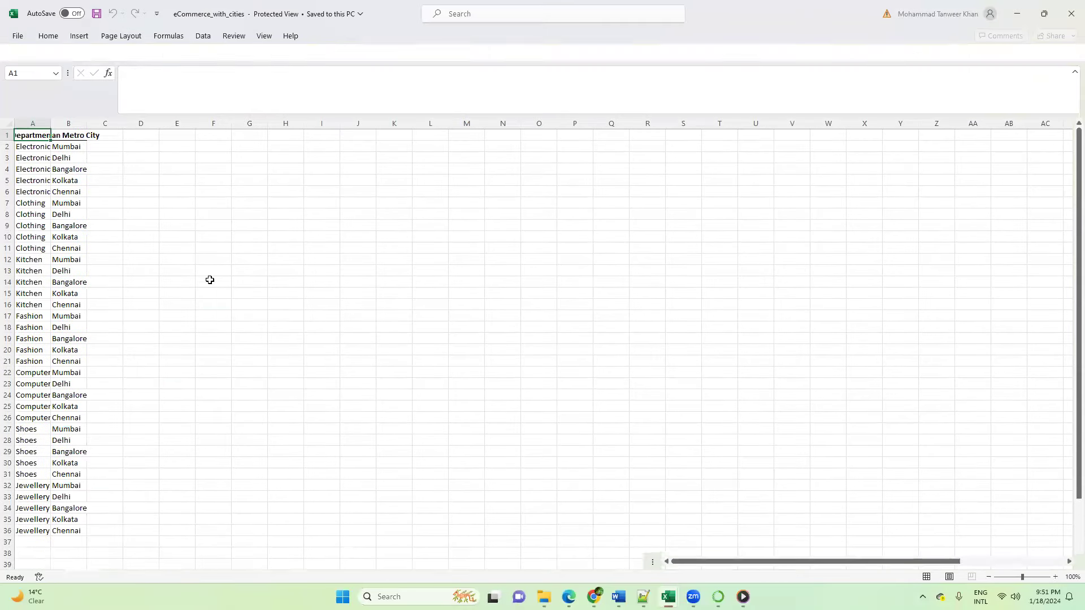
# Step: Widen the Indian Metro City and Department columns to fit their contents while the workbook is in Protected View
pyautogui.doubleClick(102, 127)
pyautogui.click(126, 237)
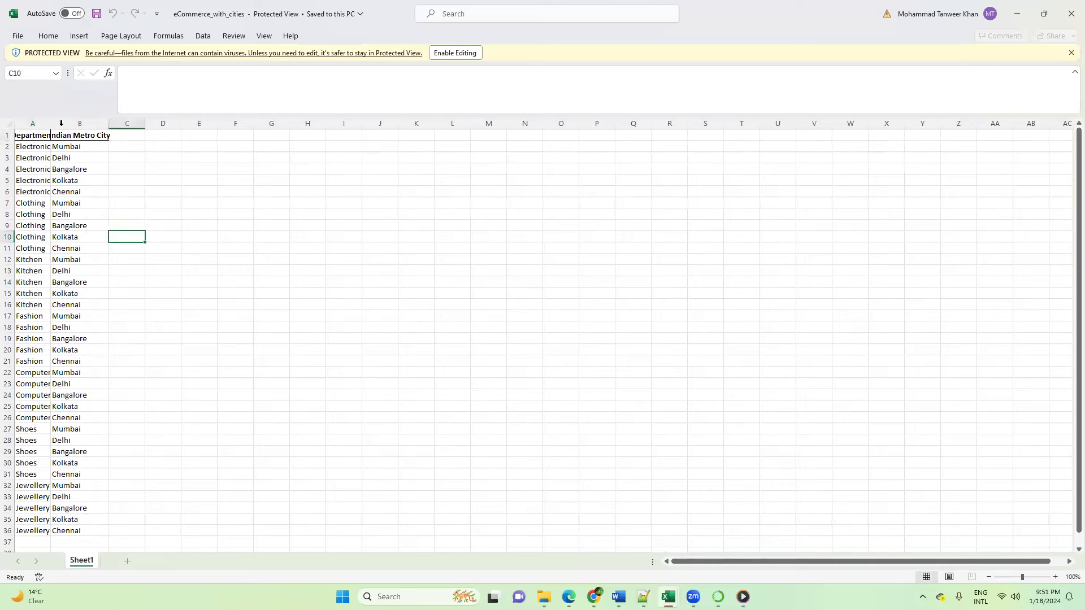
pyautogui.doubleClick(50, 122)
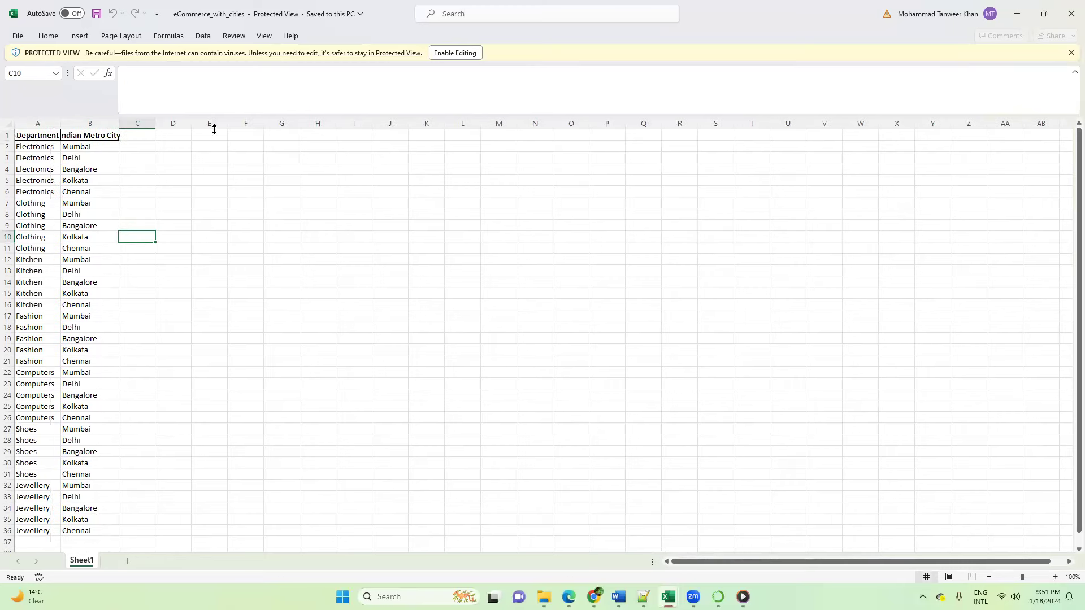
# Step: Enable editing in the eCommerce_with_cities workbook and fit columns A and B to their contents, with the formula bar reduced to one line
pyautogui.click(455, 53)
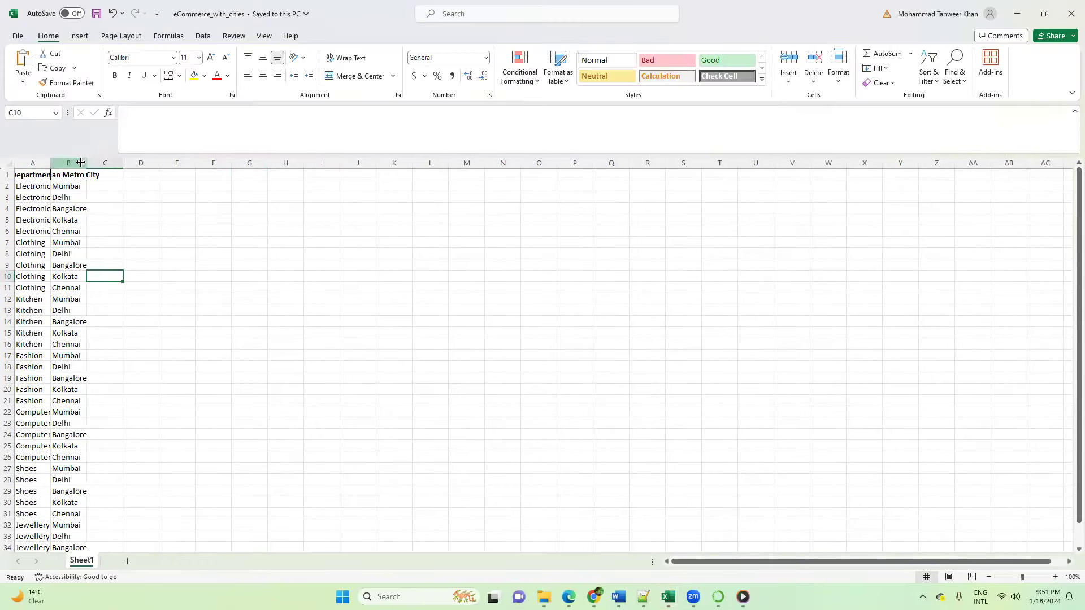
pyautogui.doubleClick(89, 161)
pyautogui.scroll(-1, 260, 248)
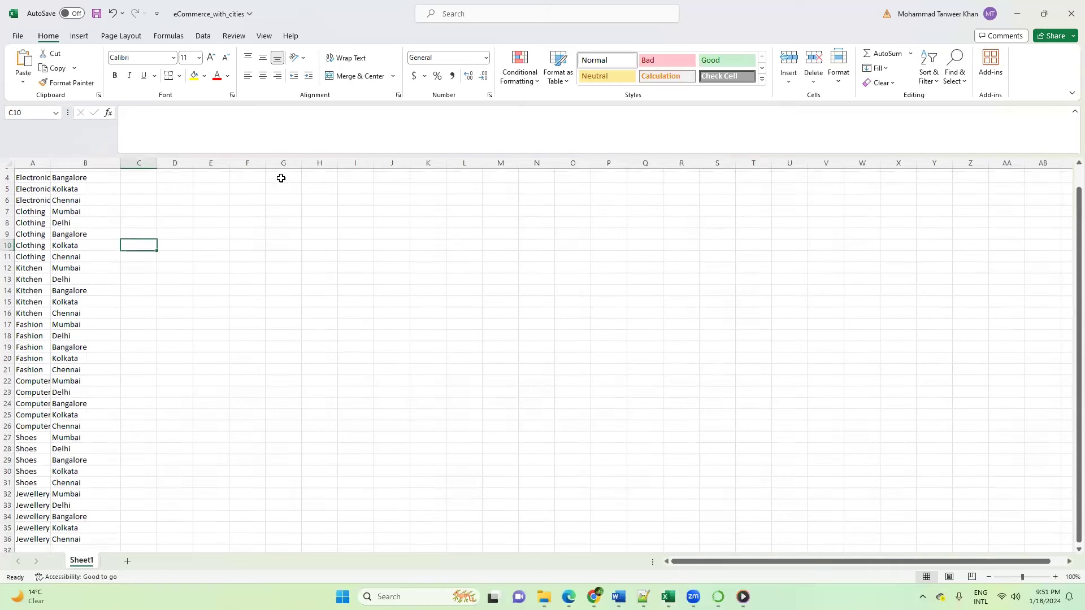
pyautogui.moveTo(288, 107); pyautogui.dragTo(289, 119)
pyautogui.scroll(1, 161, 300)
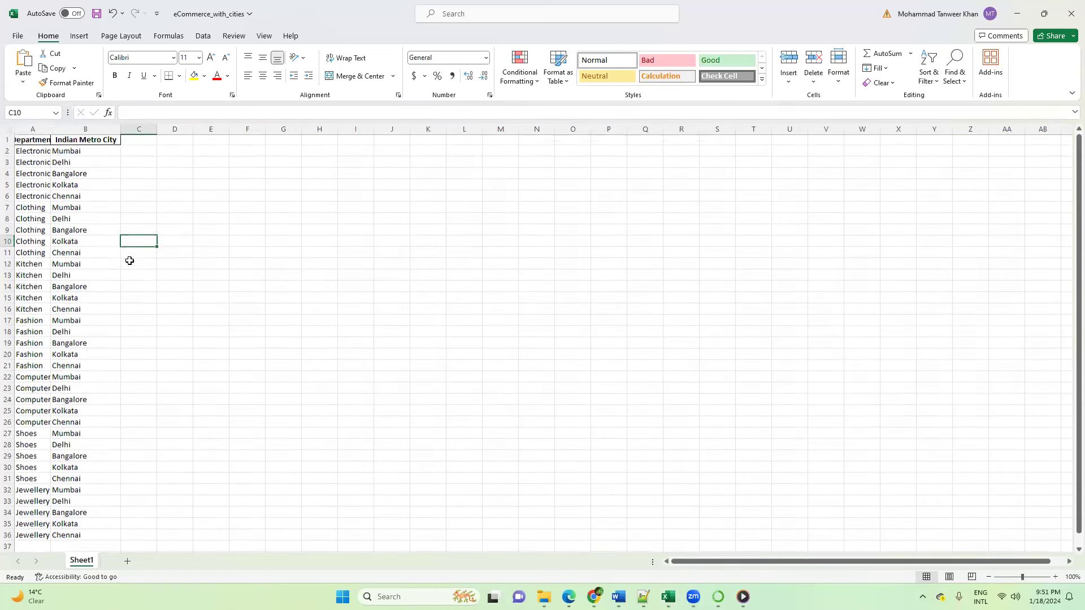
pyautogui.doubleClick(53, 129)
# Step: Examine the department and city rows, starting with the Electronics, Clothing and Kitchen groups, down to the end of the list
pyautogui.moveTo(48, 152); pyautogui.dragTo(73, 198)
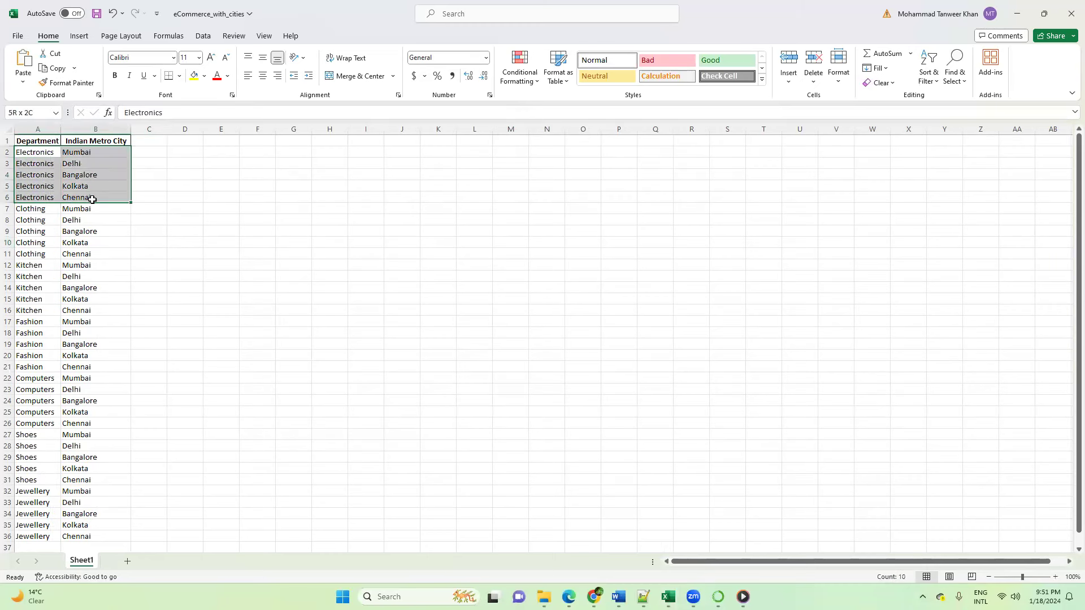
pyautogui.click(91, 243)
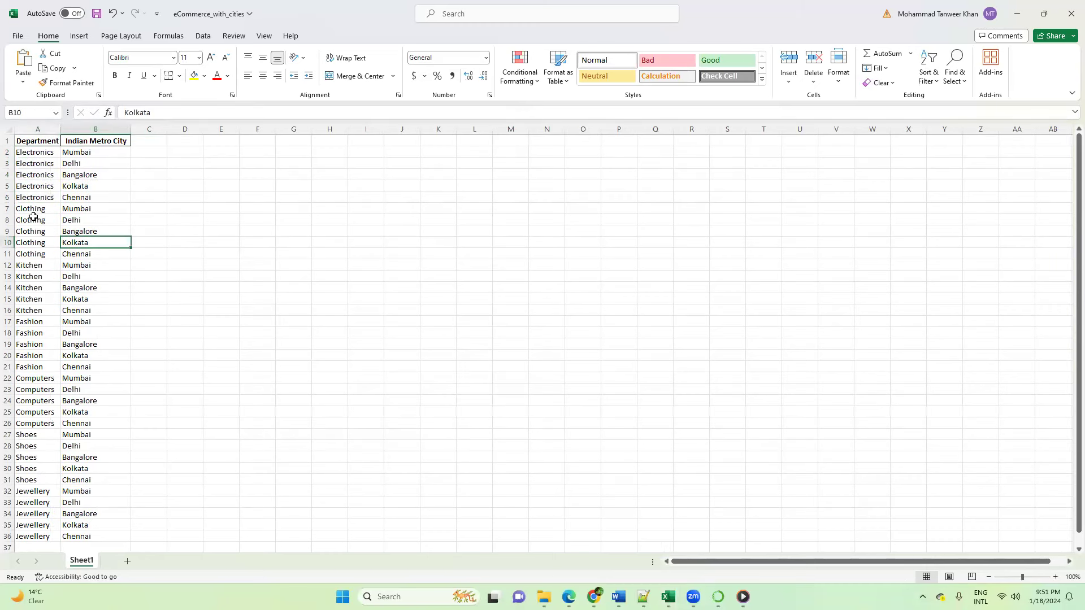
pyautogui.moveTo(33, 208); pyautogui.dragTo(81, 244)
pyautogui.click(67, 298)
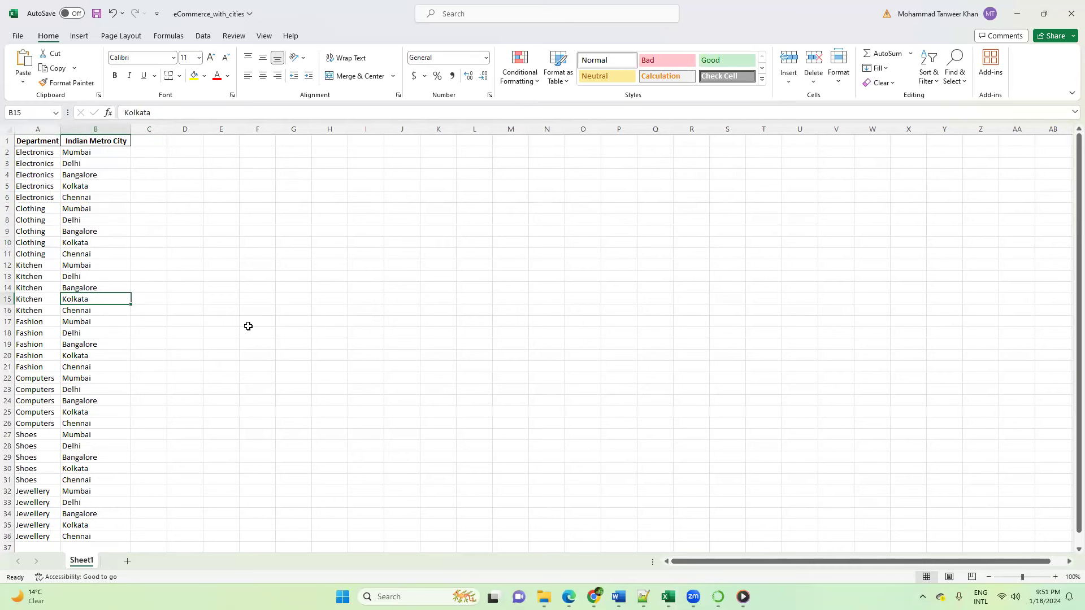
pyautogui.scroll(-1, 151, 345)
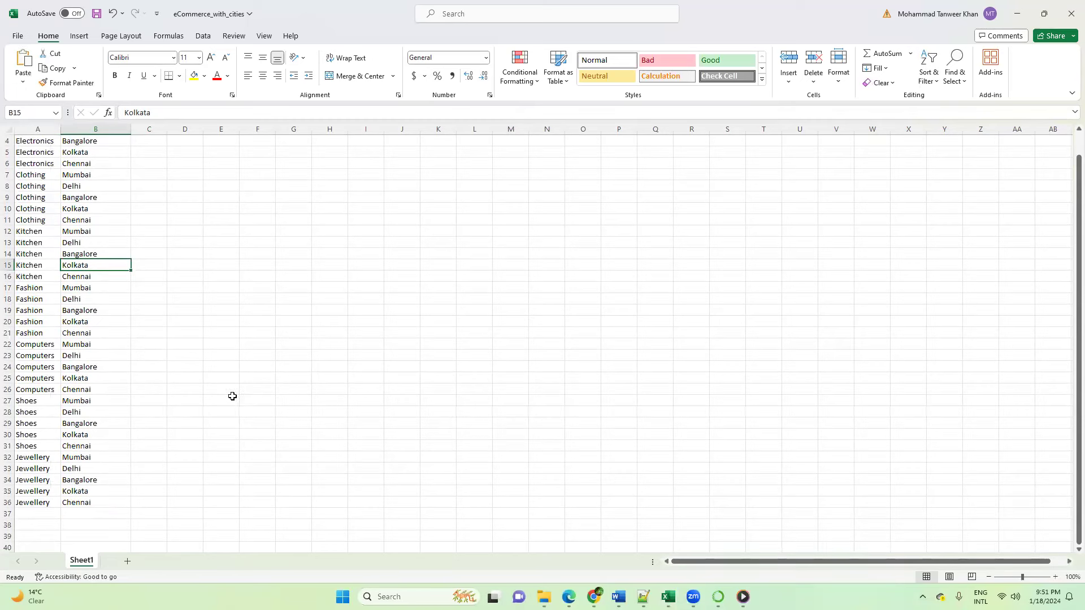
# Step: Switch back to ChatGPT and review the wording of the prompt that asks for five Indian metro city names
pyautogui.moveTo(569, 597)
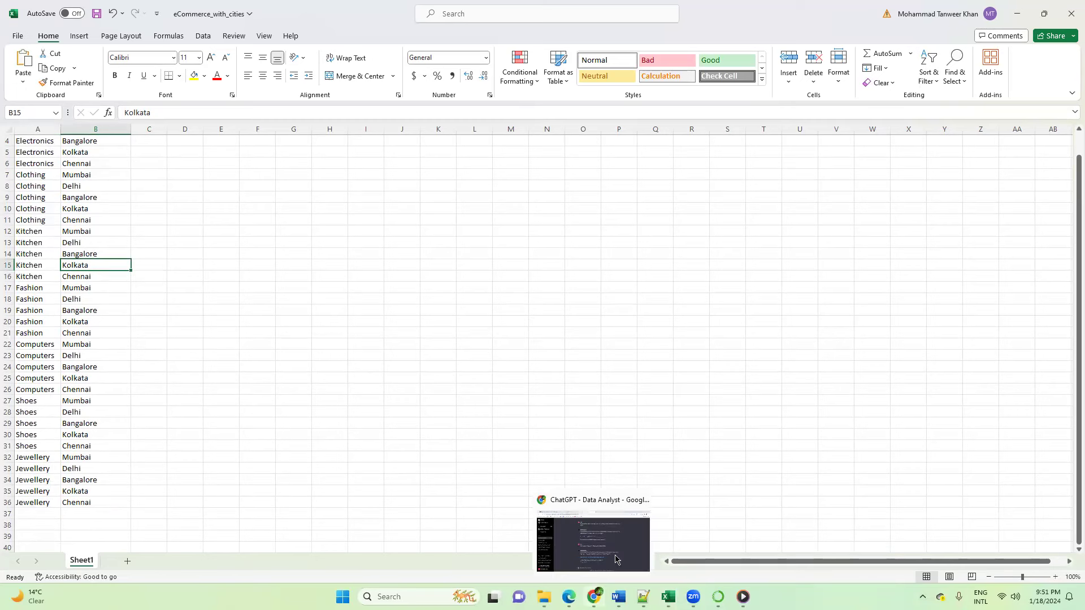
pyautogui.click(603, 501)
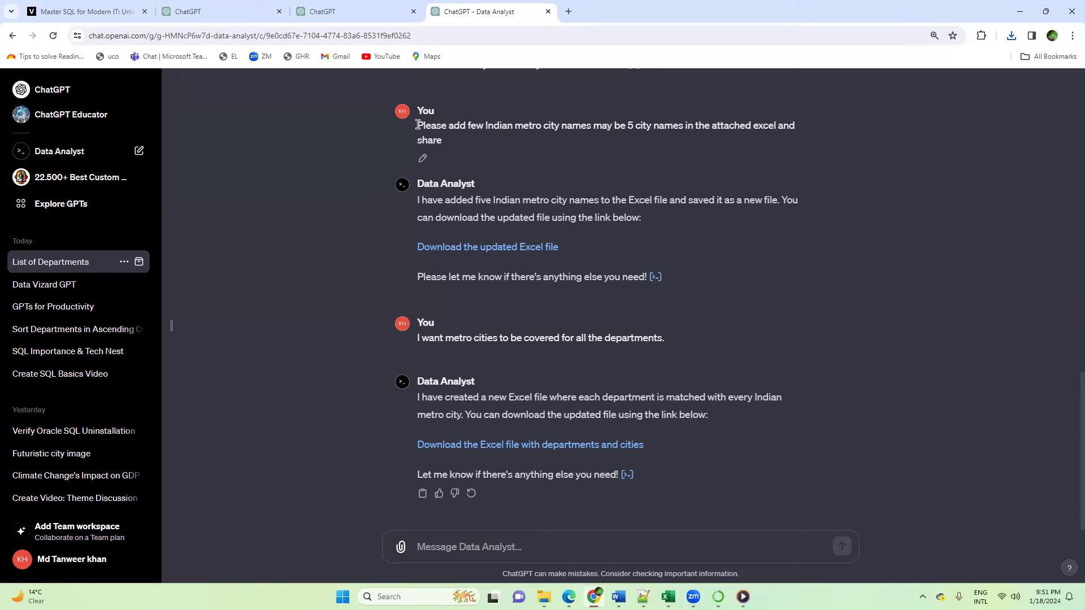
pyautogui.moveTo(417, 125); pyautogui.dragTo(501, 128)
pyautogui.moveTo(576, 129); pyautogui.dragTo(631, 128)
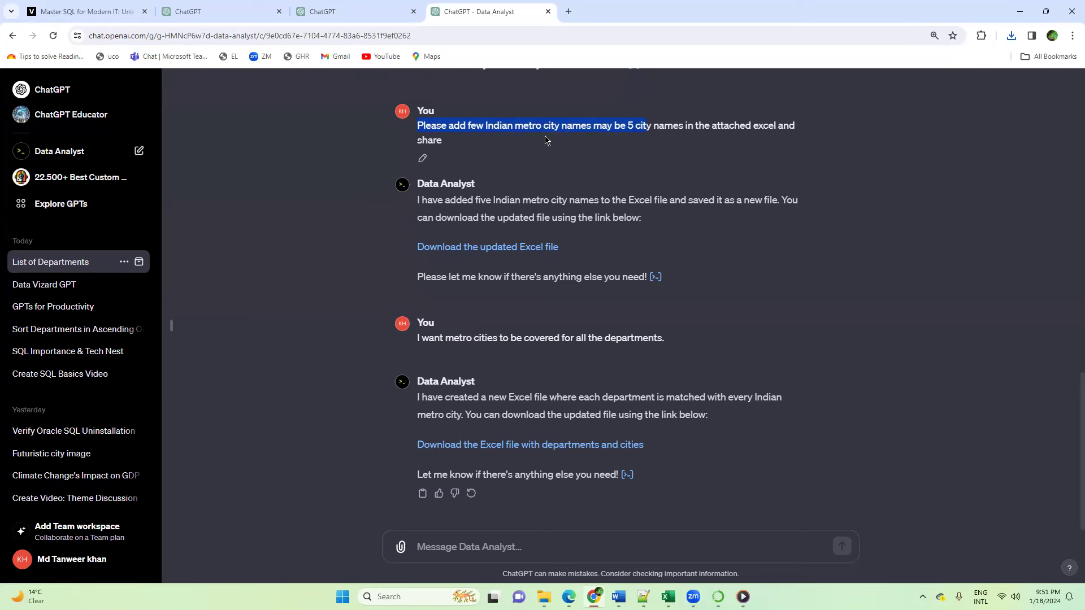
pyautogui.click(421, 133)
pyautogui.moveTo(418, 126); pyautogui.dragTo(446, 142)
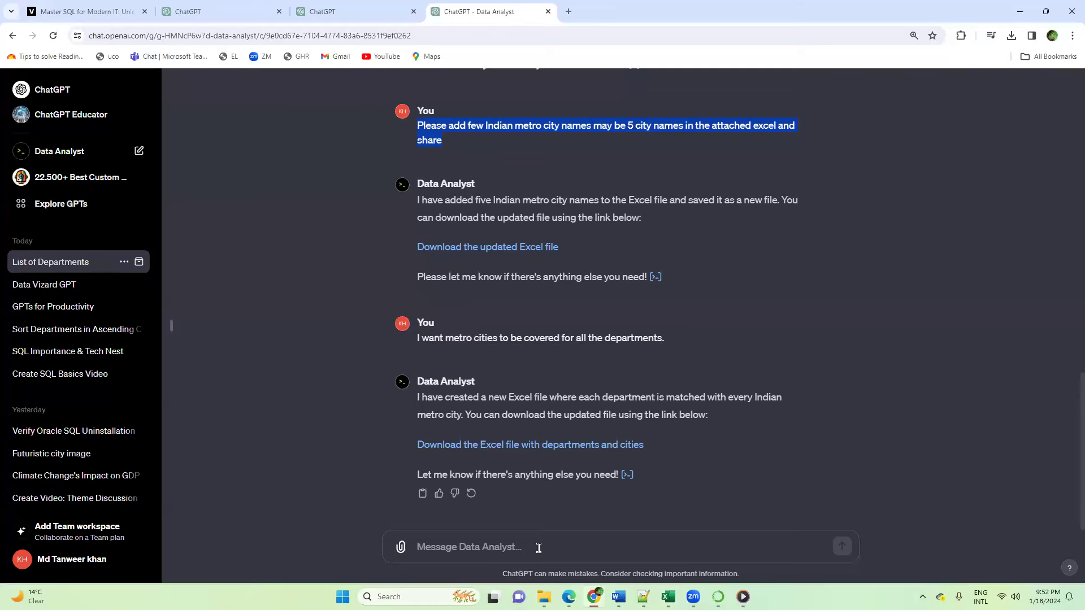
# Step: Draft a message to Data Analyst asking for Cities in the first column and departments in the second column
pyautogui.click(536, 545)
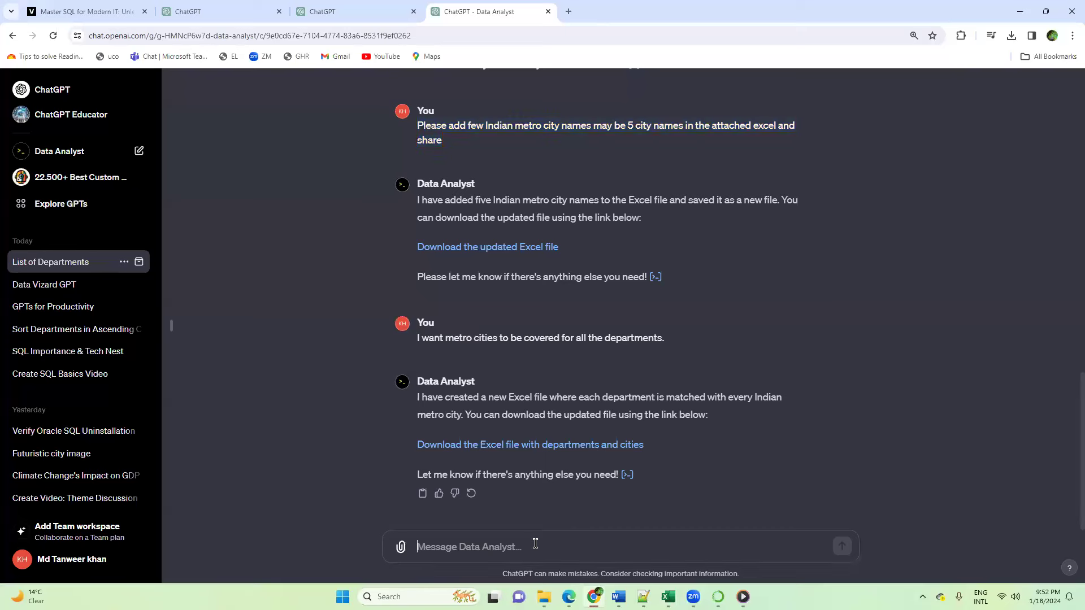
pyautogui.write('N')
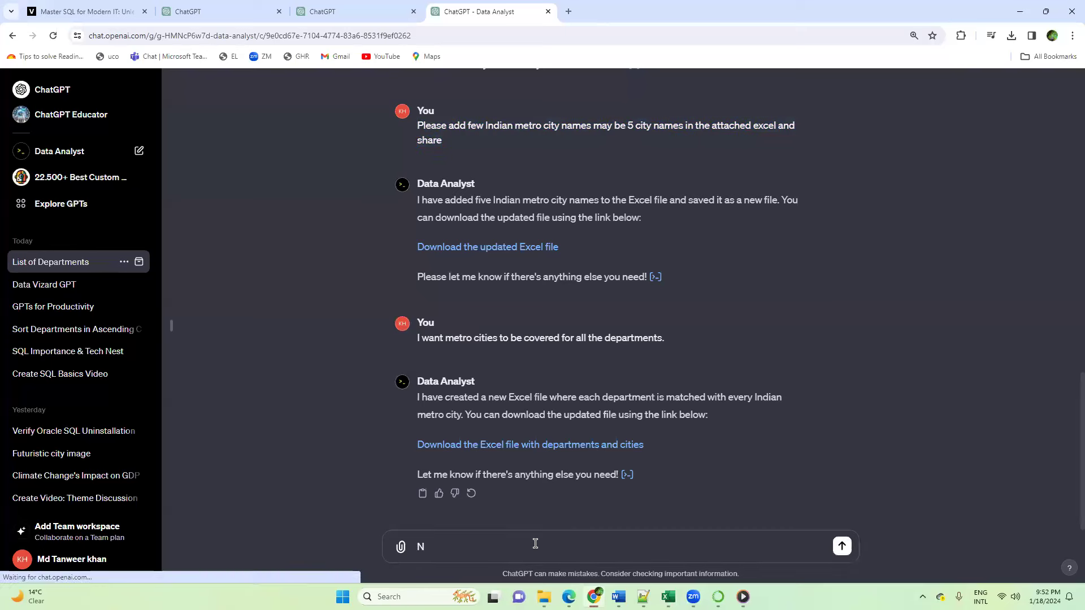
pyautogui.write('ow I w')
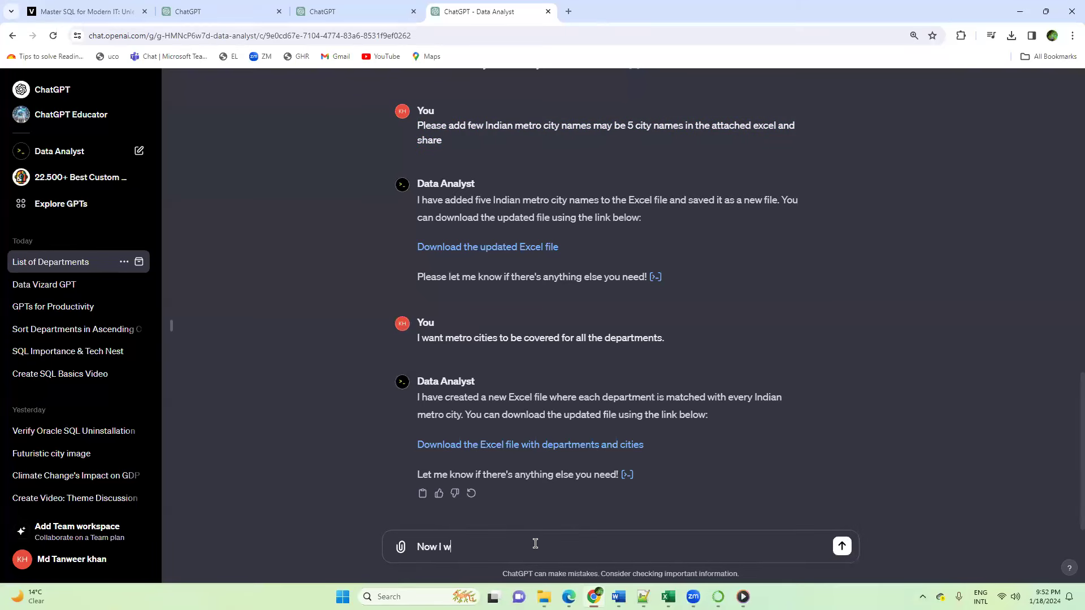
pyautogui.write('ant Cities to be in first column')
pyautogui.write('and departments in the se')
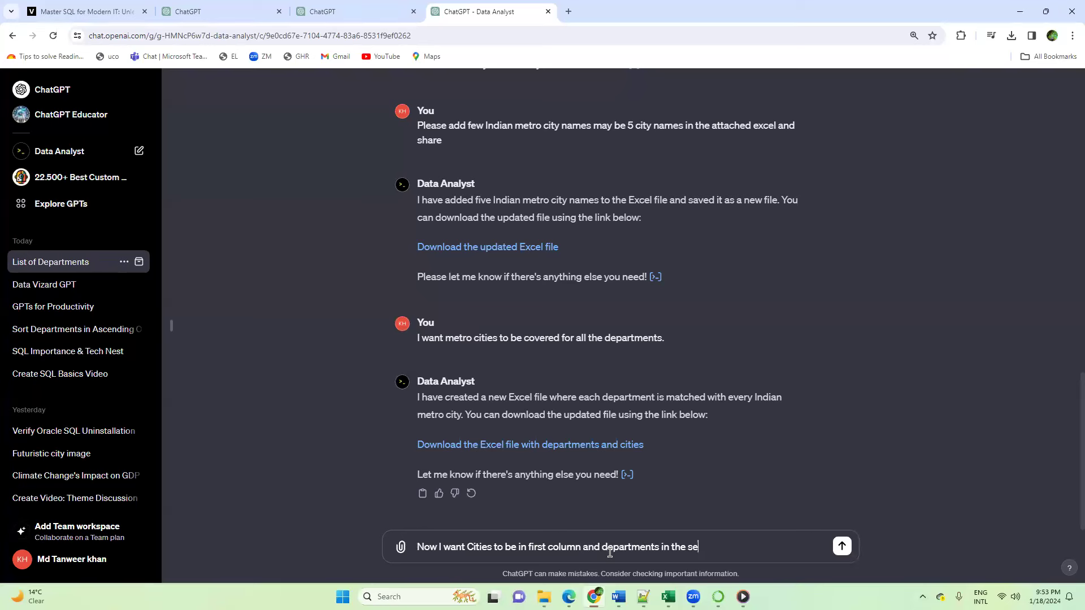
pyautogui.write('cond column and all the cities')
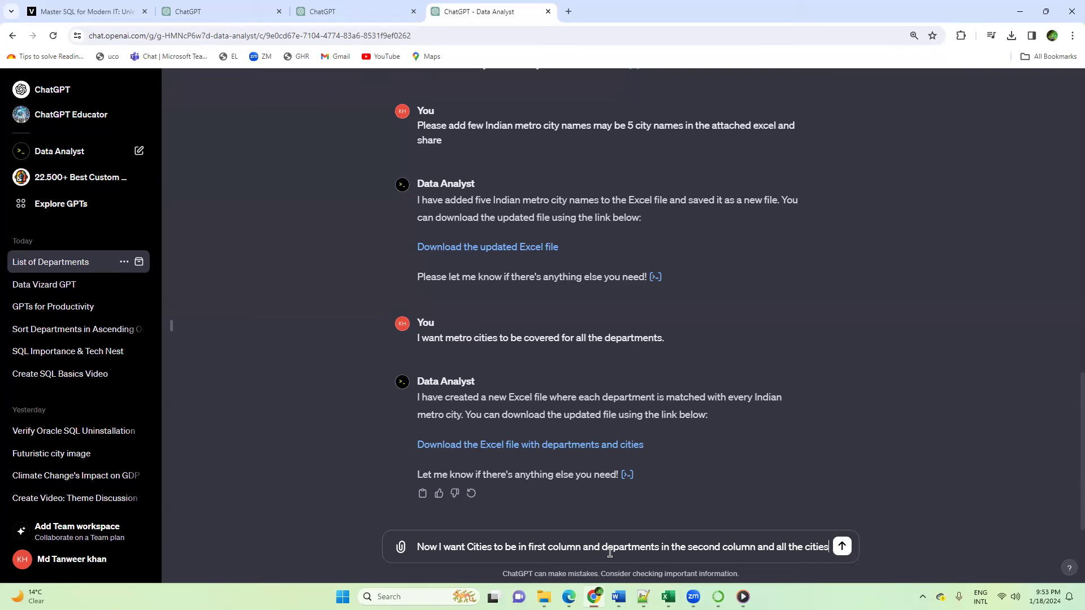
pyautogui.write(' should be colored in different colors so that')
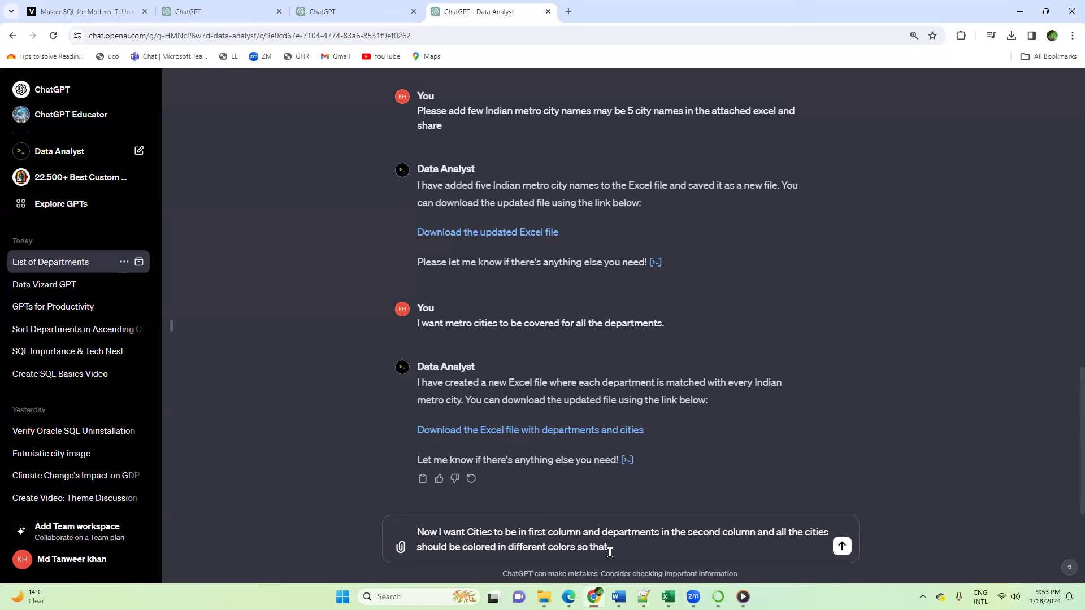
pyautogui.write(' I can easily seggreagte the citie')
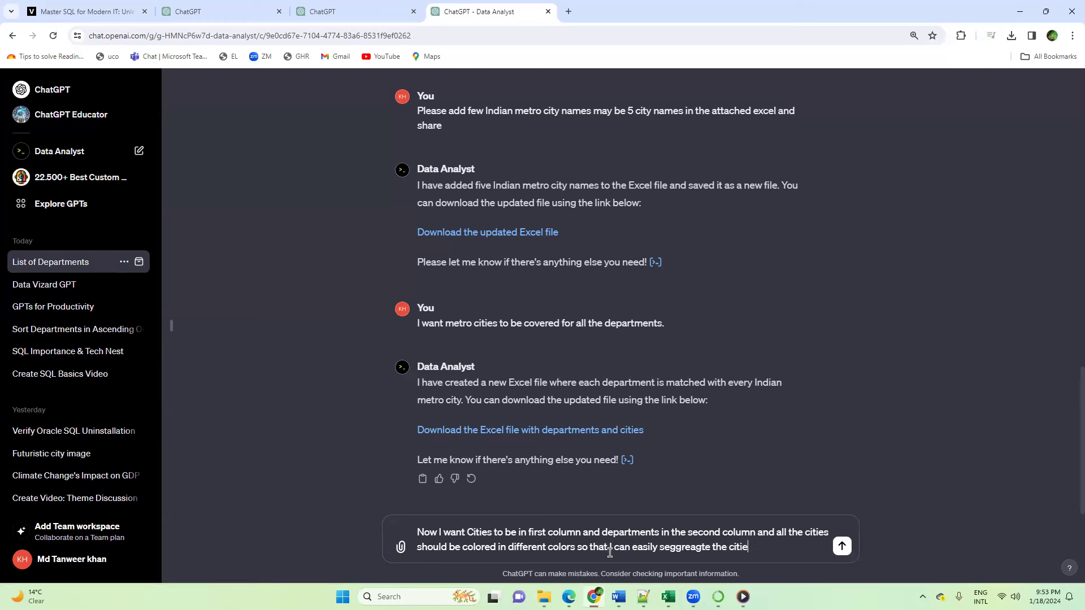
pyautogui.write('s')
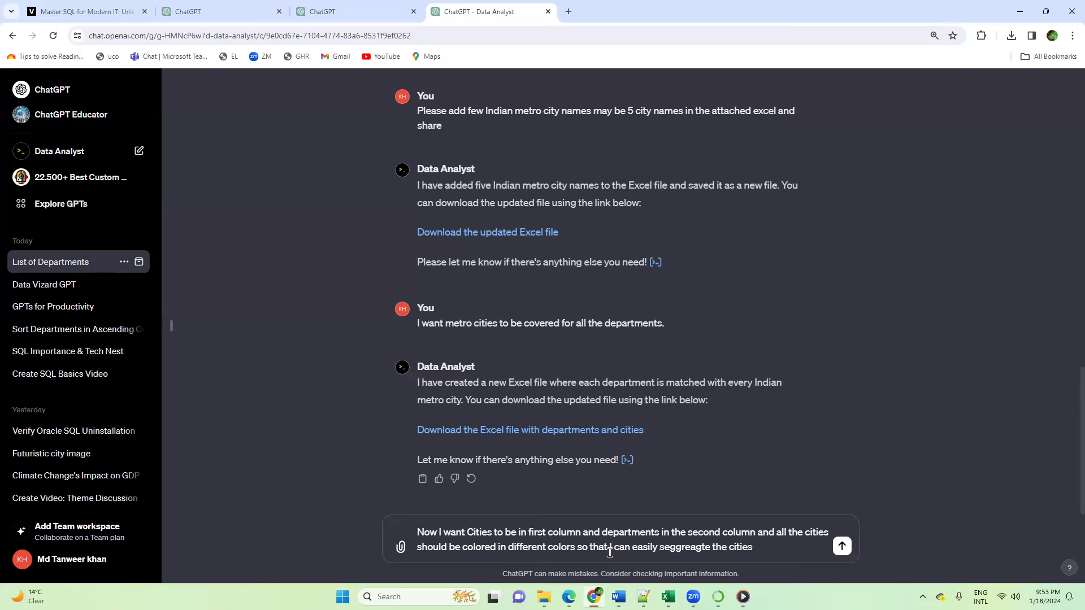
# Step: Complete the message by asking for all the cities to be colored in different colors for easy segregation, and send it
pyautogui.press('Return')
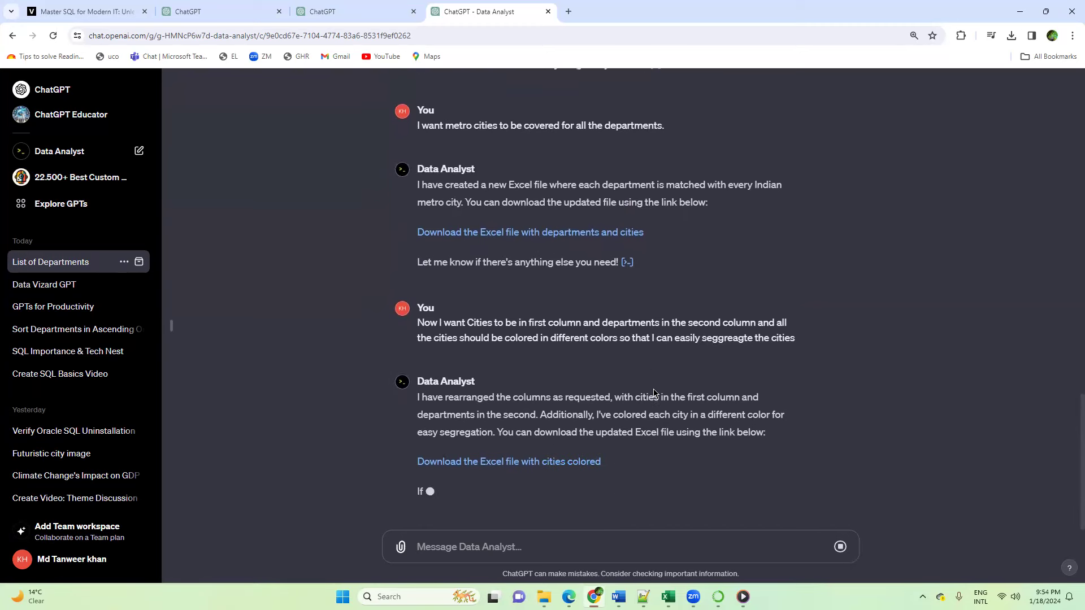
# Step: Download the Excel file with cities colored and save it as eCommerce_cities_first in the Downloads folder
pyautogui.click(512, 462)
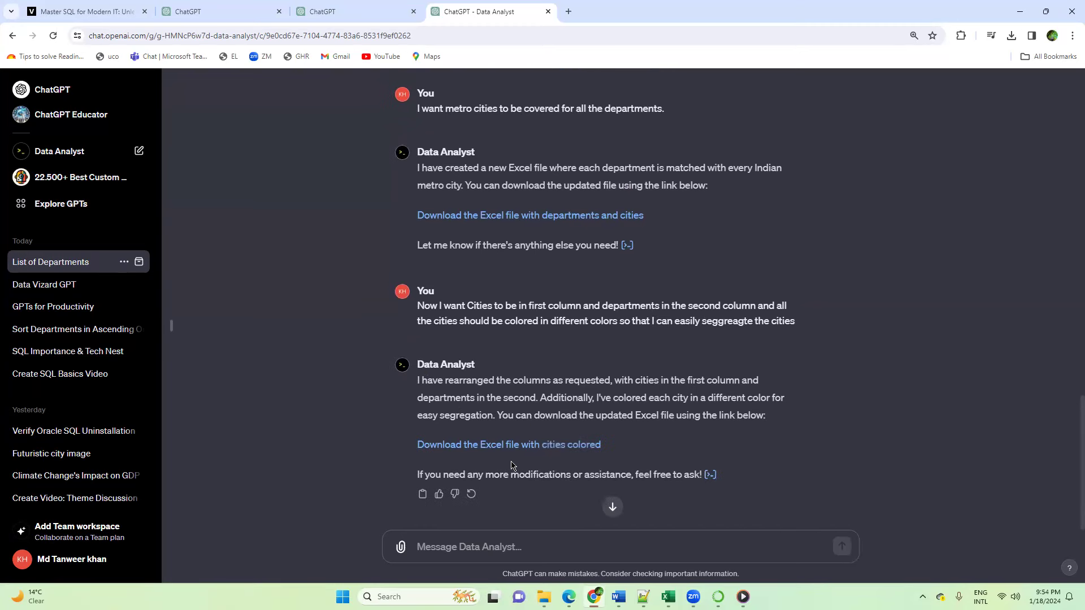
pyautogui.click(487, 446)
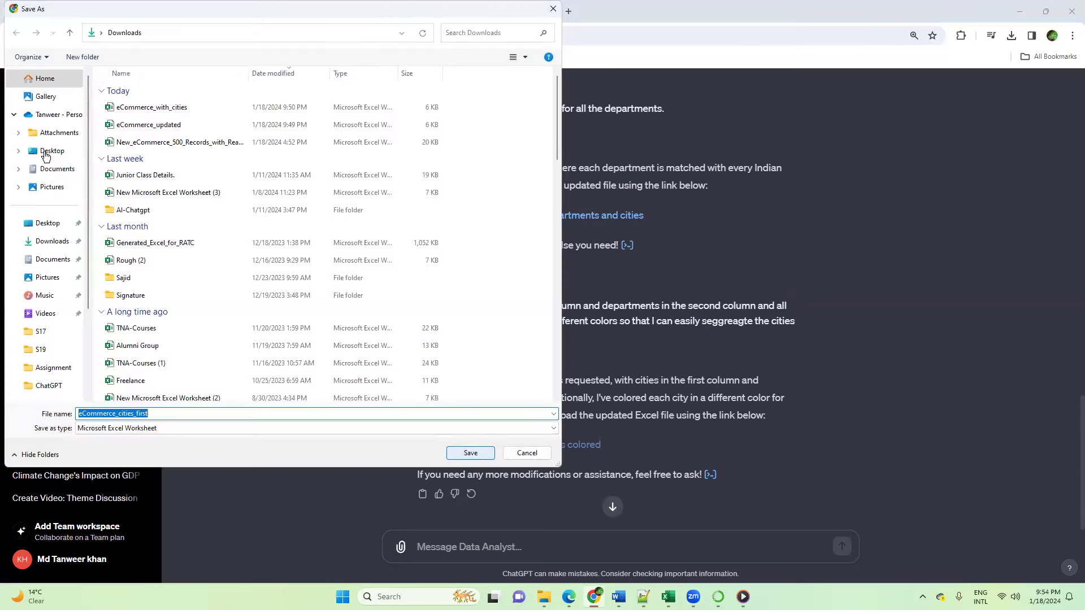
pyautogui.click(50, 241)
pyautogui.click(472, 452)
# Step: Switch to File Explorer, refresh the Downloads folder and open the eCommerce_cities_first workbook in Excel
pyautogui.moveTo(543, 596)
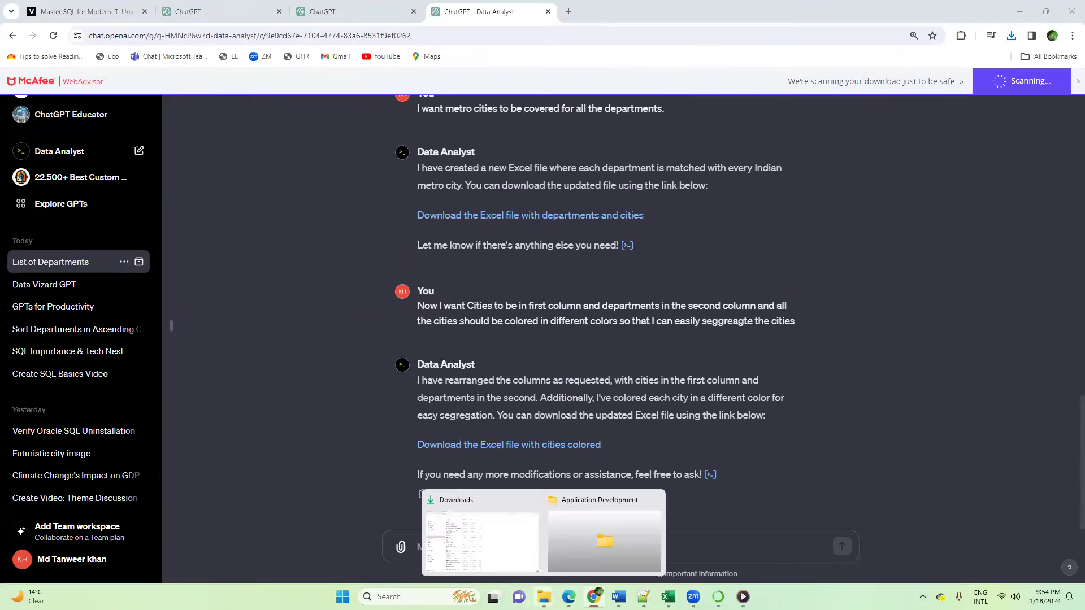
pyautogui.click(517, 548)
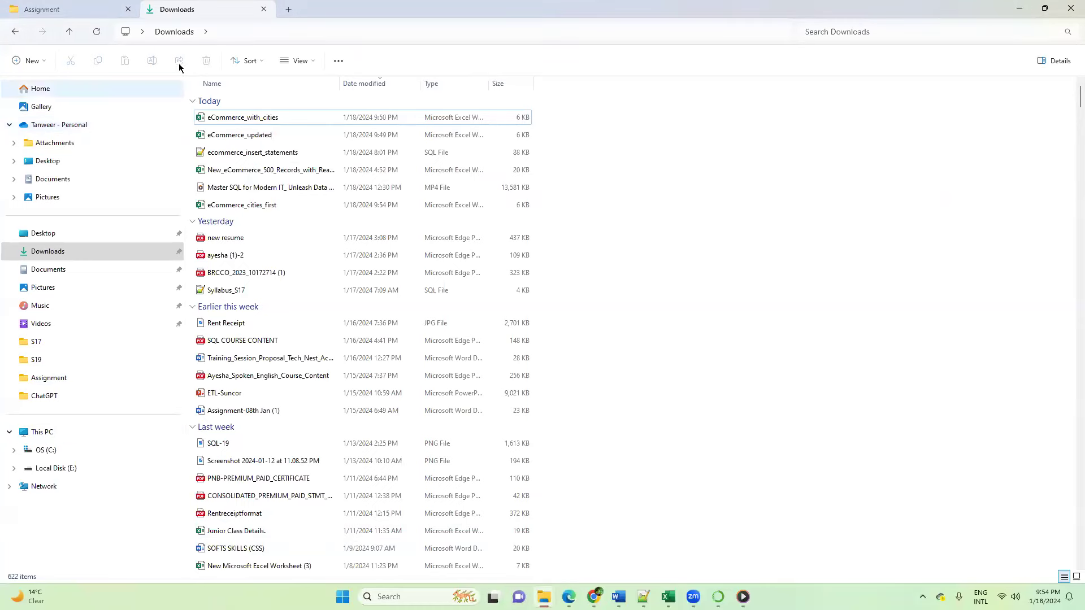
pyautogui.click(96, 32)
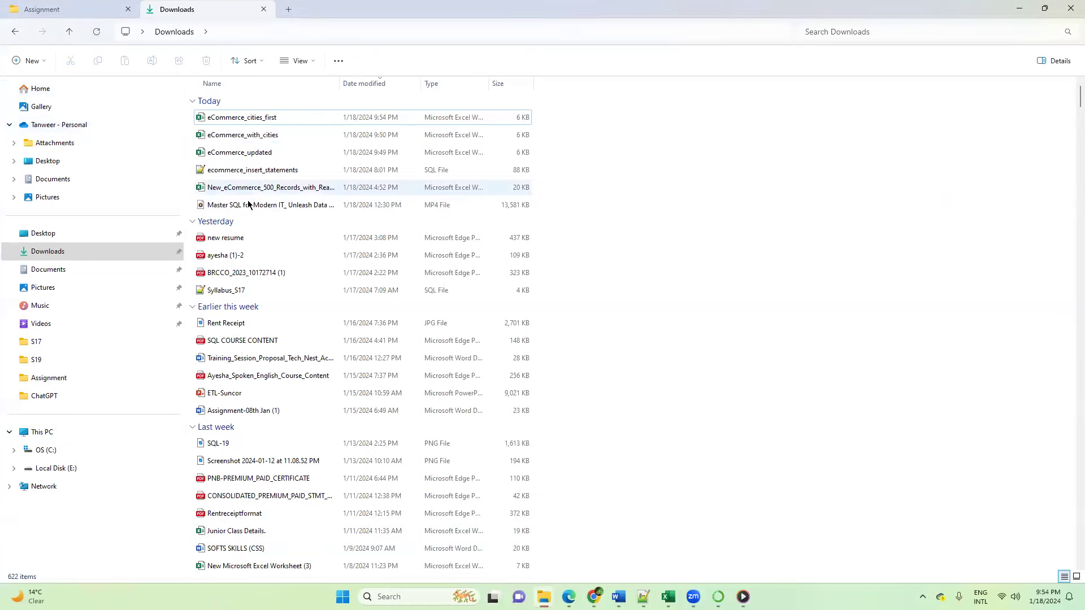
pyautogui.click(265, 119)
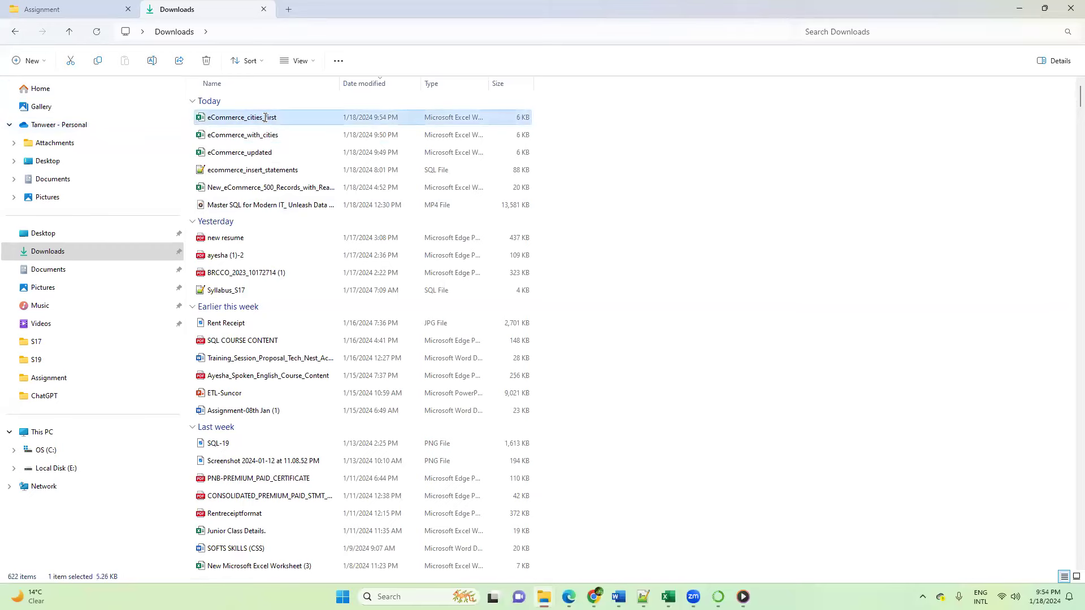
pyautogui.hotkey('alt', 'Tab')
pyautogui.click(250, 321)
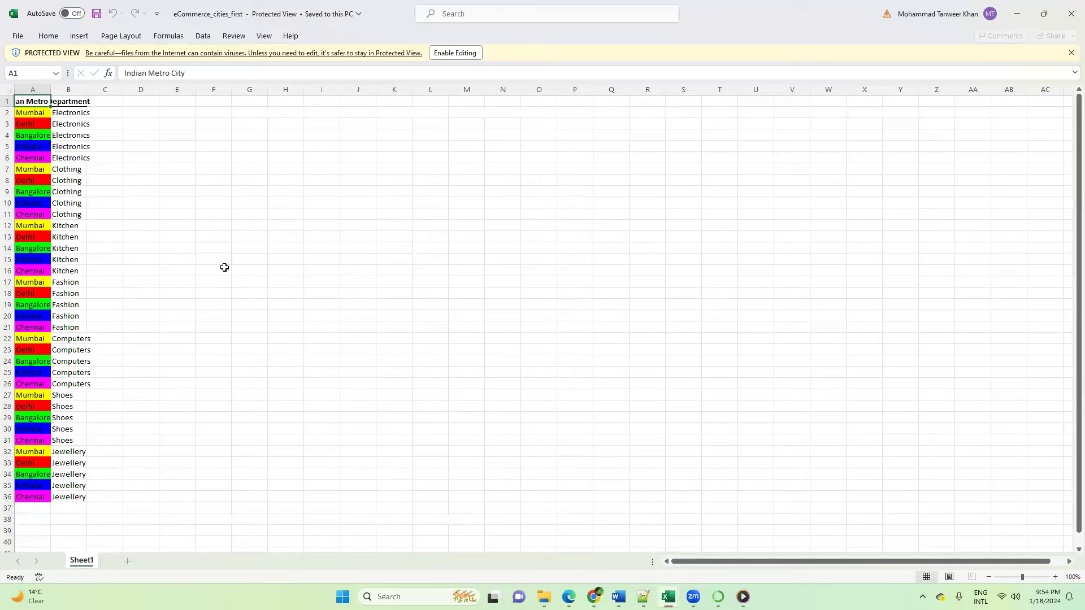
# Step: Enable editing in eCommerce_cities_first and fit columns A and B to their contents, checking the colored city and department rows
pyautogui.doubleClick(51, 88)
pyautogui.click(455, 54)
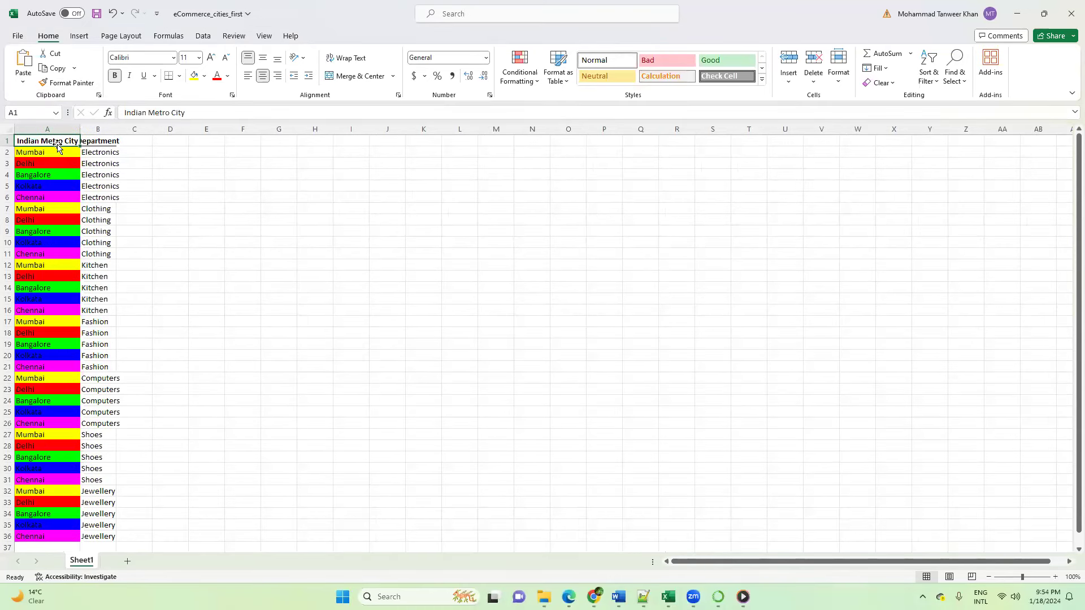
pyautogui.moveTo(45, 153); pyautogui.dragTo(57, 489)
pyautogui.scroll(1, 133, 226)
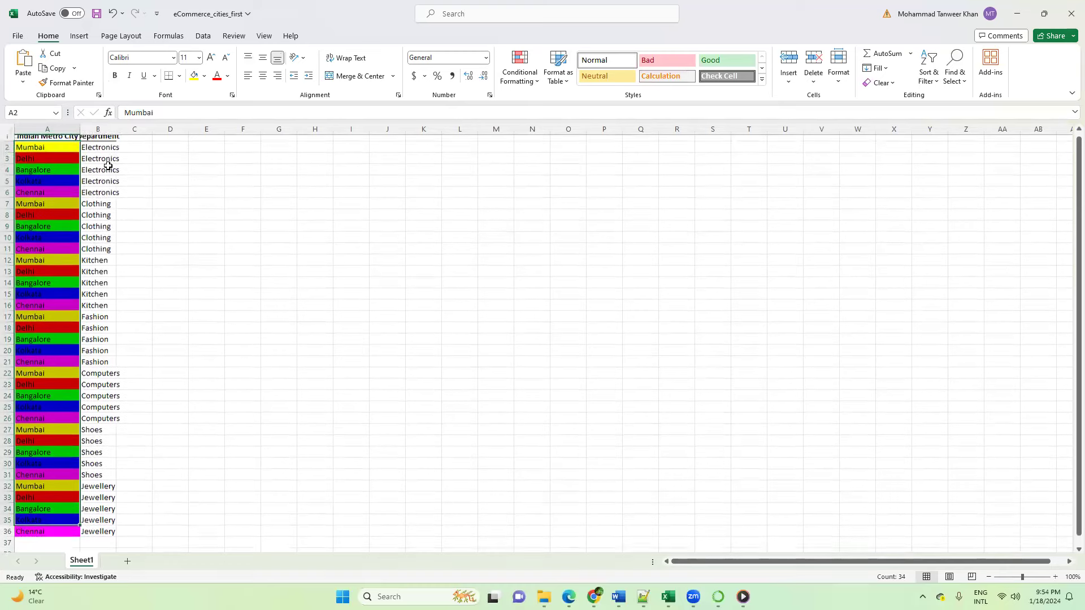
pyautogui.doubleClick(116, 129)
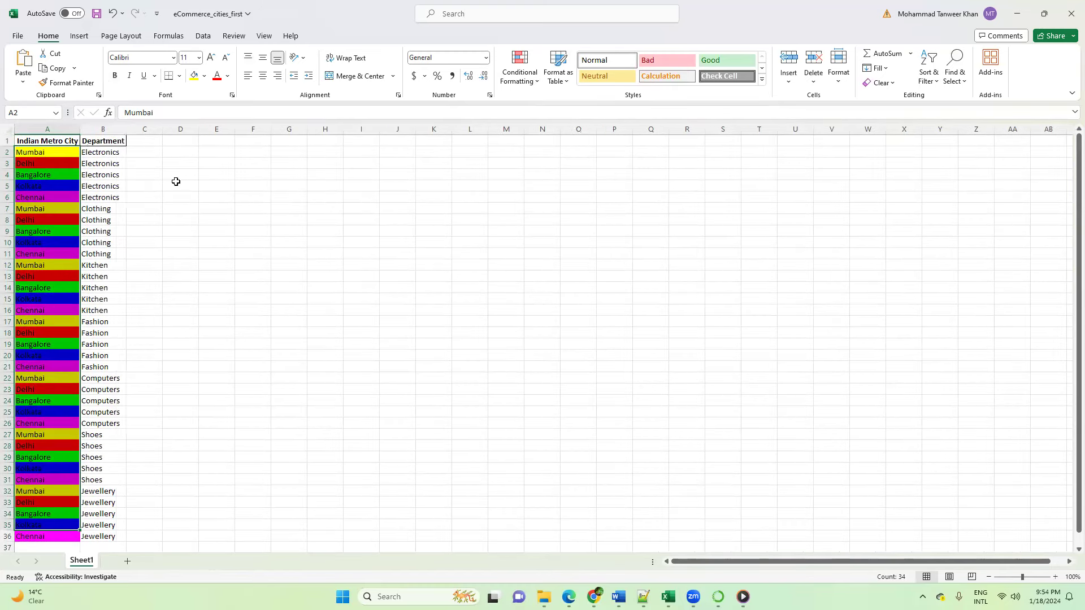
pyautogui.moveTo(111, 153); pyautogui.dragTo(114, 198)
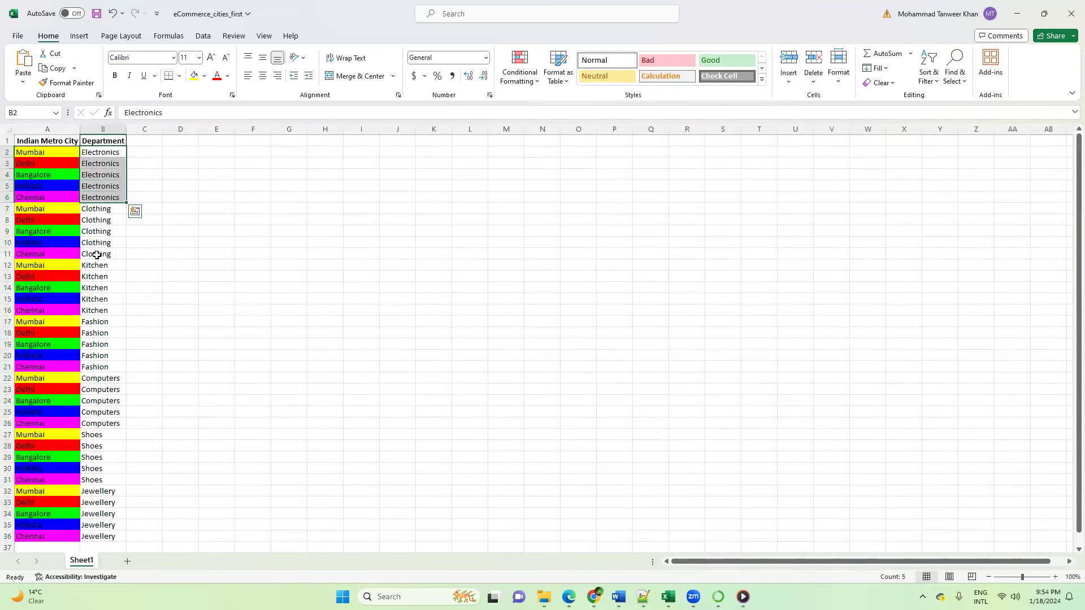
pyautogui.moveTo(51, 156); pyautogui.dragTo(92, 507)
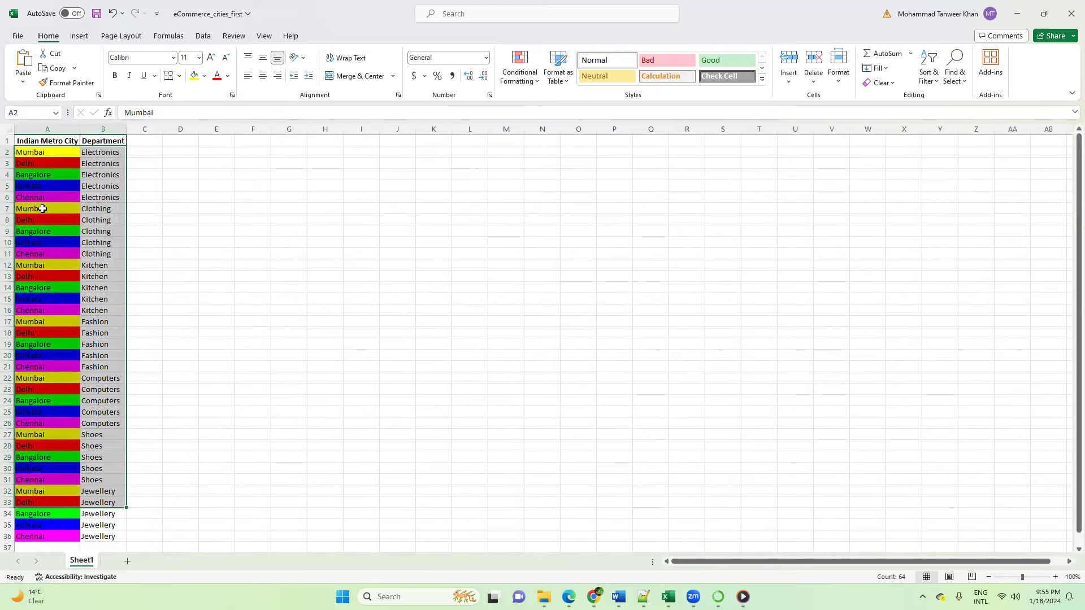
# Step: Switch back to ChatGPT and send the request "please sort cities in ascending order and then share"
pyautogui.moveTo(592, 593)
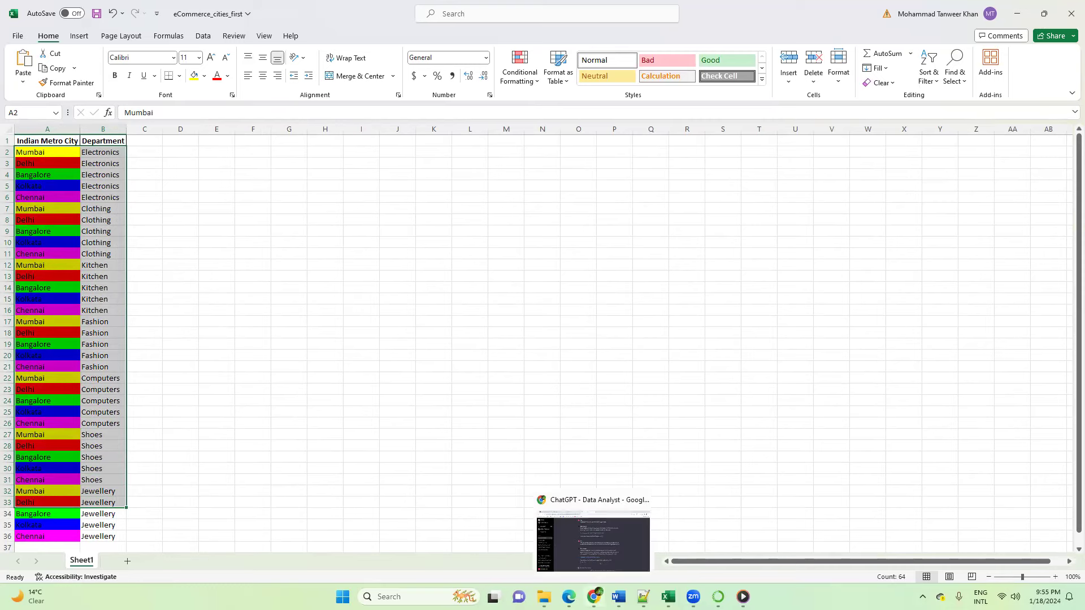
pyautogui.click(593, 553)
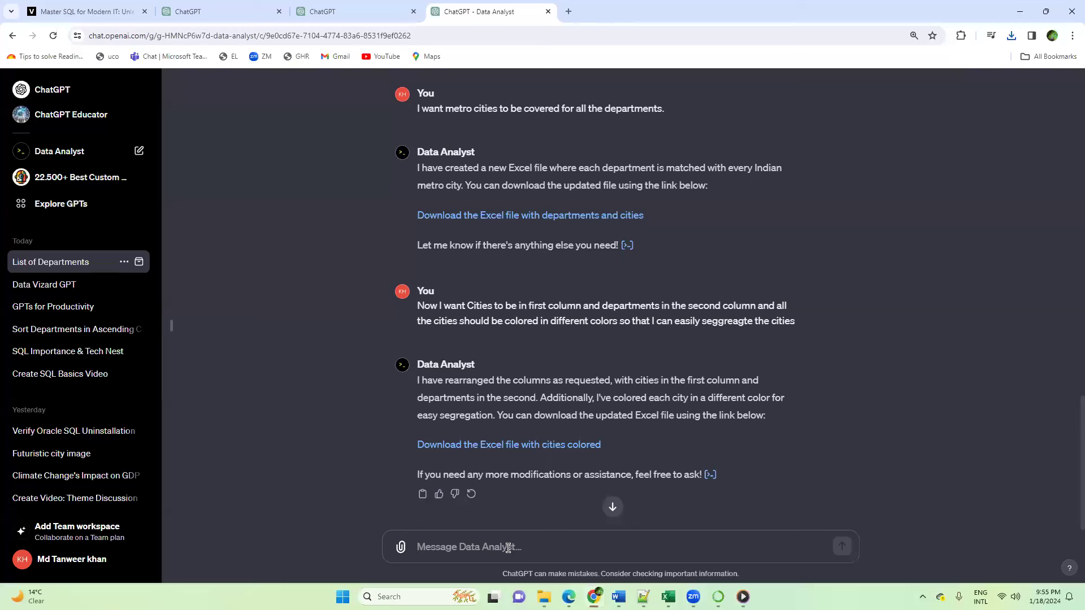
pyautogui.write('please sort cities in')
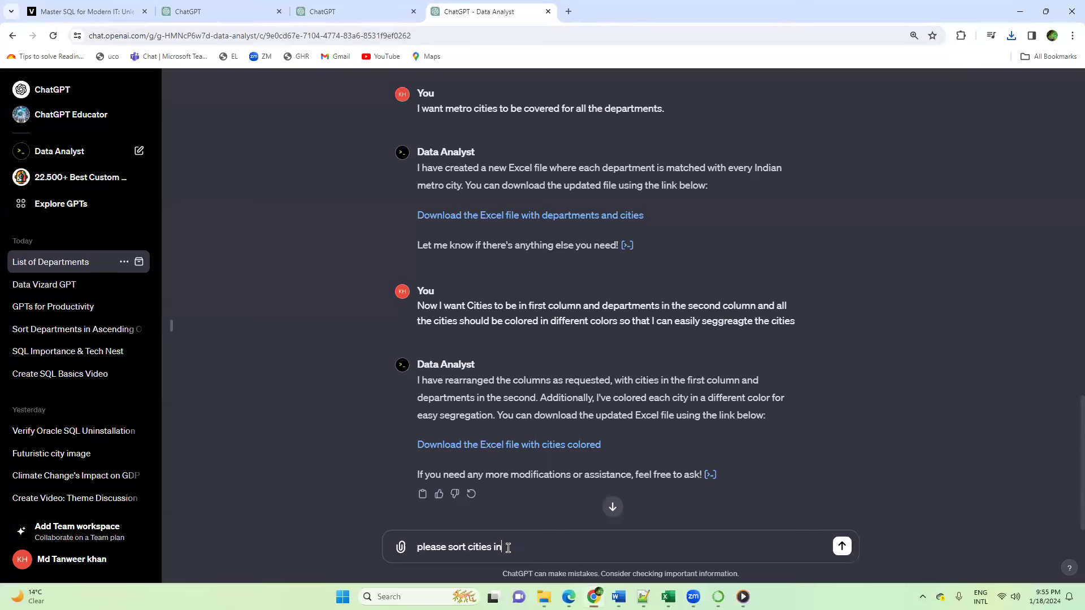
pyautogui.write(' ascending order and then share')
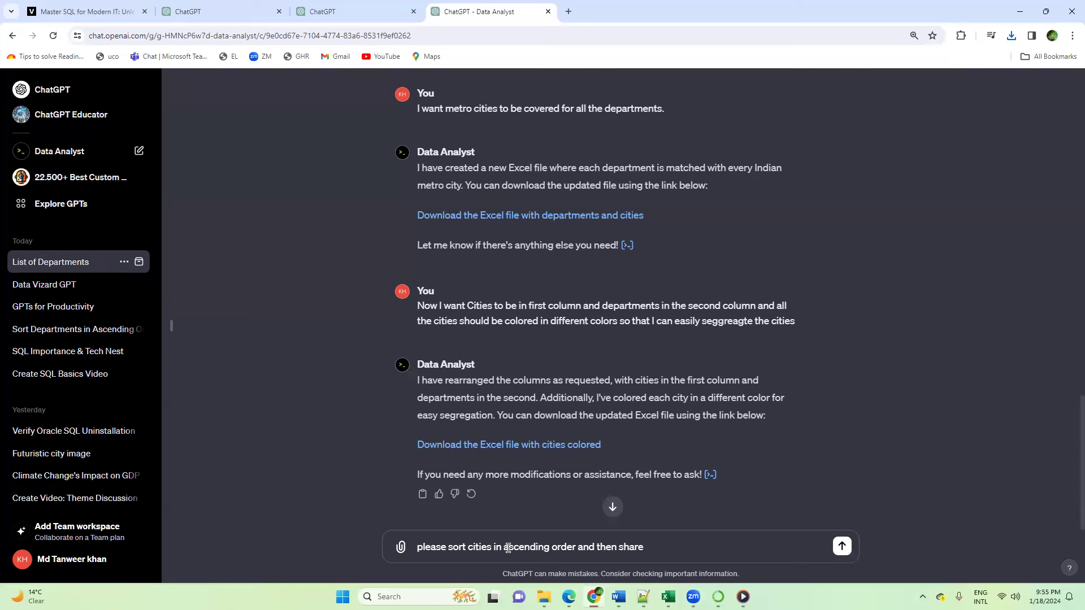
pyautogui.press('Return')
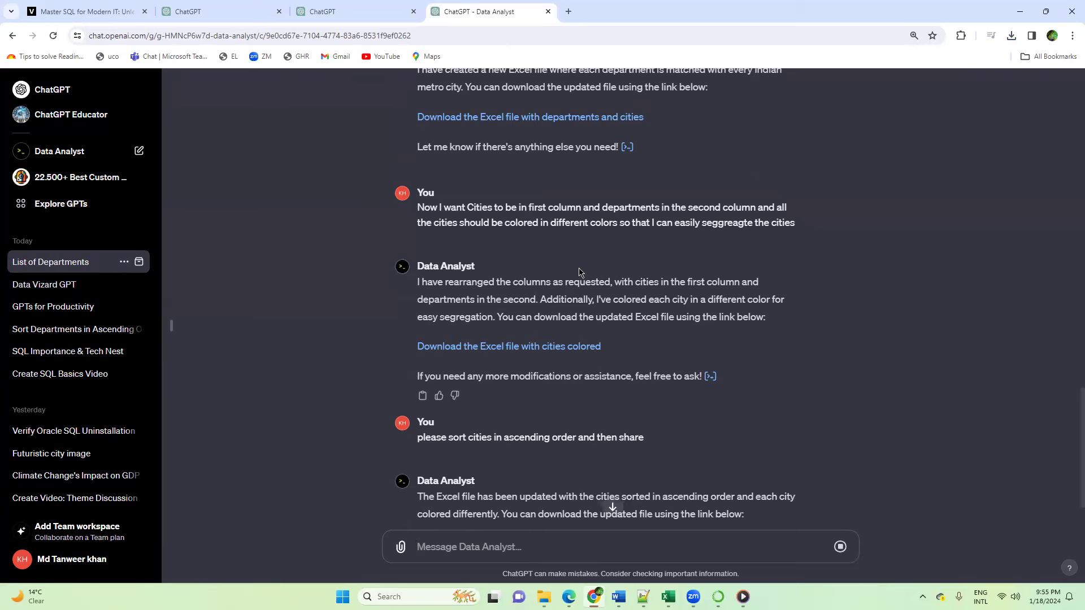
# Step: Download the sorted and colored Excel file and save it as eCommerce_cities_sorted in the Downloads folder
pyautogui.scroll(-2, 618, 272)
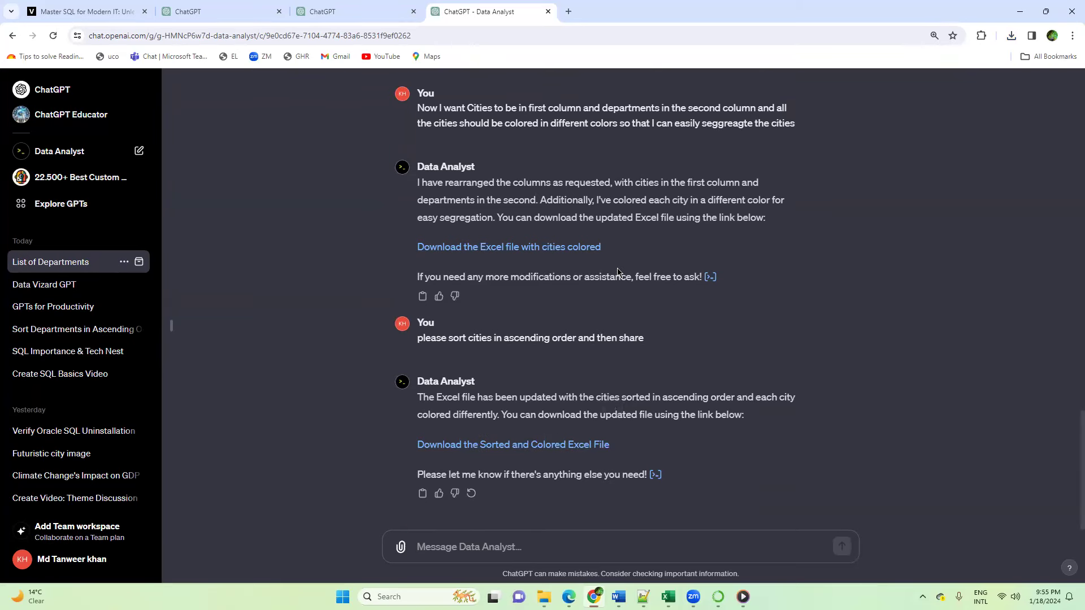
pyautogui.click(527, 450)
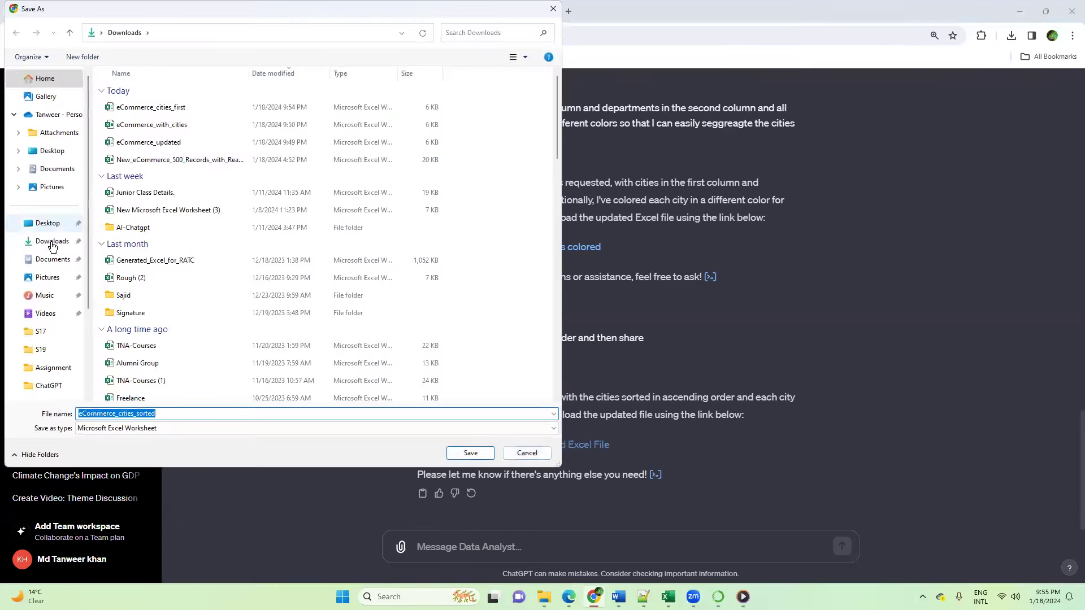
pyautogui.click(52, 241)
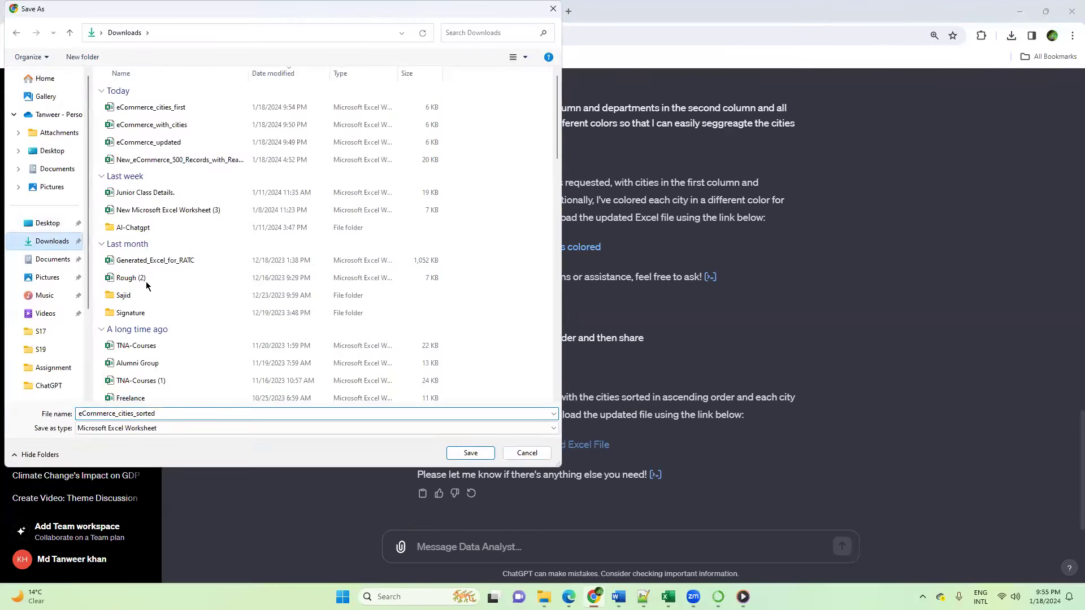
pyautogui.click(471, 452)
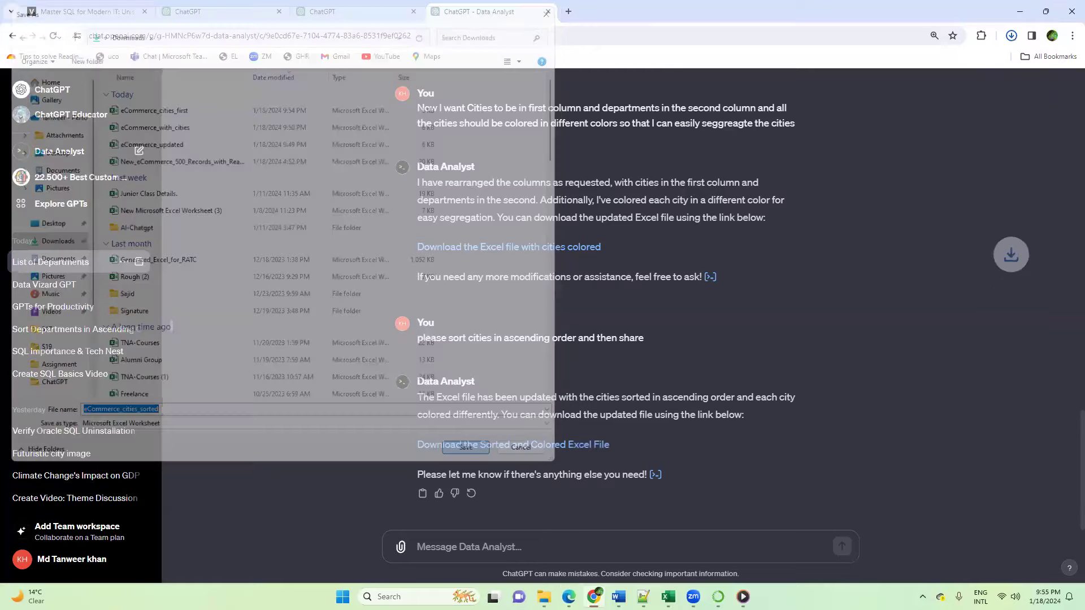
# Step: Switch to File Explorer, refresh the Downloads folder and open the eCommerce_cities_sorted workbook
pyautogui.click(544, 597)
pyautogui.click(491, 557)
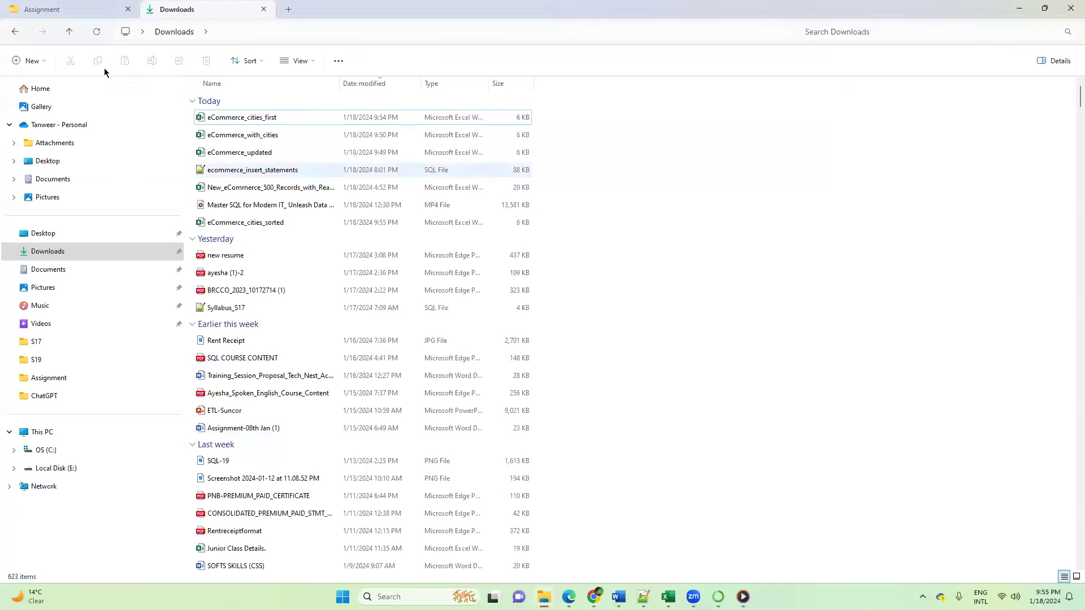
pyautogui.click(97, 32)
pyautogui.doubleClick(249, 119)
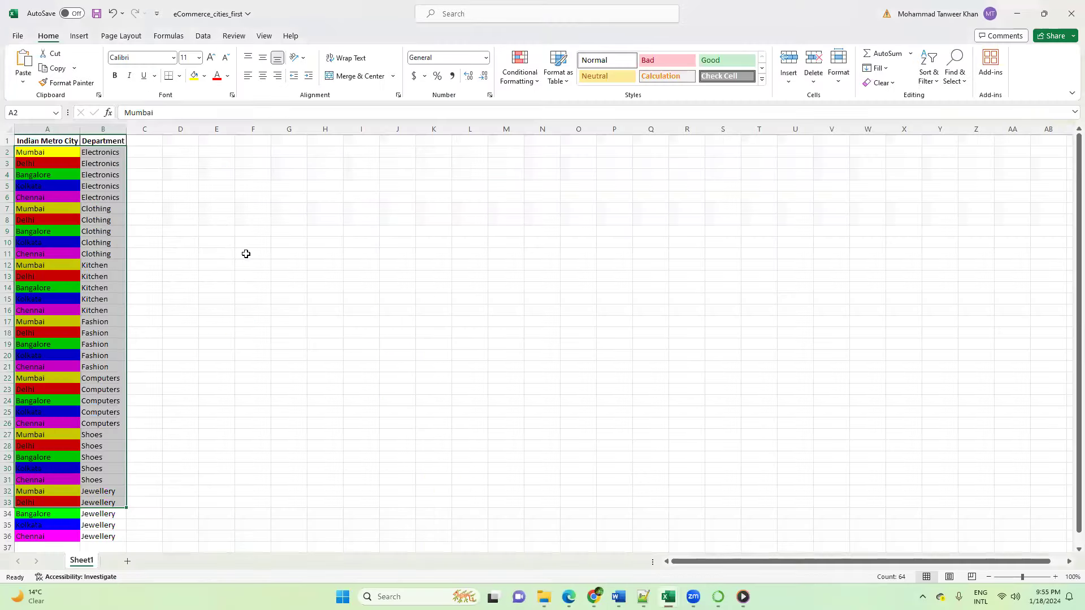
pyautogui.click(246, 253)
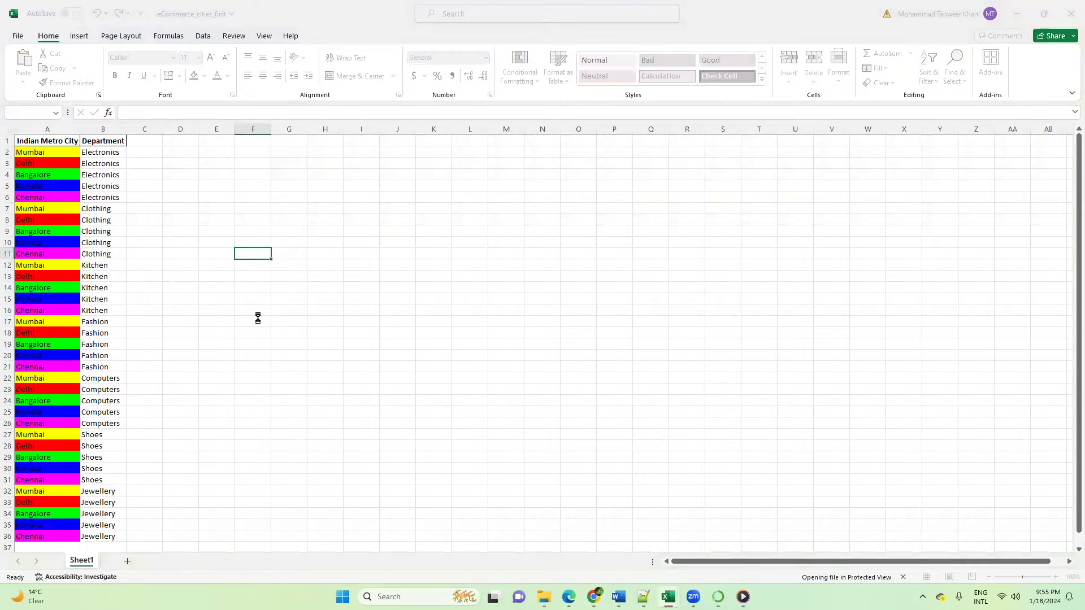
# Step: Enable editing in eCommerce_cities_sorted and fit the Department and Indian Metro City columns to their contents
pyautogui.click(463, 55)
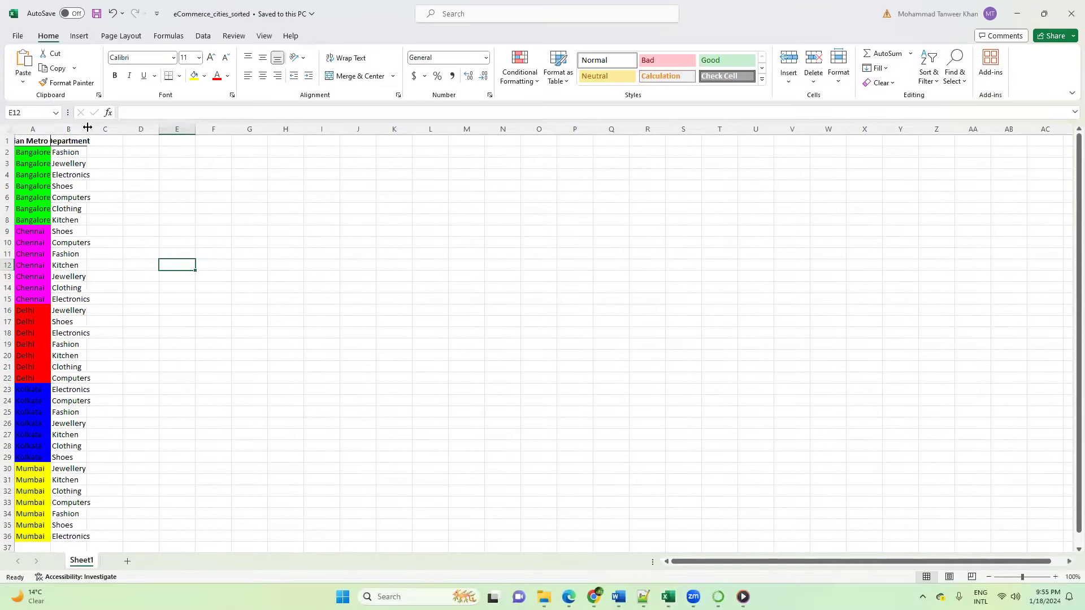
pyautogui.doubleClick(86, 129)
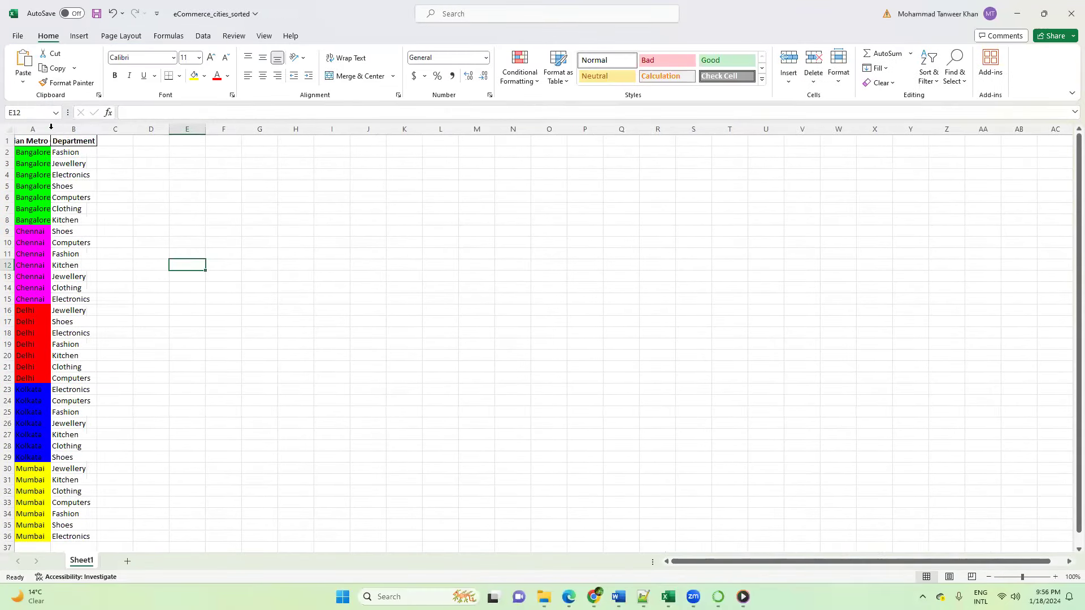
pyautogui.doubleClick(51, 129)
pyautogui.click(262, 274)
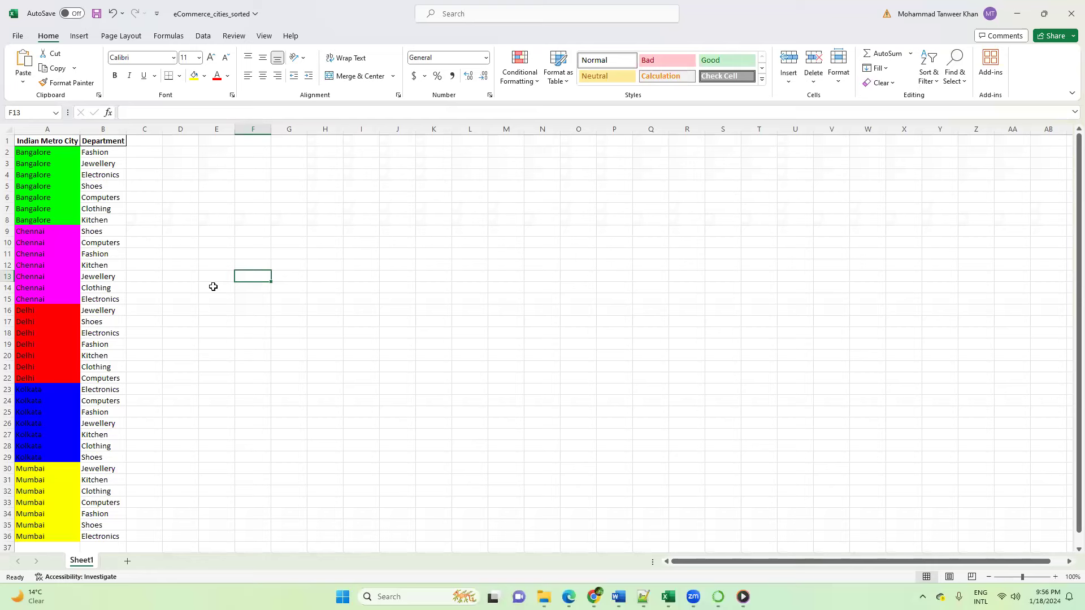
pyautogui.scroll(-1, 213, 291)
pyautogui.scroll(1, 213, 291)
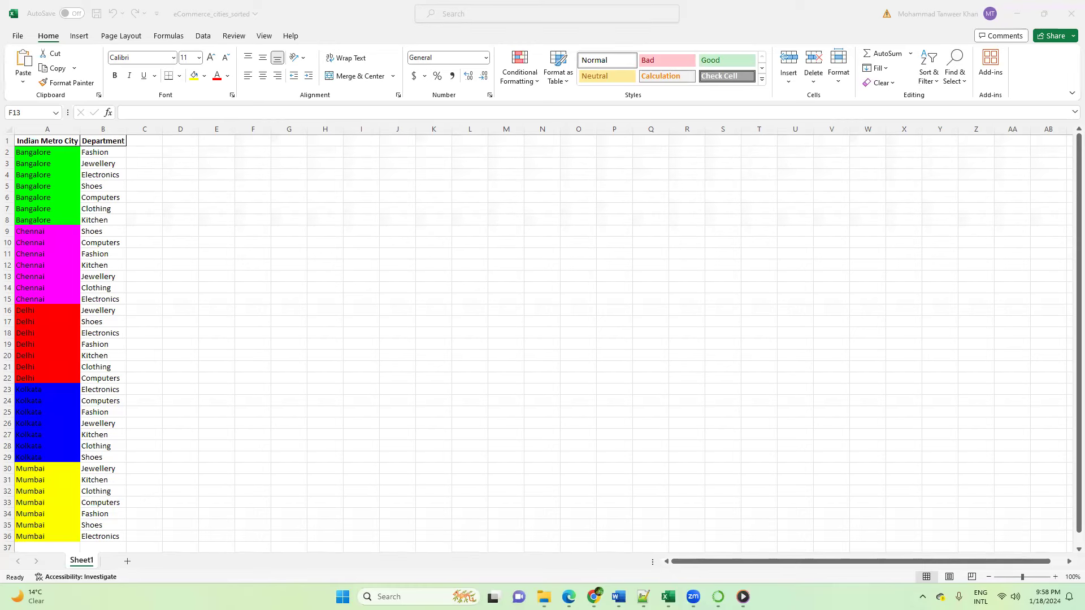
pyautogui.click(384, 265)
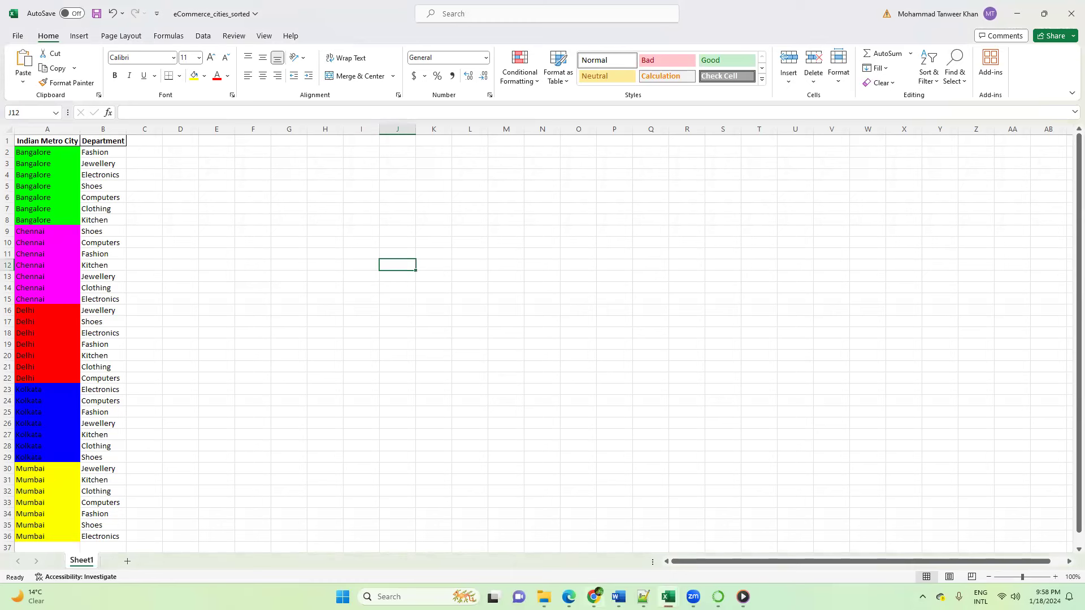
# Step: Switch to the ChatGPT Data Analyst chat and review the conversation from the descending department list to the city sorting request
pyautogui.moveTo(593, 596)
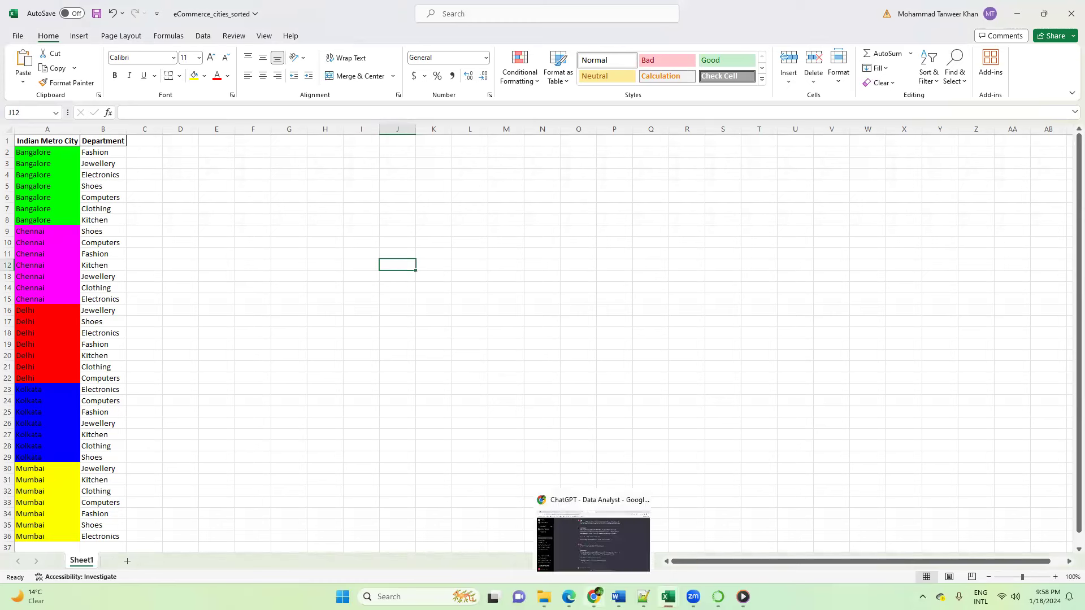
pyautogui.click(607, 537)
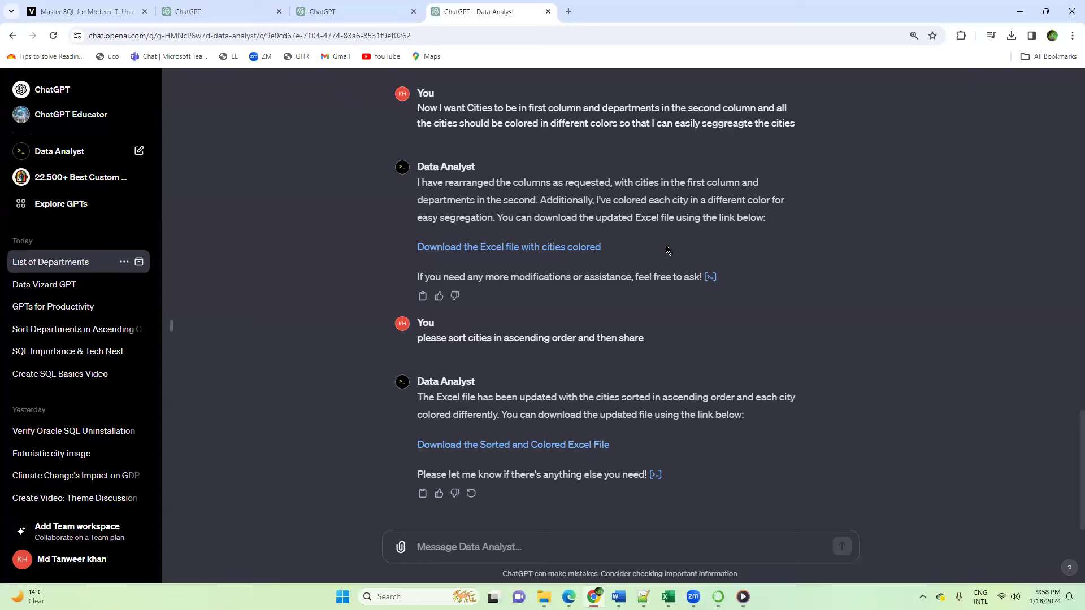
pyautogui.scroll(1, 667, 250)
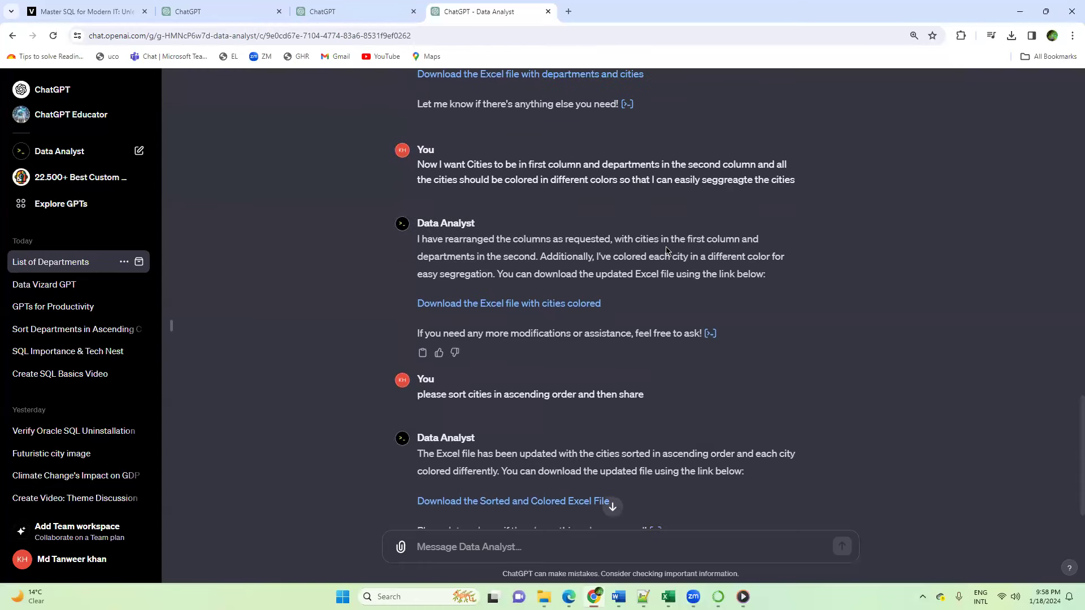
pyautogui.scroll(4, 667, 250)
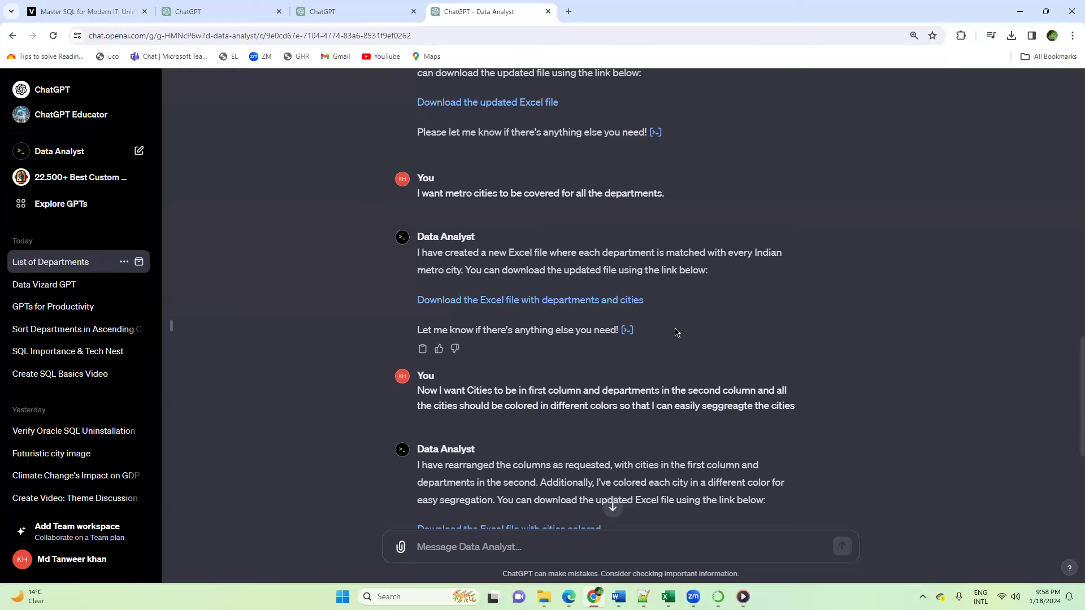
pyautogui.scroll(7, 677, 333)
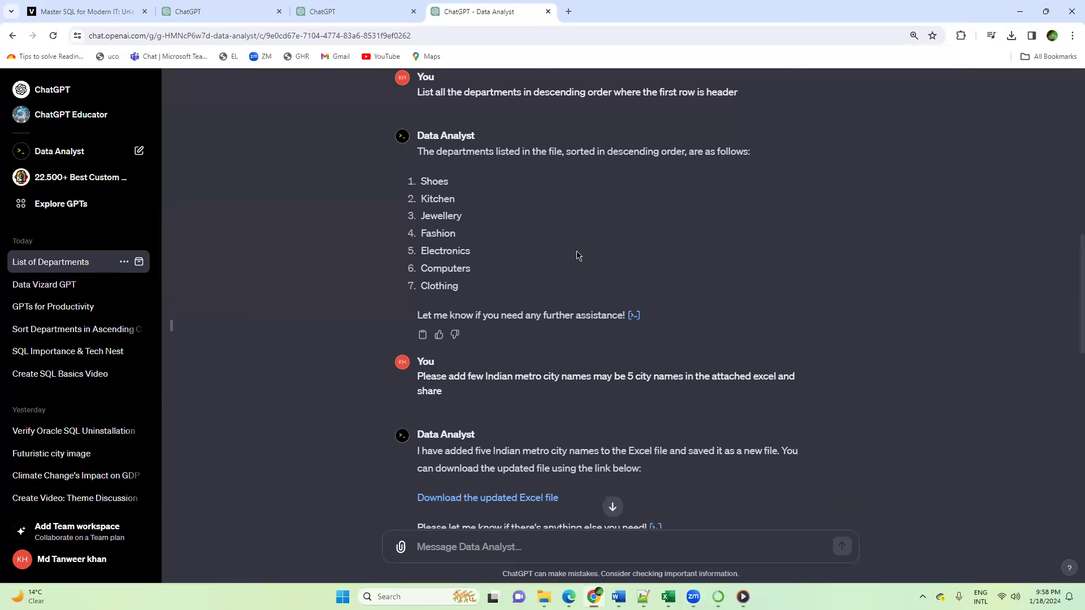
pyautogui.scroll(1, 578, 254)
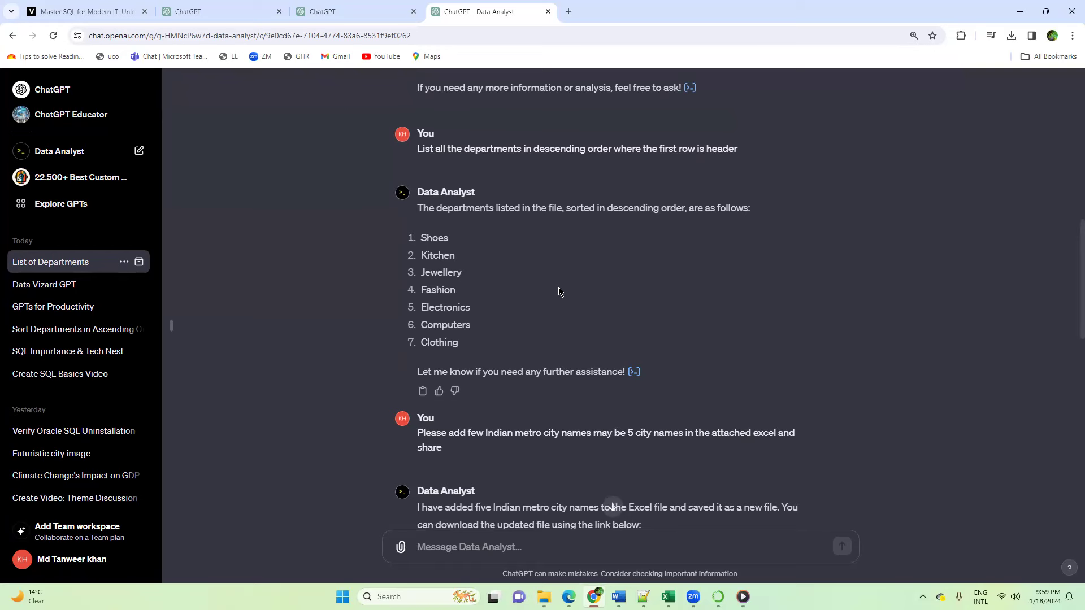
pyautogui.scroll(-13, 558, 292)
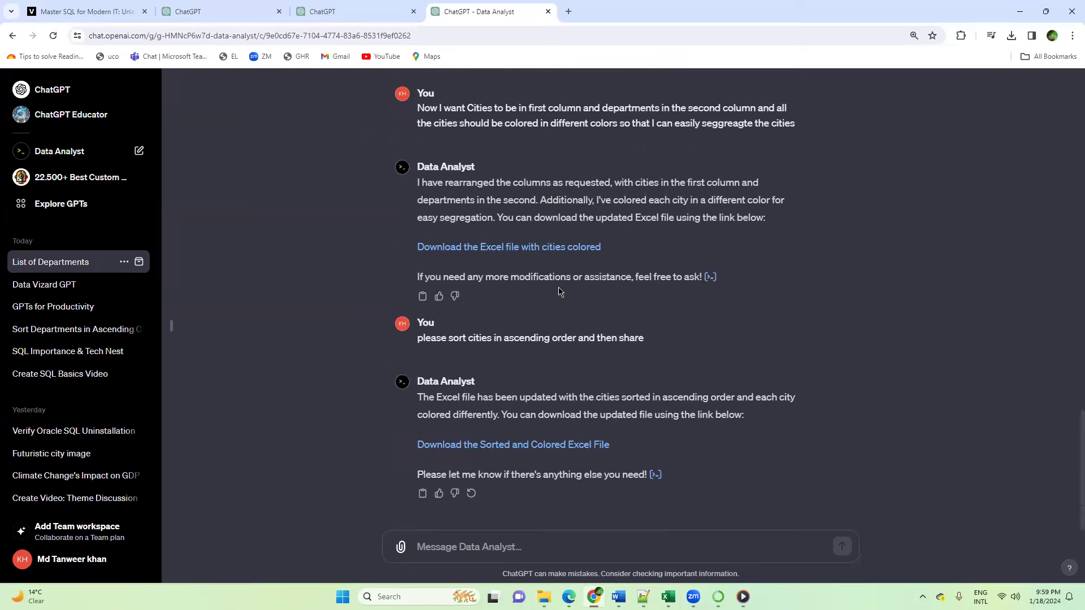
pyautogui.scroll(15, 559, 291)
pyautogui.scroll(-8, 493, 187)
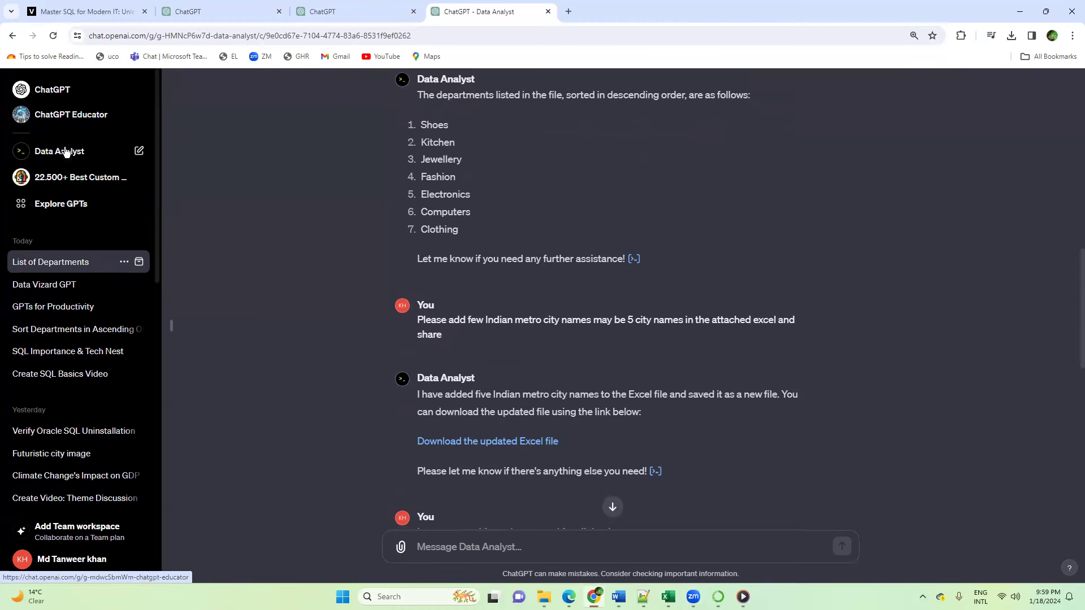
pyautogui.scroll(-8, 572, 315)
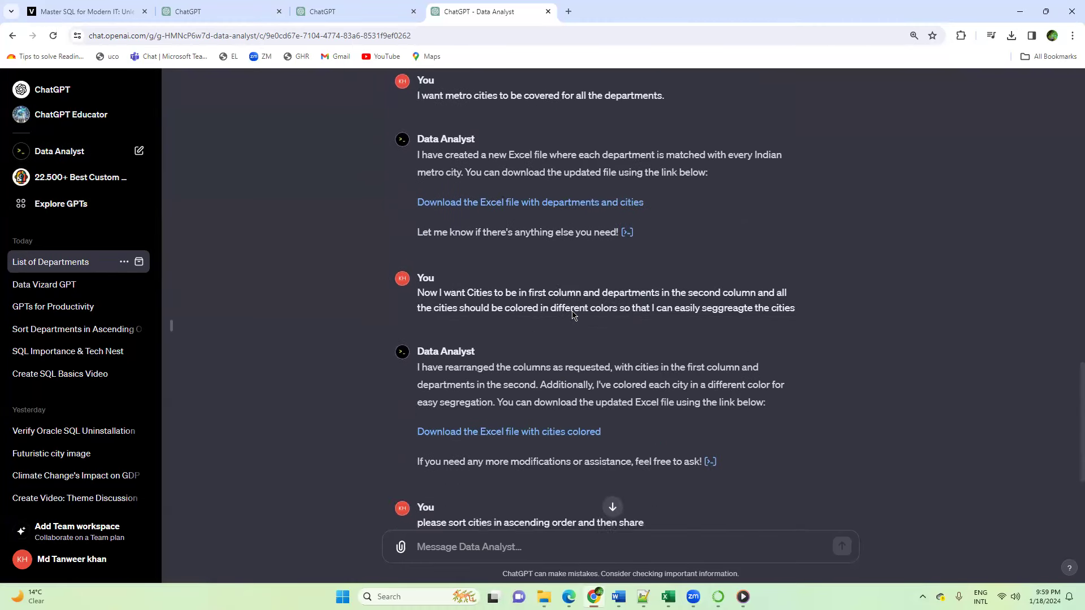
pyautogui.scroll(-3, 572, 315)
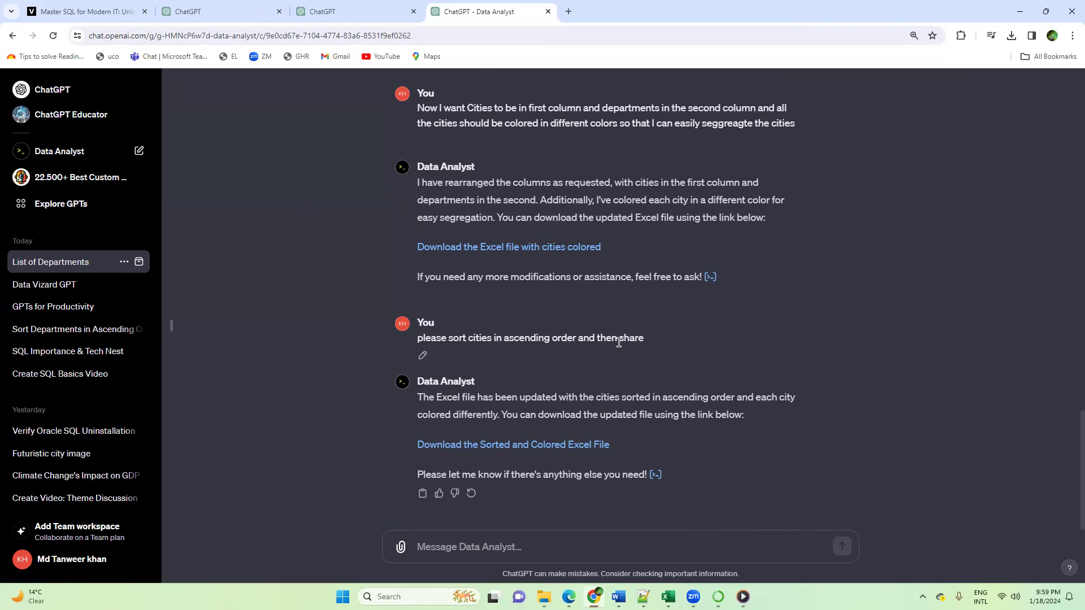
pyautogui.moveTo(417, 337); pyautogui.dragTo(648, 344)
# Step: Switch to the eCommerce_cities_sorted workbook in Excel and check the order of the Indian Metro City column
pyautogui.moveTo(669, 597)
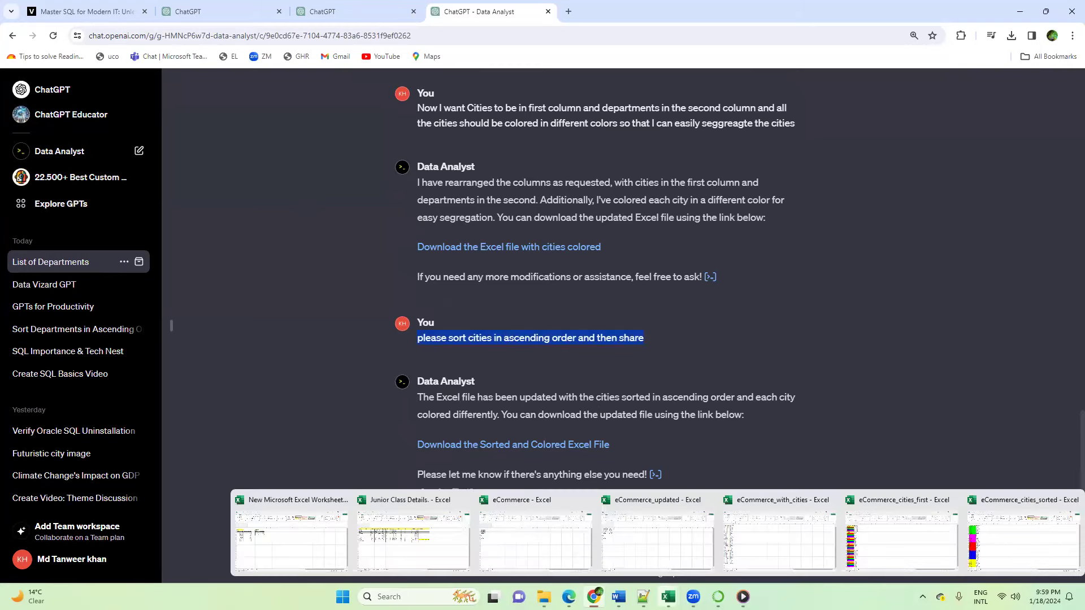
pyautogui.click(1008, 535)
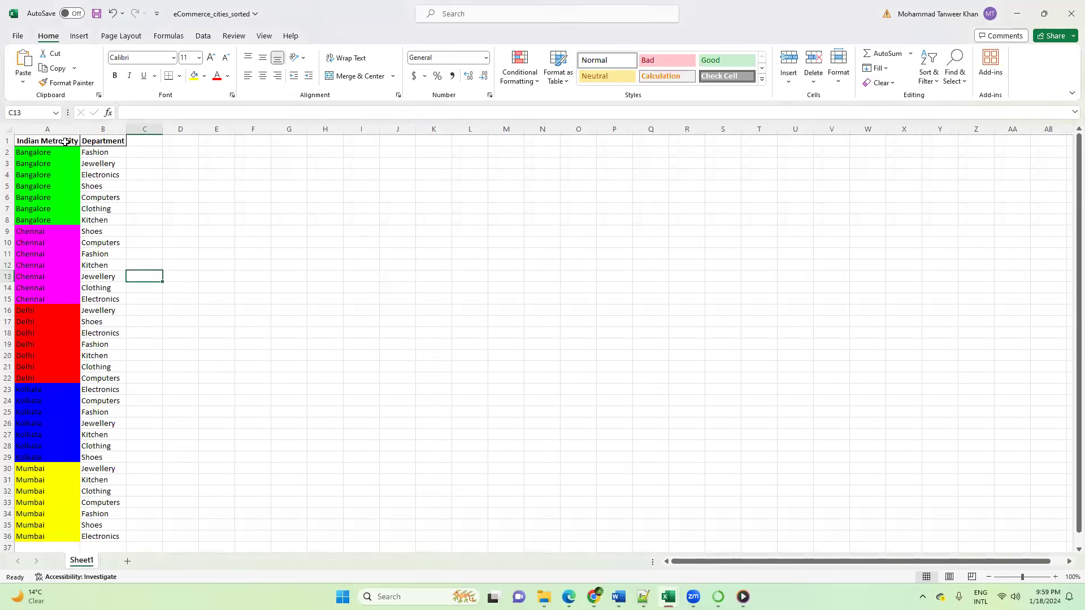
pyautogui.click(44, 141)
pyautogui.moveTo(42, 164); pyautogui.dragTo(29, 310)
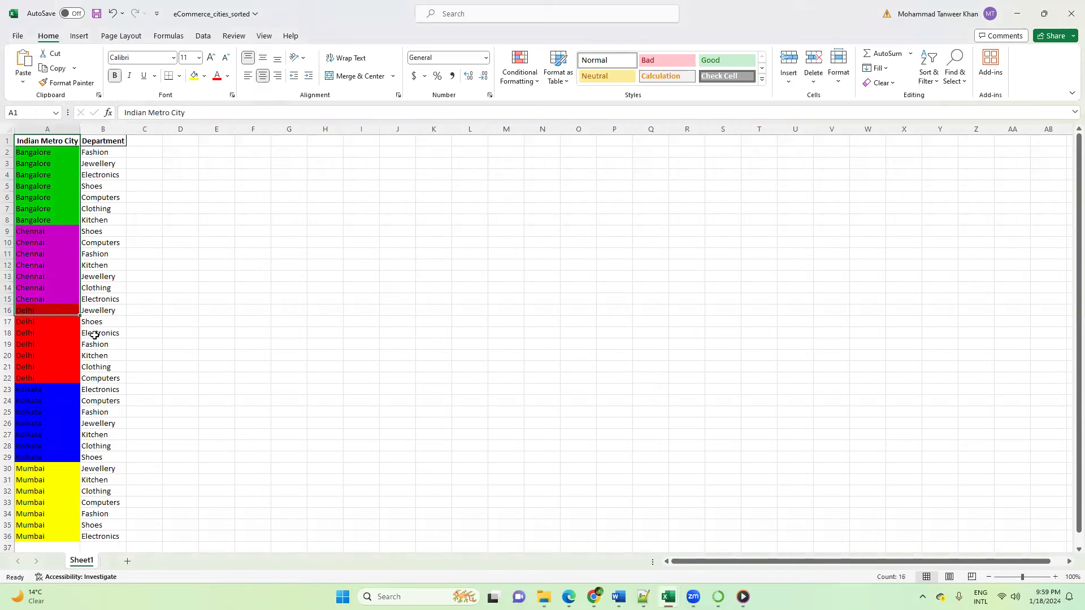
# Step: Return to the Data Analyst chat and reread the column reordering and coloring request and the ascending sort request
pyautogui.moveTo(592, 597)
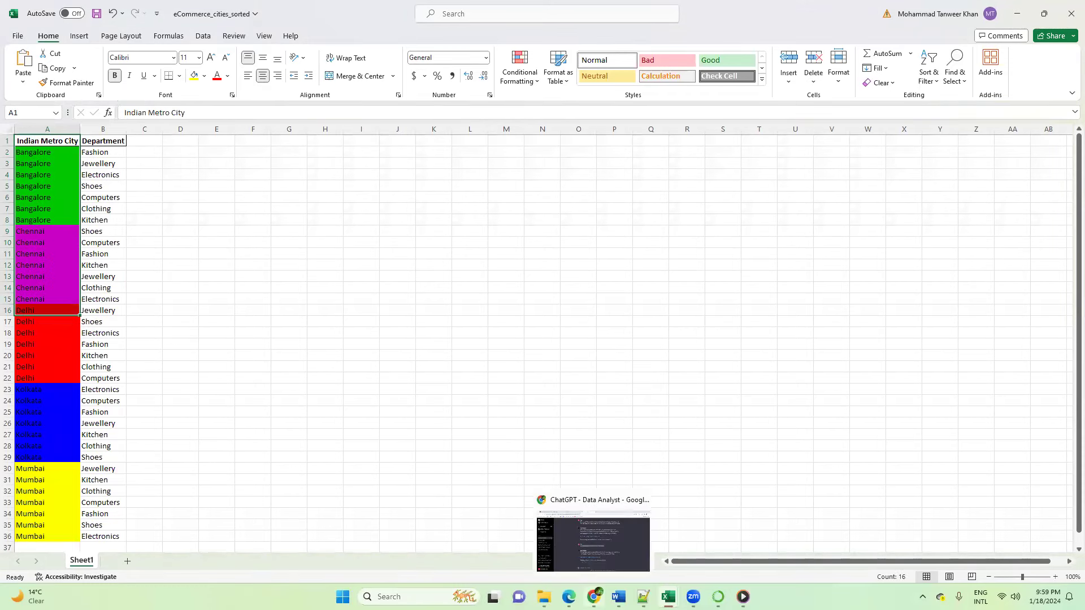
pyautogui.click(600, 544)
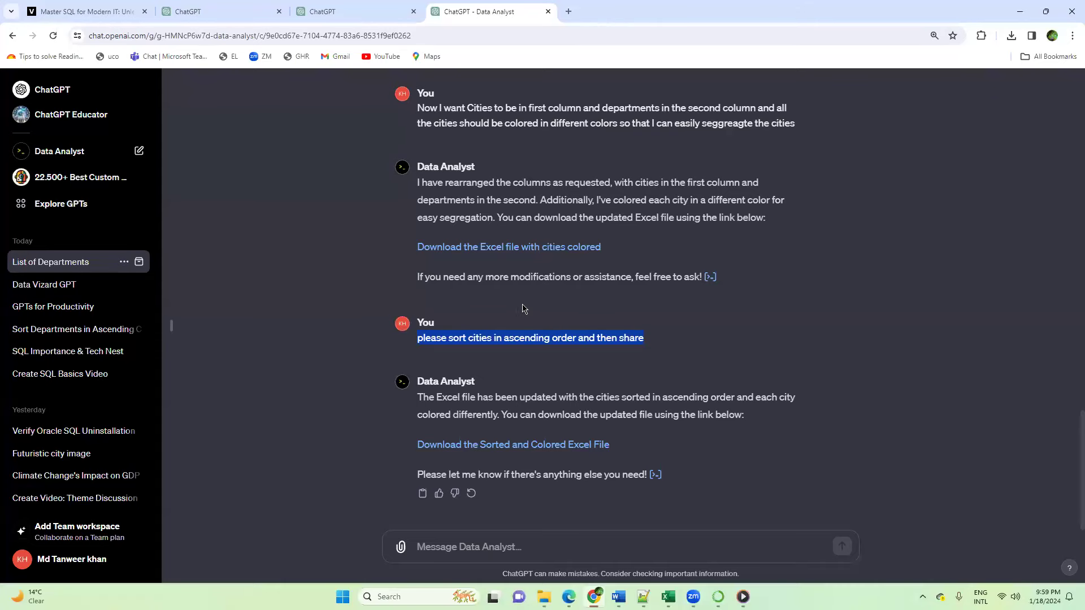
pyautogui.scroll(1, 508, 283)
pyautogui.moveTo(421, 221); pyautogui.dragTo(797, 236)
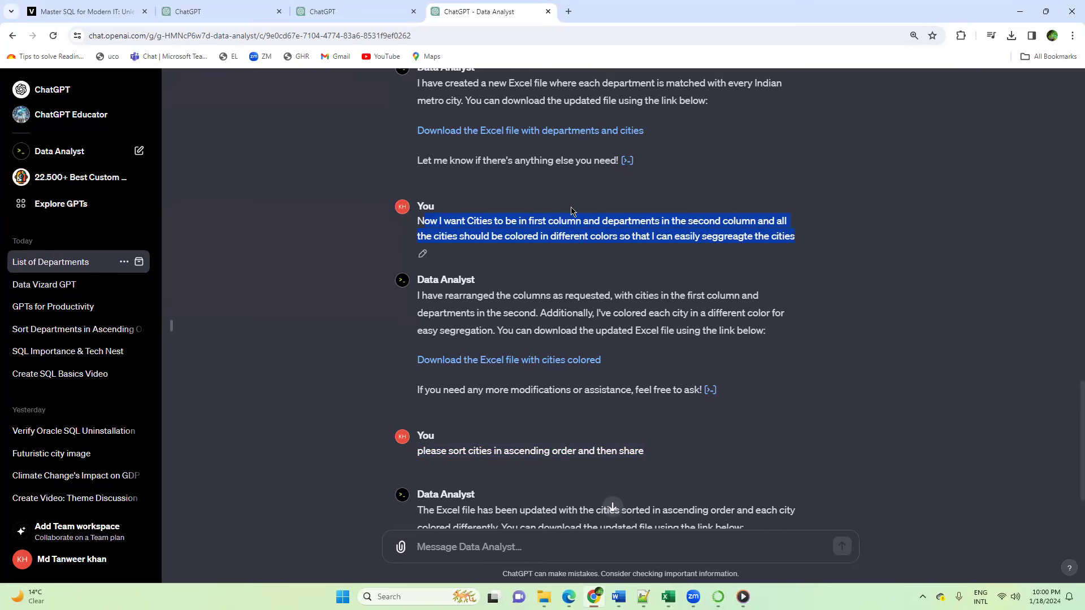
pyautogui.scroll(-1, 433, 404)
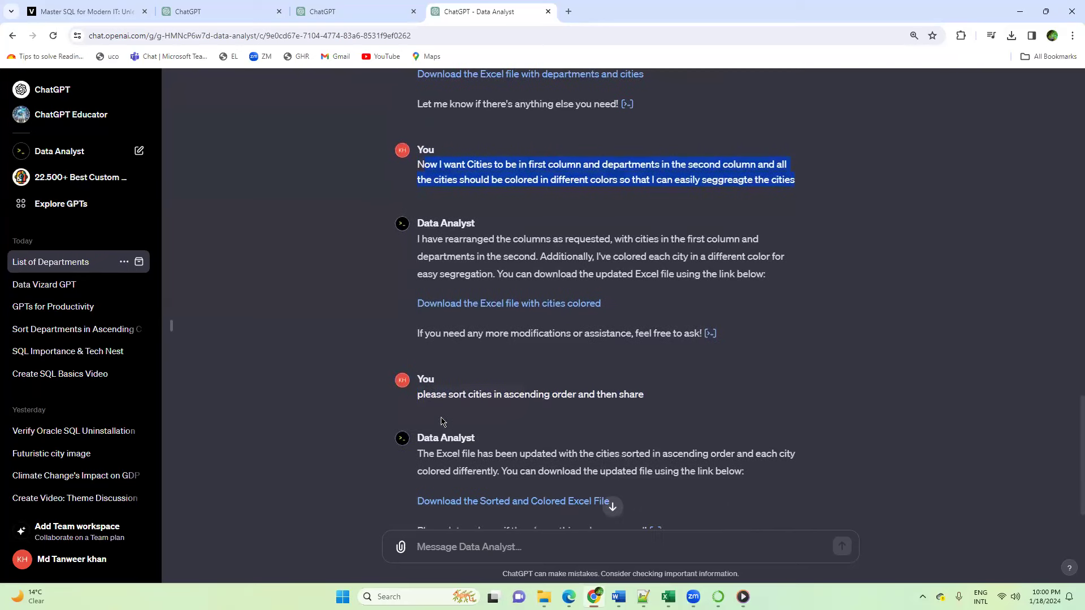
pyautogui.moveTo(418, 394); pyautogui.dragTo(642, 395)
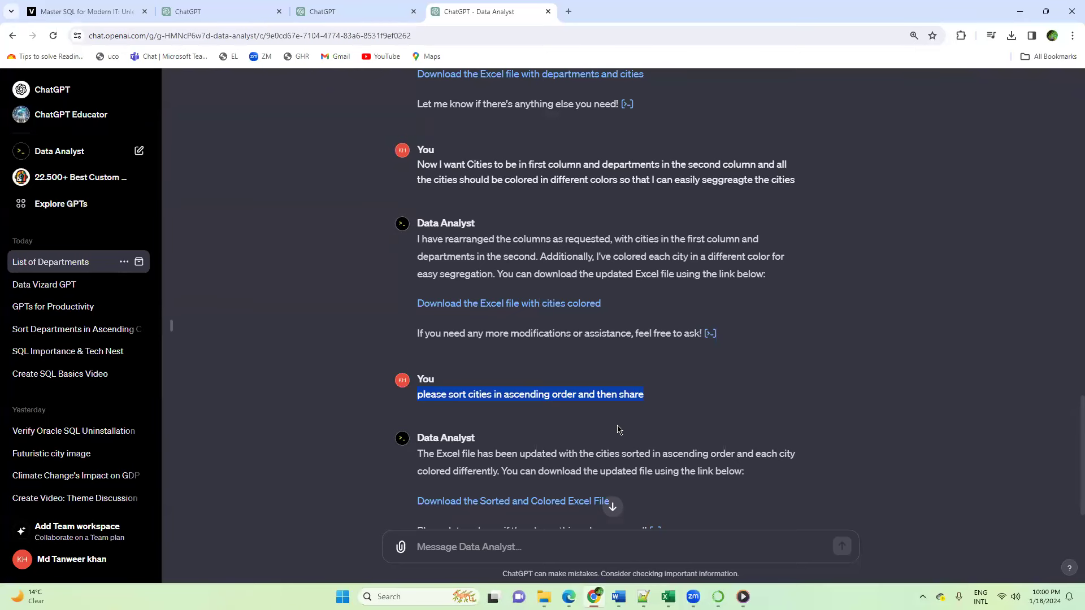
pyautogui.scroll(-1, 616, 428)
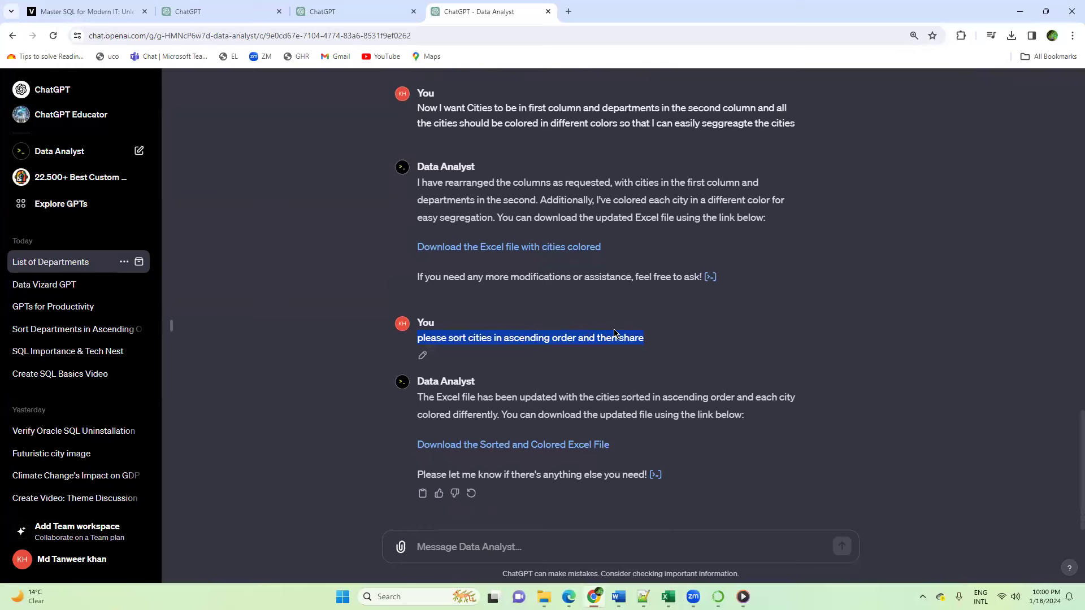
pyautogui.click(655, 338)
pyautogui.moveTo(627, 336); pyautogui.dragTo(417, 338)
pyautogui.scroll(1, 526, 314)
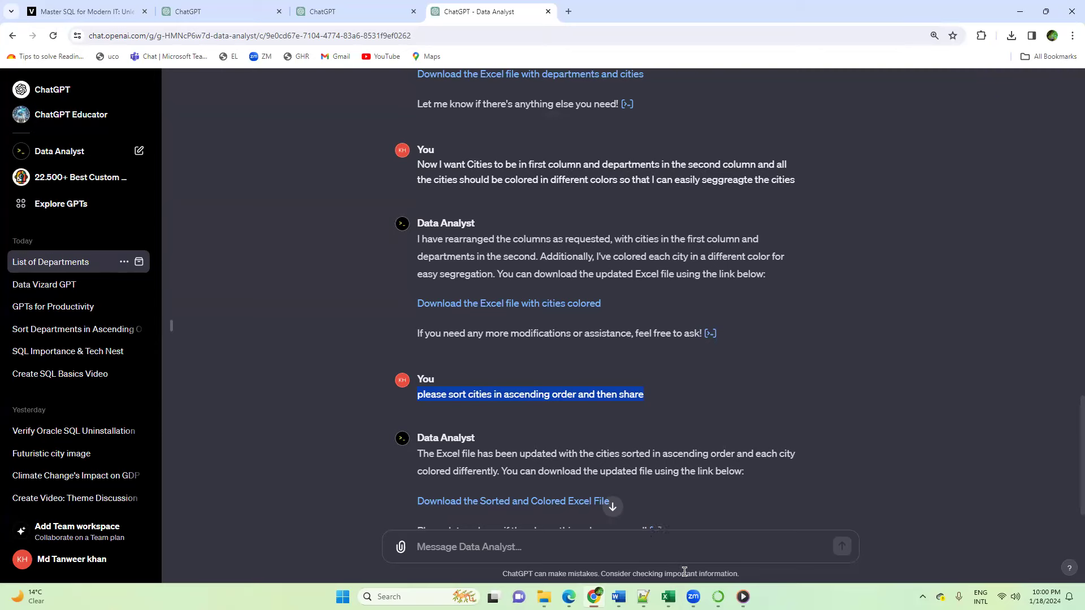
# Step: Switch to the eCommerce_cities_sorted workbook in Excel and examine each colored city group together with its departments
pyautogui.click(668, 597)
pyautogui.click(1029, 541)
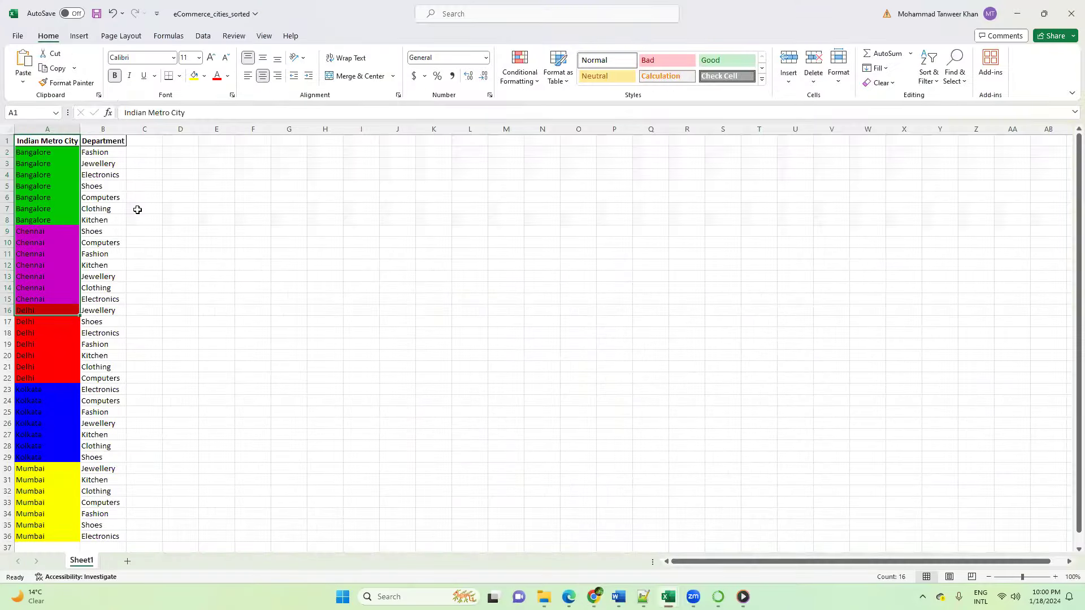
pyautogui.click(138, 208)
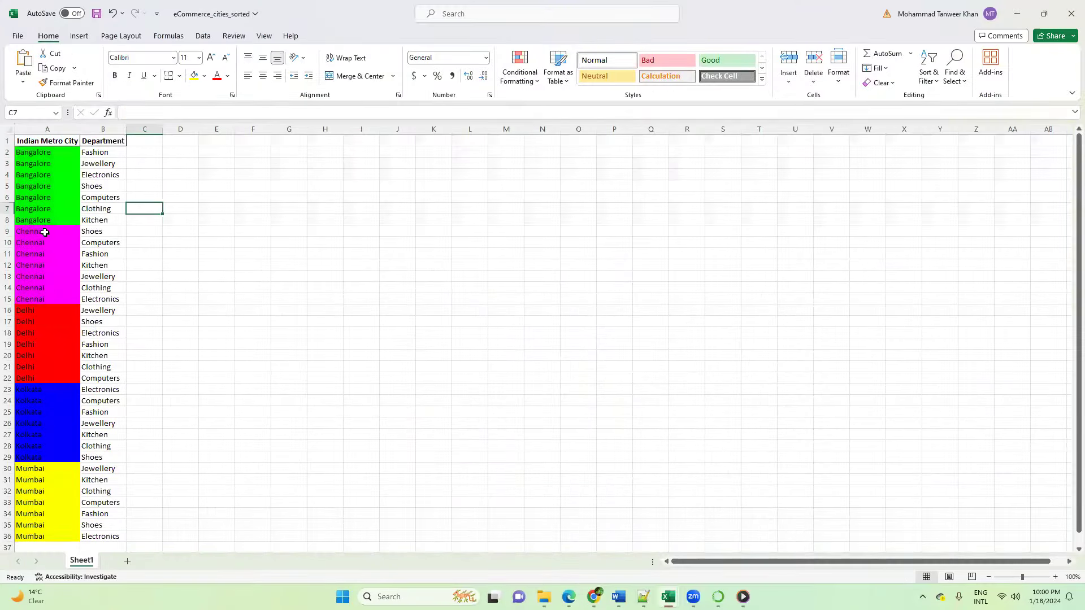
pyautogui.moveTo(34, 153); pyautogui.dragTo(105, 299)
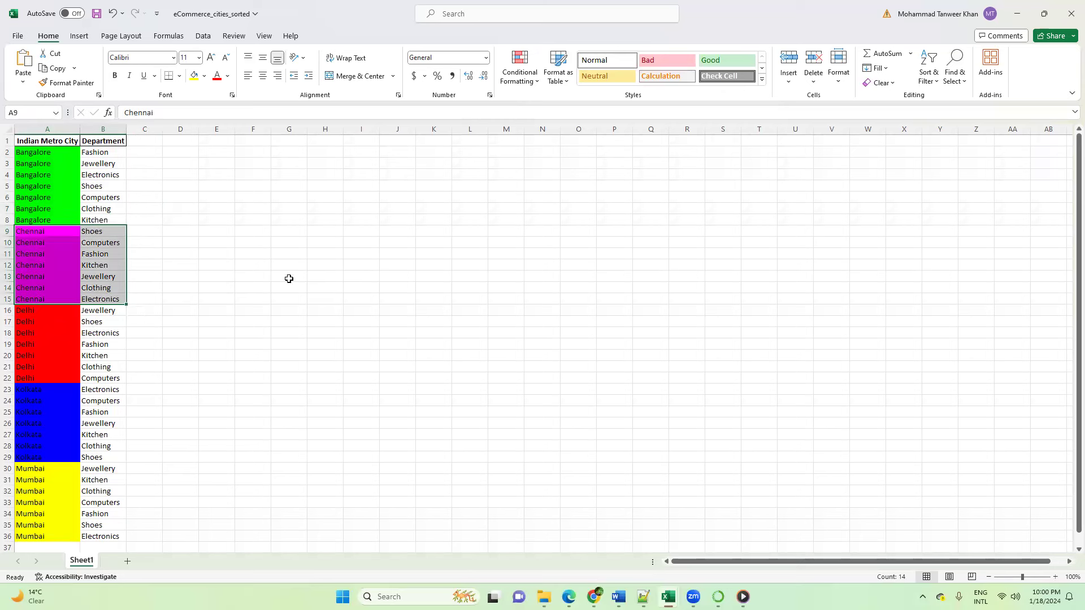
pyautogui.click(270, 265)
pyautogui.moveTo(46, 141); pyautogui.dragTo(53, 537)
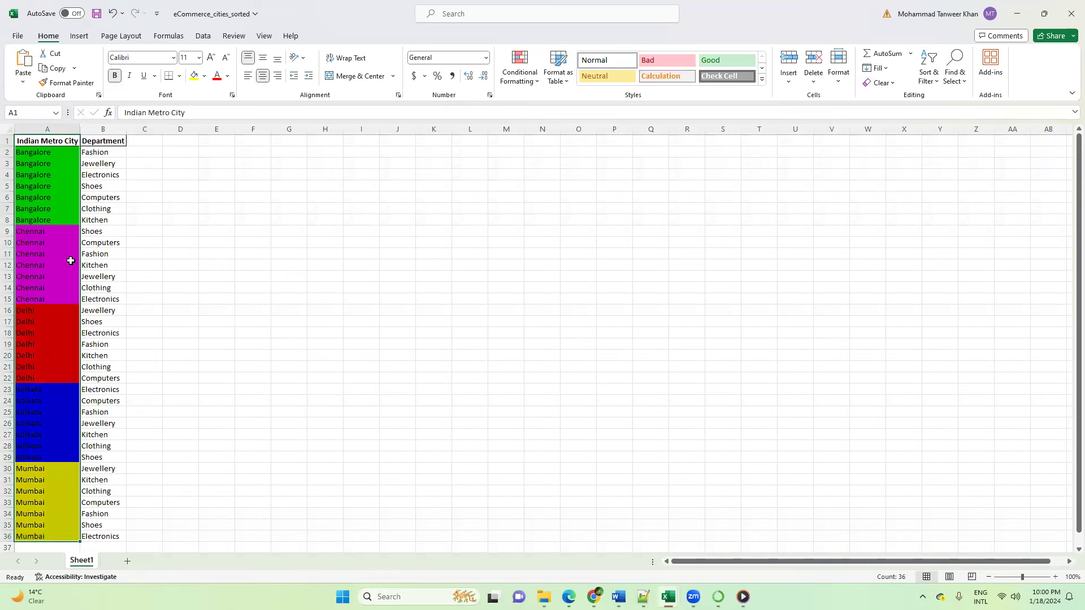
pyautogui.click(46, 152)
pyautogui.moveTo(45, 167); pyautogui.dragTo(42, 223)
pyautogui.click(168, 214)
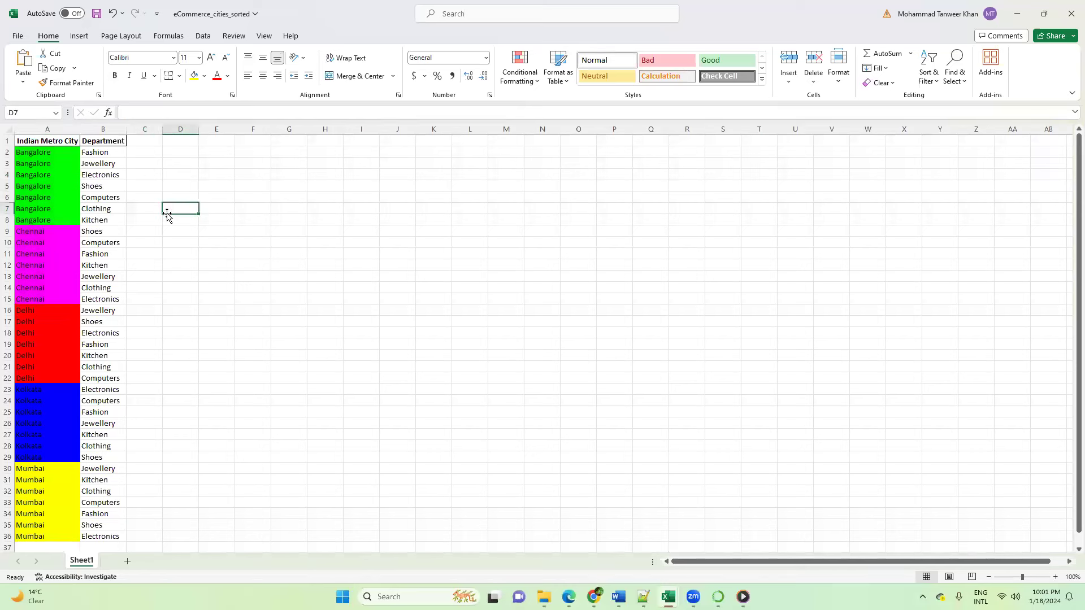
pyautogui.moveTo(92, 153); pyautogui.dragTo(98, 221)
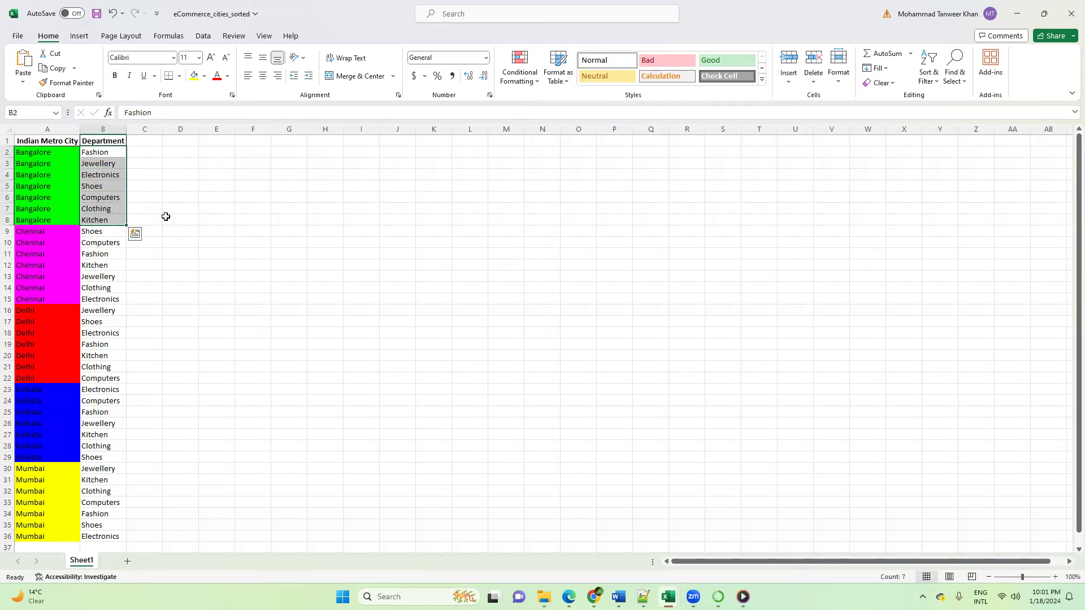
pyautogui.click(251, 213)
pyautogui.moveTo(49, 143); pyautogui.dragTo(101, 525)
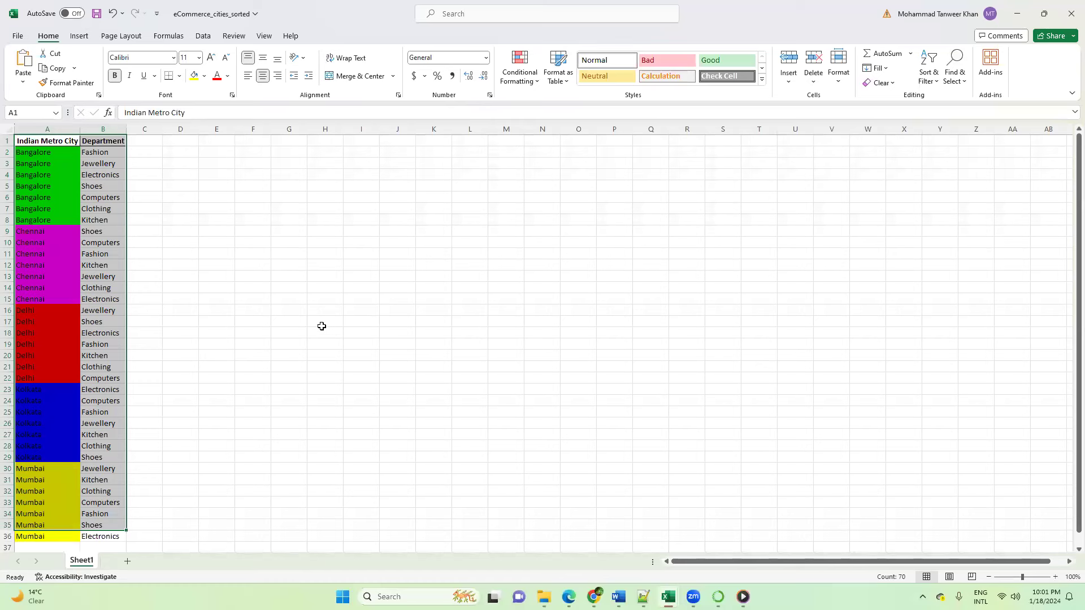
pyautogui.click(323, 299)
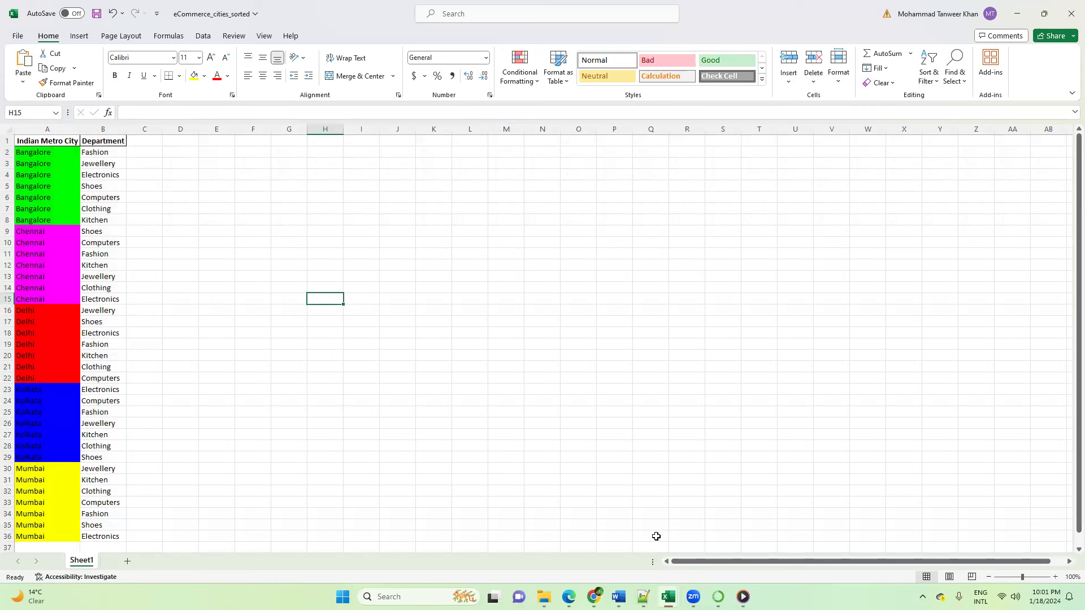
# Step: Switch back to ChatGPT and review Data Analyst's latest reply about the sorted and colored Excel file
pyautogui.moveTo(693, 597)
pyautogui.moveTo(644, 597)
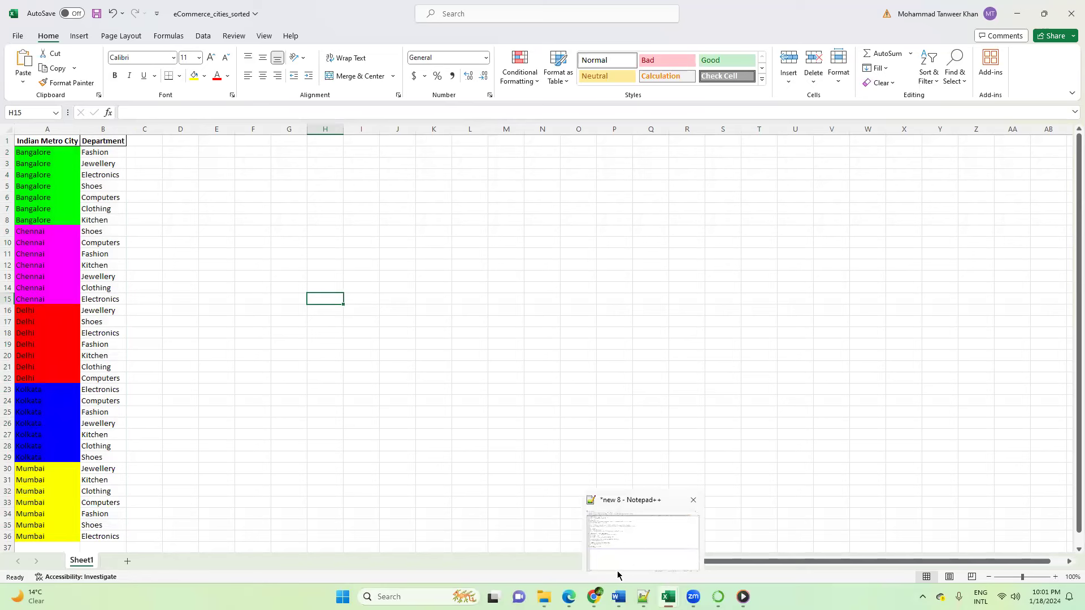
pyautogui.moveTo(594, 597)
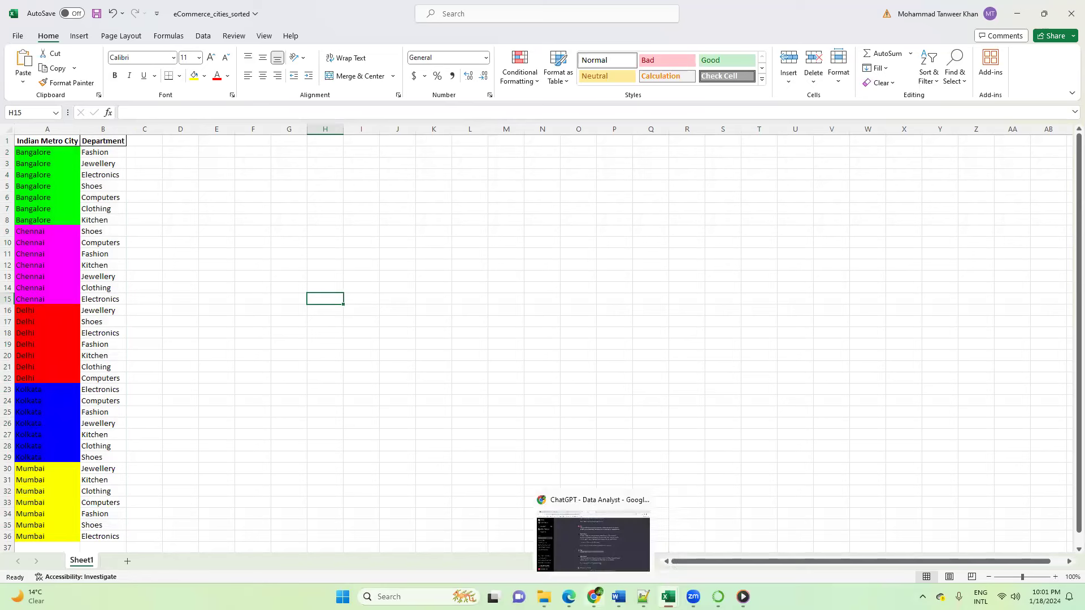
pyautogui.click(611, 547)
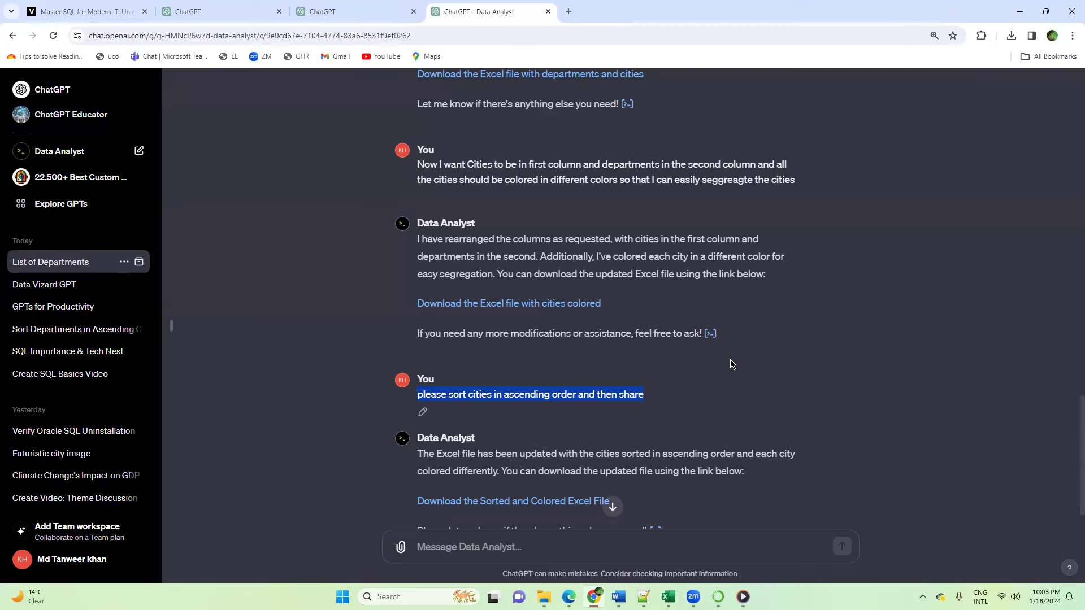
pyautogui.scroll(-1, 730, 361)
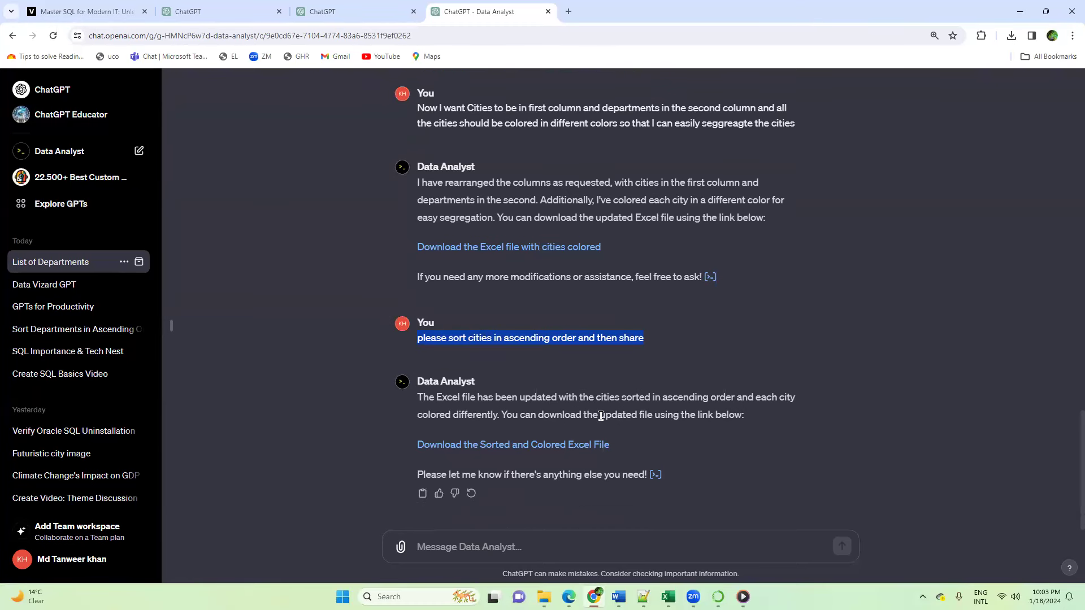
pyautogui.click(703, 357)
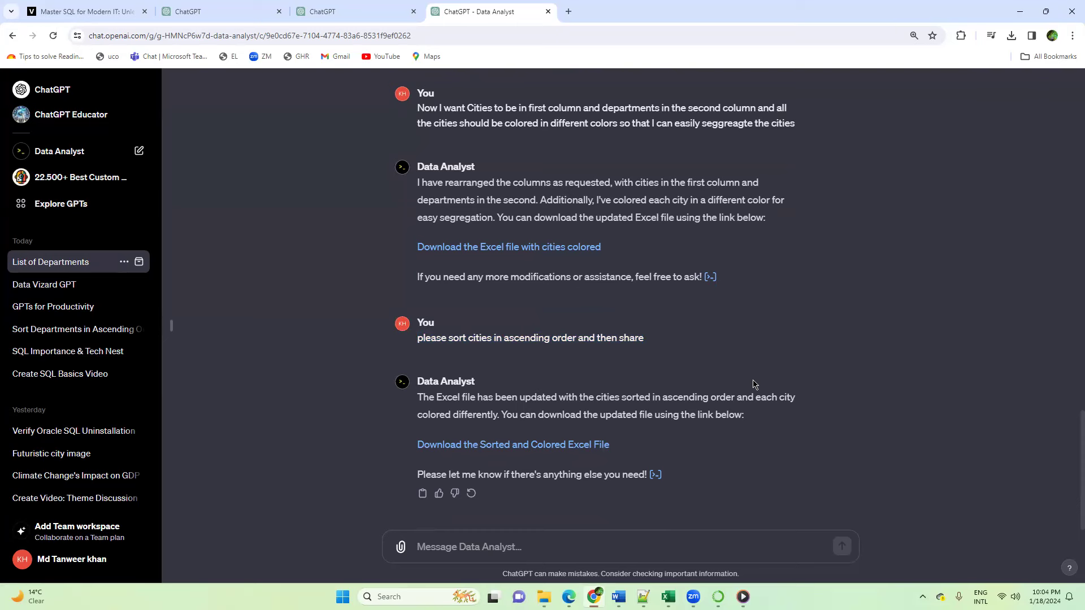
# Step: Switch to the Downloads folder in File Explorer and go through the eCommerce workbooks, ending with eCommerce_cities_sorted selected
pyautogui.moveTo(543, 597)
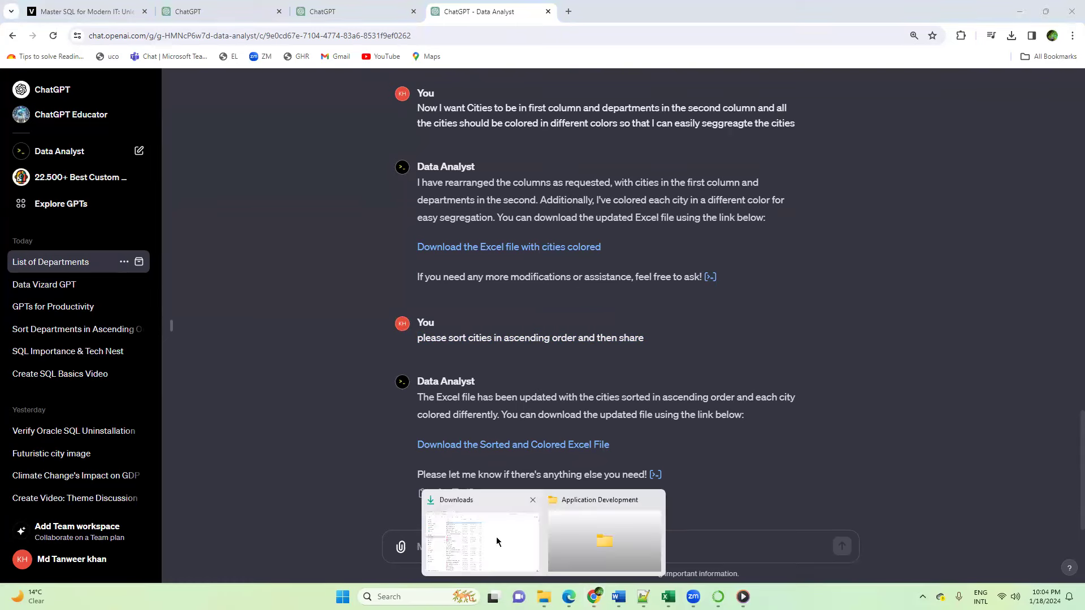
pyautogui.click(496, 542)
pyautogui.press('Down')
pyautogui.click(249, 156)
pyautogui.click(249, 170)
pyautogui.click(252, 151)
pyautogui.click(253, 135)
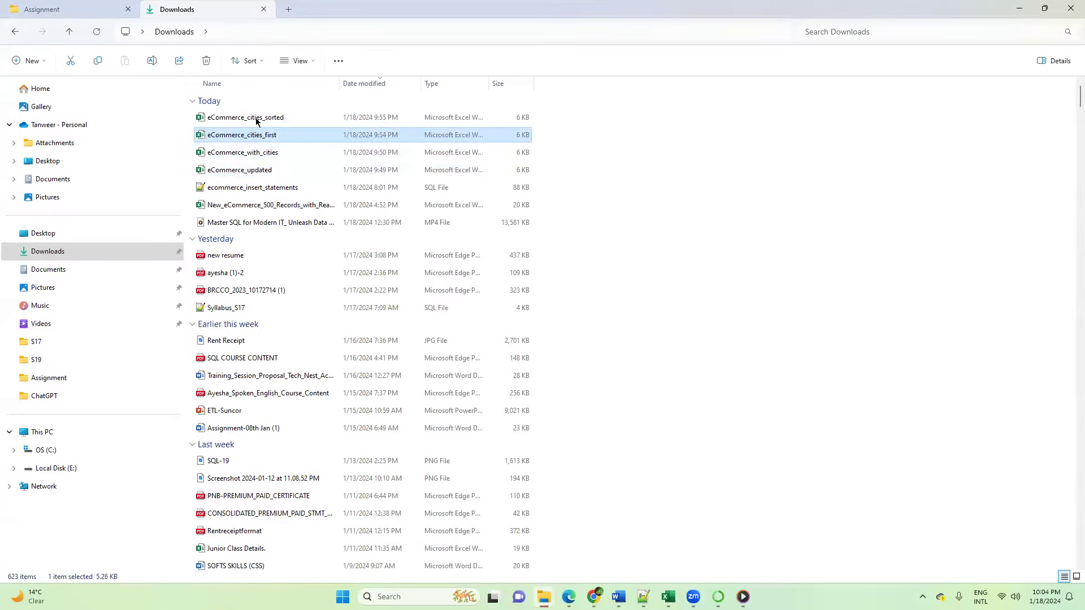
pyautogui.click(256, 119)
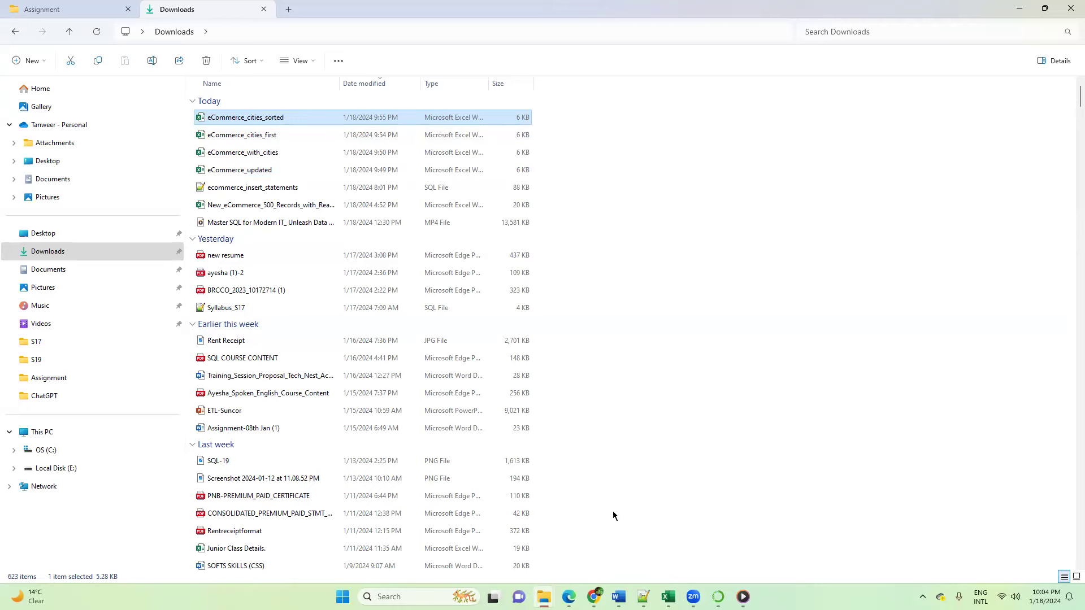
# Step: Return to the Data Analyst chat in ChatGPT and review the column reordering, coloring and sorting requests with their replies
pyautogui.moveTo(594, 596)
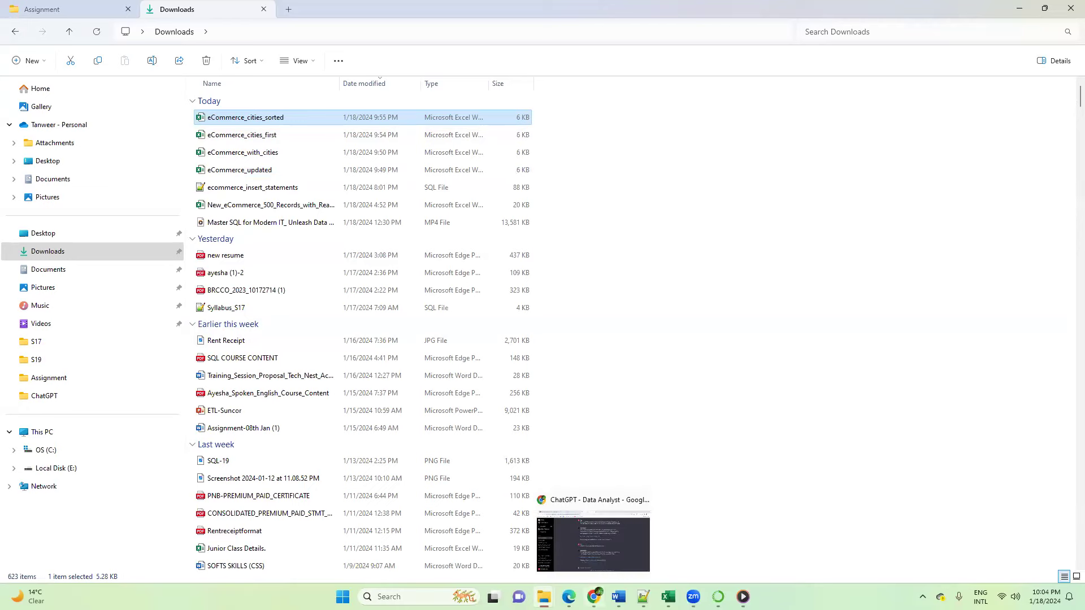
pyautogui.click(594, 536)
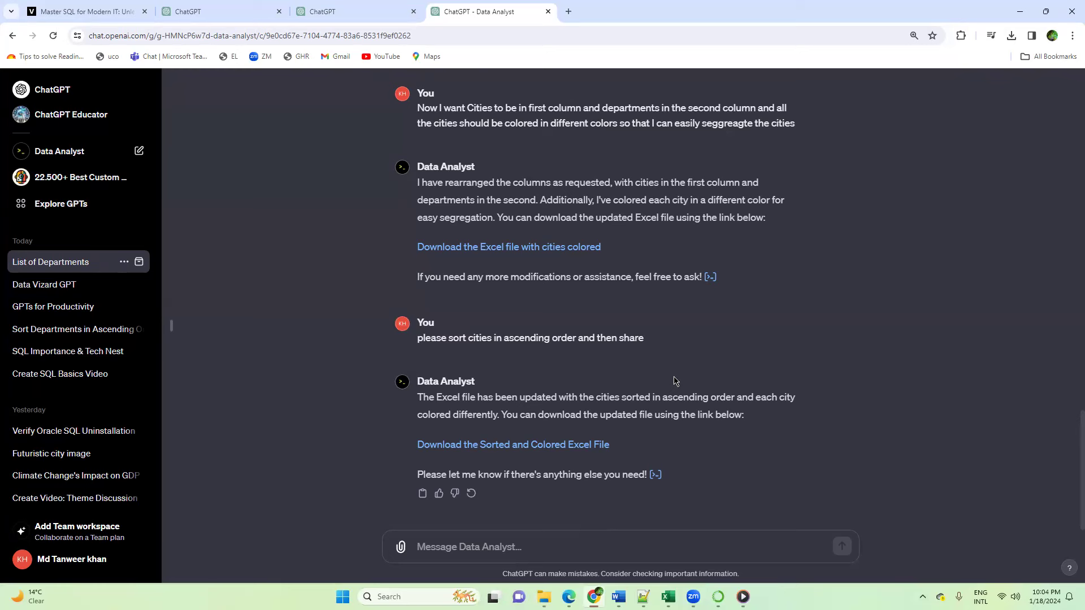
pyautogui.scroll(1, 674, 381)
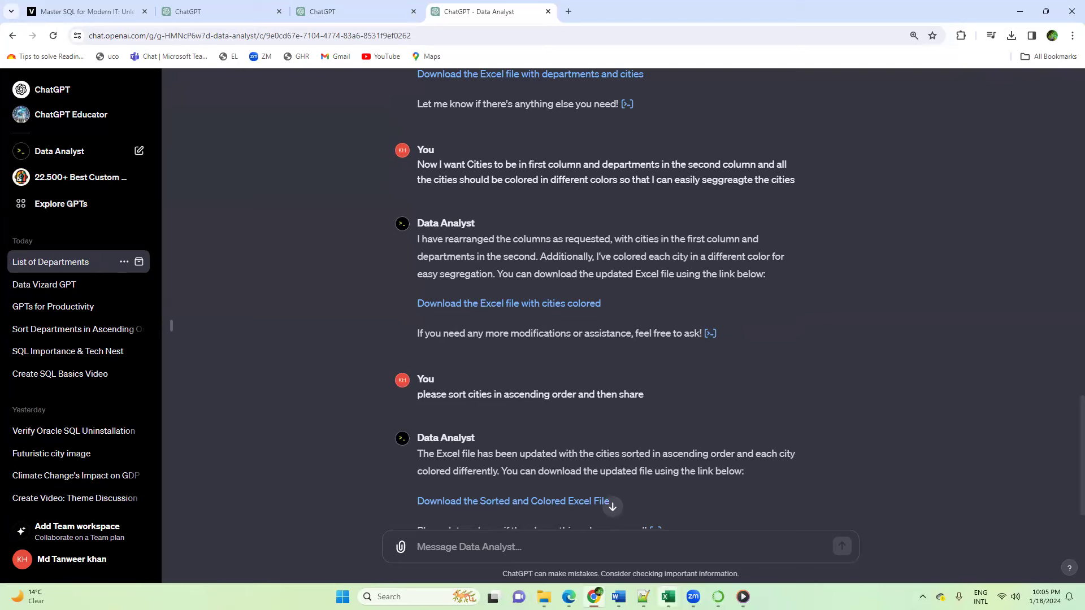
# Step: Examine the Bangalore rows and their departments in Excel's eCommerce_cities_sorted workbook and return to the Data Analyst chat in ChatGPT
pyautogui.moveTo(669, 597)
pyautogui.click(1023, 537)
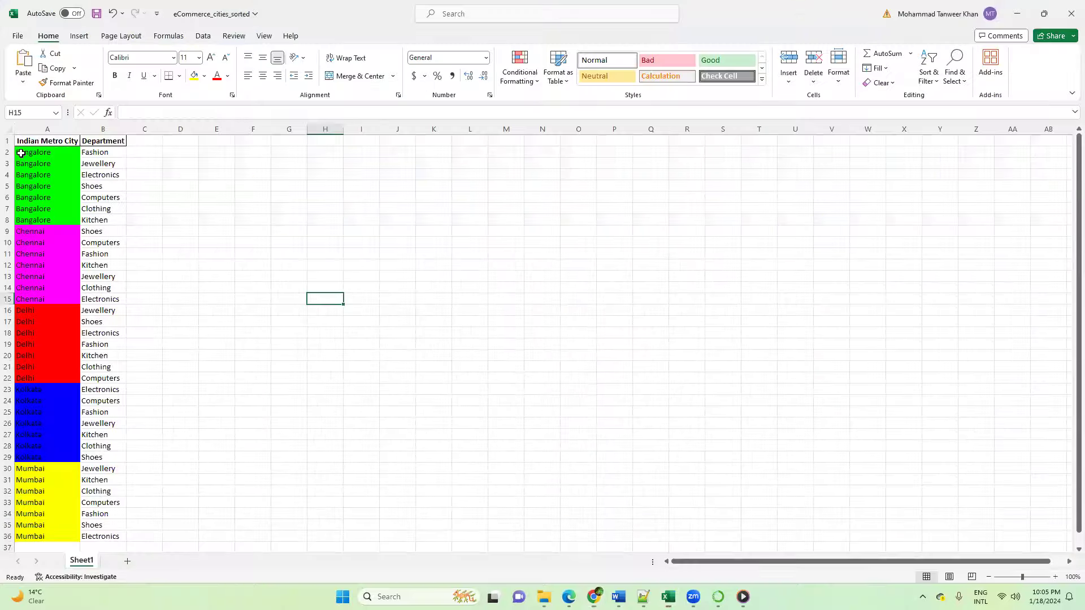
pyautogui.moveTo(22, 151); pyautogui.dragTo(25, 218)
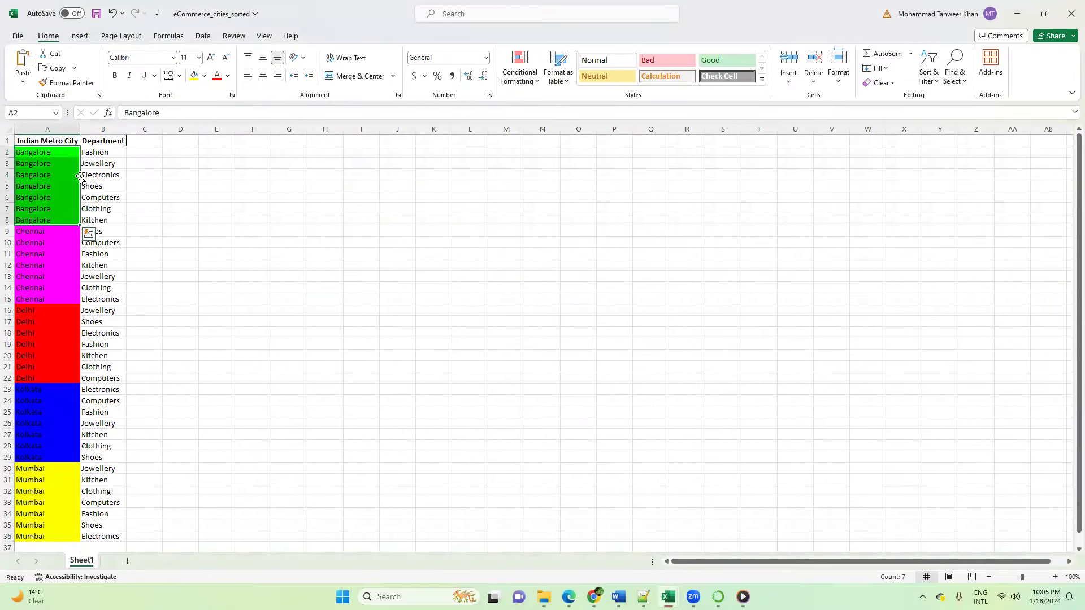
pyautogui.moveTo(96, 152); pyautogui.dragTo(94, 221)
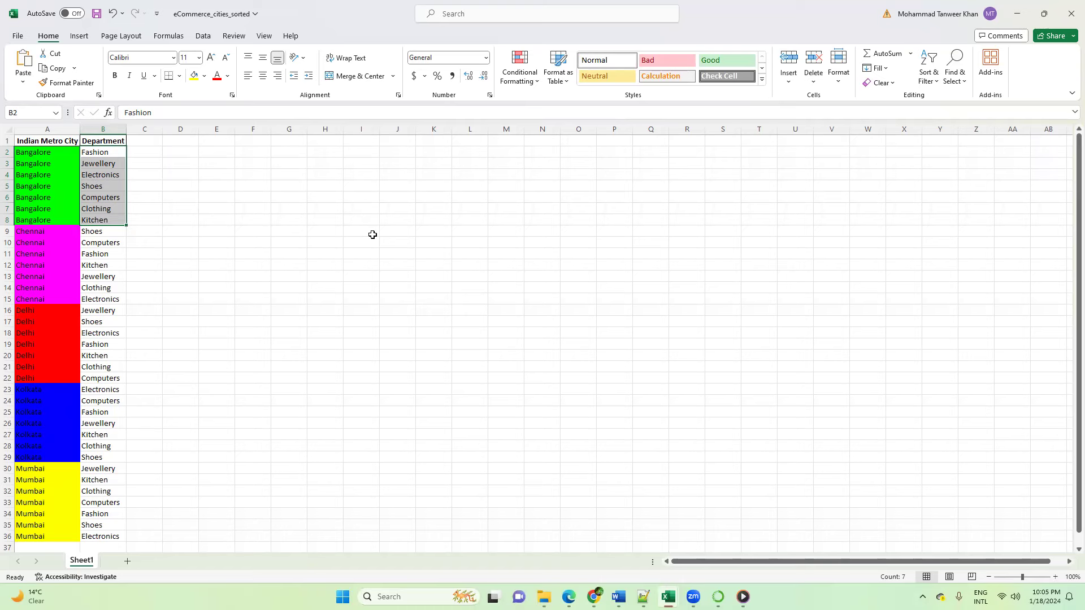
pyautogui.scroll(-3, 372, 234)
pyautogui.scroll(3, 372, 234)
pyautogui.moveTo(593, 596)
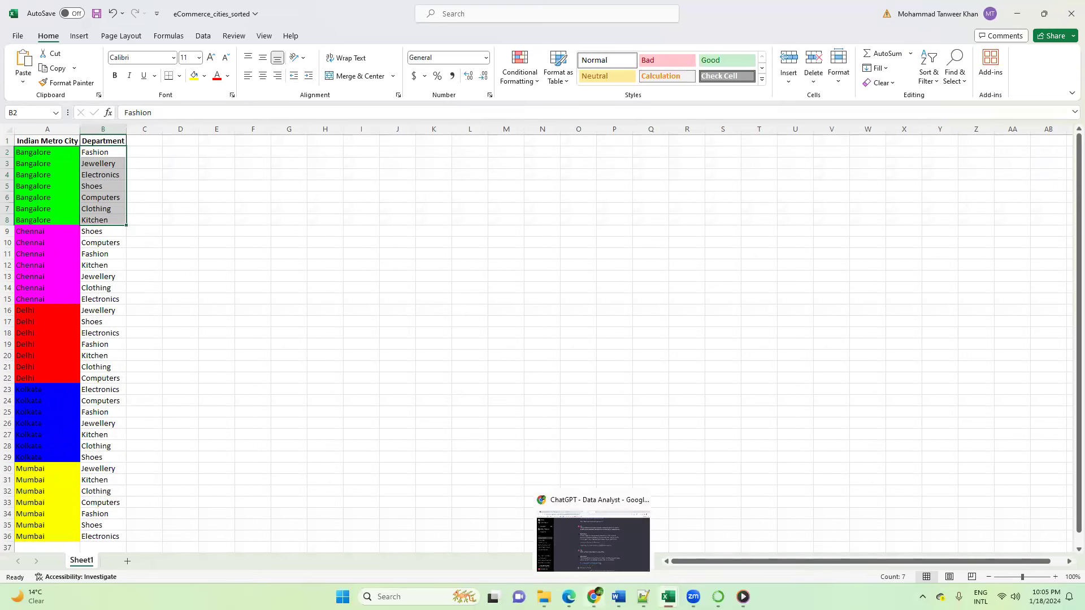
pyautogui.click(599, 554)
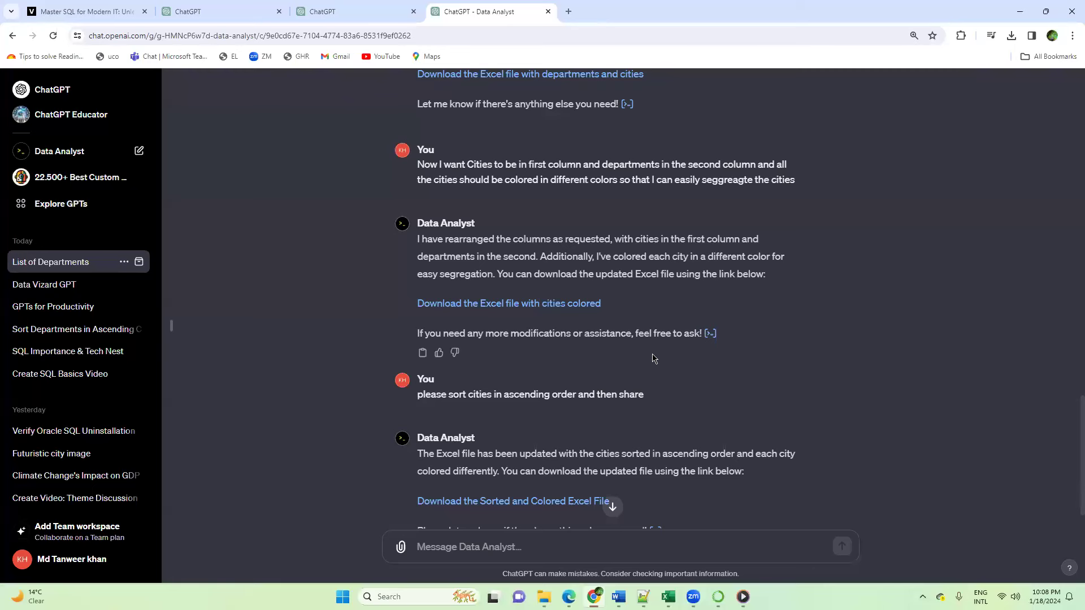
# Step: Review the city sorting reply and switch to the eCommerce_cities_sorted workbook in Excel to look over its cities and departments
pyautogui.scroll(-1, 648, 354)
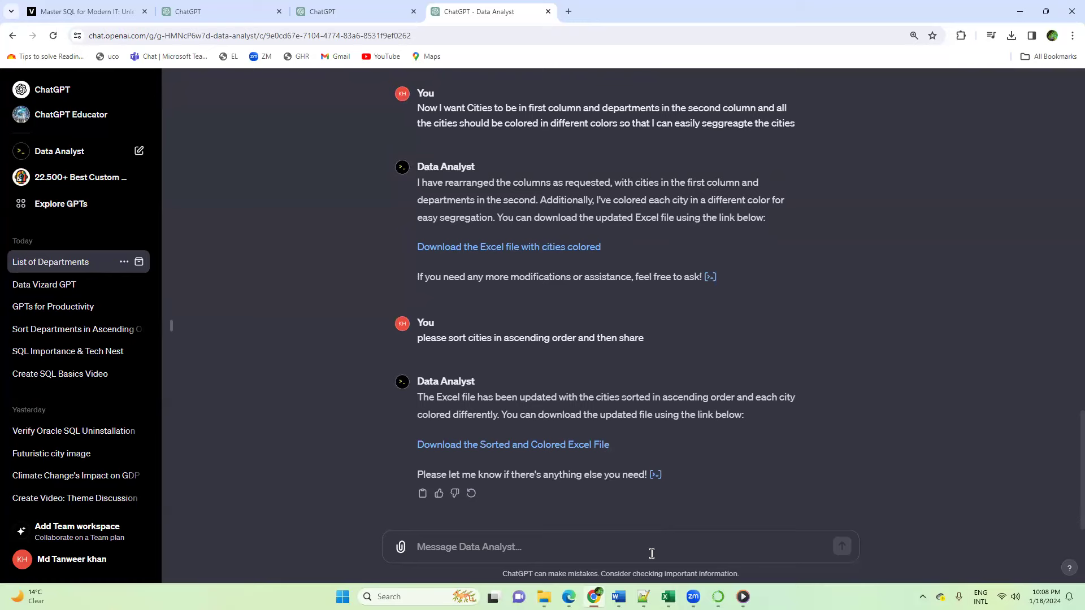
pyautogui.moveTo(668, 597)
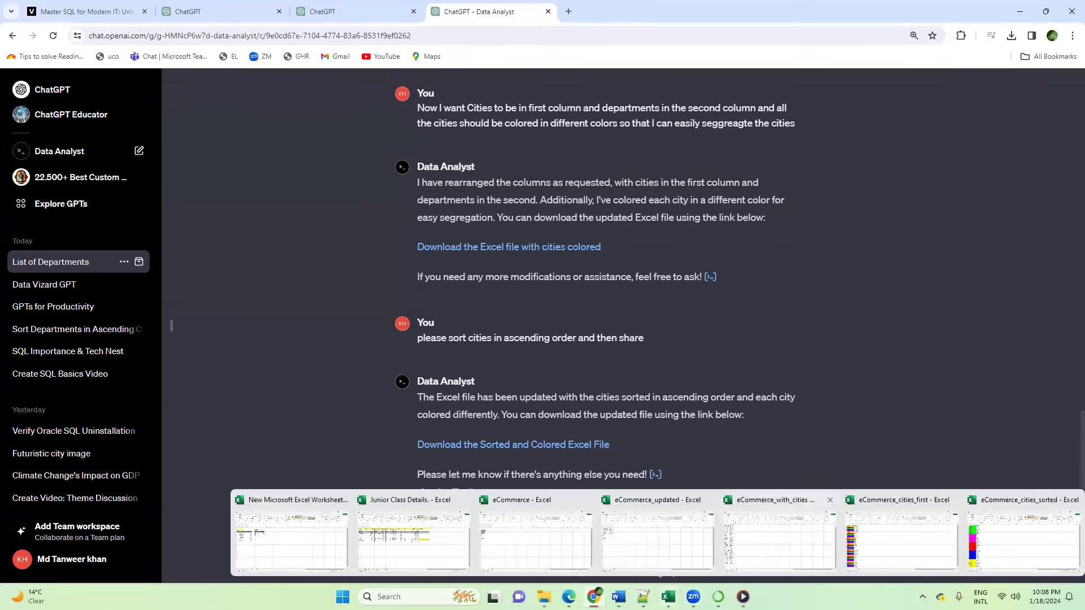
pyautogui.click(1031, 543)
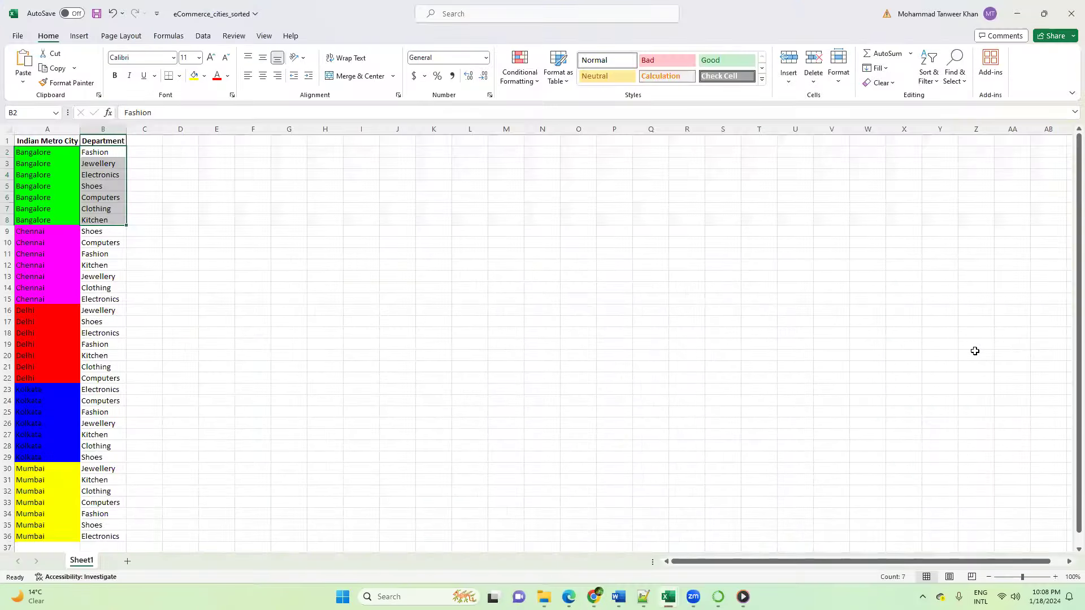
pyautogui.click(405, 392)
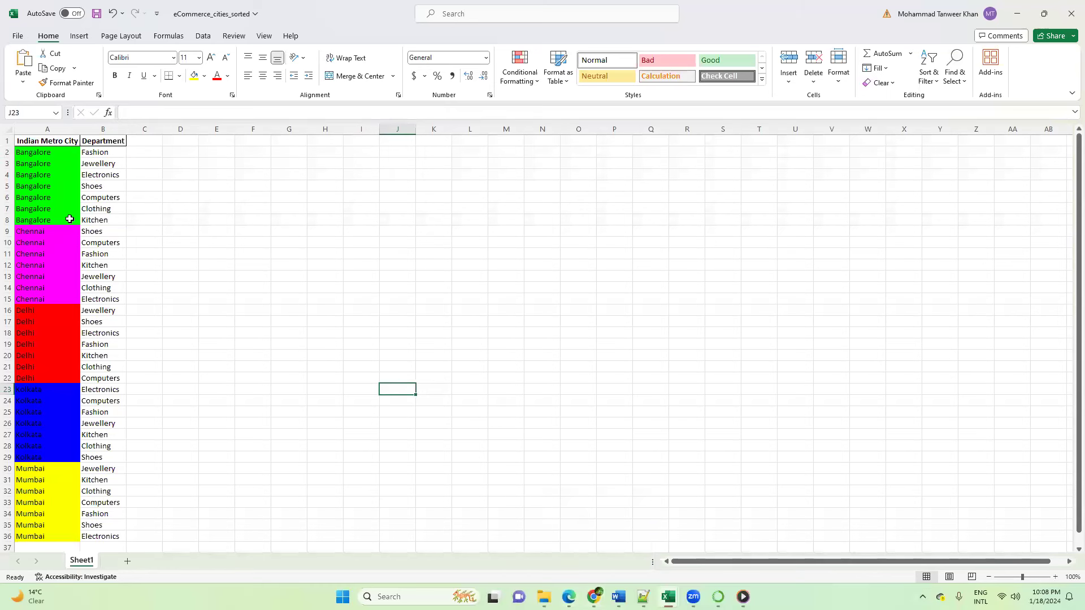
pyautogui.press('Left')
pyautogui.press('Left')
pyautogui.press('Left')
pyautogui.press('Left')
pyautogui.press('Left')
pyautogui.press('Up')
pyautogui.press('Up')
pyautogui.press('Up')
pyautogui.press('Up')
pyautogui.press('Up')
pyautogui.press('Up')
pyautogui.press('Up')
pyautogui.press('Up')
pyautogui.press('Up')
pyautogui.press('Up')
pyautogui.press('Up')
pyautogui.press('Up')
pyautogui.press('Up')
pyautogui.press('Up')
pyautogui.press('Up')
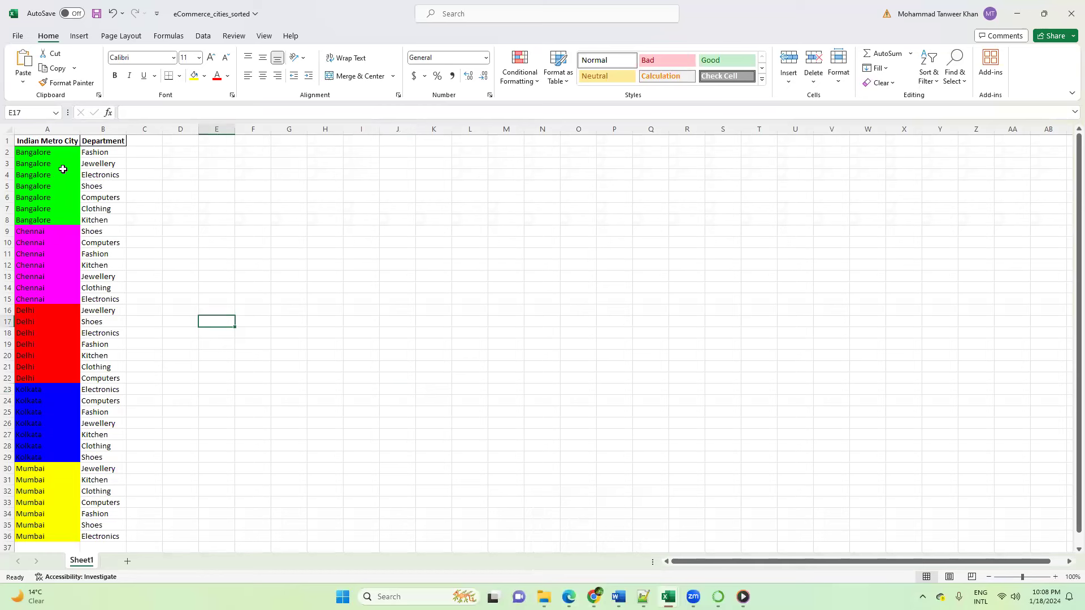
# Step: Examine the Bangalore rows with their departments and the empty column beside them, ending with C1:C8 selected
pyautogui.moveTo(31, 153); pyautogui.dragTo(84, 214)
pyautogui.hotkey('shift', 'Right')
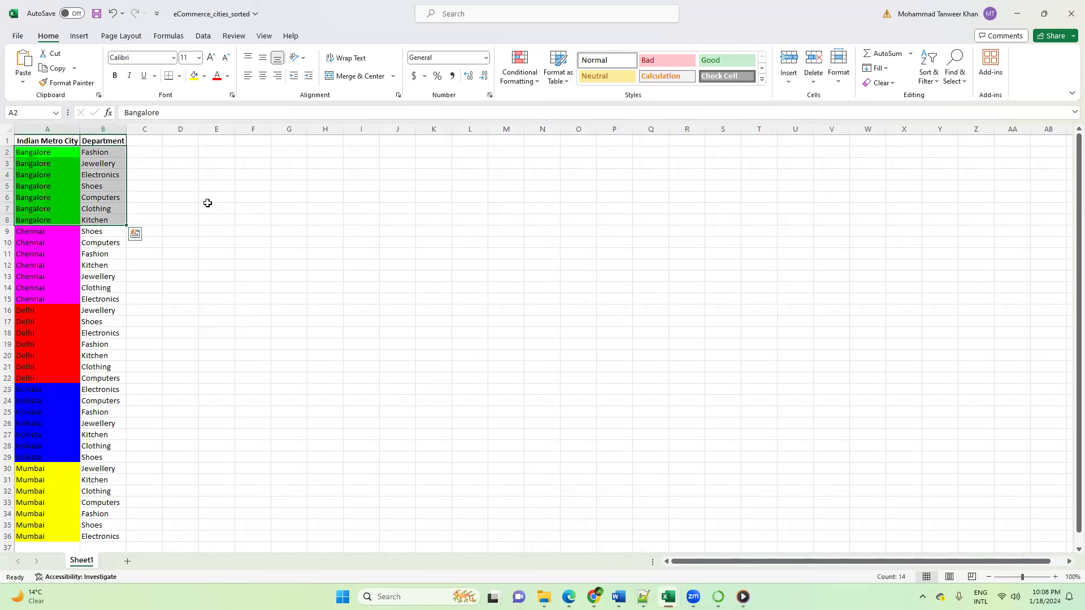
pyautogui.click(209, 205)
pyautogui.click(52, 153)
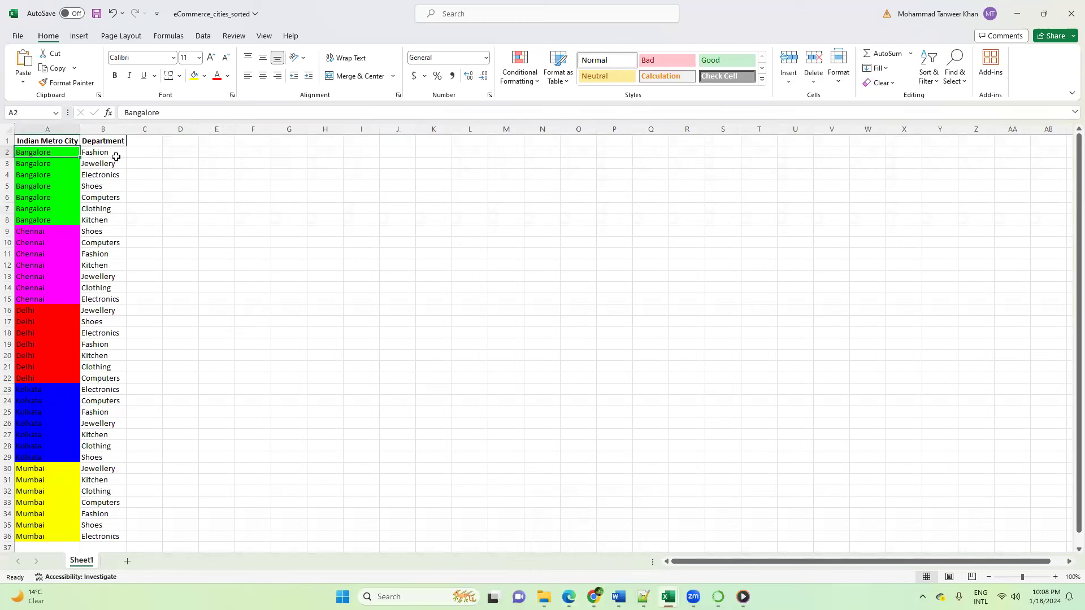
pyautogui.moveTo(142, 142); pyautogui.dragTo(144, 213)
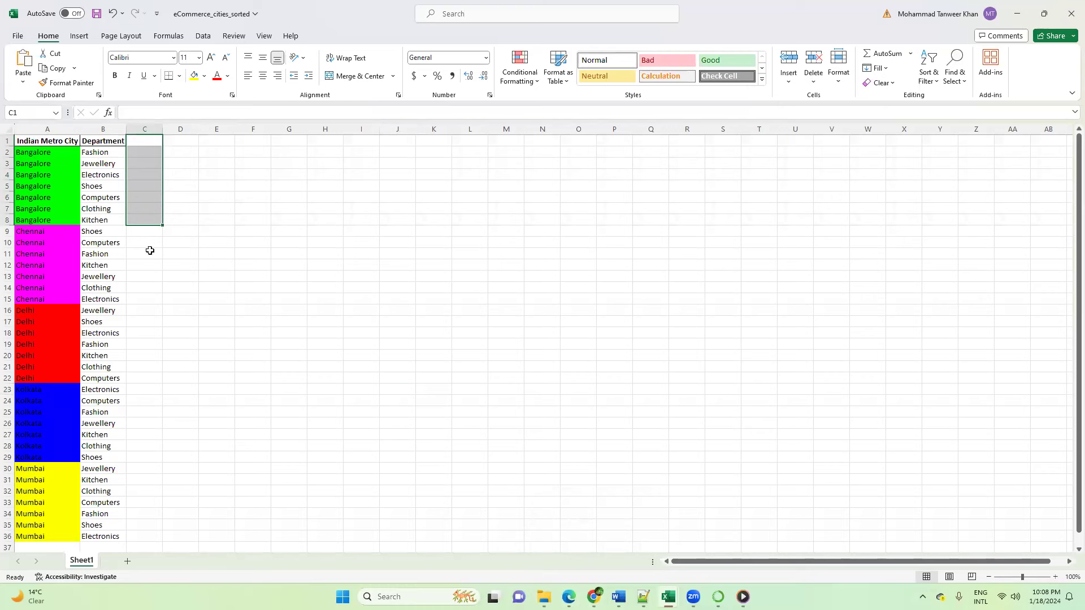
# Step: Return to ChatGPT and ask Data Analyst: "Please add a new column with customer name which must be some real names for all the records"
pyautogui.moveTo(593, 596)
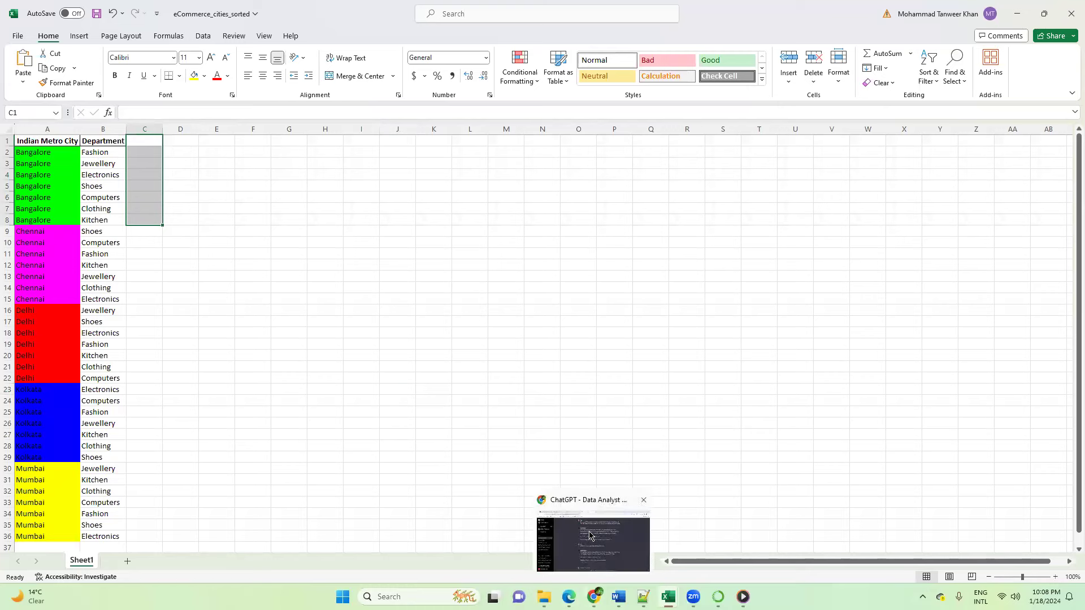
pyautogui.click(576, 548)
pyautogui.write('P')
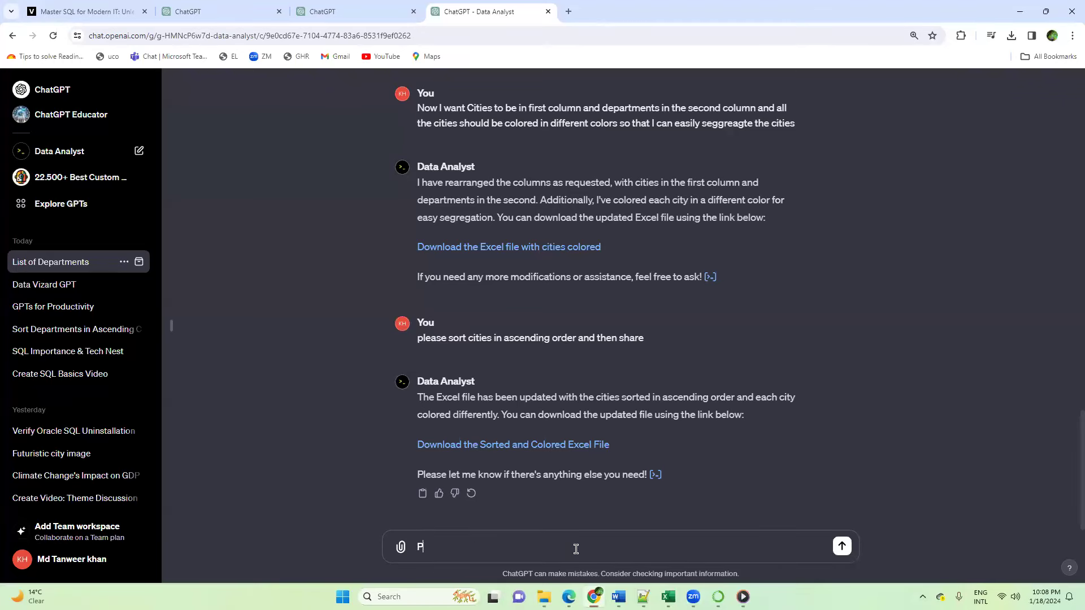
pyautogui.write('lease add a new col')
pyautogui.write('umn with customer name which mus')
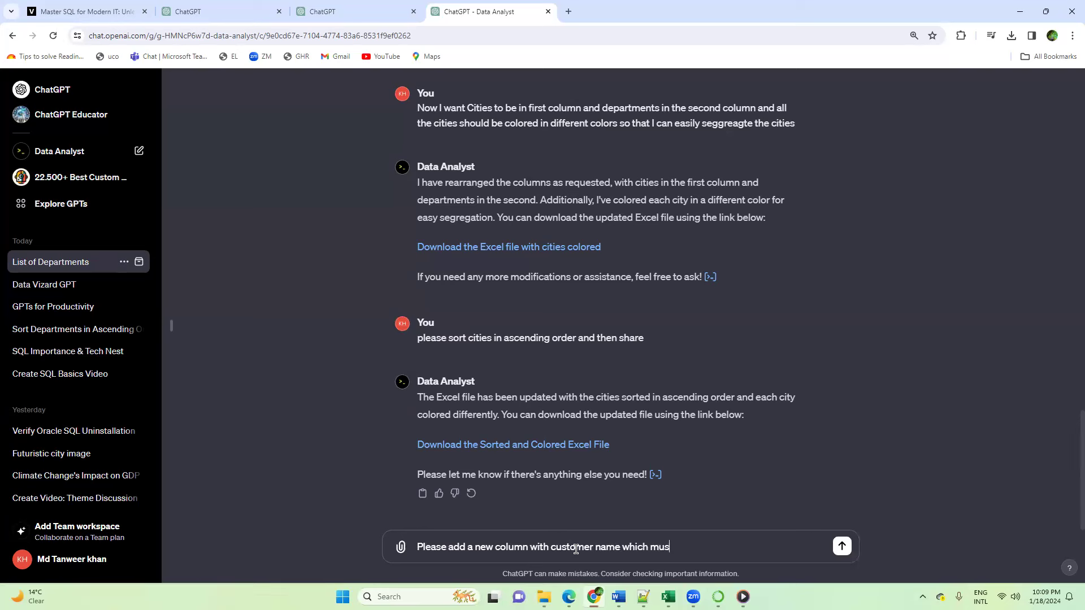
pyautogui.write('t be some real names for all the records')
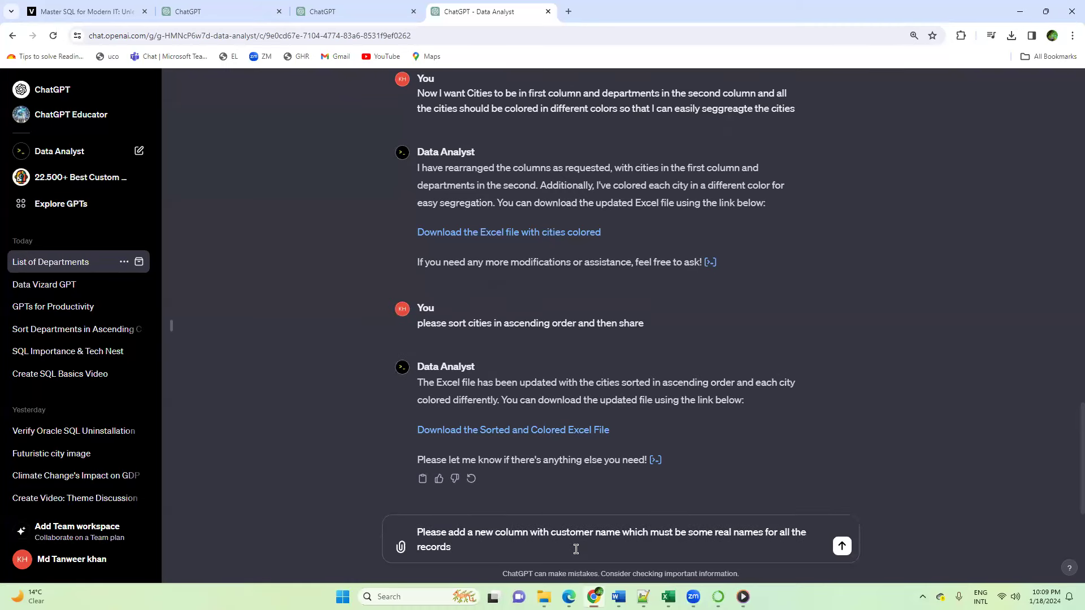
pyautogui.press('Return')
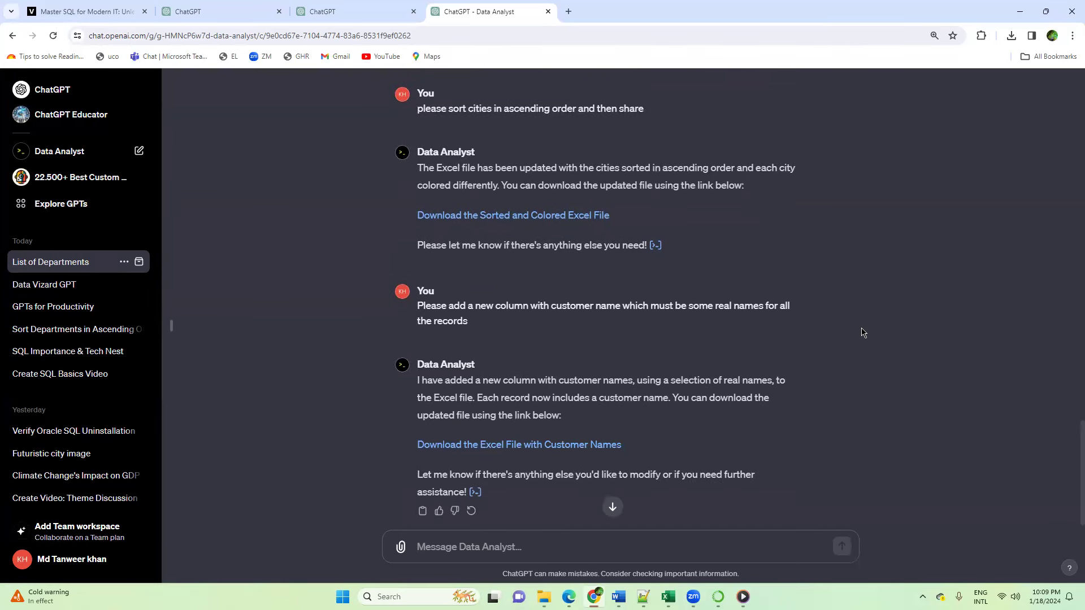
# Step: Download the Excel file with customer names and save it as eCommerce_with_customer_names in the Downloads folder
pyautogui.click(538, 449)
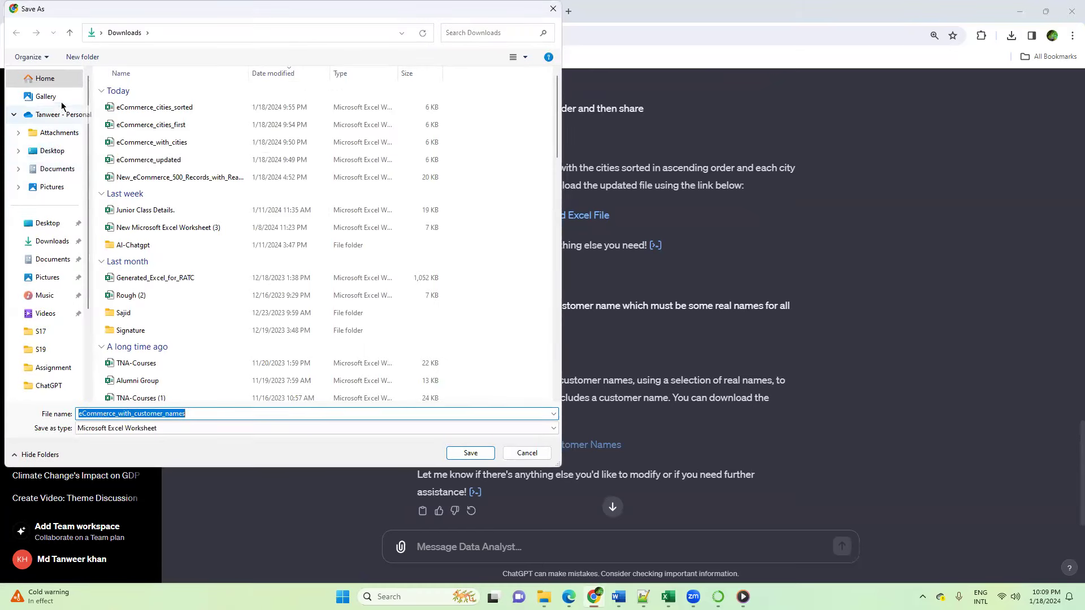
pyautogui.click(55, 243)
pyautogui.click(471, 453)
# Step: Switch to the Downloads folder in File Explorer, open eCommerce_with_customer_names in Excel and enable editing
pyautogui.moveTo(543, 597)
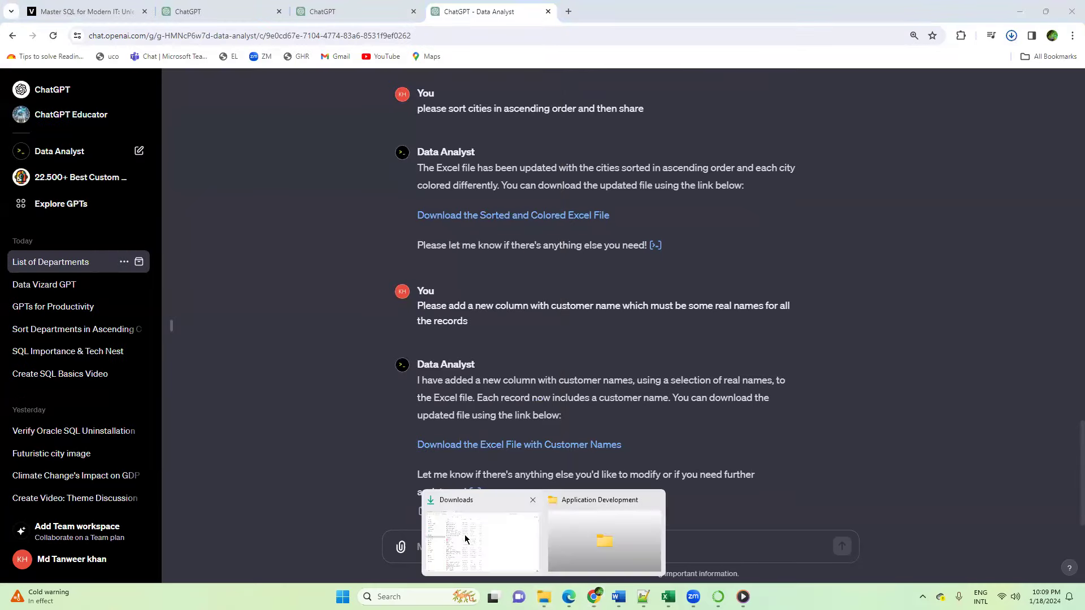
pyautogui.click(464, 538)
pyautogui.click(97, 33)
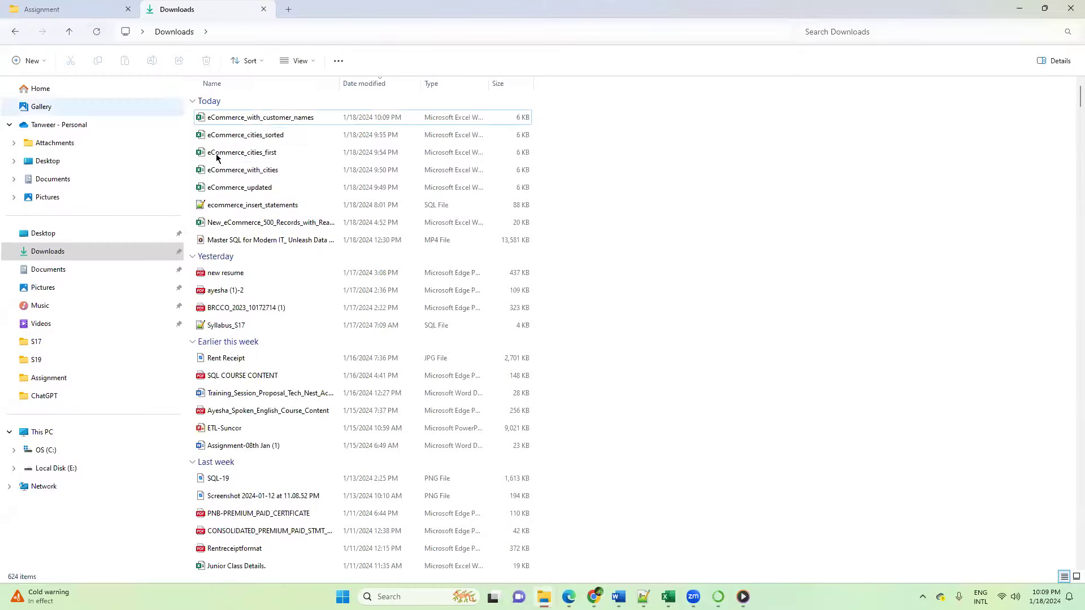
pyautogui.click(281, 119)
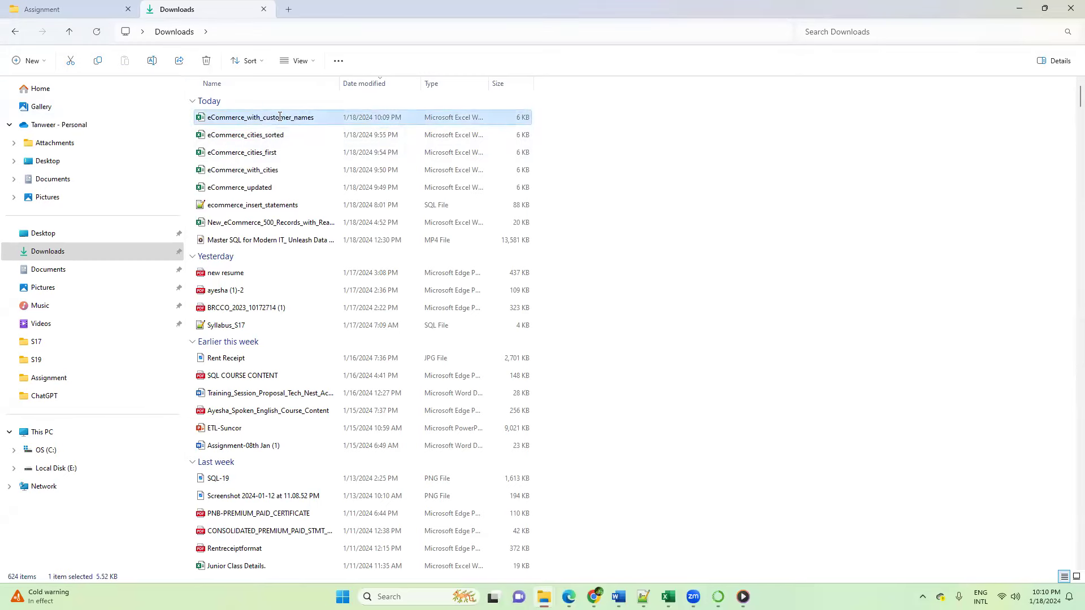
pyautogui.doubleClick(279, 117)
pyautogui.click(267, 184)
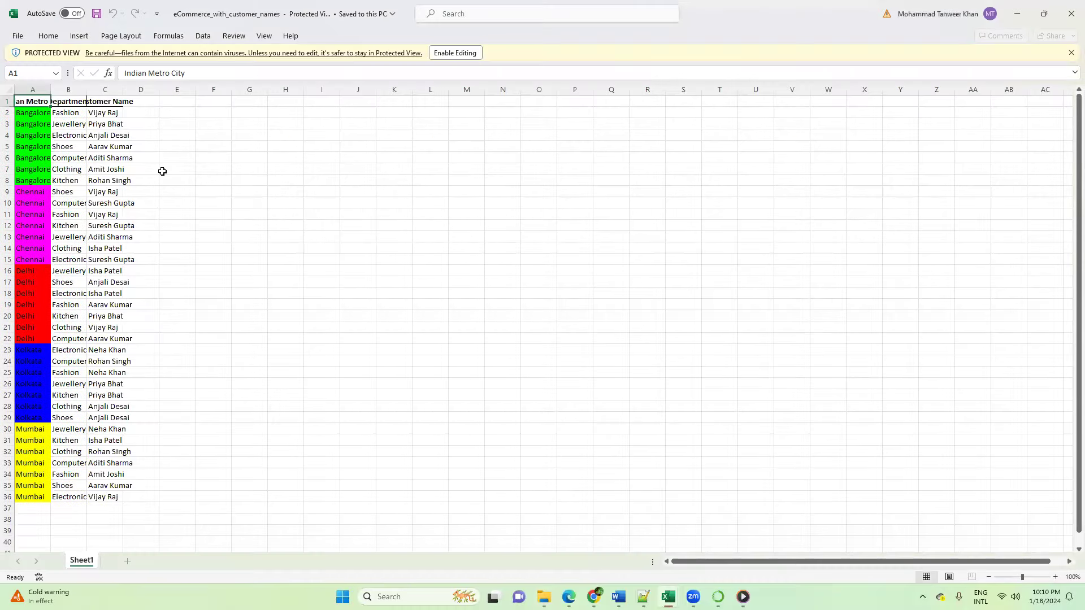
pyautogui.click(462, 53)
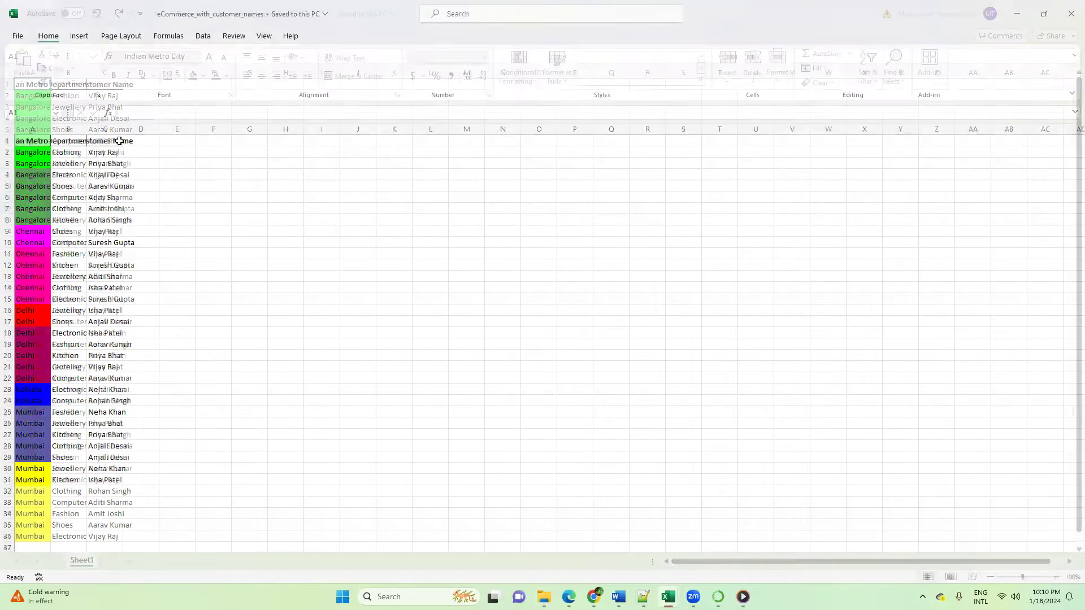
# Step: Fit the widths of the Customer Name and Department columns to their contents
pyautogui.doubleClick(123, 128)
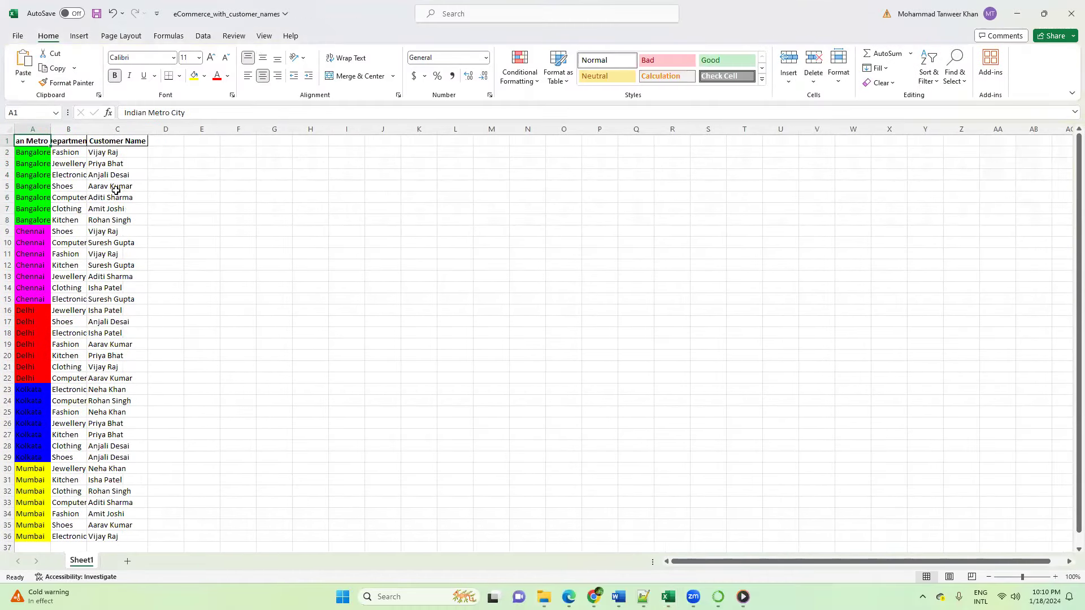
pyautogui.click(113, 175)
pyautogui.doubleClick(87, 129)
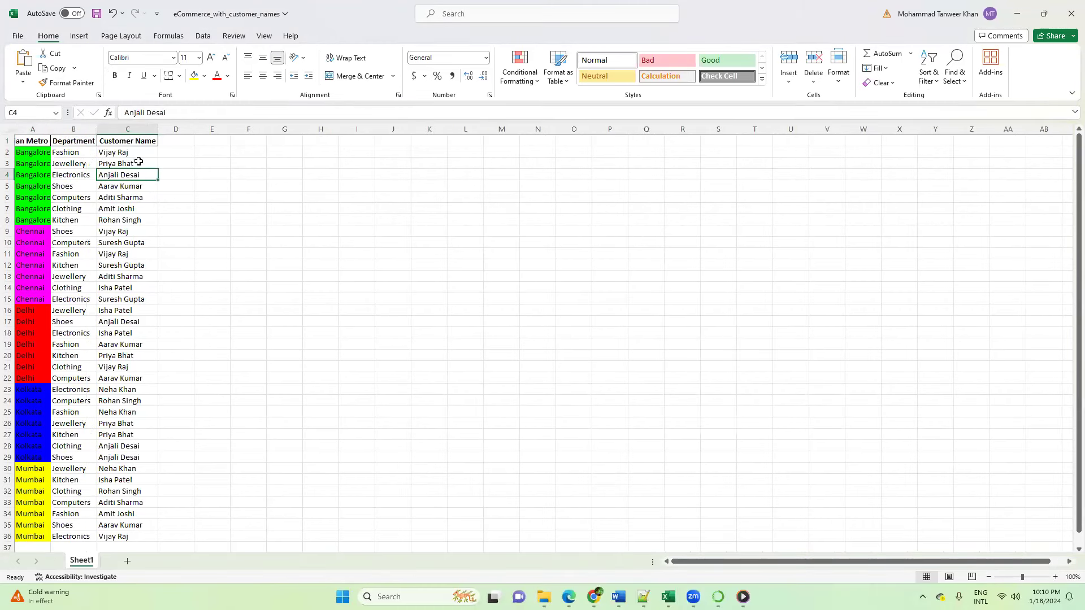
# Step: Examine all the customer names in C2:C36 down to the last record
pyautogui.moveTo(138, 152); pyautogui.dragTo(157, 540)
pyautogui.scroll(-2, 166, 442)
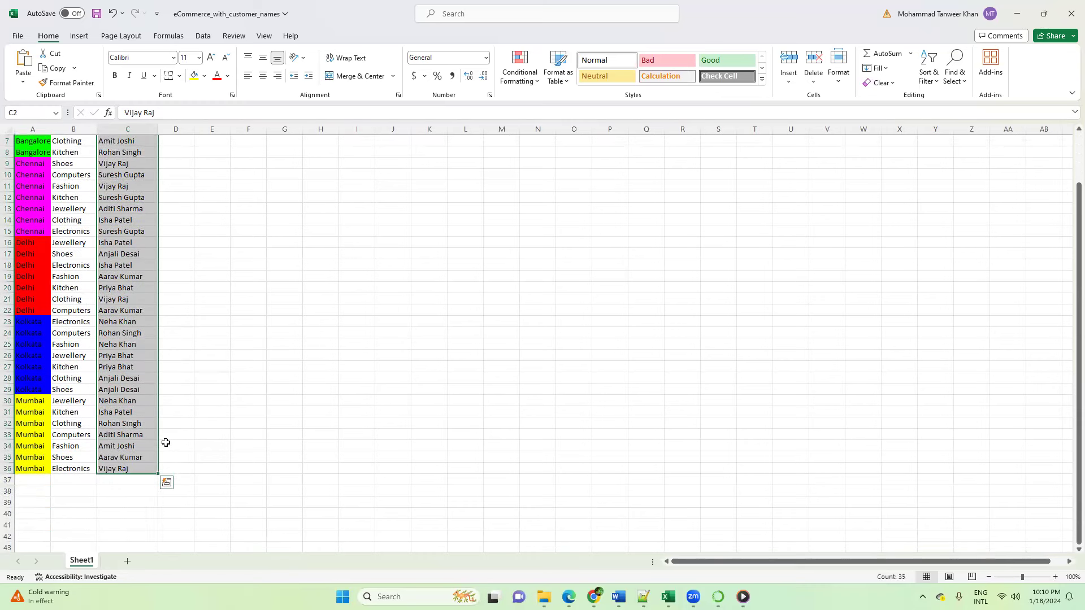
pyautogui.scroll(2, 166, 442)
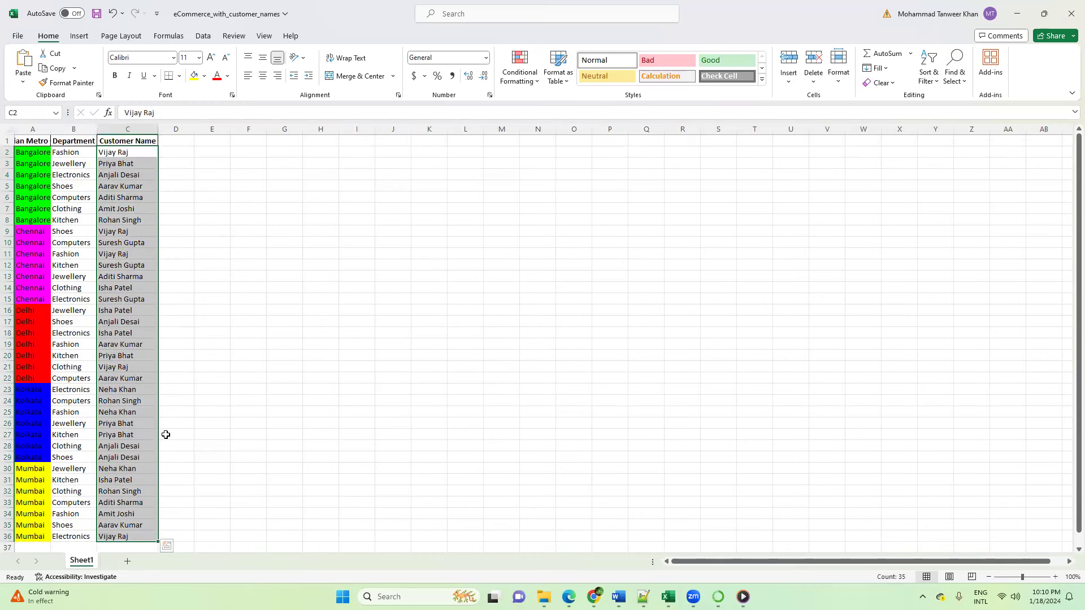
pyautogui.click(244, 359)
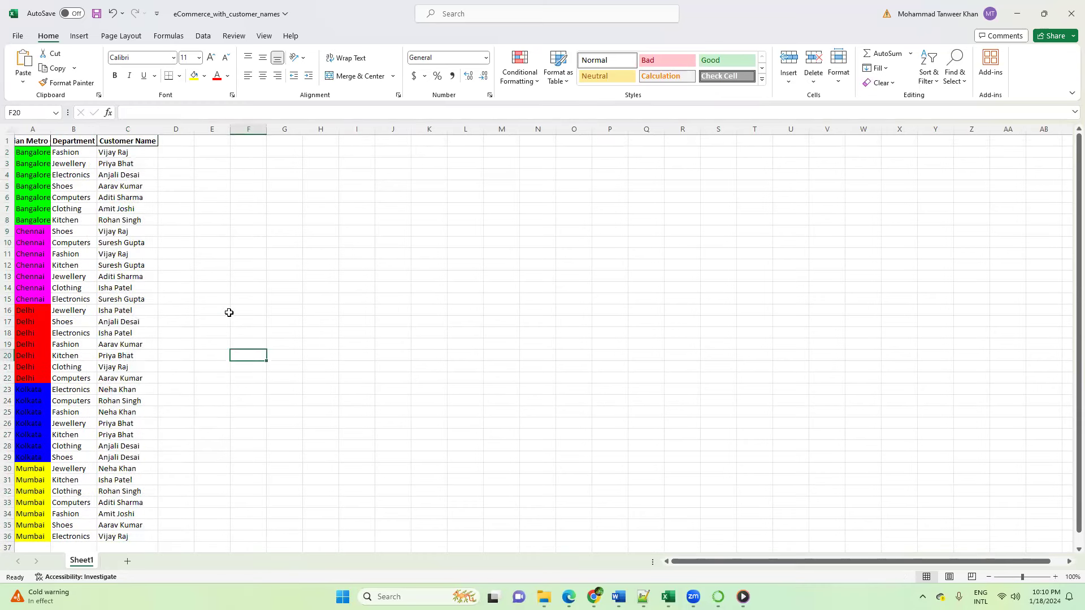
# Step: Widen the Indian Metro City column and check the city, department and customer of the first record in A2:C2
pyautogui.moveTo(51, 129); pyautogui.dragTo(65, 130)
pyautogui.click(48, 154)
pyautogui.click(89, 153)
pyautogui.moveTo(138, 152); pyautogui.dragTo(54, 148)
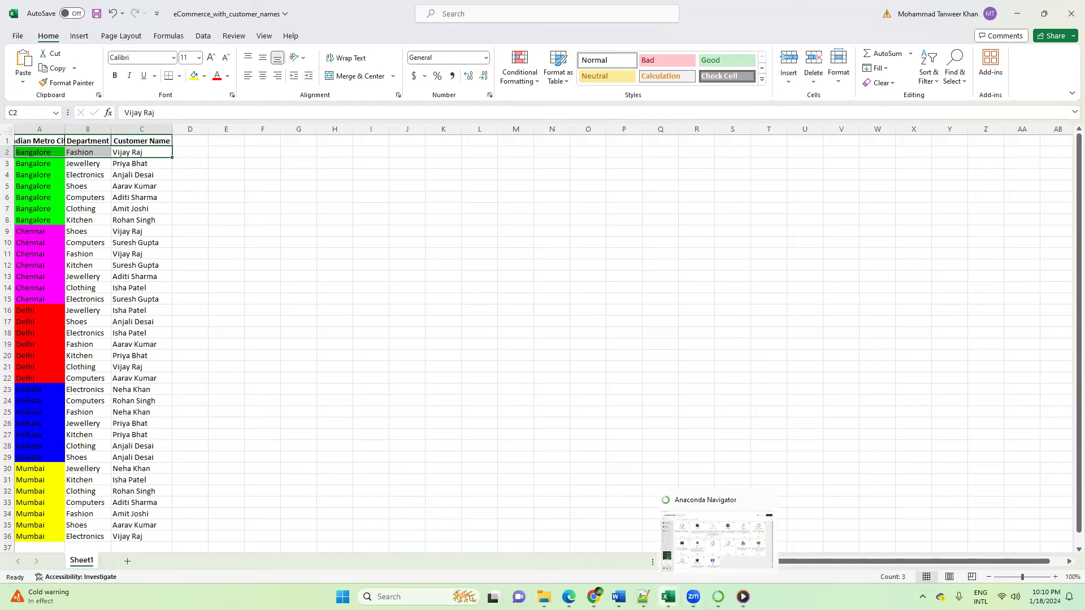
# Step: Return to ChatGPT and send "I want atleast 500 such records which should be uniformly distributed across all the cities and departments"
pyautogui.moveTo(593, 597)
pyautogui.click(585, 543)
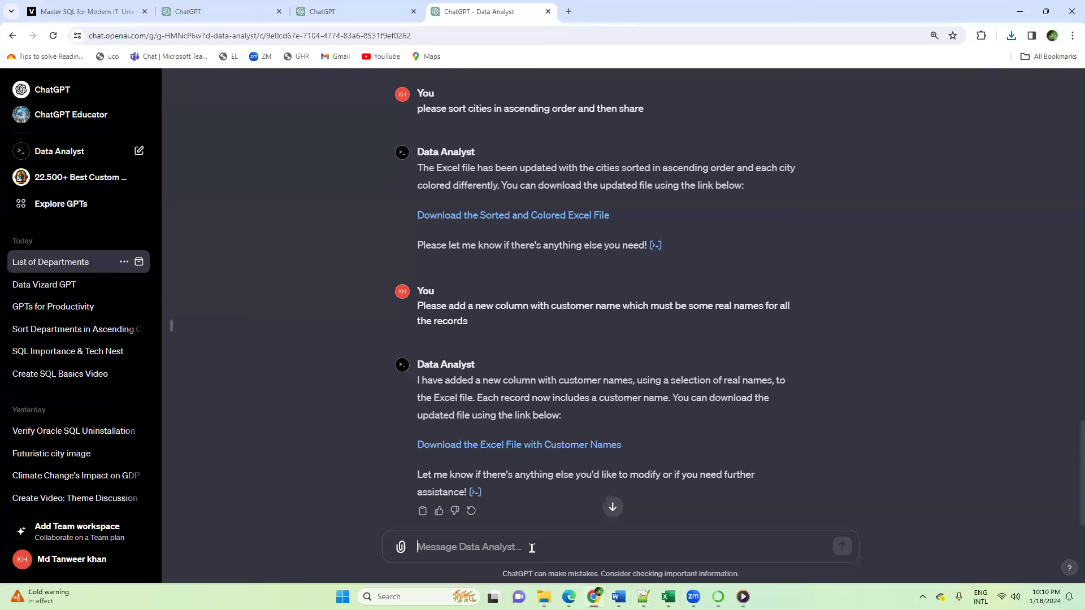
pyautogui.write('I wa')
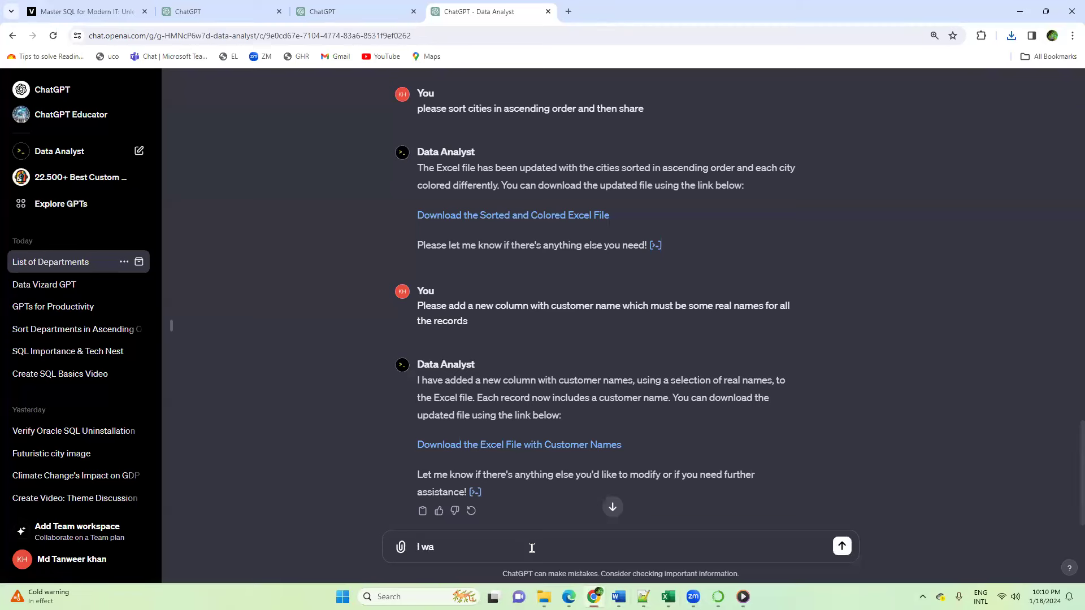
pyautogui.write('nt atleast 500 such records which should be uniformly distributed across all')
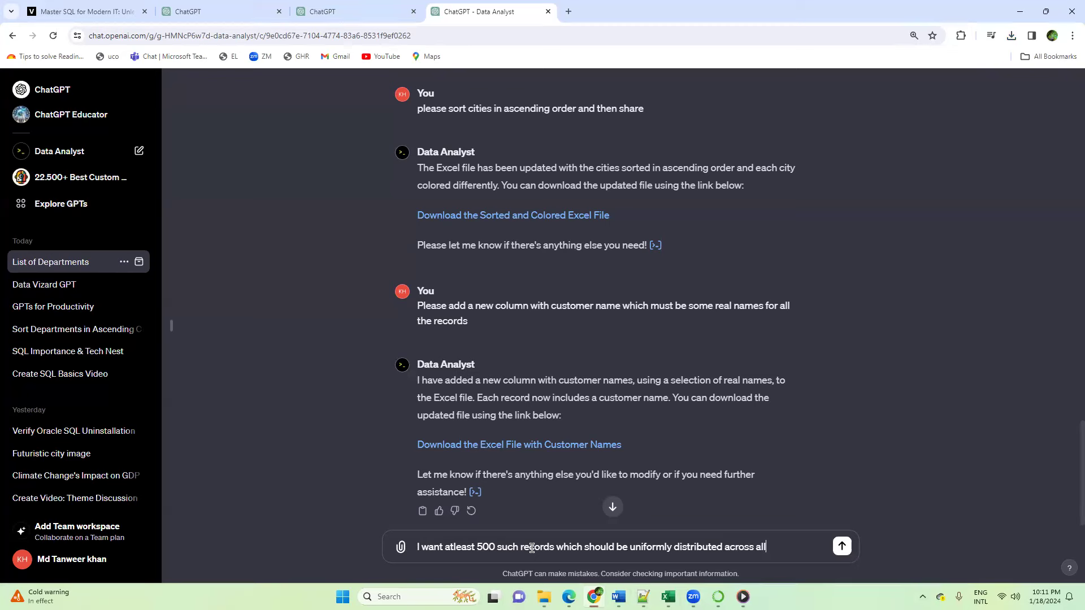
pyautogui.write(' the cities and departments')
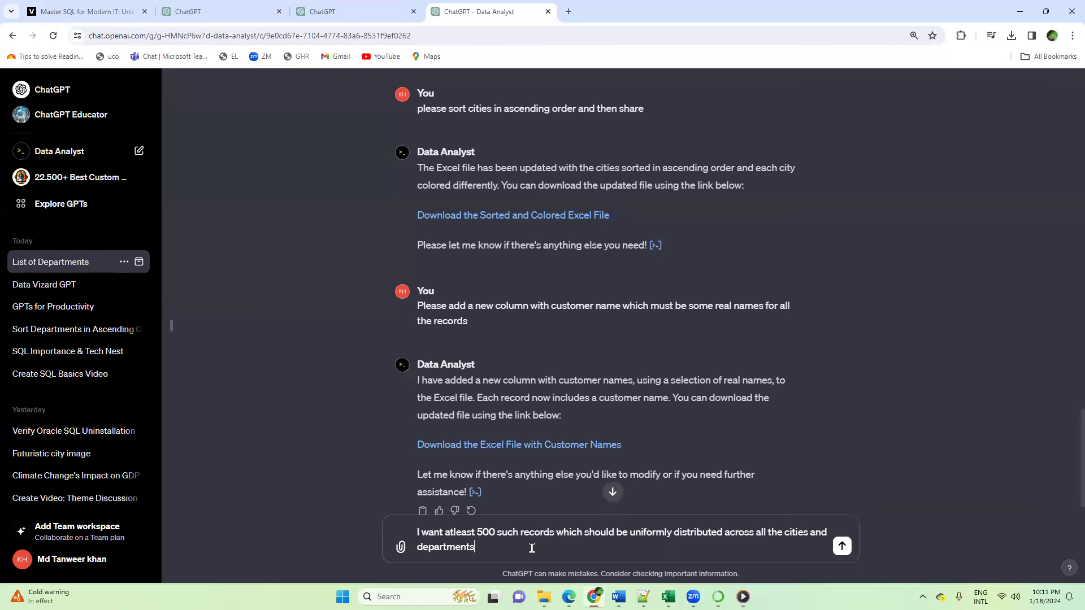
pyautogui.press('Return')
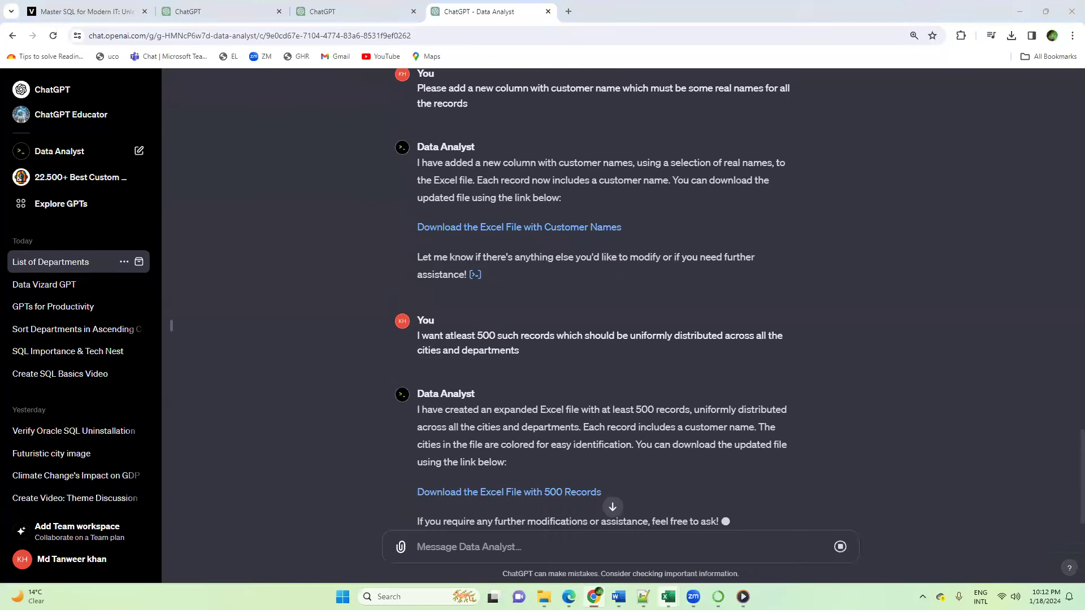
# Step: Try to close the open Excel windows, and download the 500-record file as eCommerce_expanded_500_records into the Downloads folder
pyautogui.rightClick(667, 597)
pyautogui.click(655, 566)
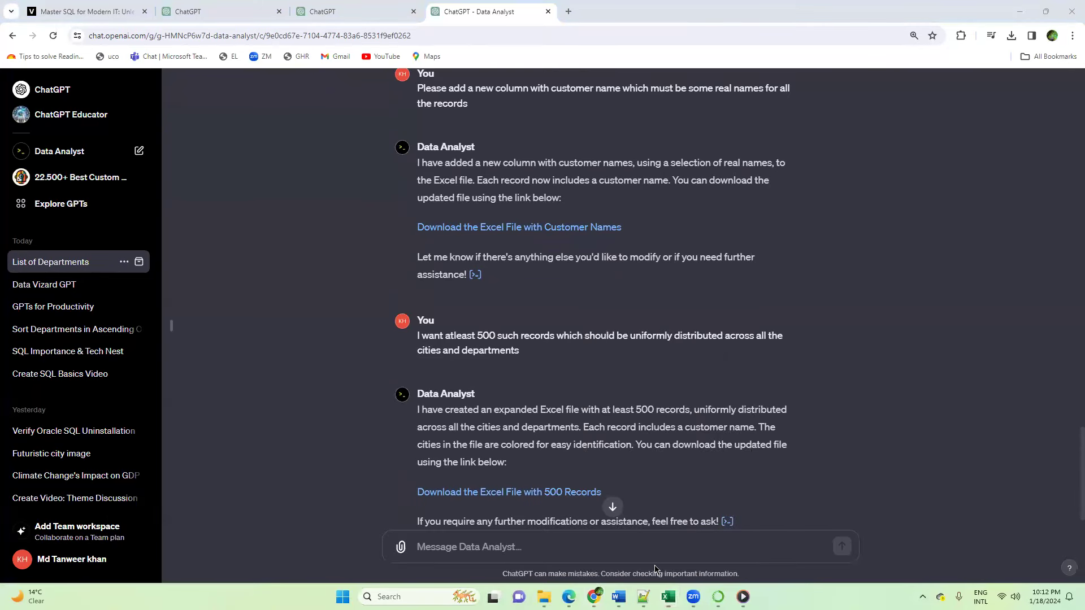
pyautogui.click(491, 499)
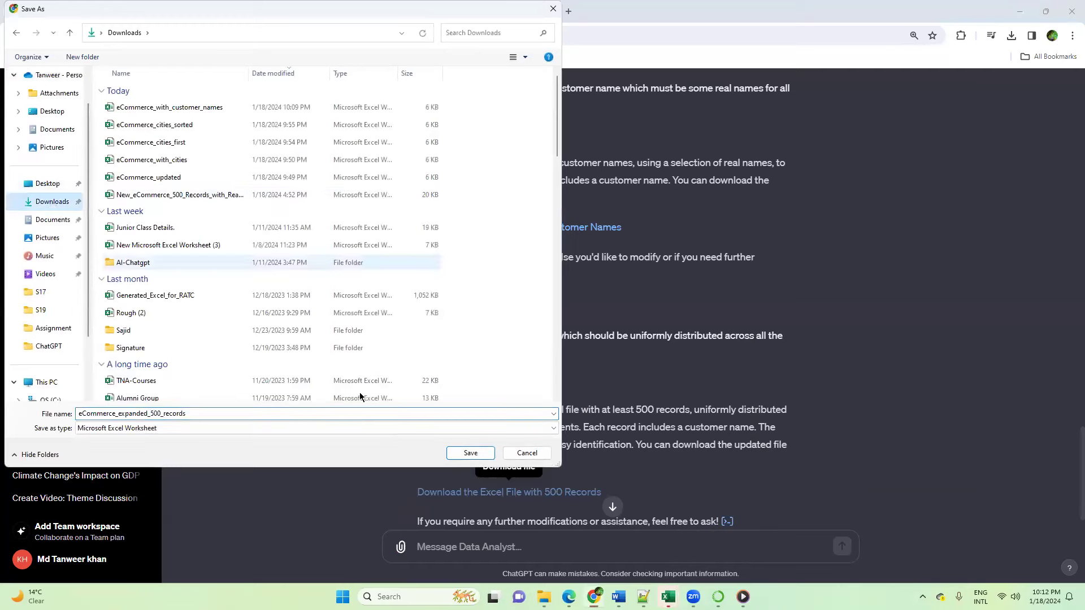
pyautogui.click(473, 453)
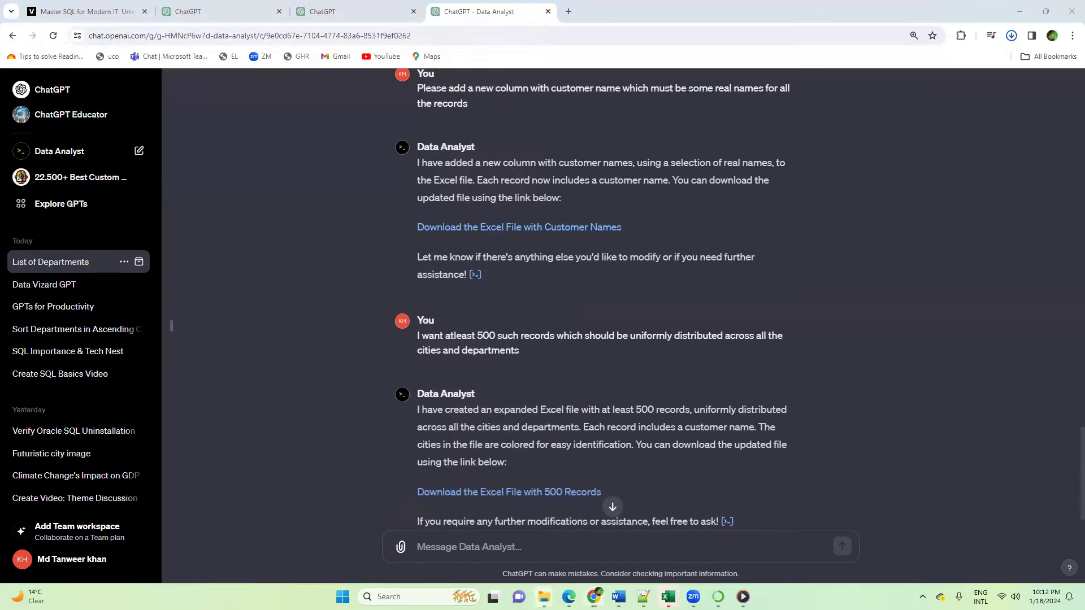
# Step: Refresh the Downloads folder in File Explorer and try to open the eCommerce_expanded_500_records workbook
pyautogui.moveTo(544, 594)
pyautogui.click(497, 545)
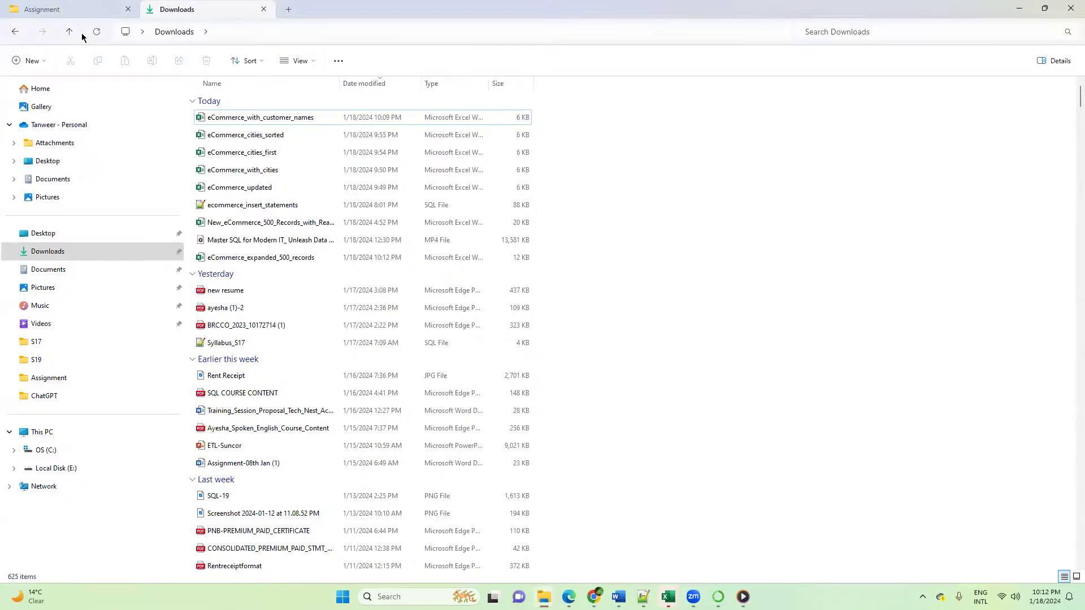
pyautogui.click(96, 31)
pyautogui.doubleClick(255, 120)
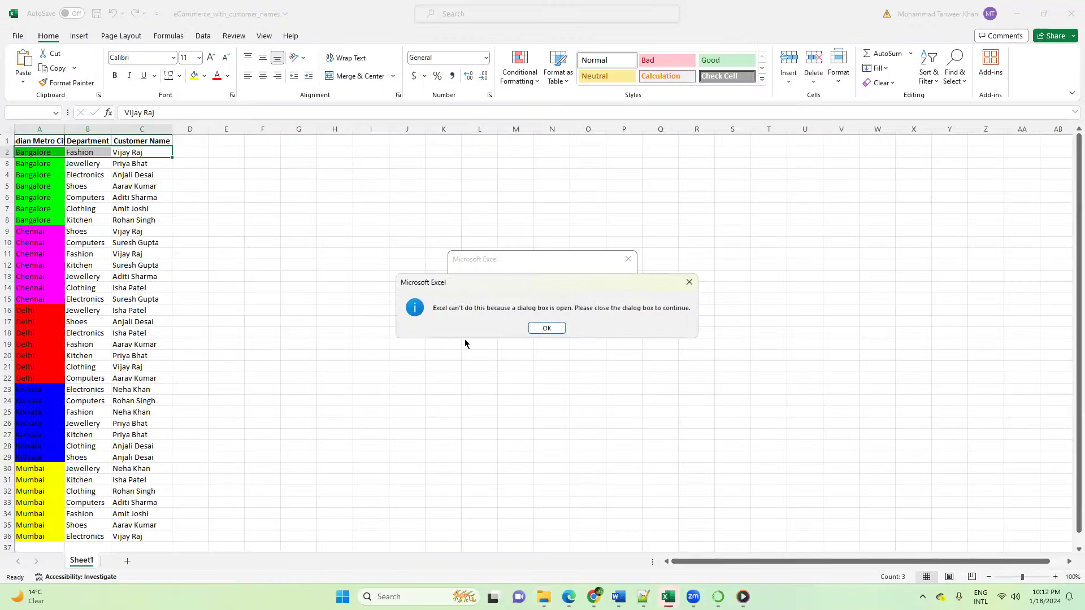
pyautogui.click(546, 329)
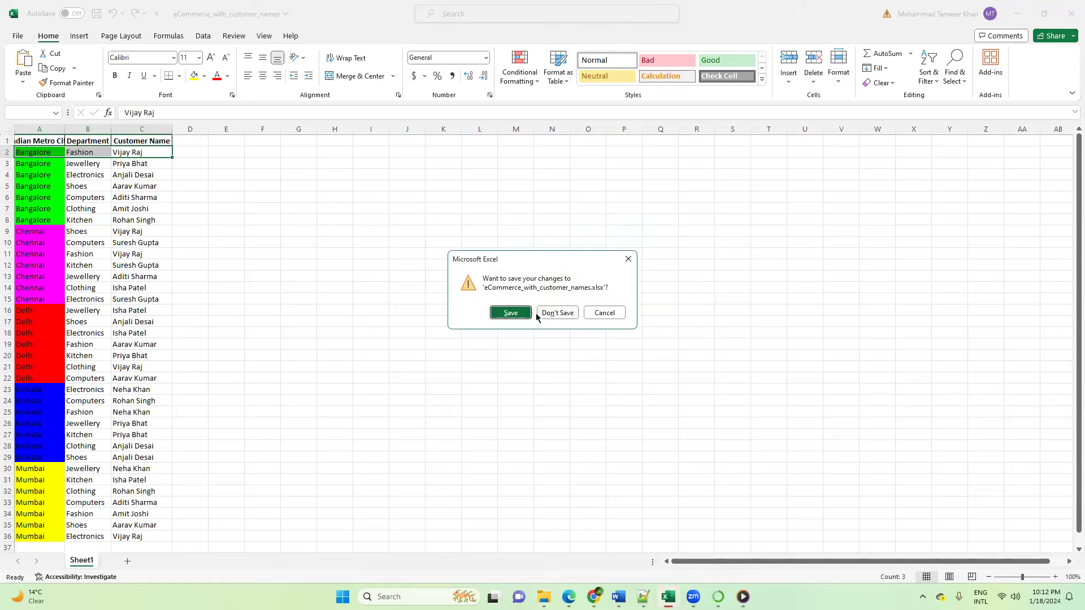
# Step: Close the open workbooks, including eCommerce_with_customer_names and eCommerce_cities_sorted, without saving their changes
pyautogui.click(546, 314)
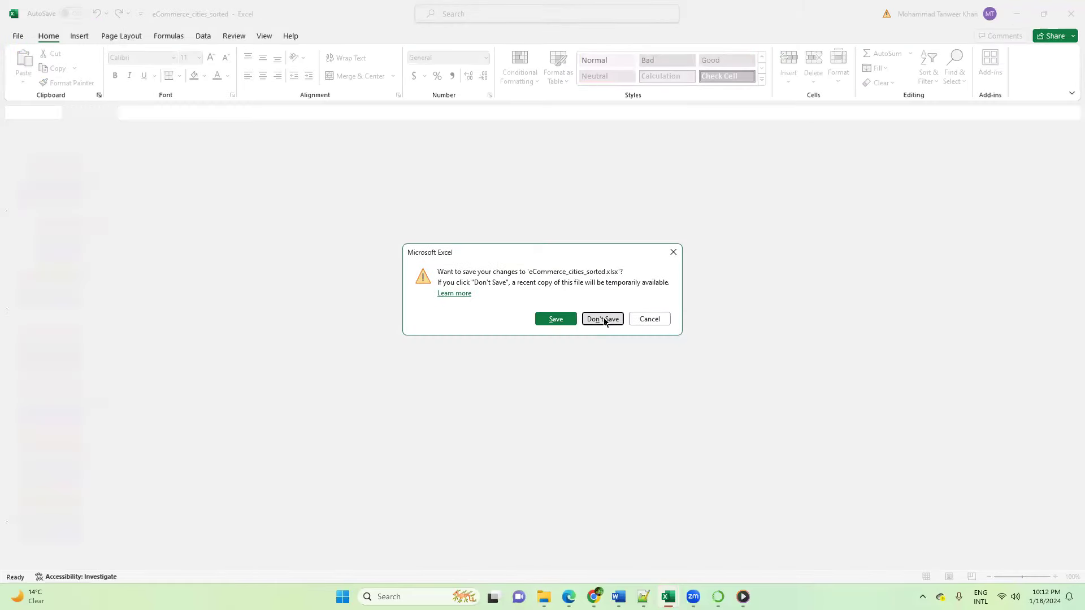
pyautogui.click(602, 319)
pyautogui.click(602, 319)
pyautogui.click(602, 319)
pyautogui.click(602, 318)
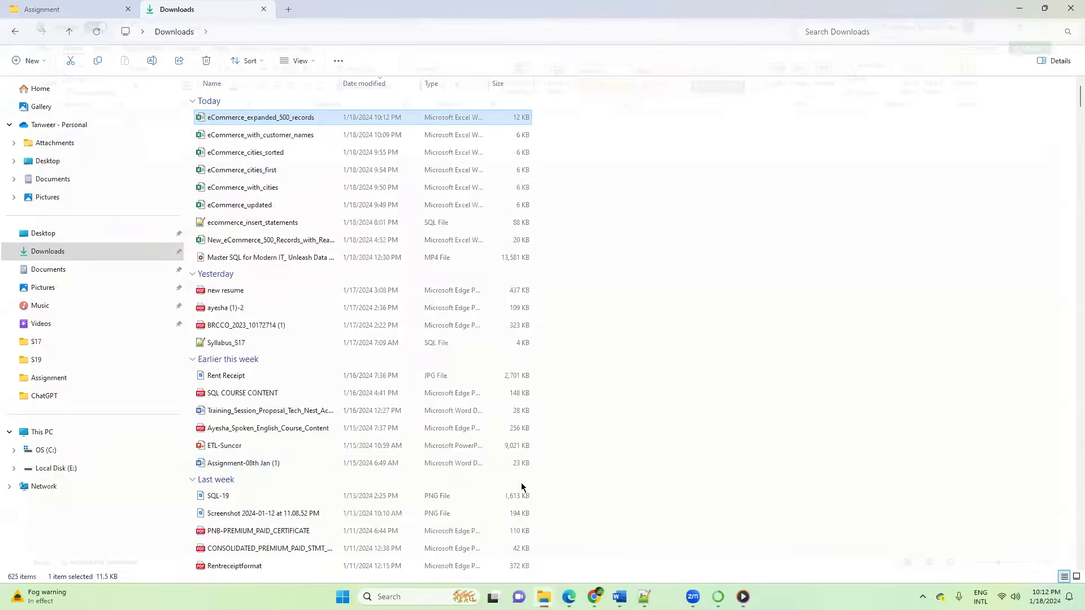
# Step: Open eCommerce_expanded_500_records from the Downloads folder and enable editing
pyautogui.doubleClick(297, 118)
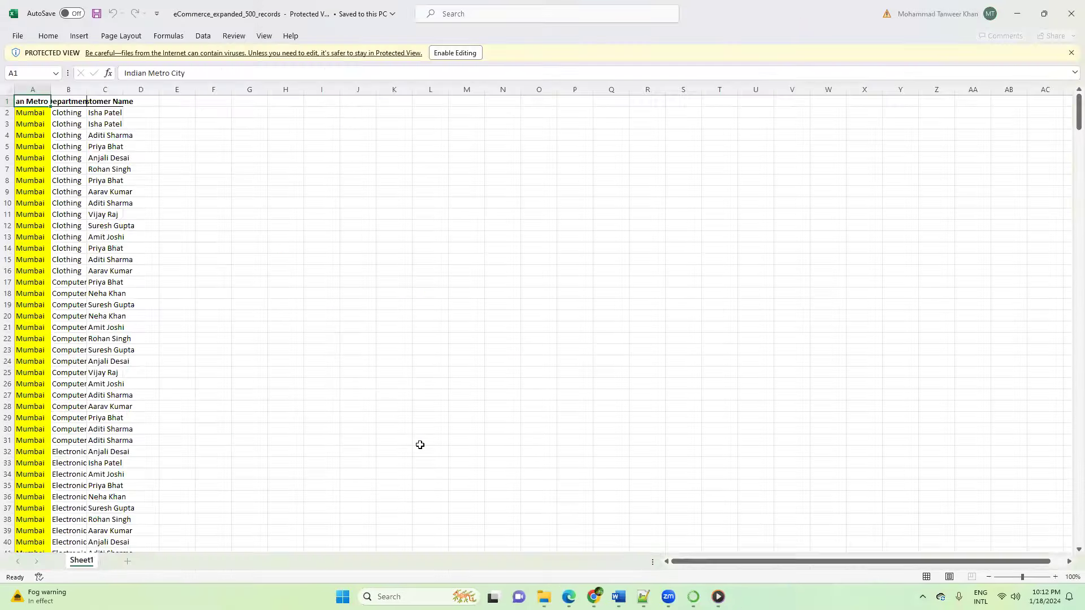
pyautogui.click(467, 53)
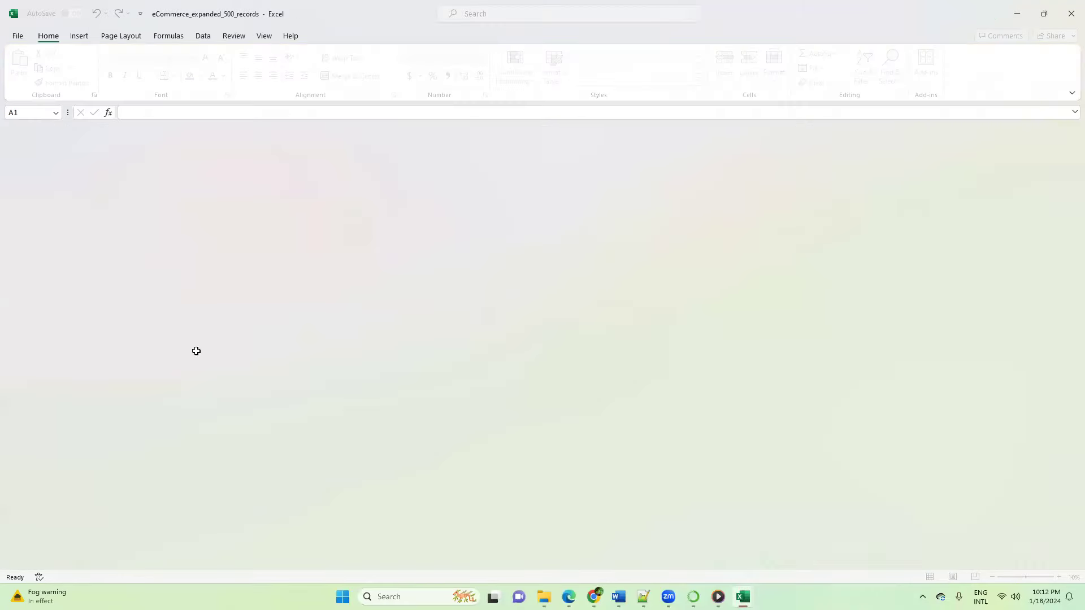
# Step: Examine the expanded records down to the last row, and widen the Customer Name column to show its full heading
pyautogui.scroll(-19, 115, 316)
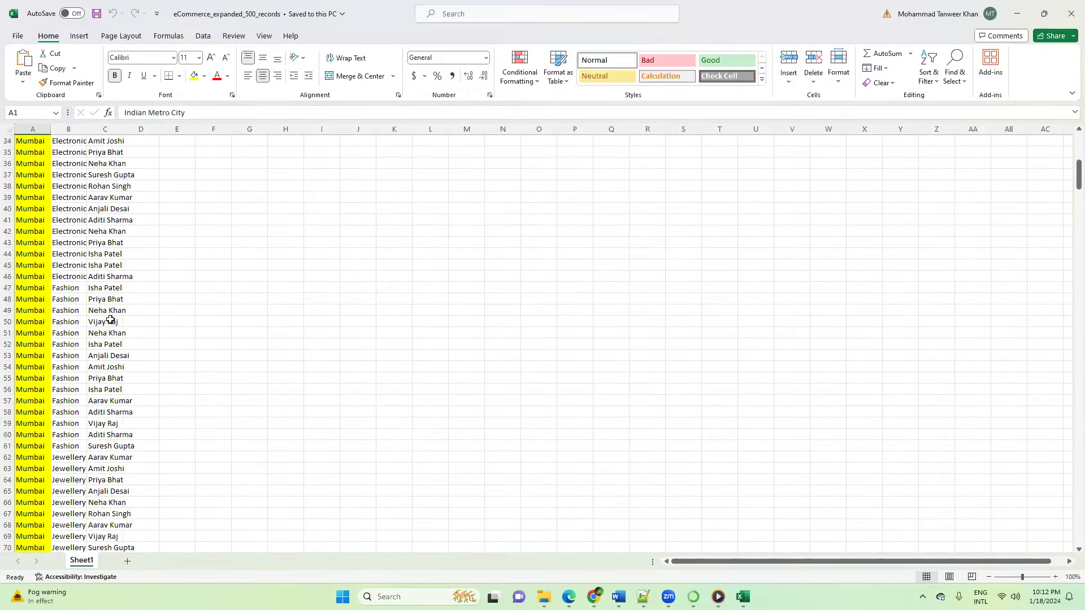
pyautogui.scroll(-20, 107, 324)
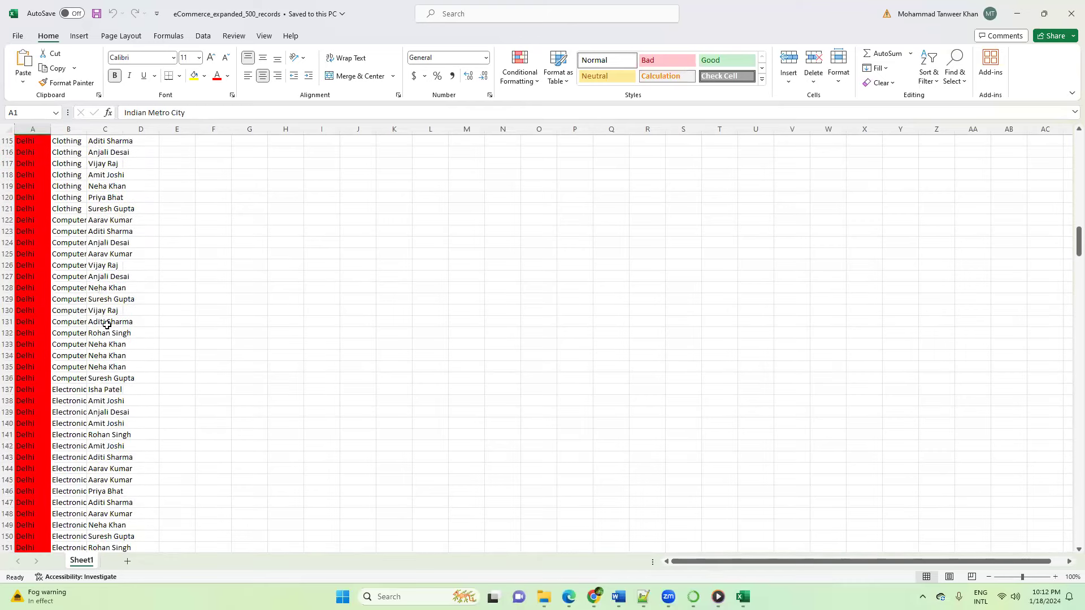
pyautogui.scroll(-3, 192, 309)
pyautogui.moveTo(1077, 279); pyautogui.dragTo(1068, 559)
pyautogui.scroll(-3, 399, 392)
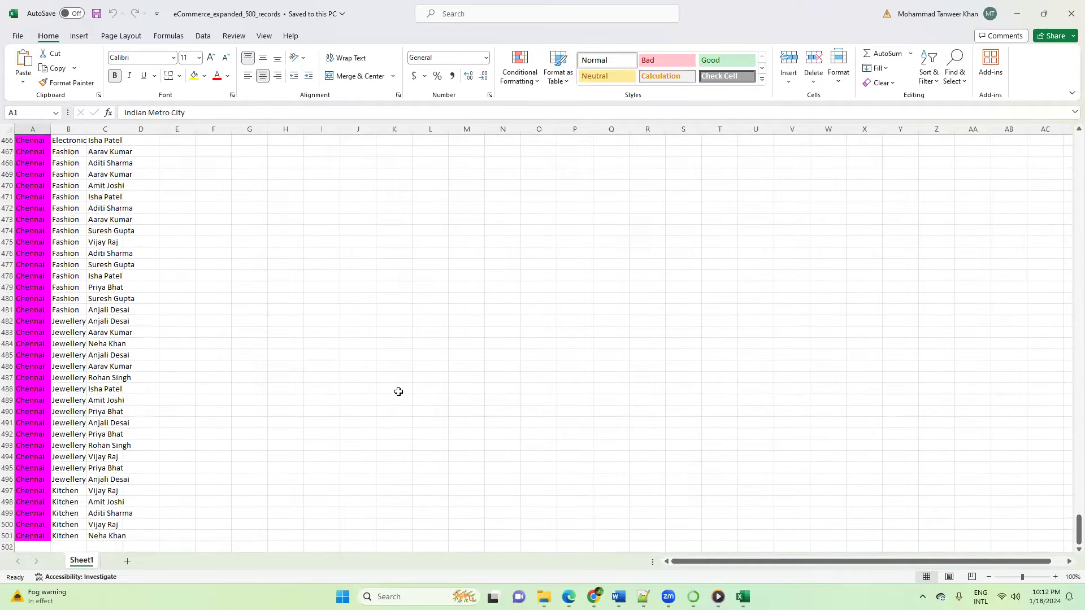
pyautogui.scroll(-2, 399, 392)
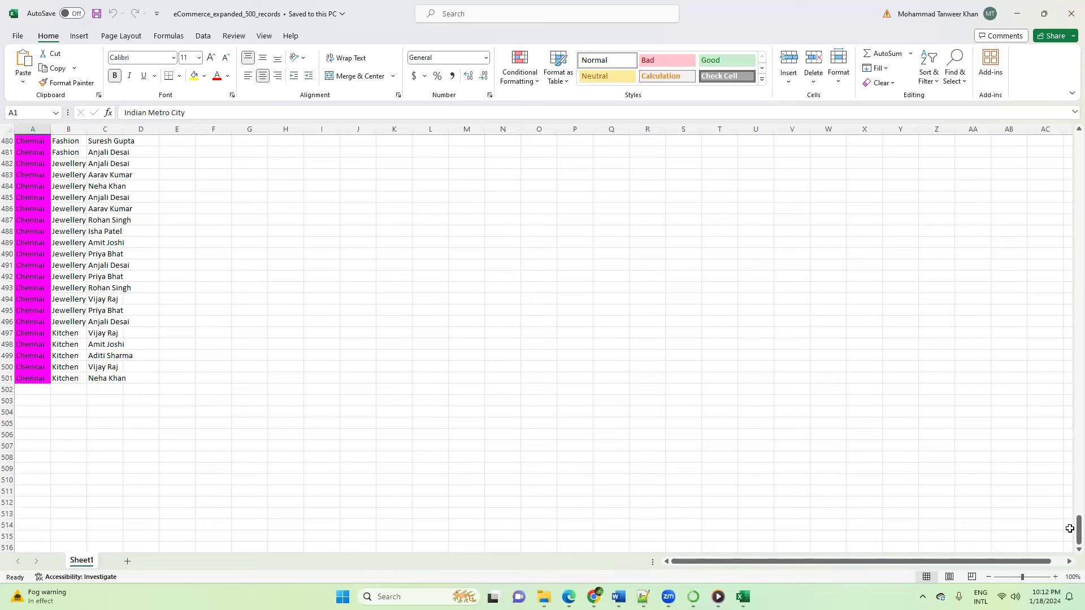
pyautogui.moveTo(1067, 537); pyautogui.dragTo(117, 199)
pyautogui.scroll(10, 117, 199)
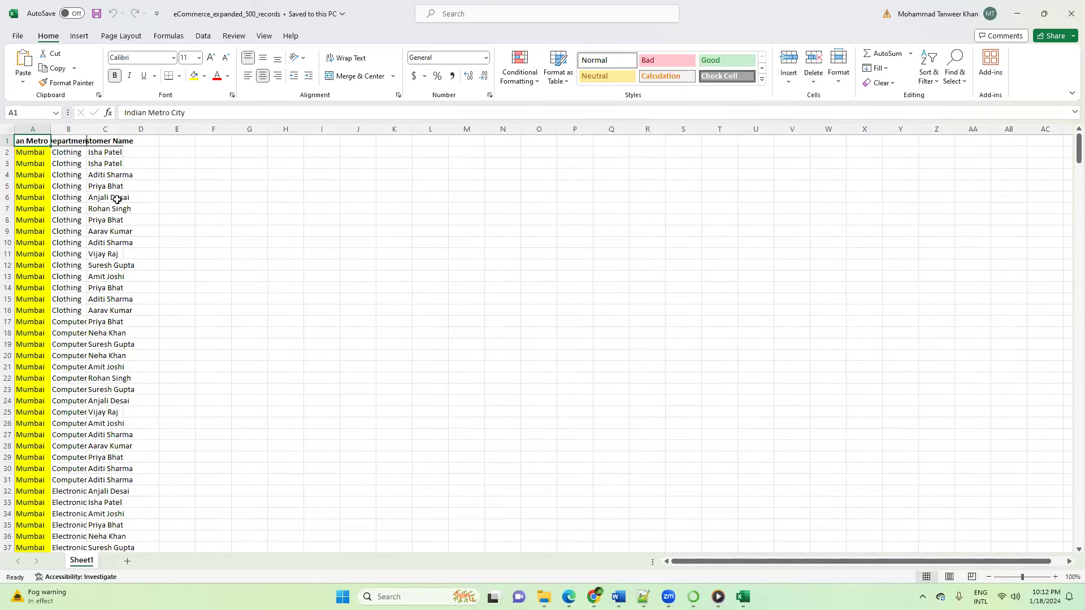
pyautogui.moveTo(122, 130); pyautogui.dragTo(172, 136)
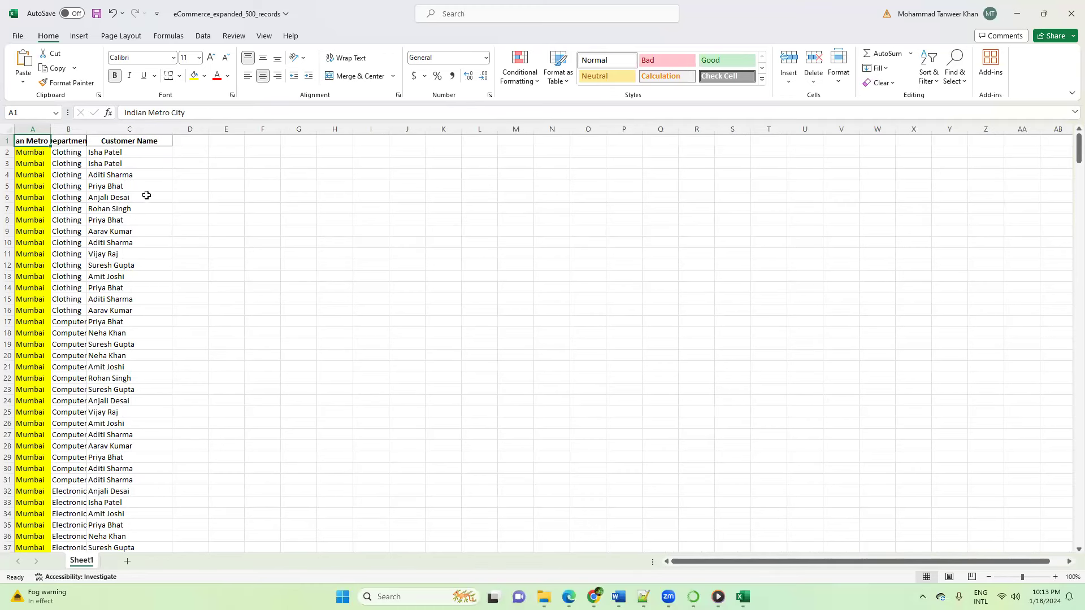
# Step: Return to ChatGPT and send "Now add a new column lets say Transaction Date and add dates for each and every record"
pyautogui.moveTo(544, 597)
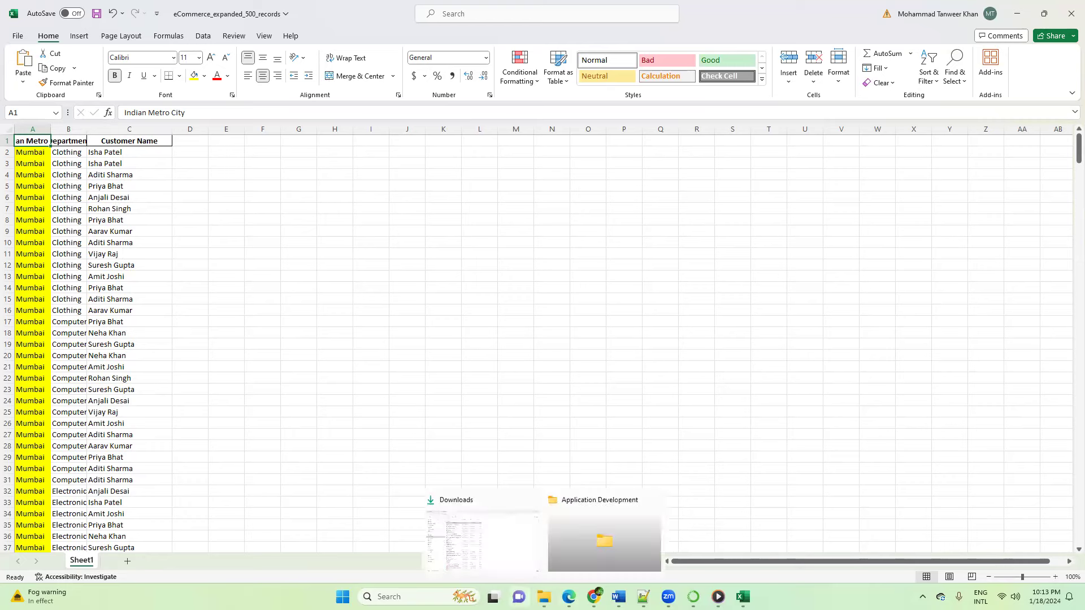
pyautogui.moveTo(593, 597)
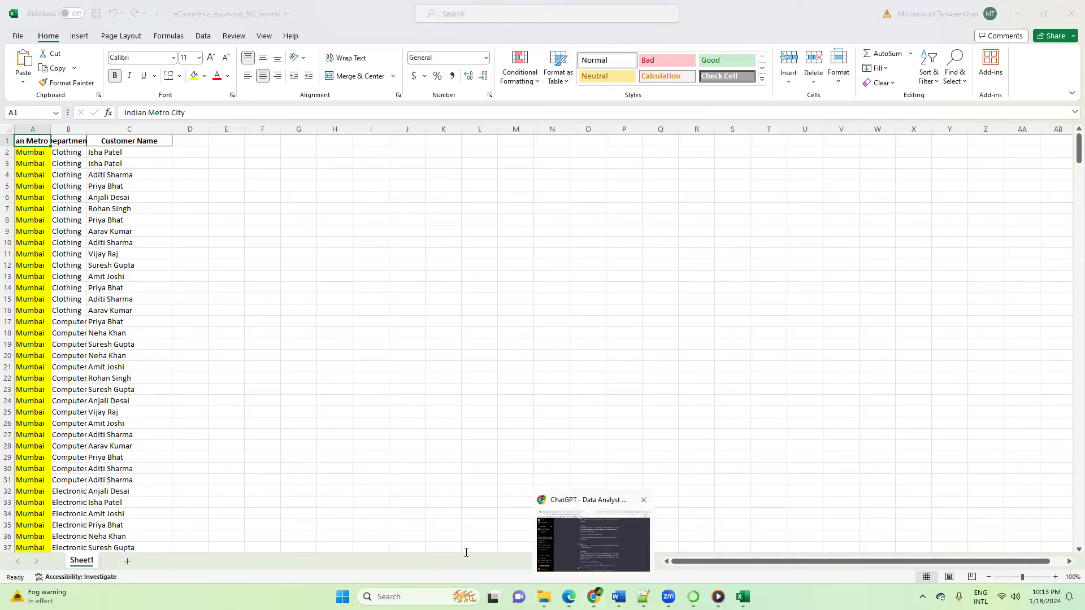
pyautogui.click(580, 543)
pyautogui.scroll(-1, 582, 472)
pyautogui.click(472, 545)
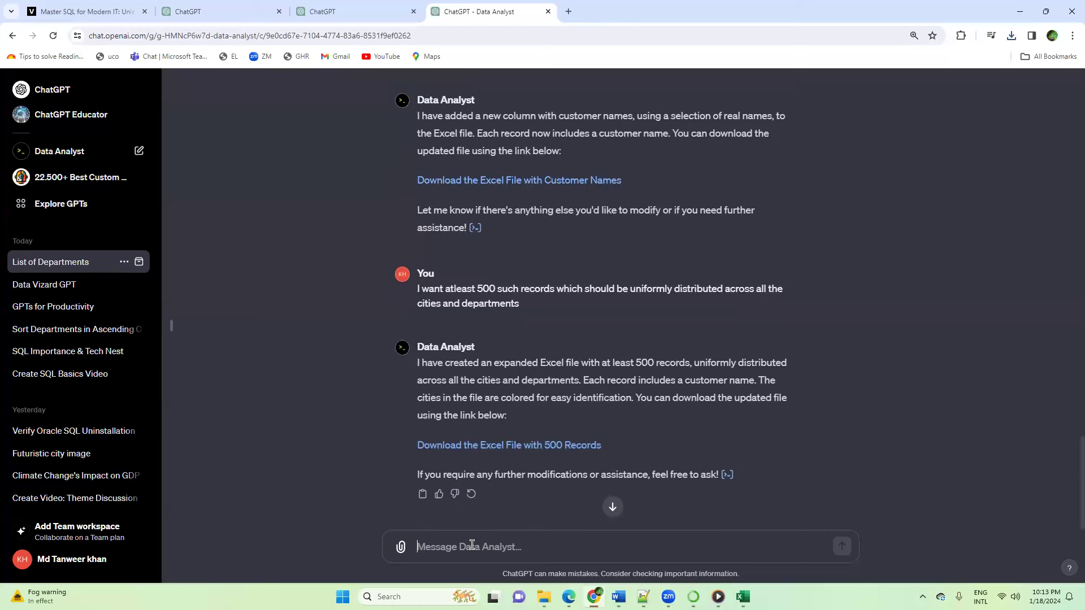
pyautogui.write('Now add a')
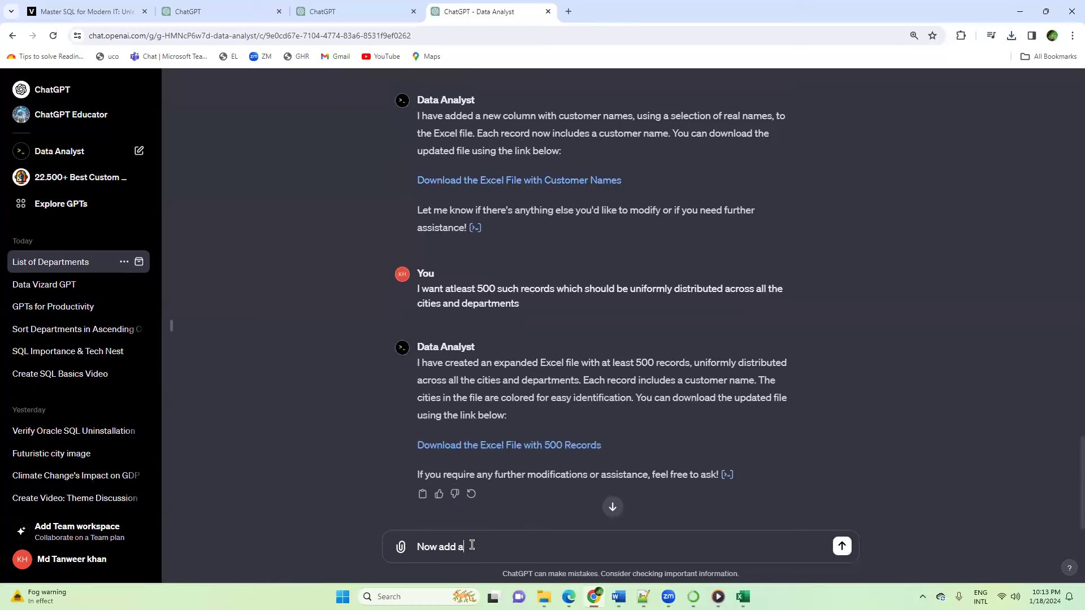
pyautogui.write(' new column lets say Transact')
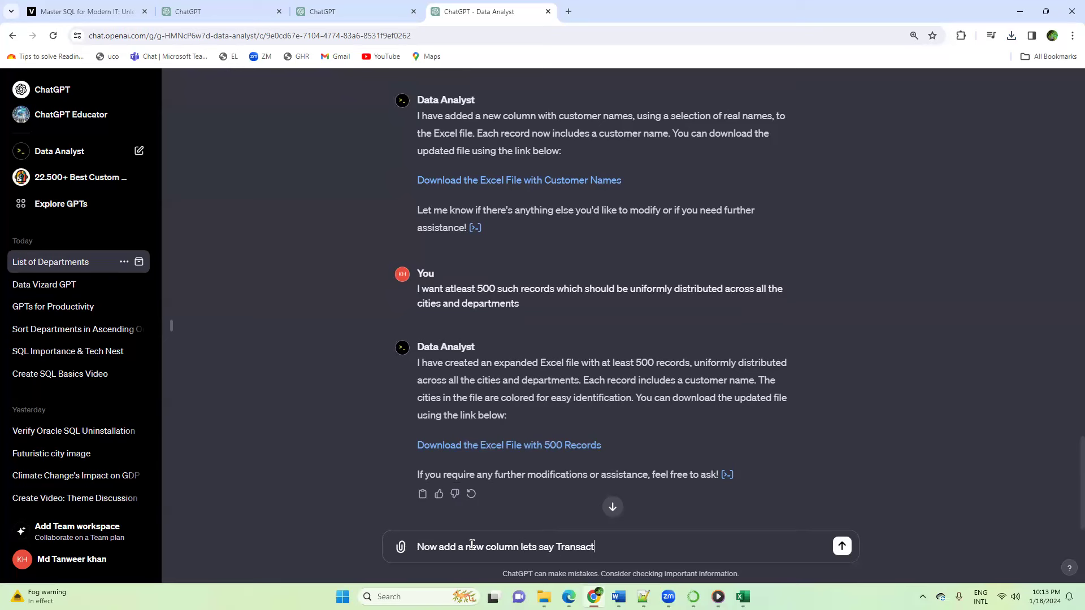
pyautogui.write('ion Date and add dates for each')
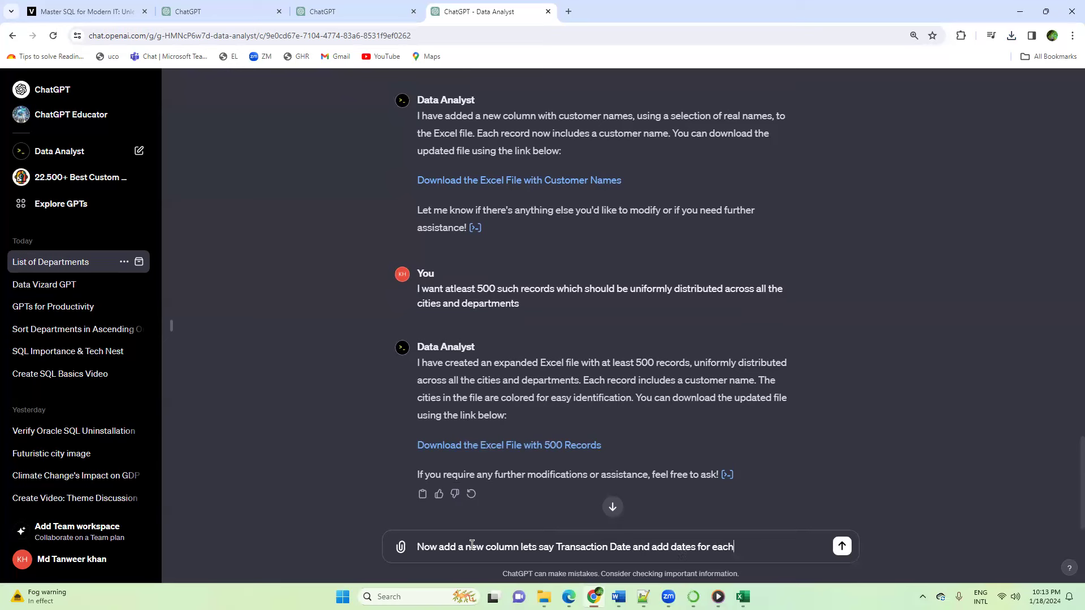
pyautogui.write(' and eevry ')
pyautogui.write('very recor')
pyautogui.press('Return')
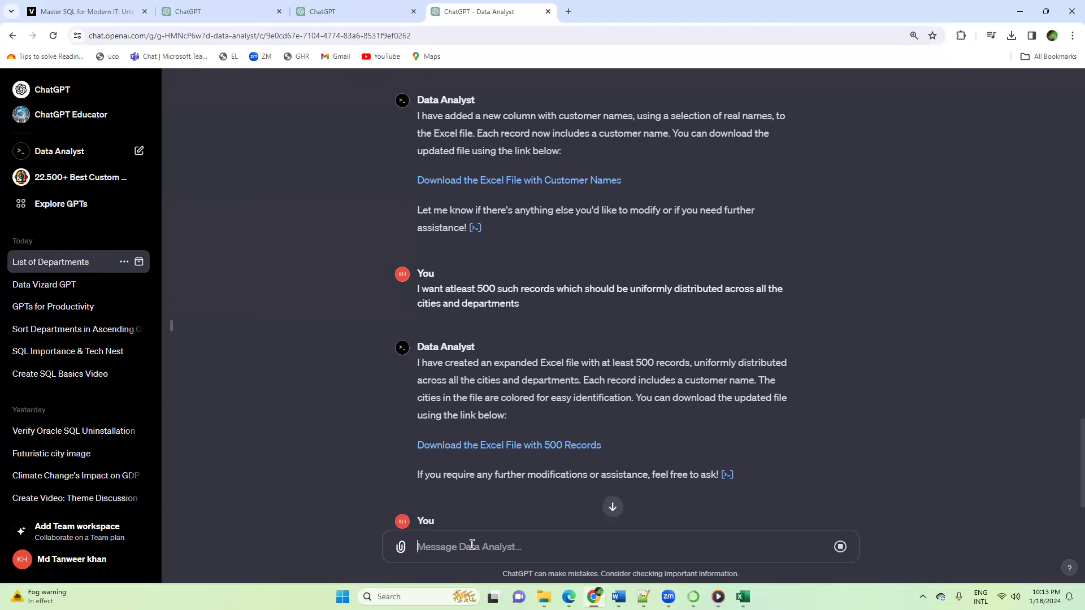
# Step: Download the Excel file with transaction dates as eCommerce_with_dates into the Downloads folder
pyautogui.scroll(-2, 613, 411)
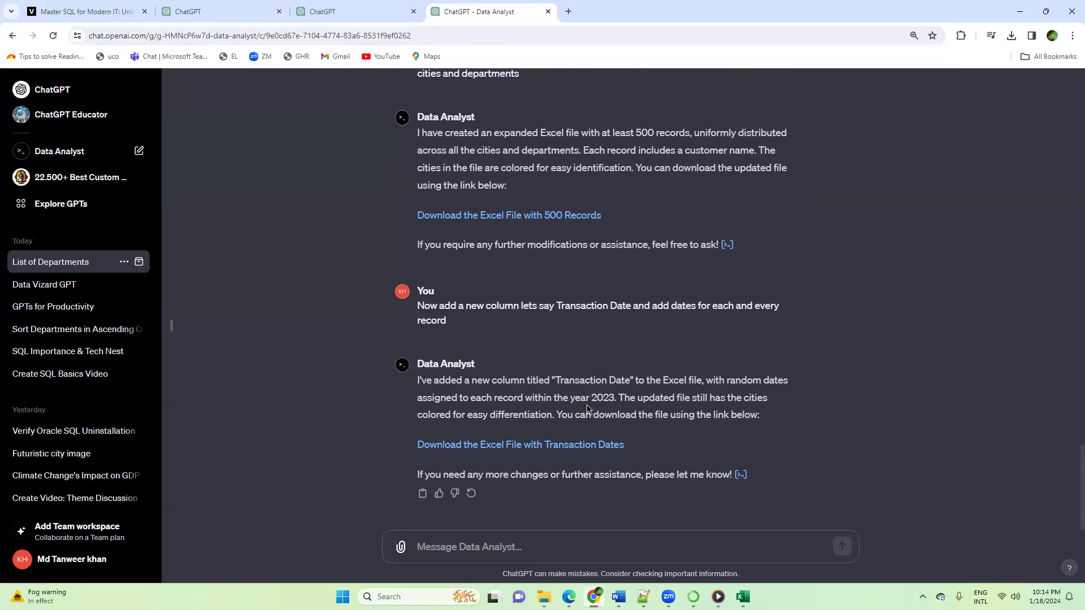
pyautogui.click(512, 446)
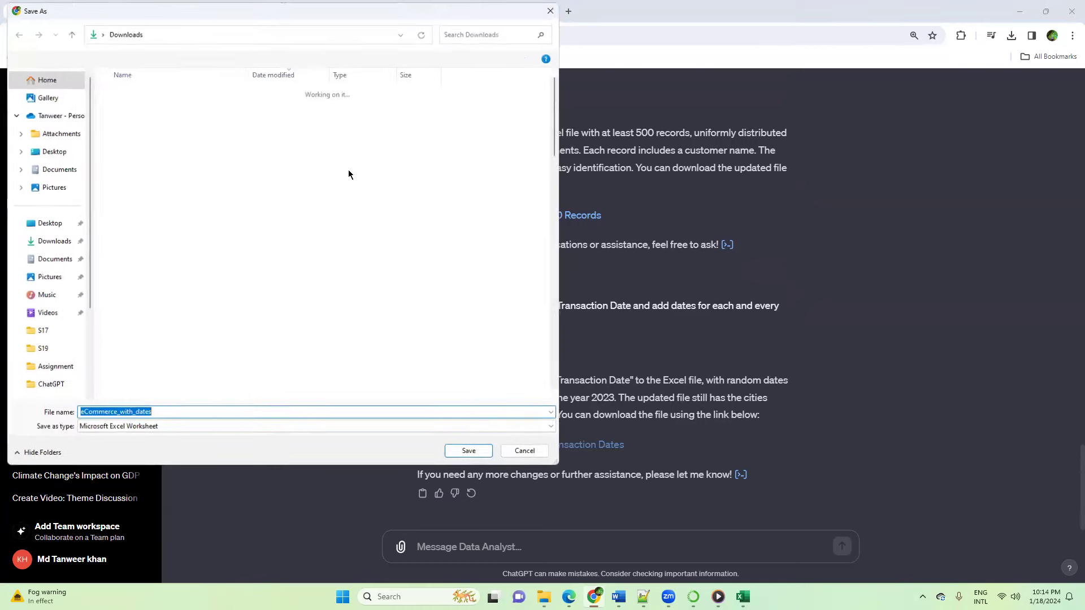
pyautogui.click(42, 241)
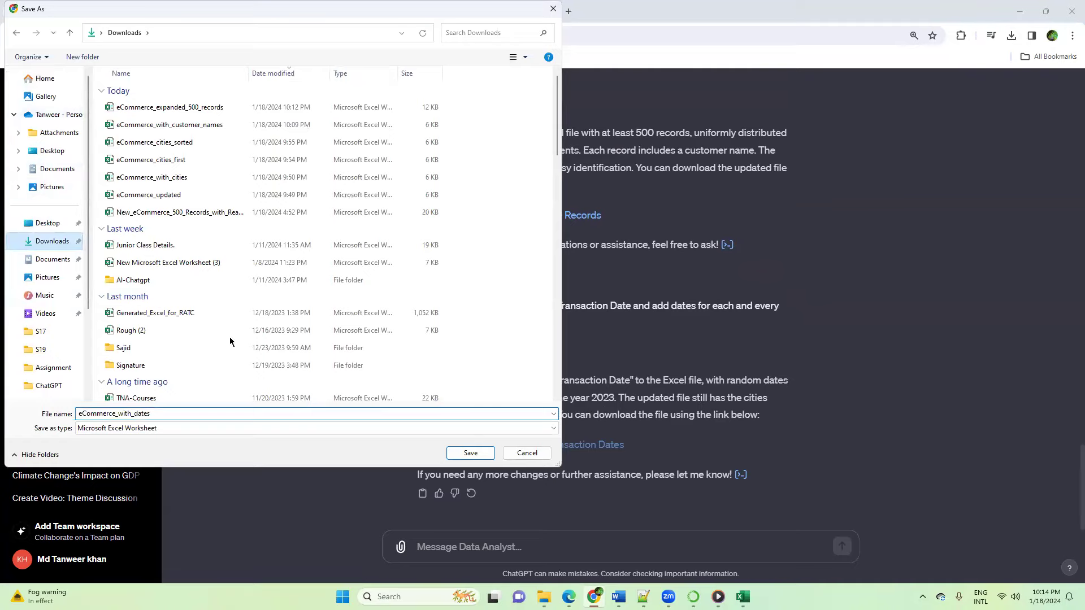
pyautogui.click(471, 452)
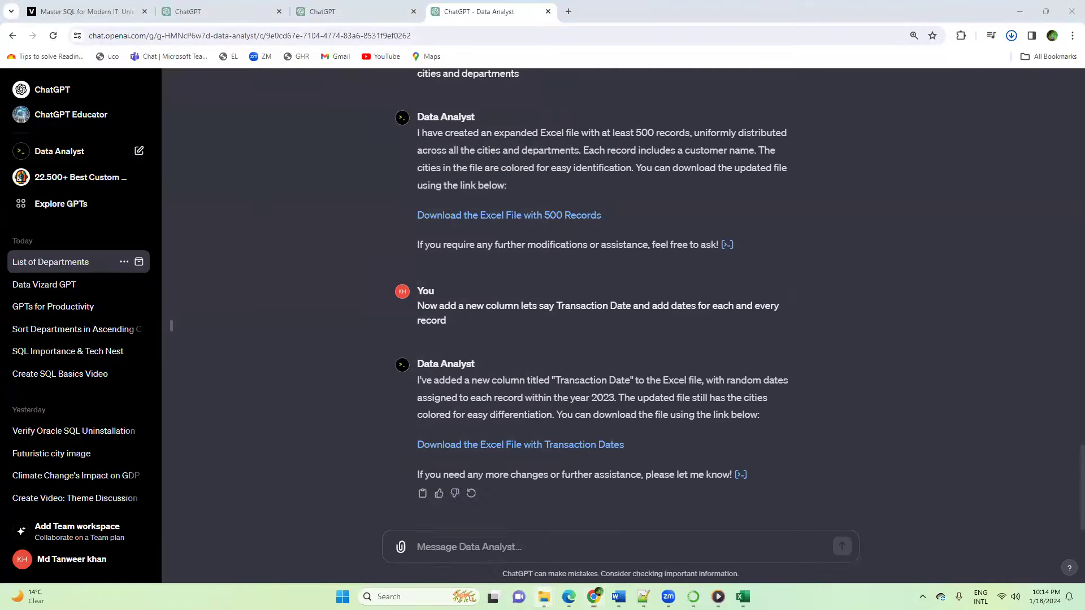
# Step: Refresh the Downloads folder in File Explorer, open the eCommerce_with_dates workbook and enable editing
pyautogui.click(543, 596)
pyautogui.click(506, 551)
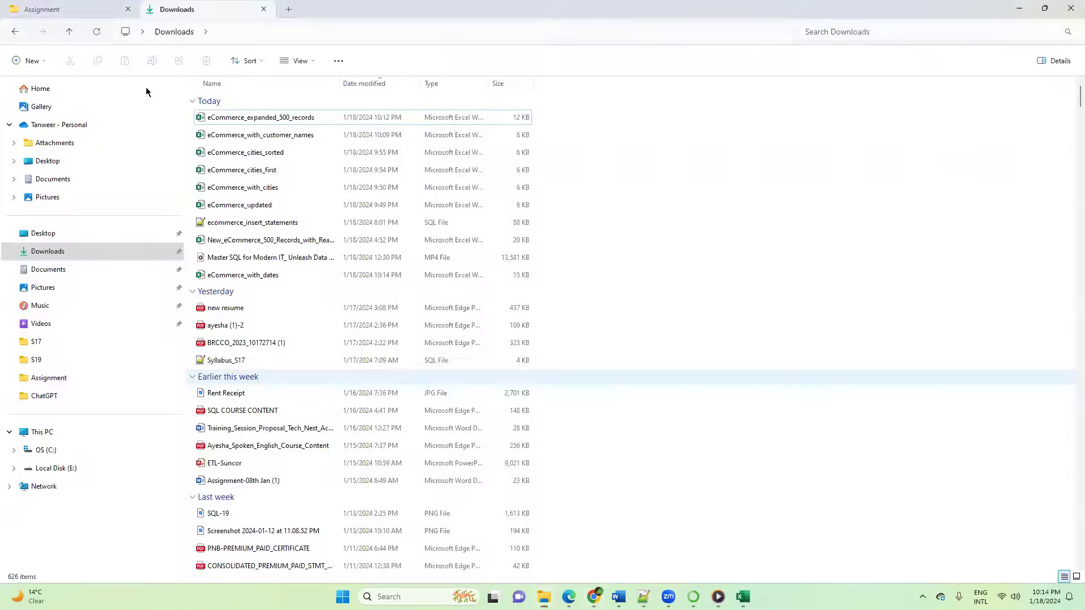
pyautogui.click(97, 32)
pyautogui.click(250, 118)
pyautogui.doubleClick(250, 117)
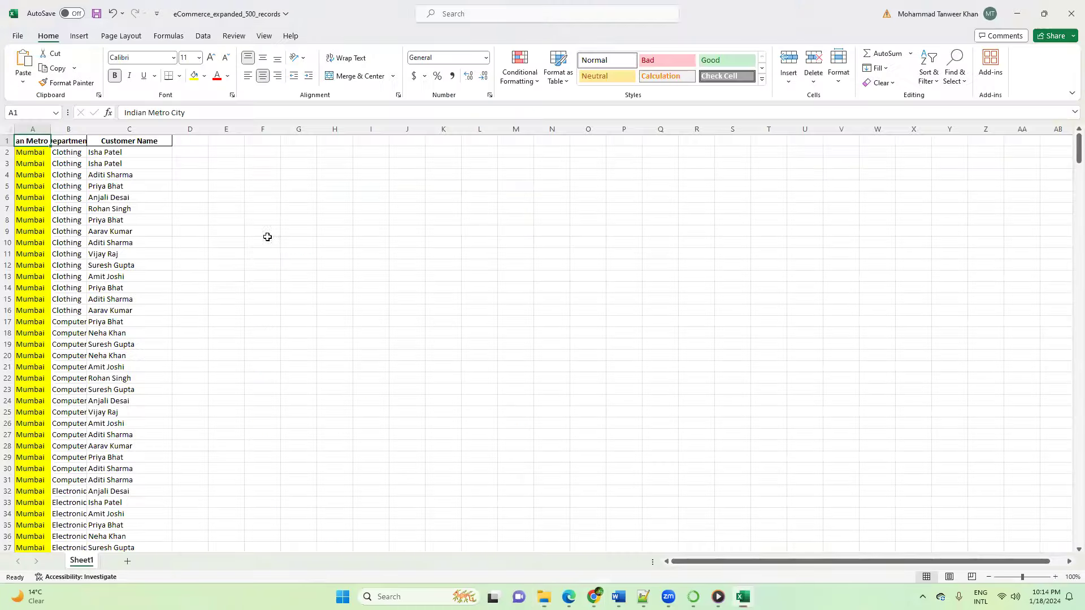
pyautogui.click(271, 261)
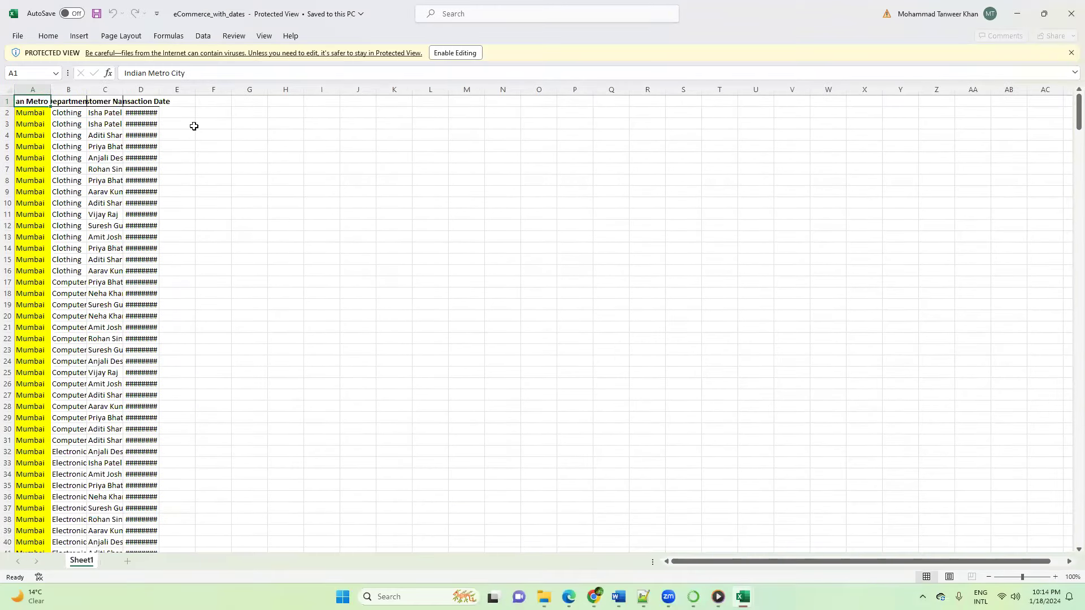
pyautogui.doubleClick(159, 90)
pyautogui.click(465, 57)
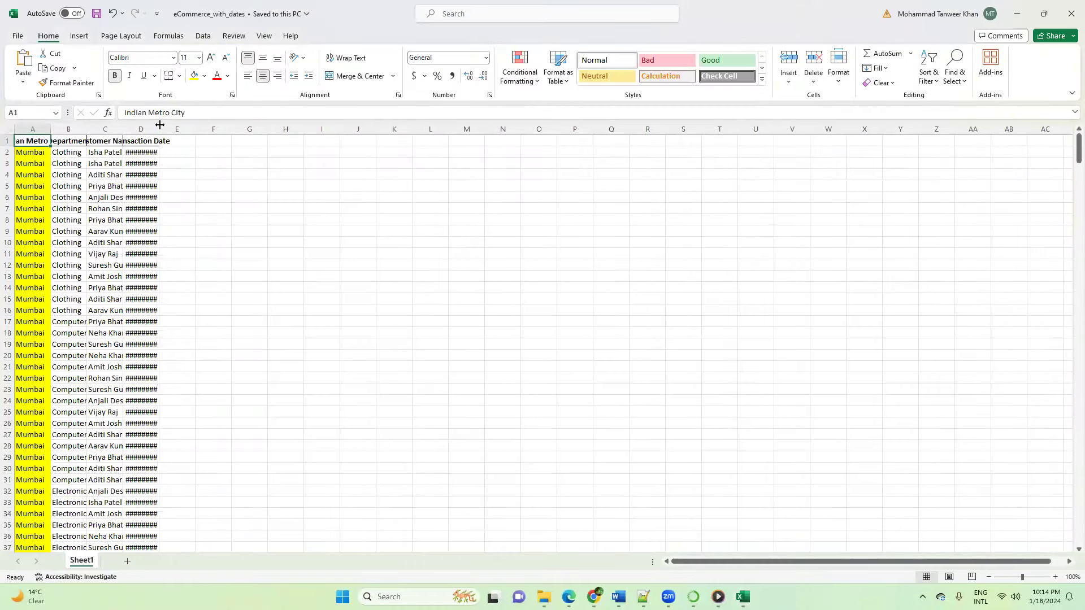
# Step: Fit the Transaction Date column to its contents and look through the dates of the records
pyautogui.doubleClick(160, 123)
pyautogui.scroll(-4, 175, 271)
pyautogui.scroll(4, 176, 271)
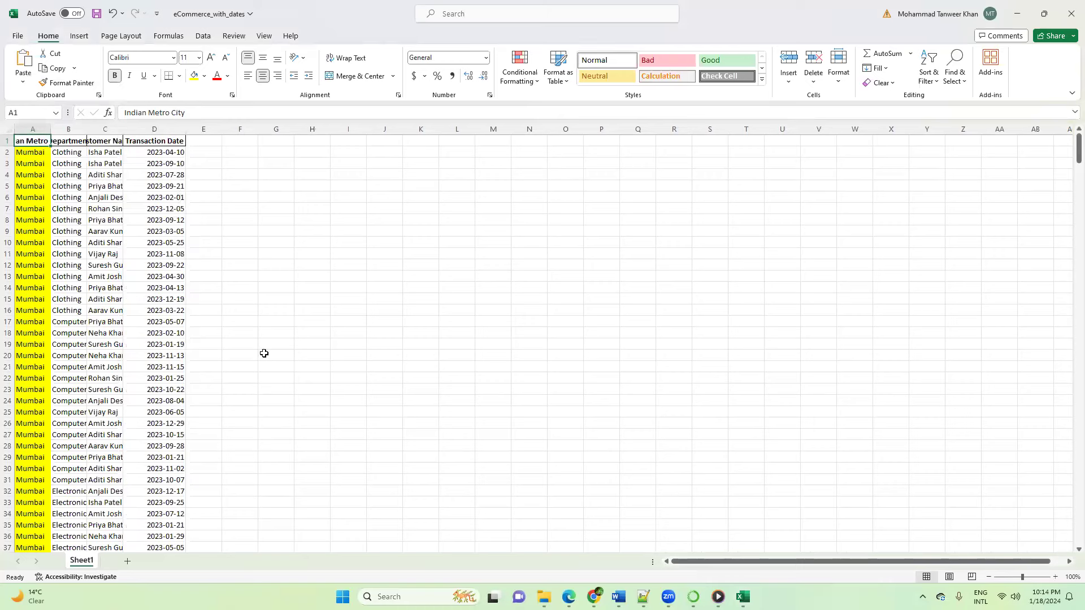
# Step: Return to ChatGPT and send "Now add a new column transaction amount with some realistic value for each and every record."
pyautogui.moveTo(593, 597)
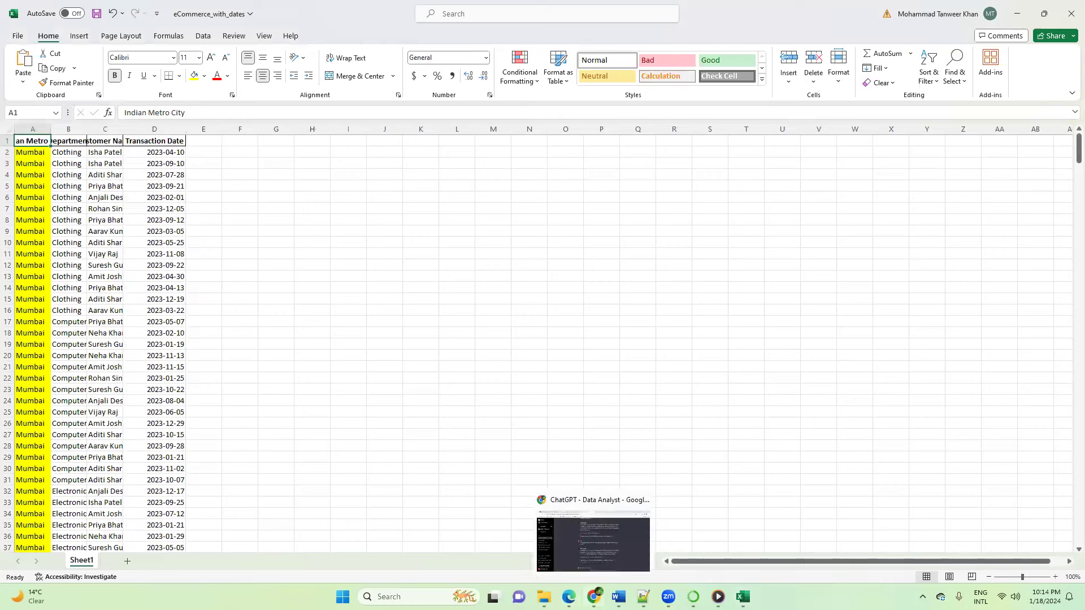
pyautogui.click(572, 535)
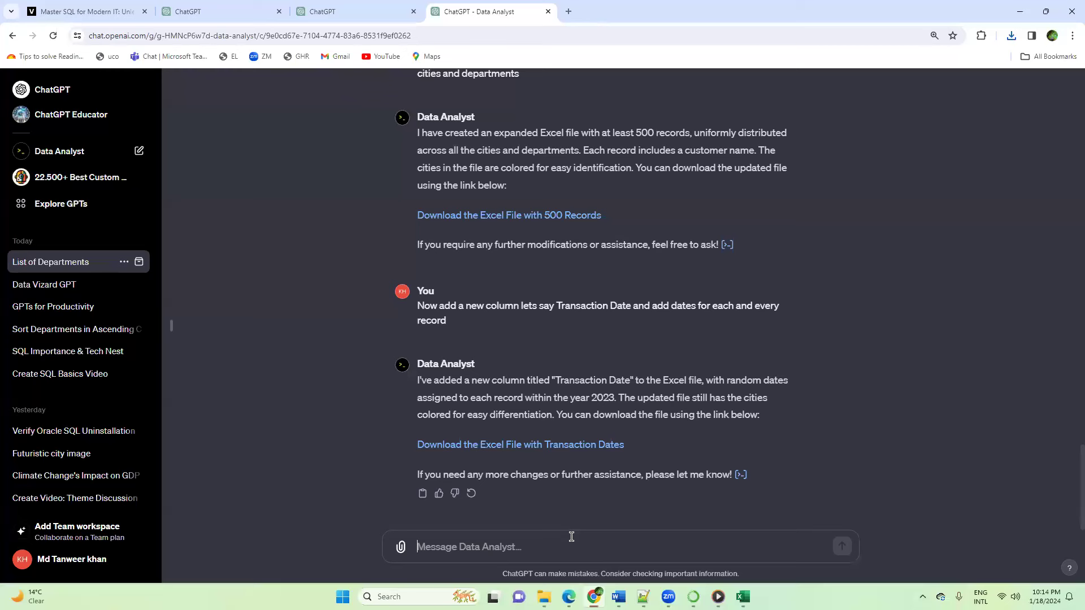
pyautogui.write('Now add a new column tr')
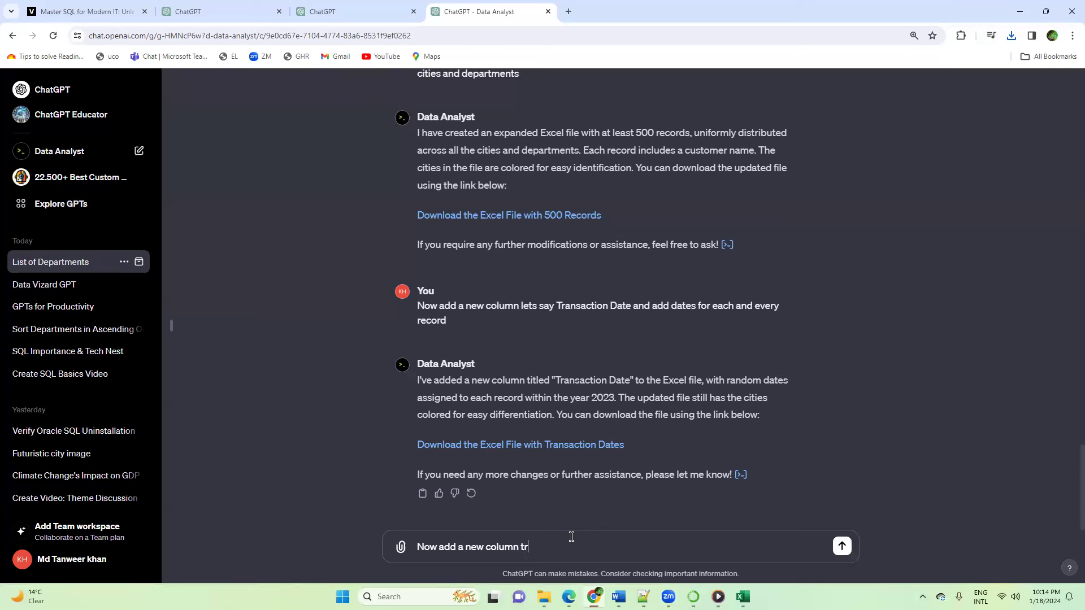
pyautogui.write('ansaction amount with some realistic value for ea')
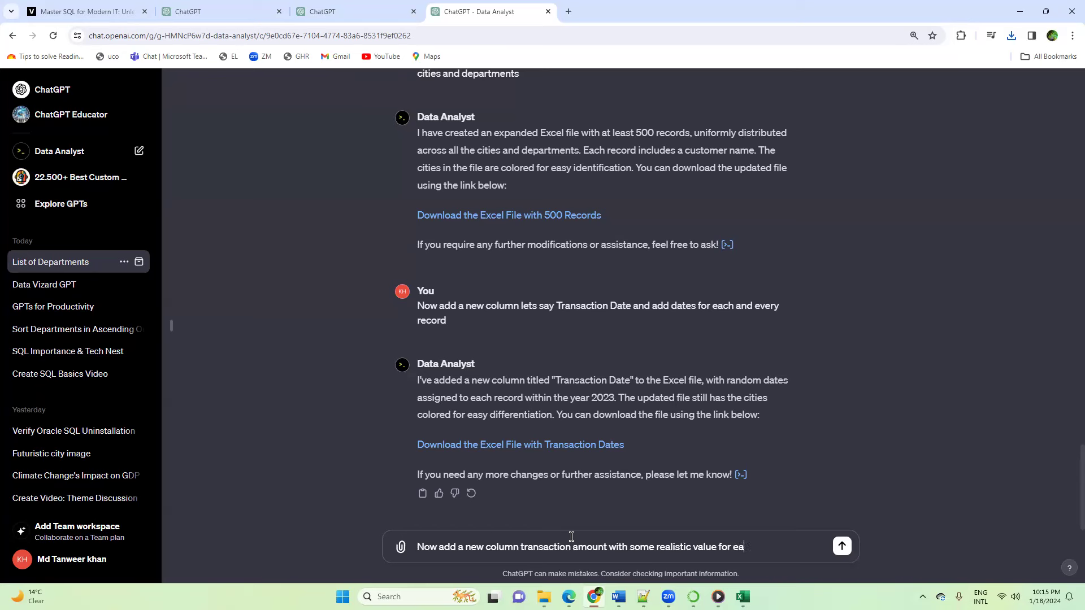
pyautogui.write('ch and every record.')
pyautogui.press('Return')
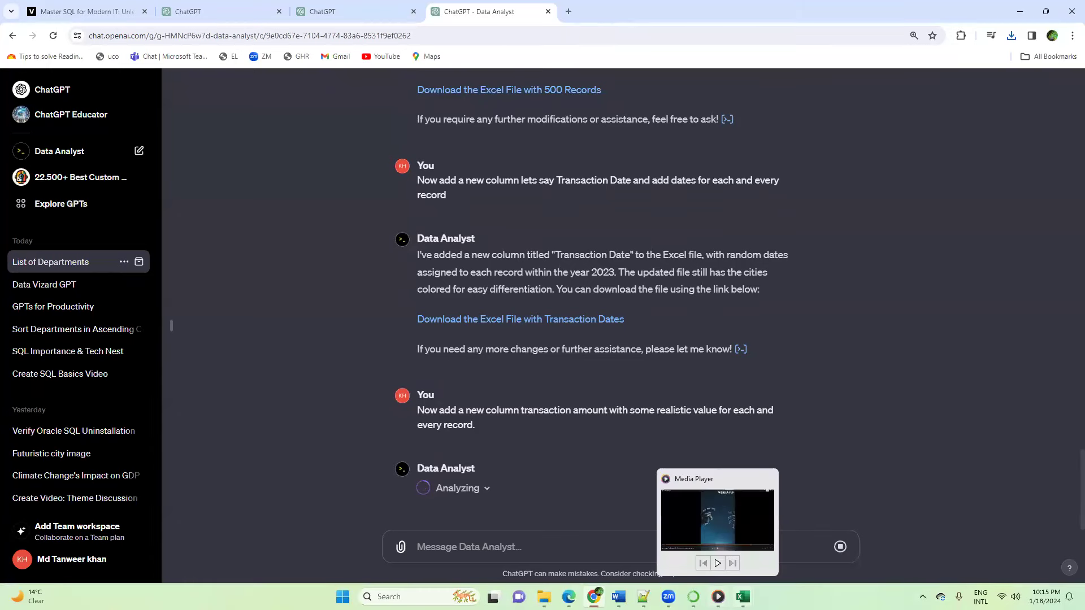
# Step: Switch to File Explorer, open the original eCommerce workbook from the ChatGPT folder, and select its department list in A3:A9 for review
pyautogui.moveTo(743, 596)
pyautogui.click(812, 521)
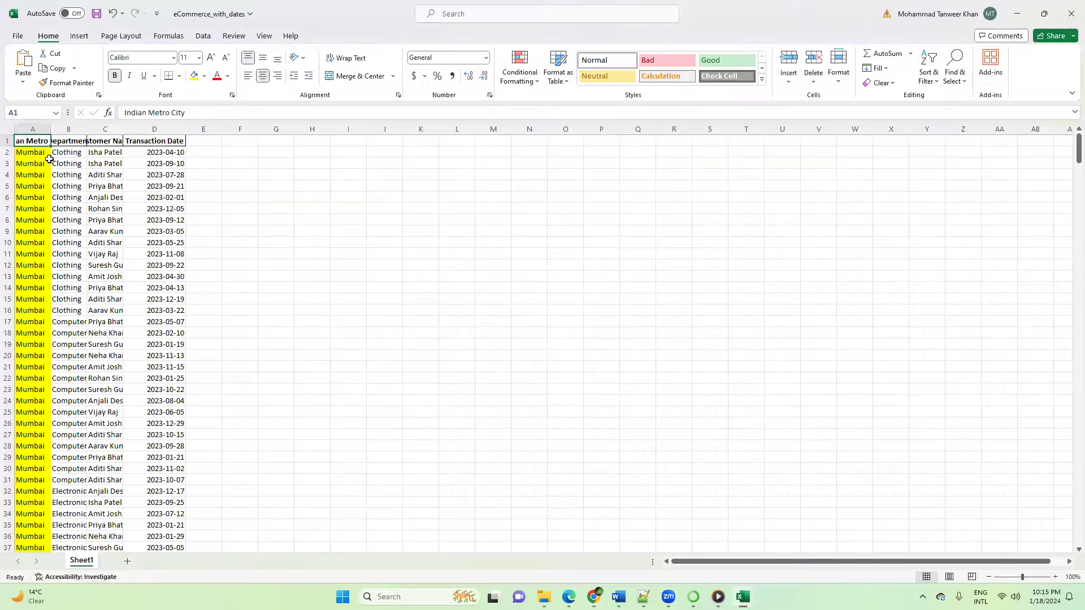
pyautogui.click(78, 197)
pyautogui.moveTo(569, 594)
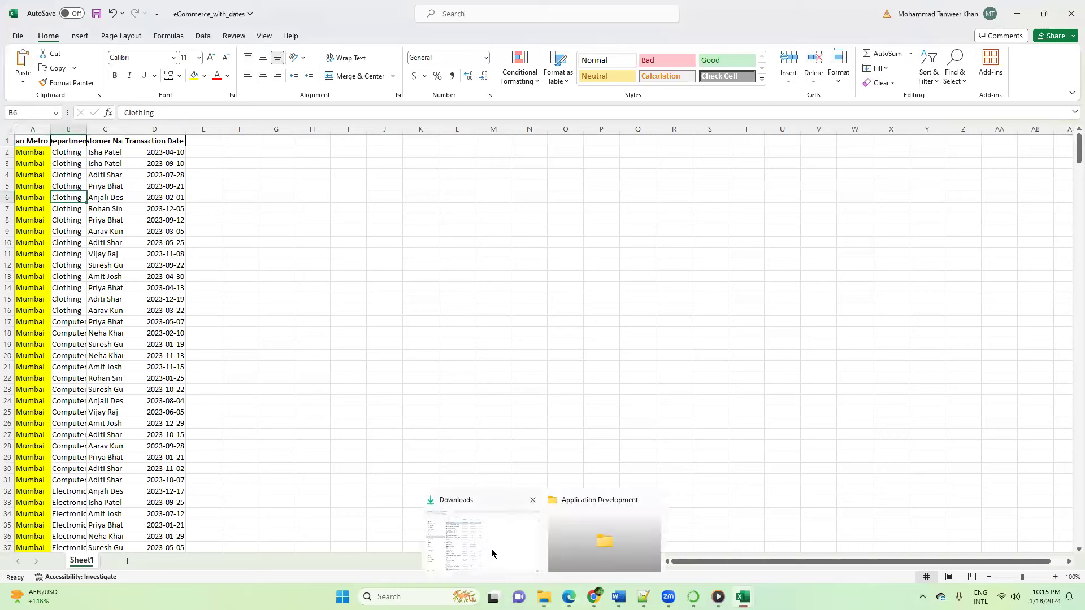
pyautogui.click(483, 539)
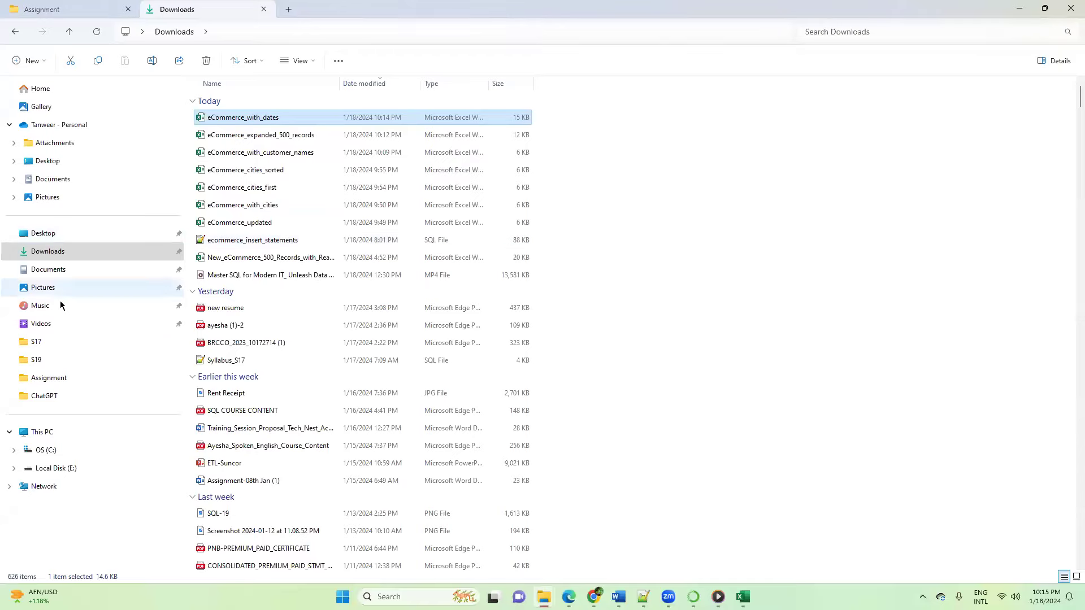
pyautogui.click(52, 400)
pyautogui.click(249, 106)
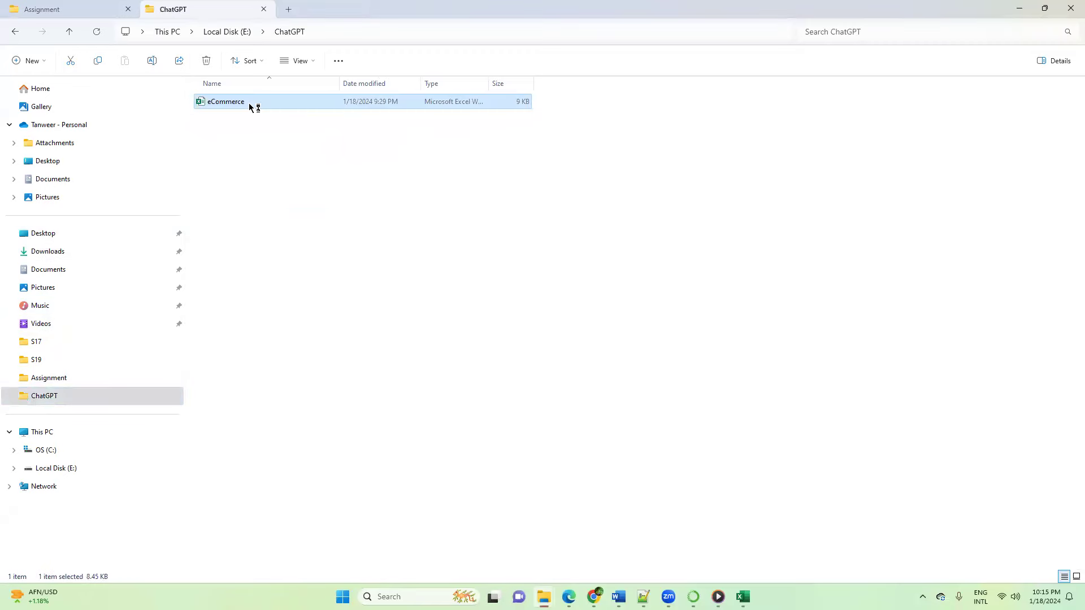
pyautogui.hotkey('alt', 'Tab')
pyautogui.click(182, 288)
pyautogui.click(252, 289)
pyautogui.moveTo(41, 164); pyautogui.dragTo(41, 231)
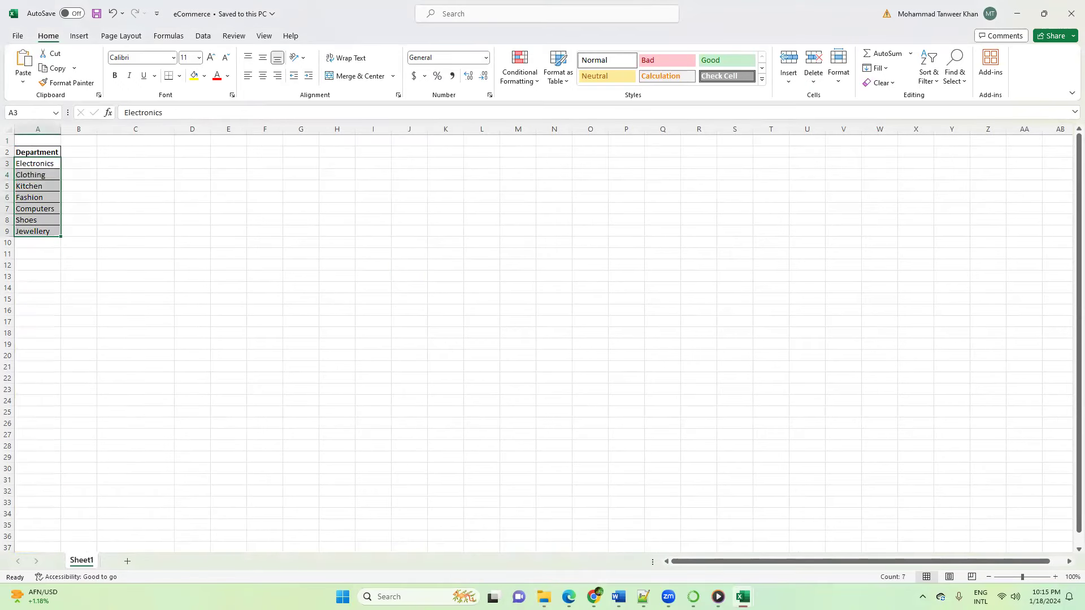
# Step: Switch back to the eCommerce_with_dates workbook and look through its records for comparison
pyautogui.moveTo(718, 597)
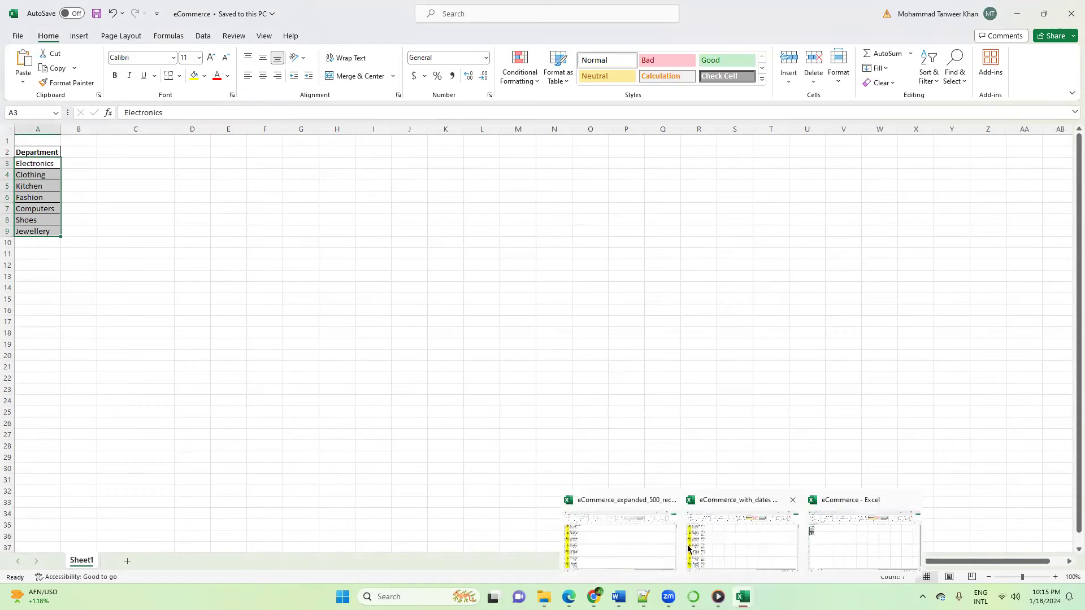
pyautogui.click(707, 532)
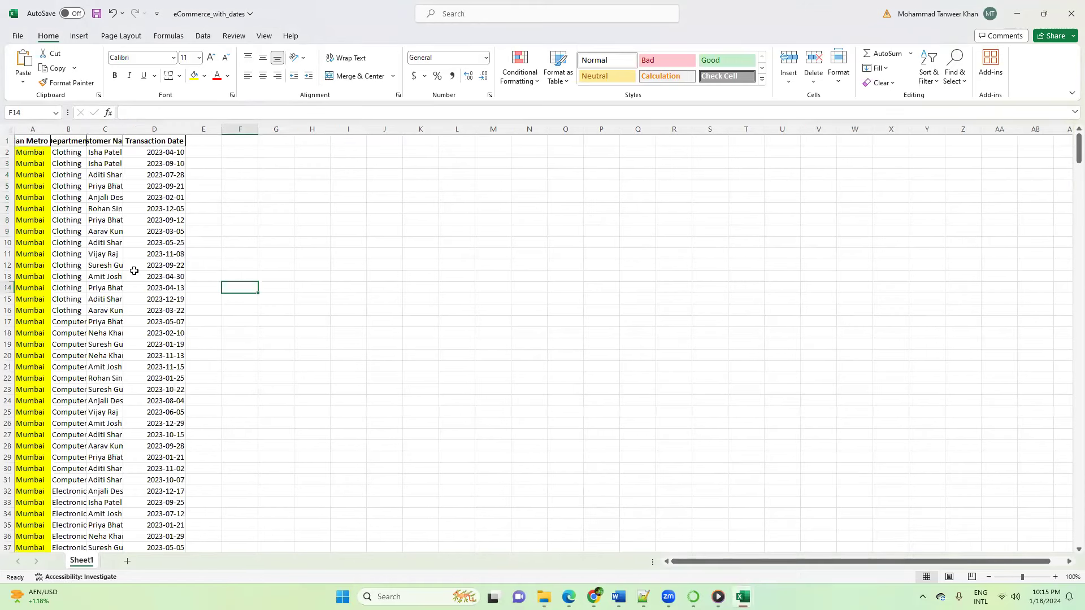
pyautogui.scroll(-1, 122, 292)
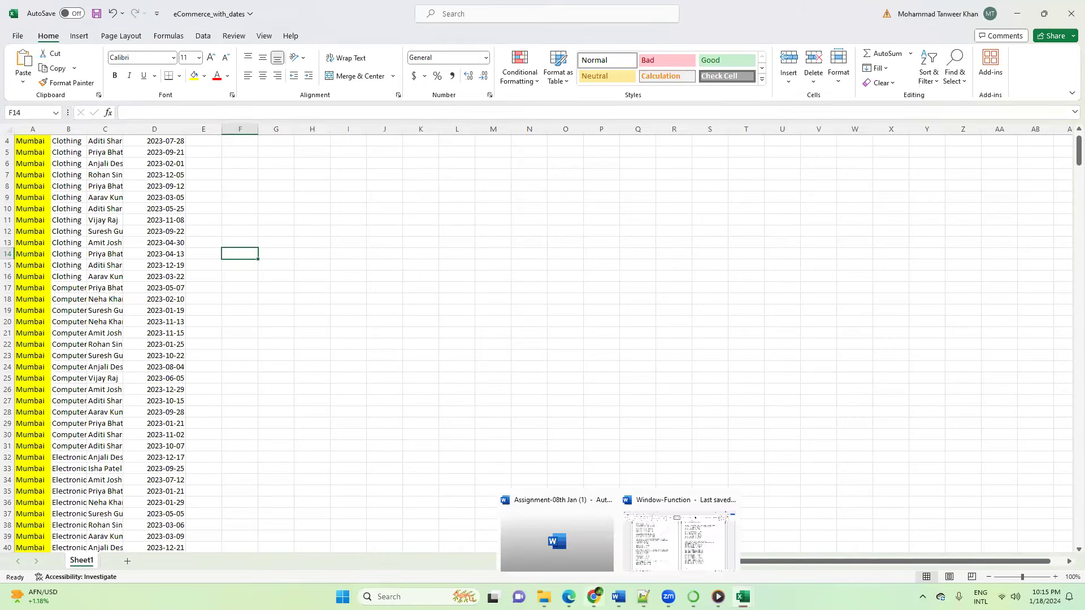
# Step: Return to ChatGPT and download the Excel file with transaction amounts as eCommerce_with_transaction_amounts into the Downloads folder
pyautogui.moveTo(593, 597)
pyautogui.click(592, 543)
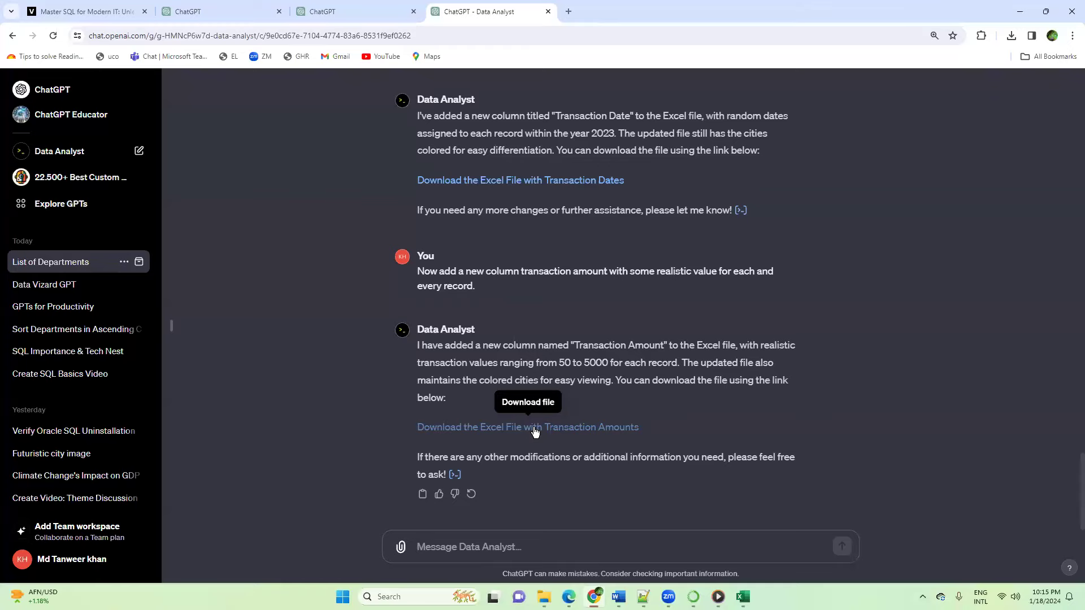
pyautogui.click(535, 431)
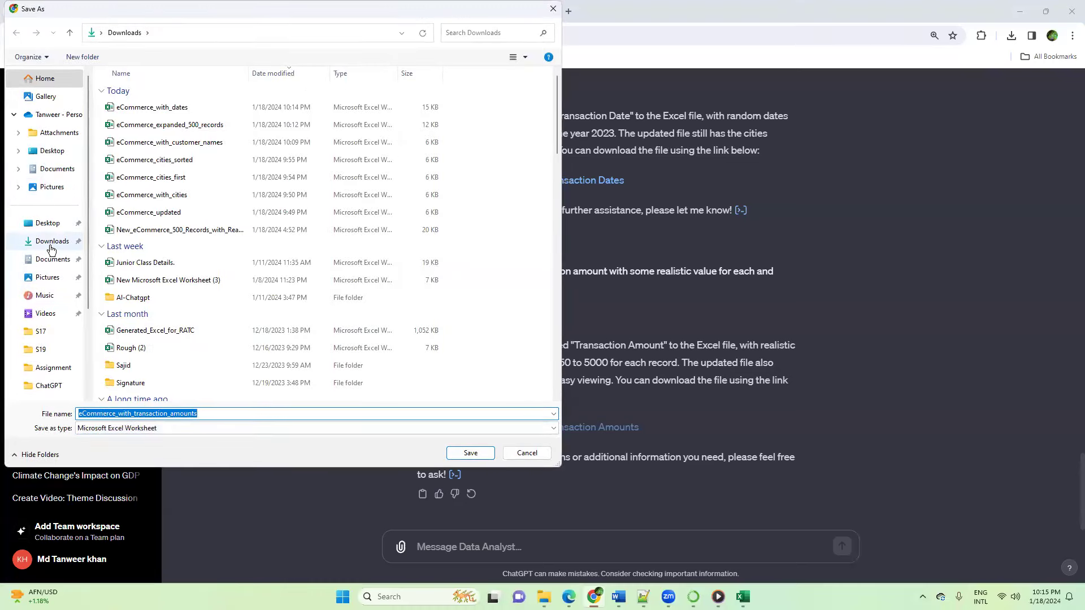
pyautogui.click(326, 412)
pyautogui.click(470, 452)
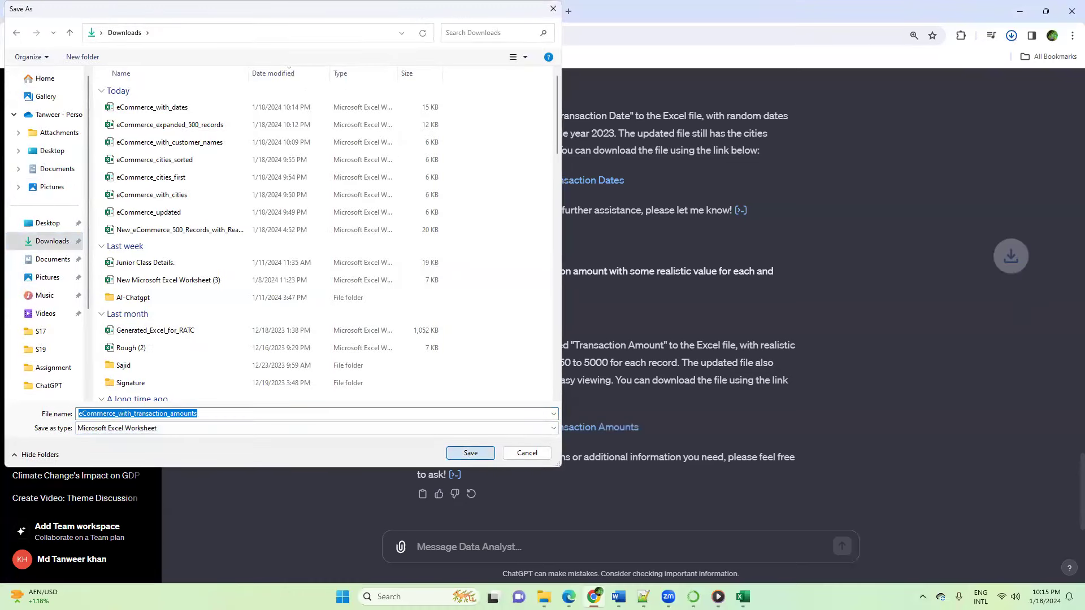
# Step: Open the eCommerce_with_transaction_amounts workbook from the Downloads folder in File Explorer and enable editing
pyautogui.moveTo(544, 597)
pyautogui.click(493, 556)
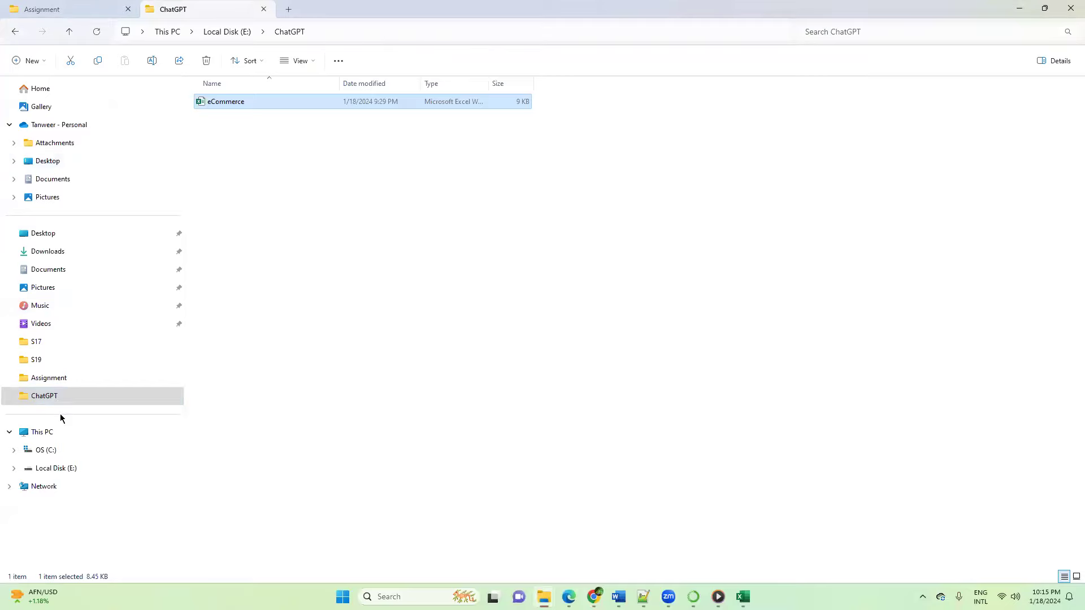
pyautogui.click(48, 251)
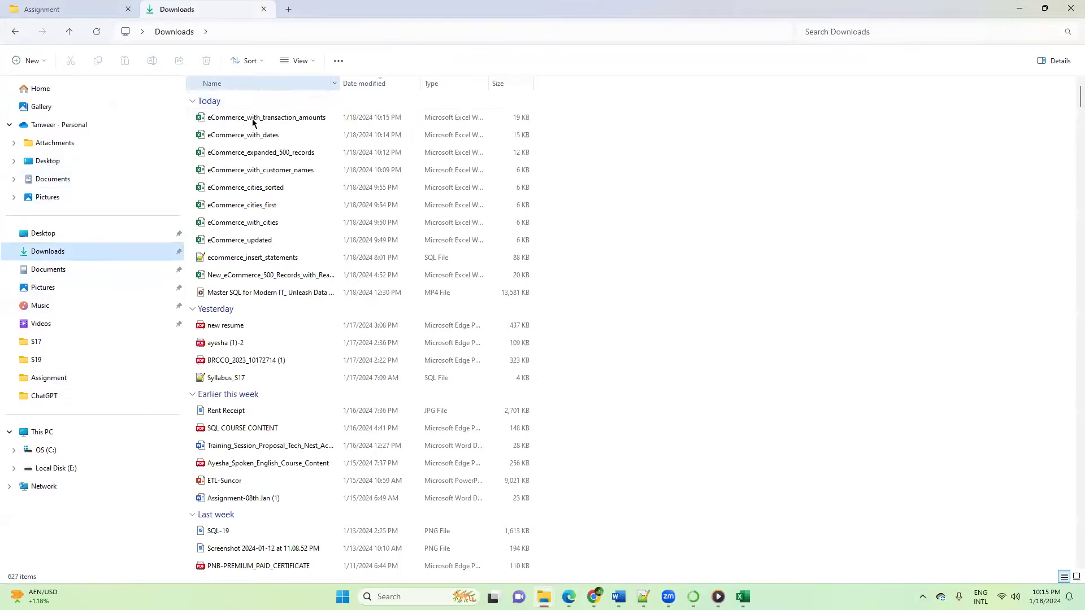
pyautogui.click(252, 121)
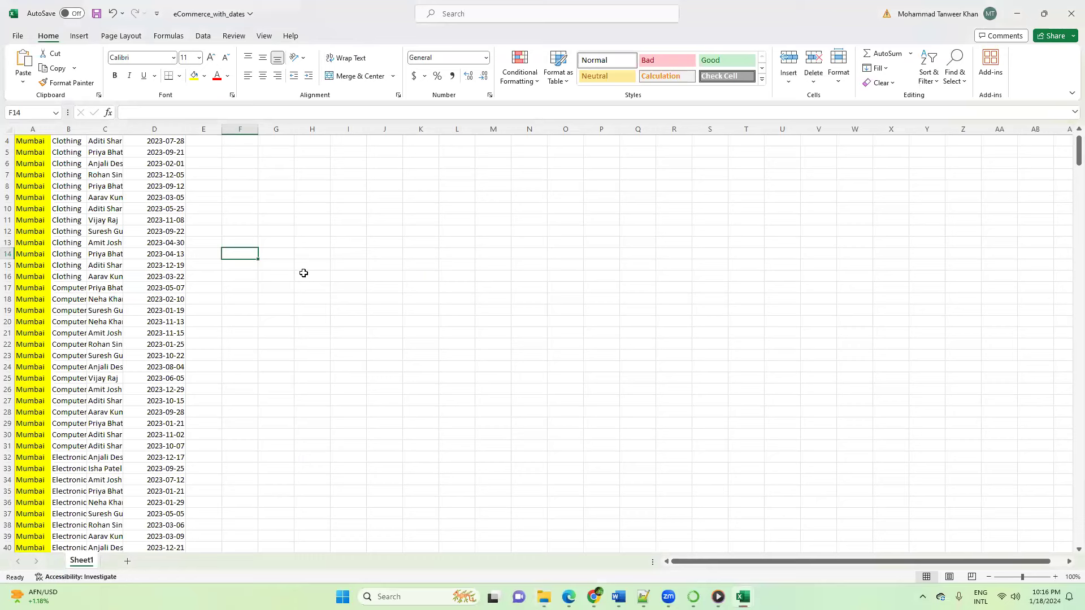
pyautogui.click(304, 275)
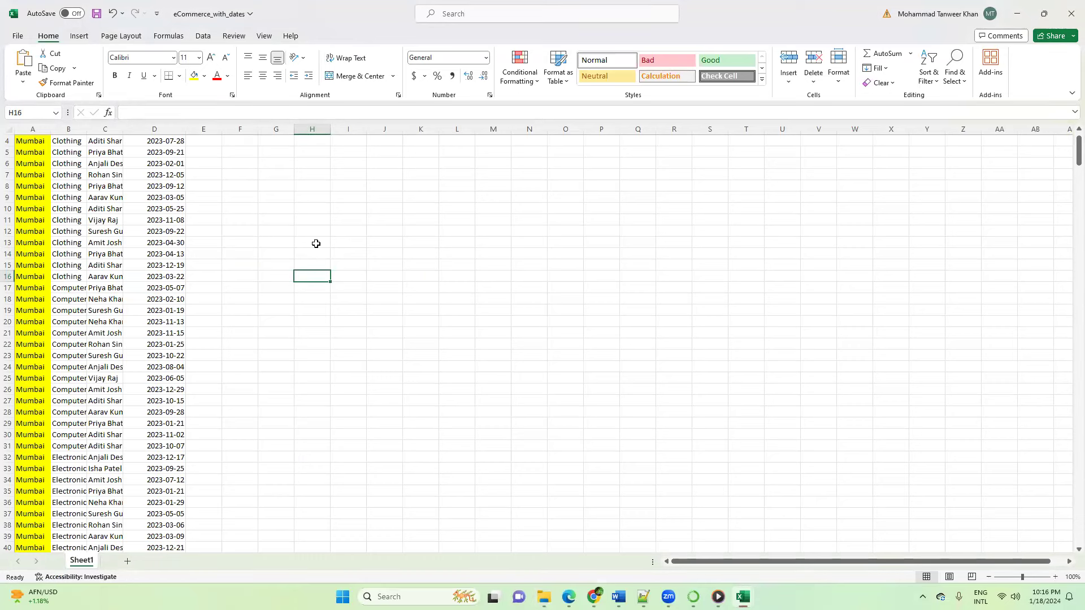
pyautogui.click(316, 244)
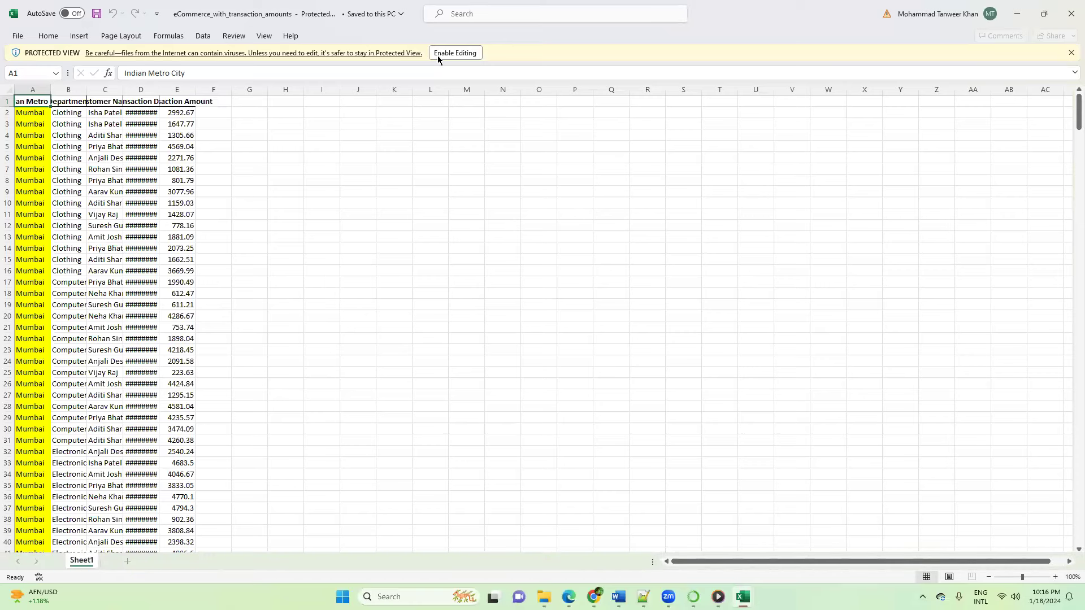
pyautogui.click(457, 53)
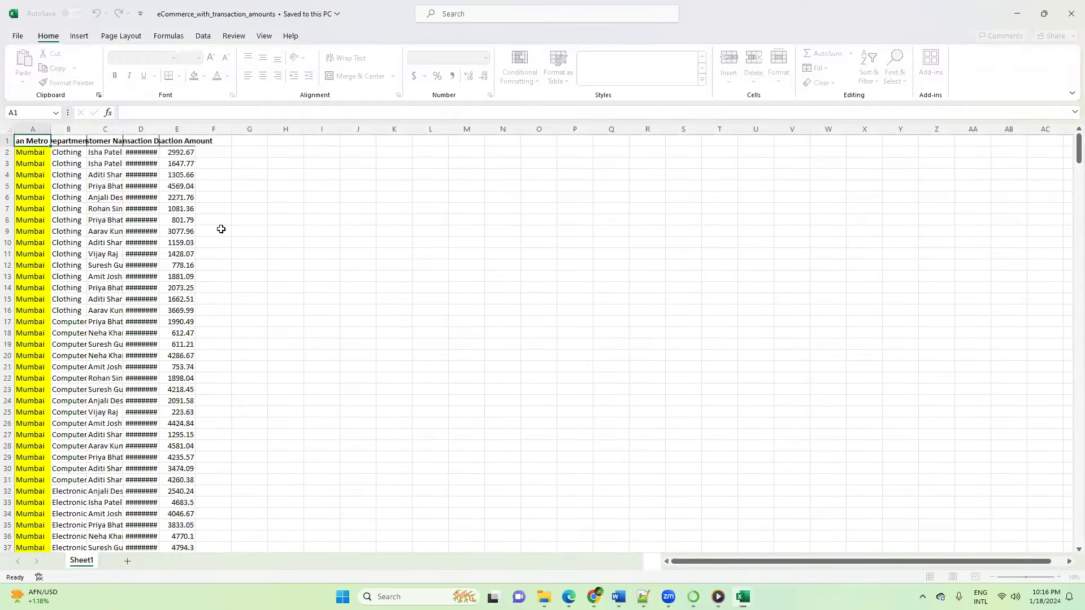
# Step: Fit columns A to E, from Indian Metro City to Transaction Amount, to the width of their contents
pyautogui.click(217, 231)
pyautogui.doubleClick(159, 128)
pyautogui.click(260, 187)
pyautogui.doubleClick(222, 129)
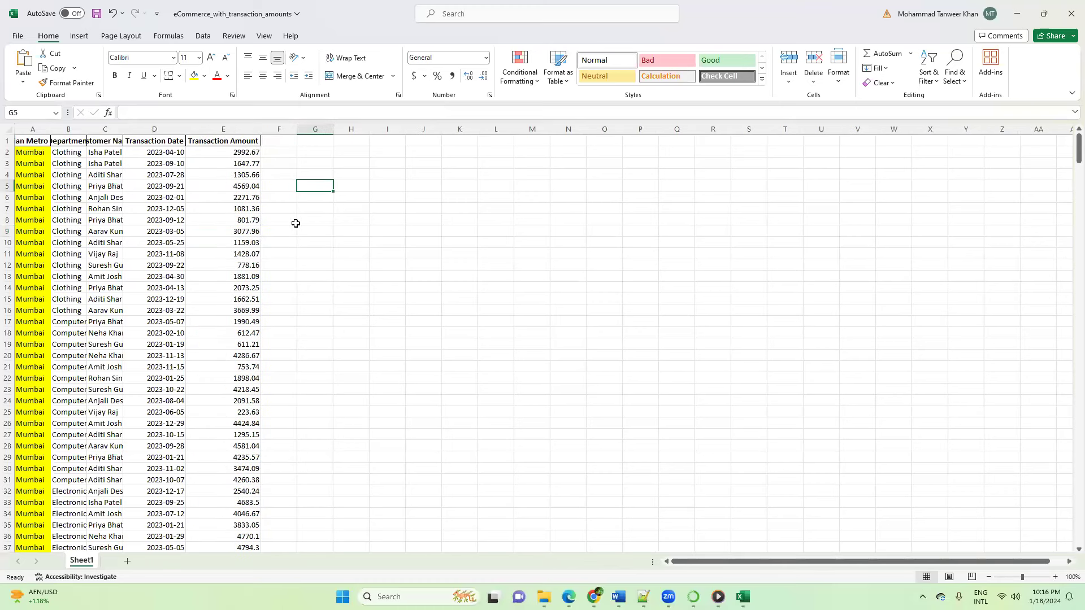
pyautogui.doubleClick(50, 129)
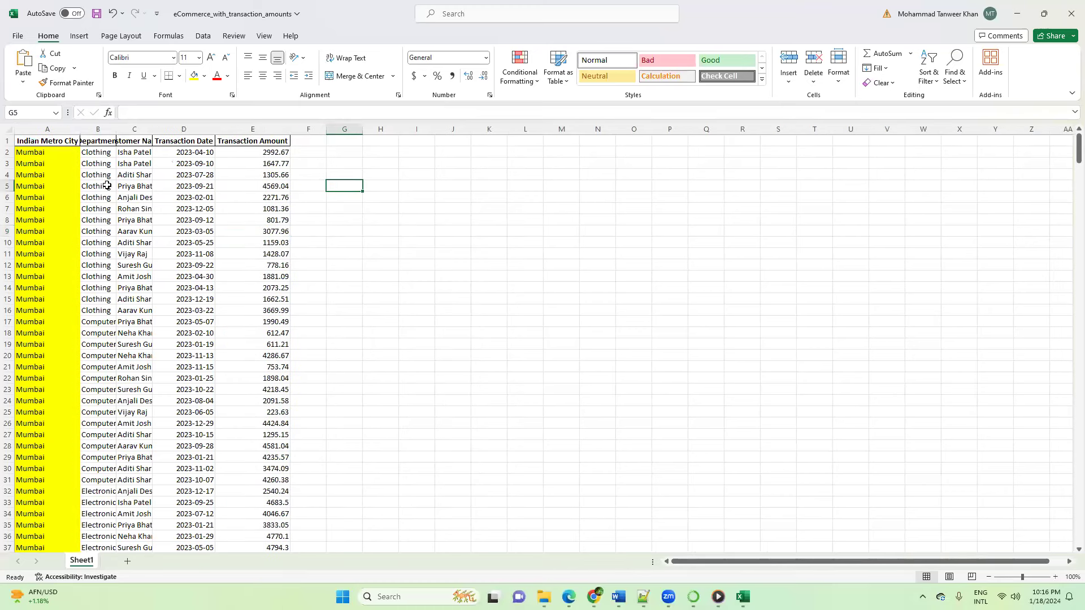
pyautogui.doubleClick(111, 125)
pyautogui.doubleClick(163, 129)
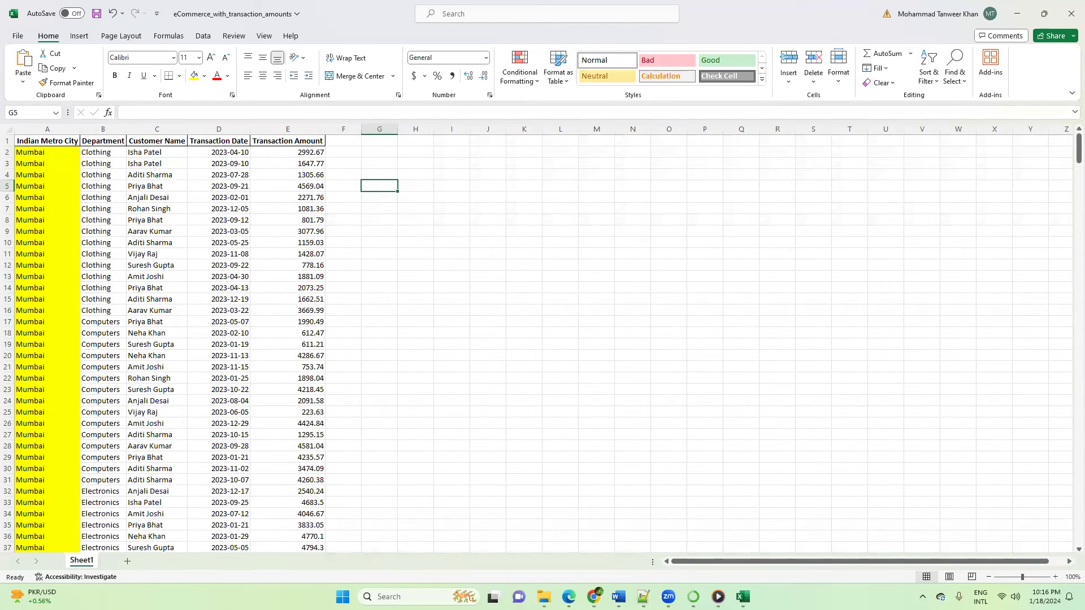
# Step: Return to ChatGPT and send "Please tell me the total transaction amount"
pyautogui.moveTo(593, 596)
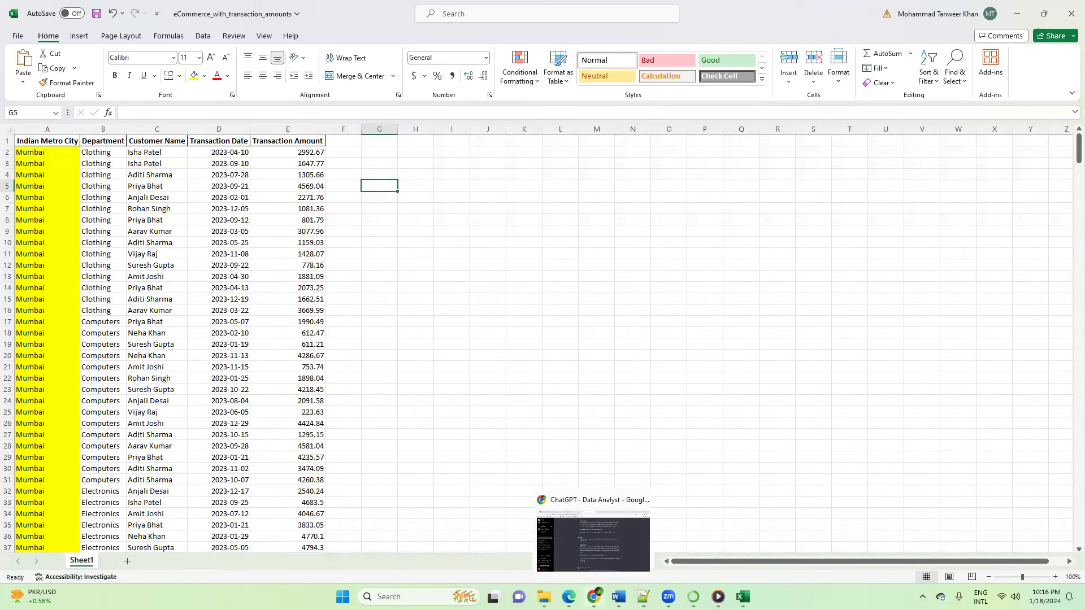
pyautogui.click(546, 561)
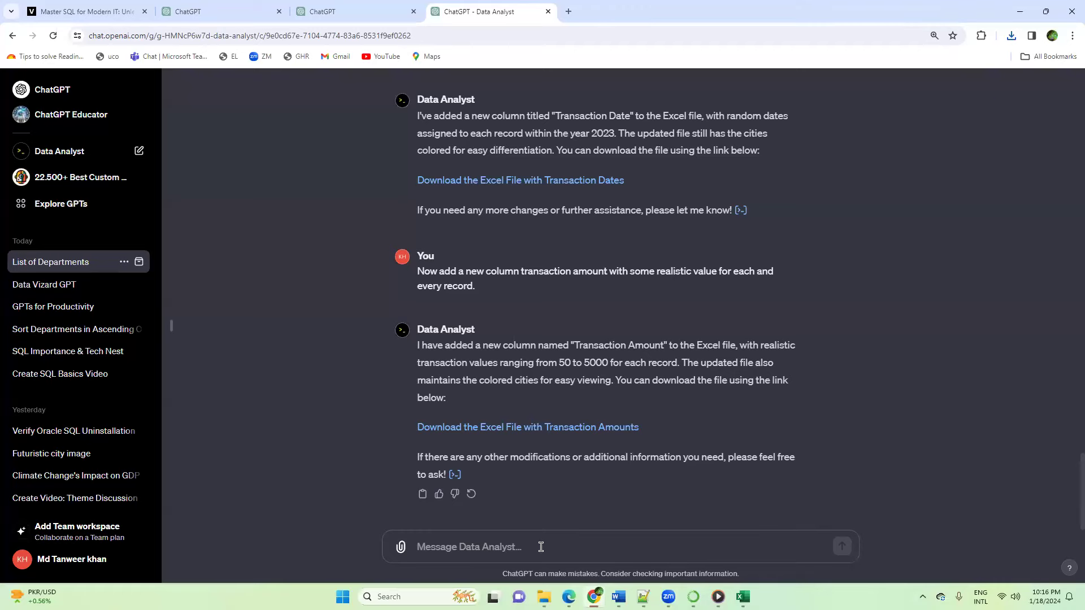
pyautogui.write('Please ')
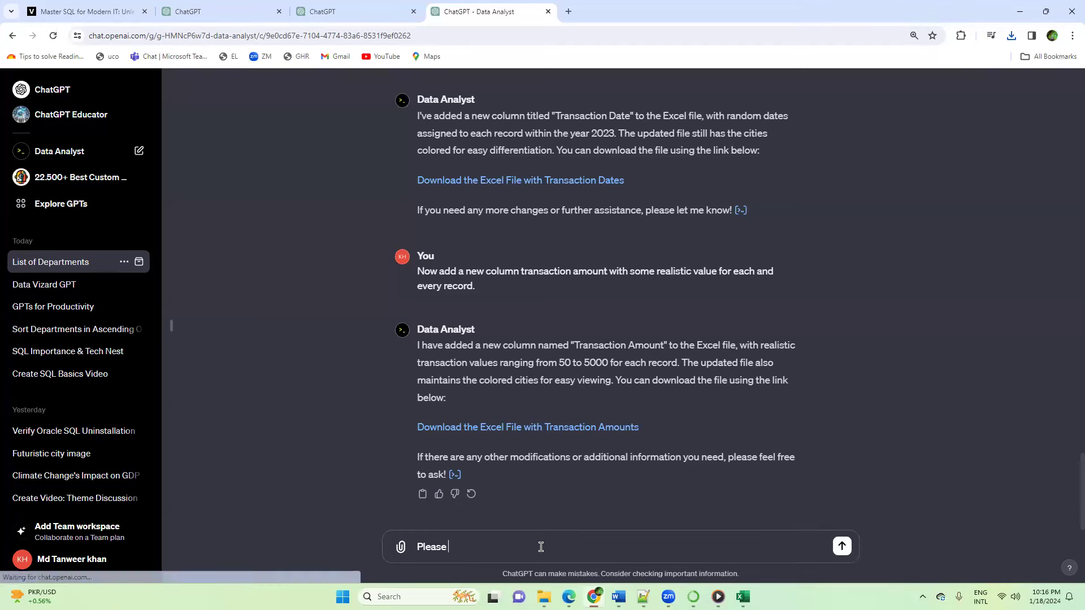
pyautogui.write('tell me the total transaction amount')
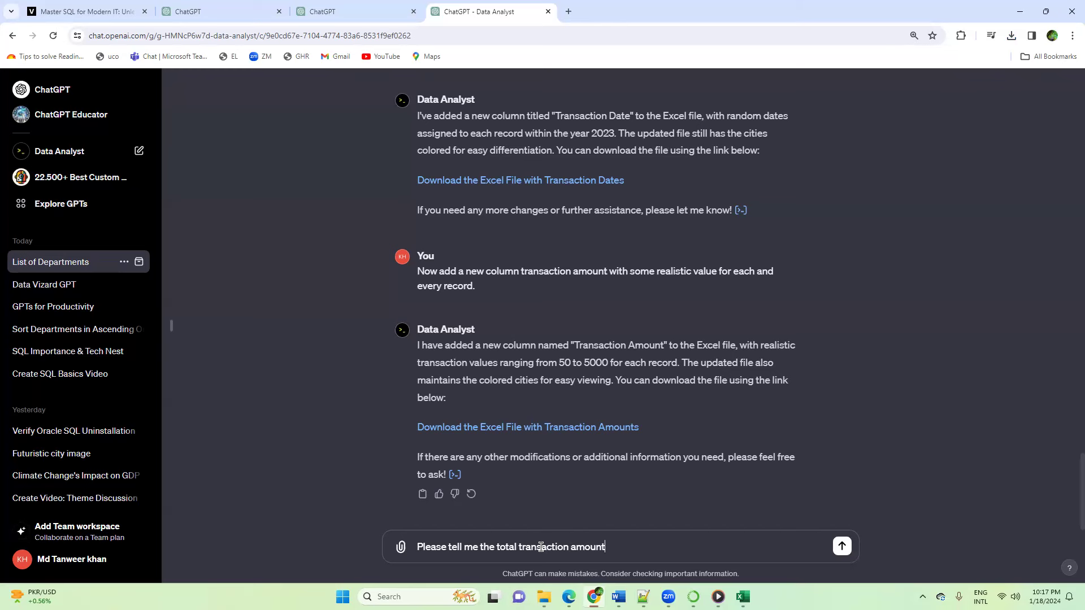
pyautogui.press('Return')
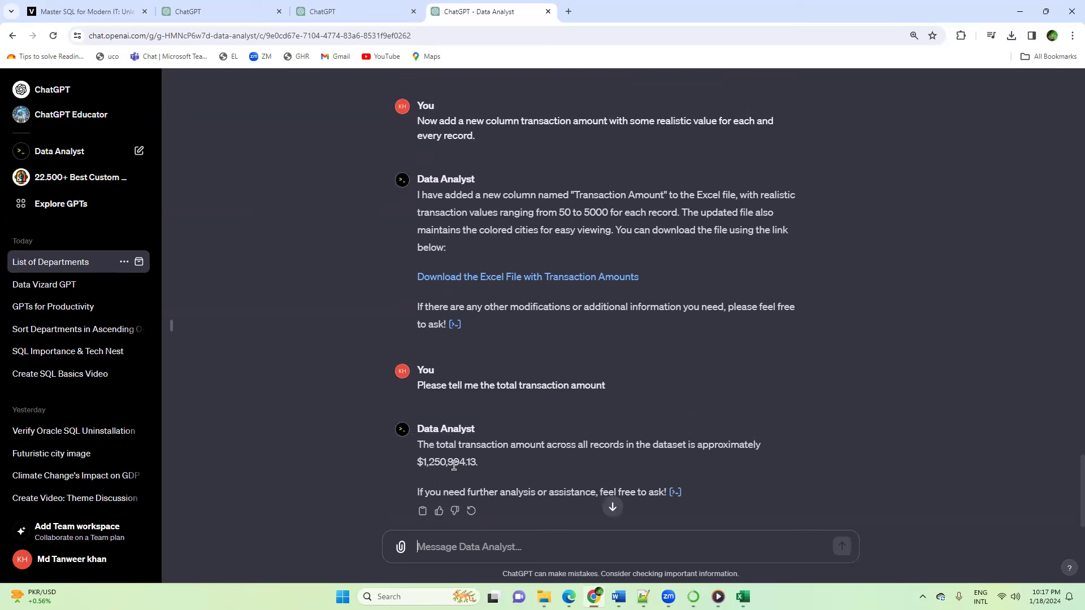
# Step: Copy the total 1,250,994.13 from the reply into cell H2 of the Excel workbook, match the destination formatting, and fit column H to it
pyautogui.moveTo(422, 461); pyautogui.dragTo(474, 463)
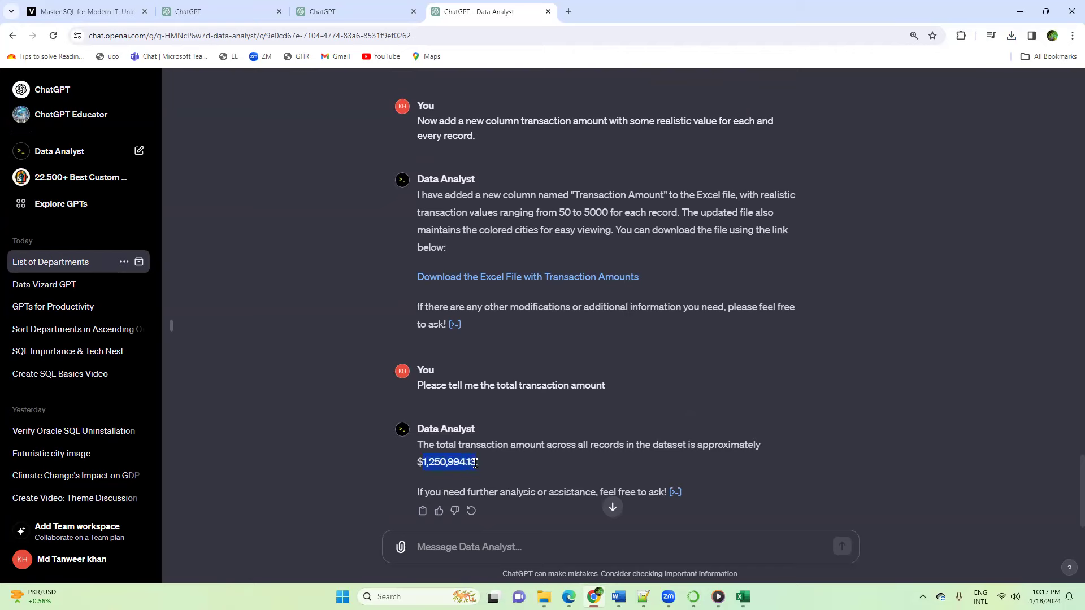
pyautogui.hotkey('alt', 'Tab')
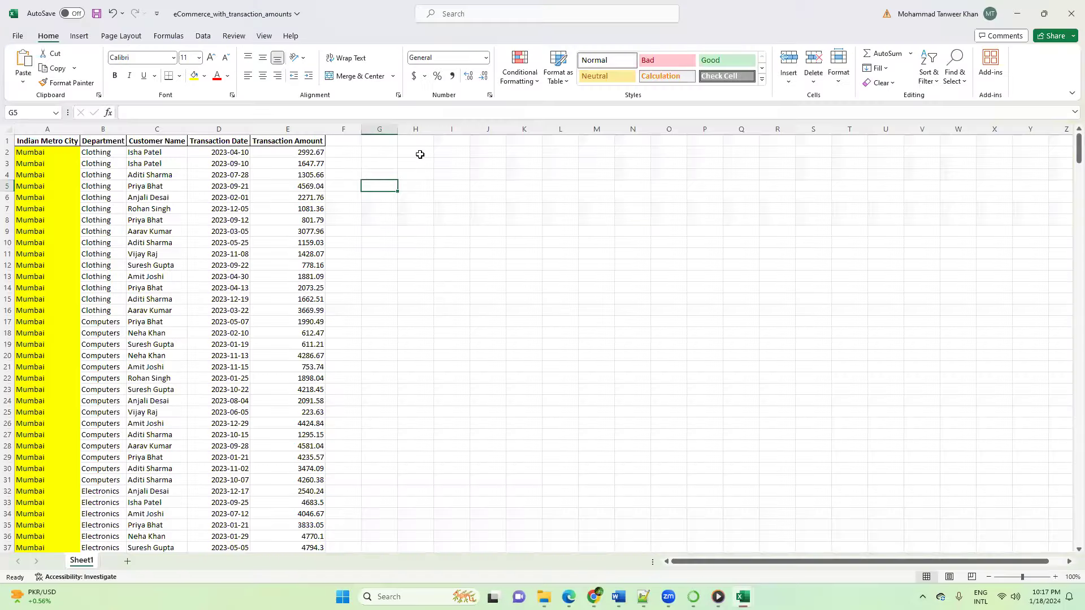
pyautogui.click(420, 154)
pyautogui.write('1250994.13')
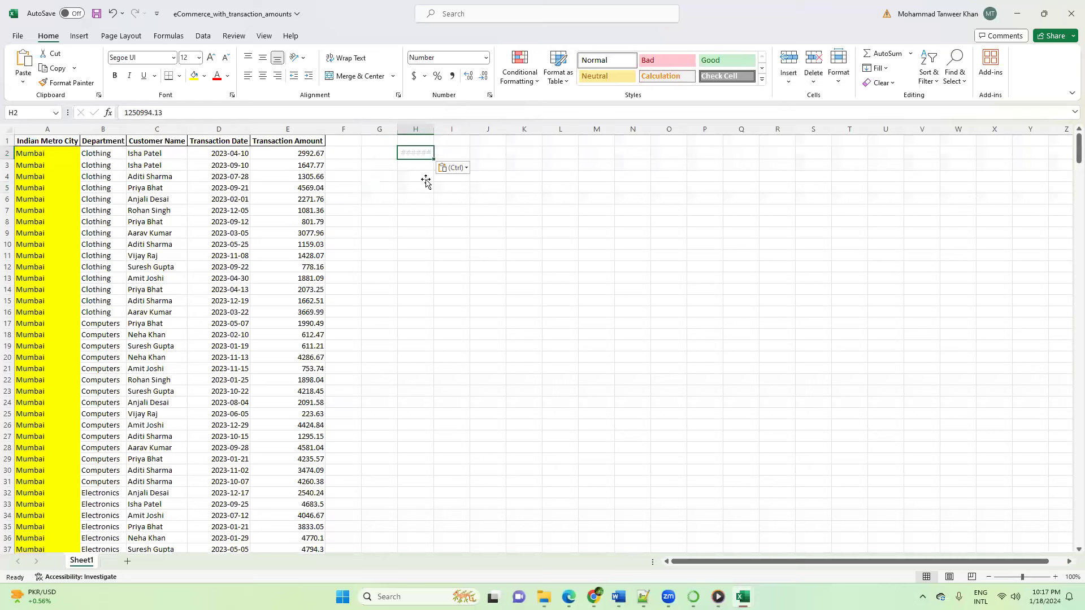
pyautogui.click(467, 169)
pyautogui.click(462, 200)
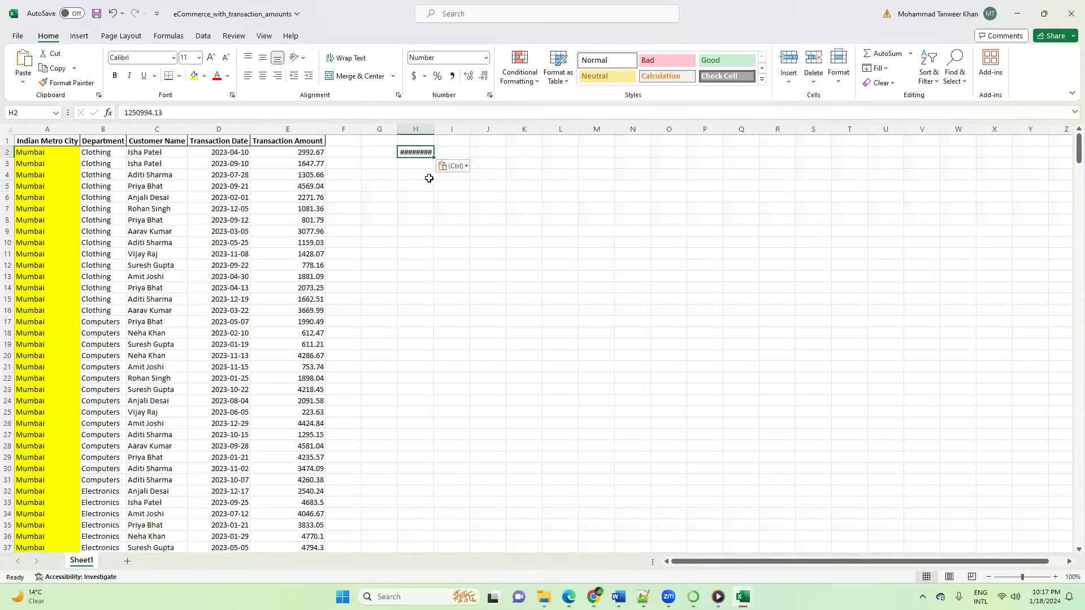
pyautogui.doubleClick(434, 128)
# Step: Select all Transaction Amount values from E2 to the last record and check their sum against the total in H2
pyautogui.click(305, 152)
pyautogui.hotkey('shift', 'Down')
pyautogui.press('End')
pyautogui.hotkey('shift', 'Down')
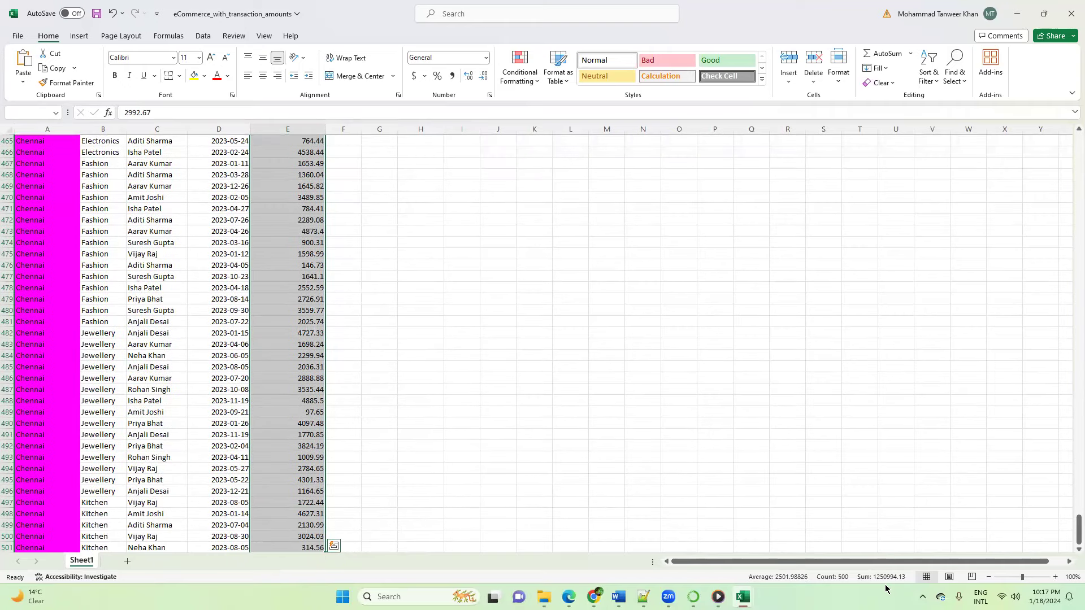
pyautogui.scroll(1, 1078, 529)
pyautogui.moveTo(1078, 526); pyautogui.dragTo(1078, 148)
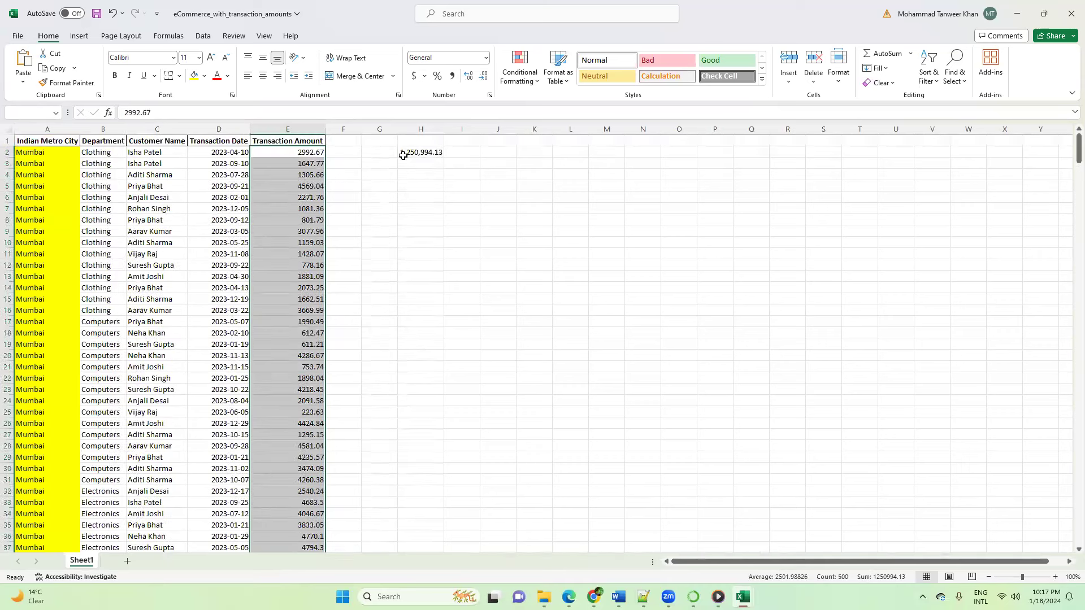
pyautogui.click(630, 278)
# Step: Return to ChatGPT and send "CReate a table with name shopping and table script so that I can create a table in oracle database"
pyautogui.moveTo(593, 596)
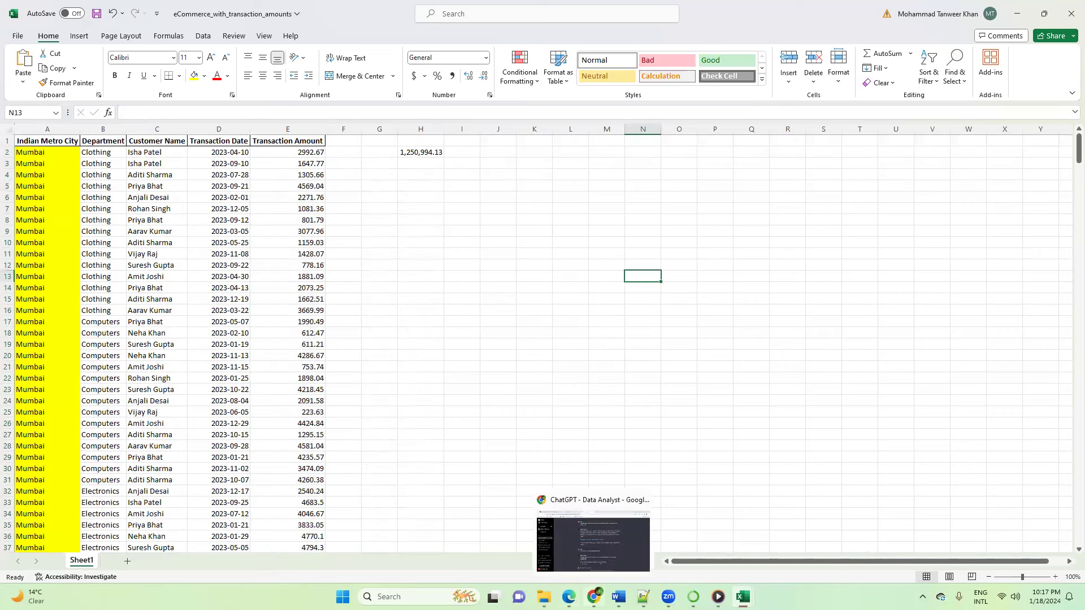
pyautogui.click(594, 541)
pyautogui.hotkey('alt', 'Tab')
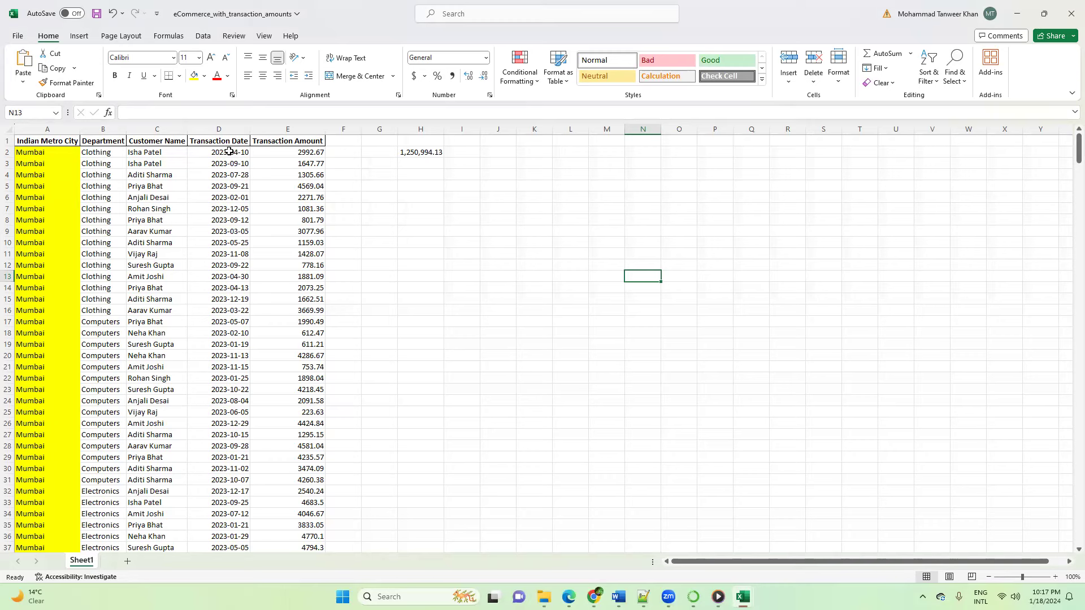
pyautogui.hotkey('alt', 'Tab')
pyautogui.click(545, 542)
pyautogui.write('CReate a table')
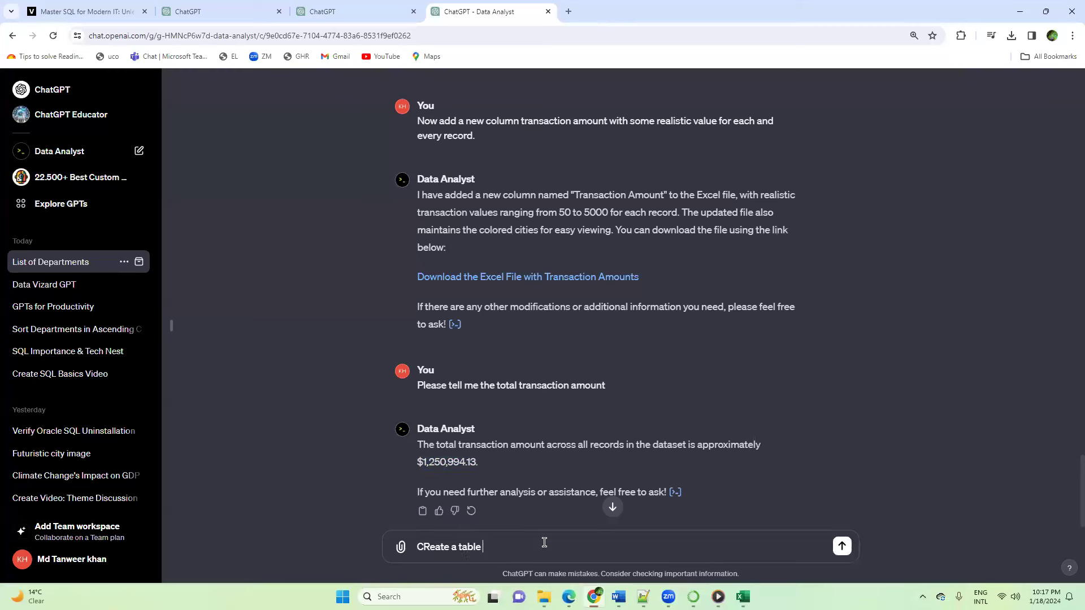
pyautogui.write(' with name shopping and table script so that I can create a table in oracle data')
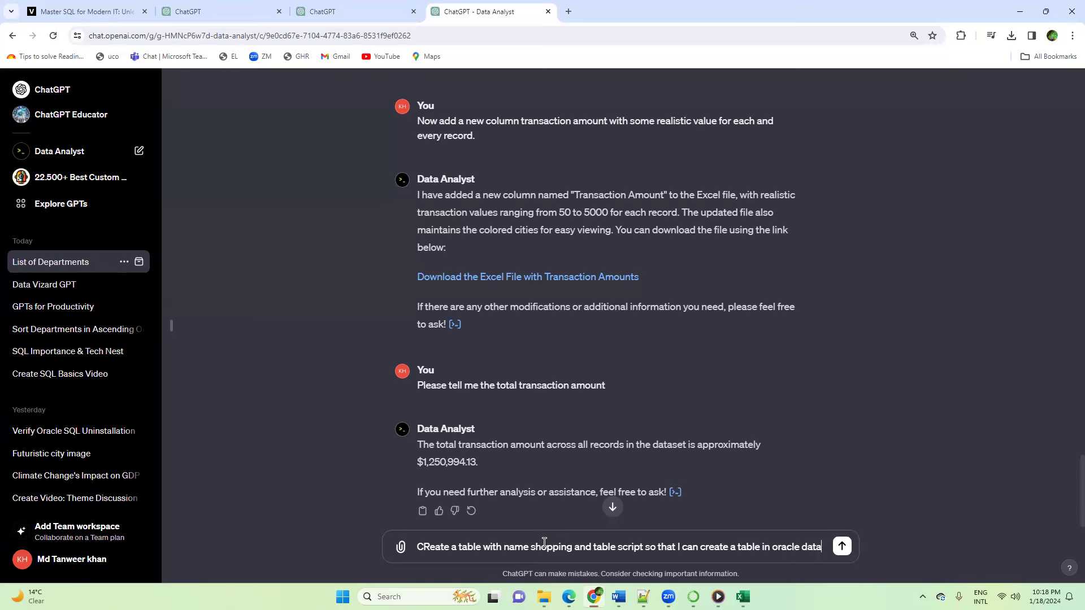
pyautogui.write('base')
pyautogui.press('Return')
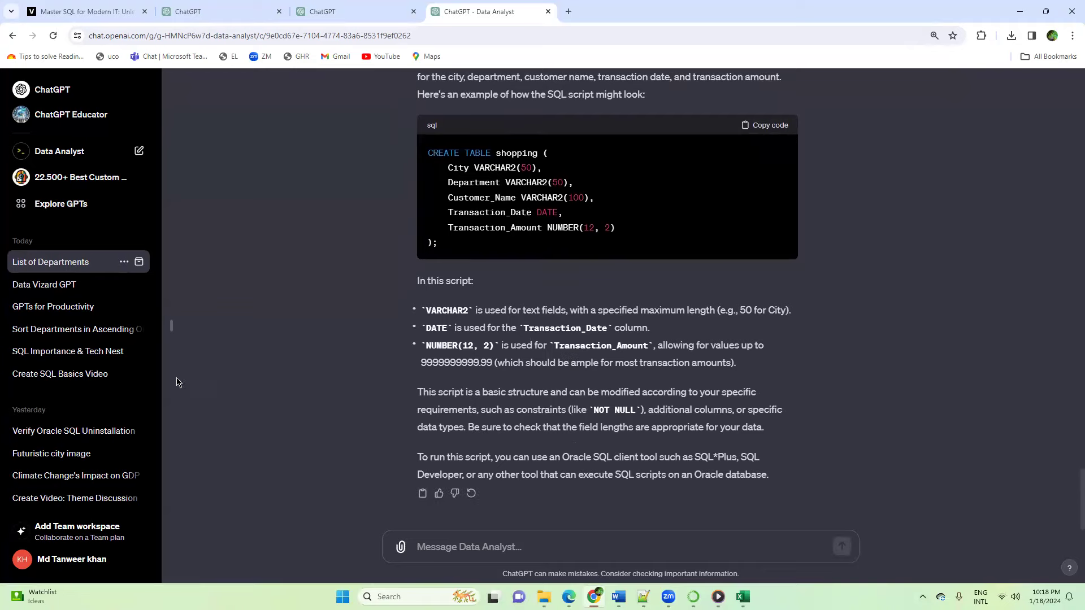
# Step: Send the prompt "now prepare insert script for all the records and share in a file so that i can download it"
pyautogui.hotkey('alt', 'Tab')
pyautogui.hotkey('alt', 'Tab')
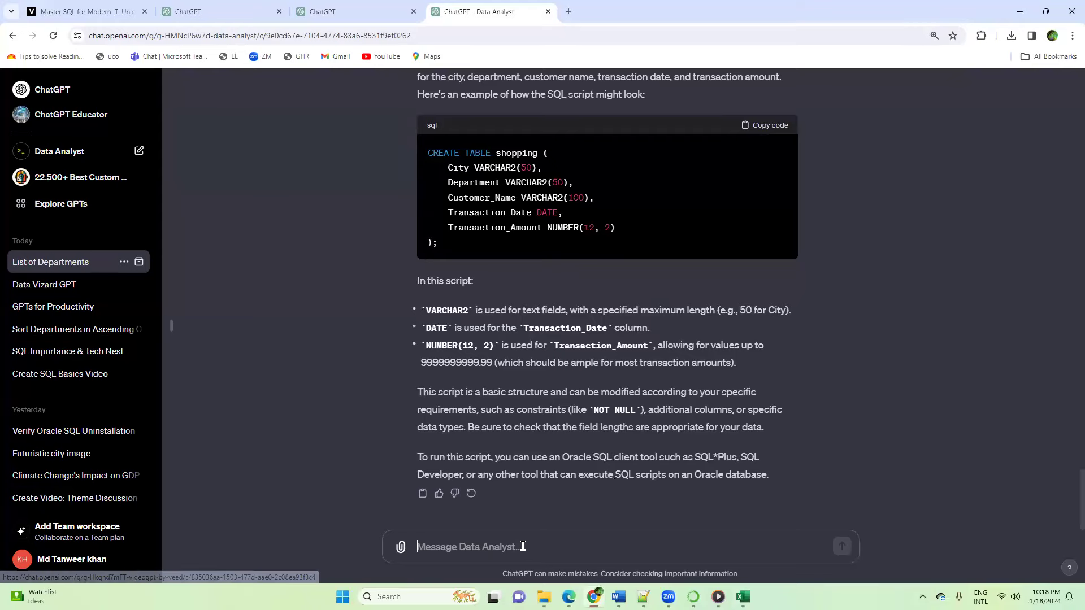
pyautogui.write('now p')
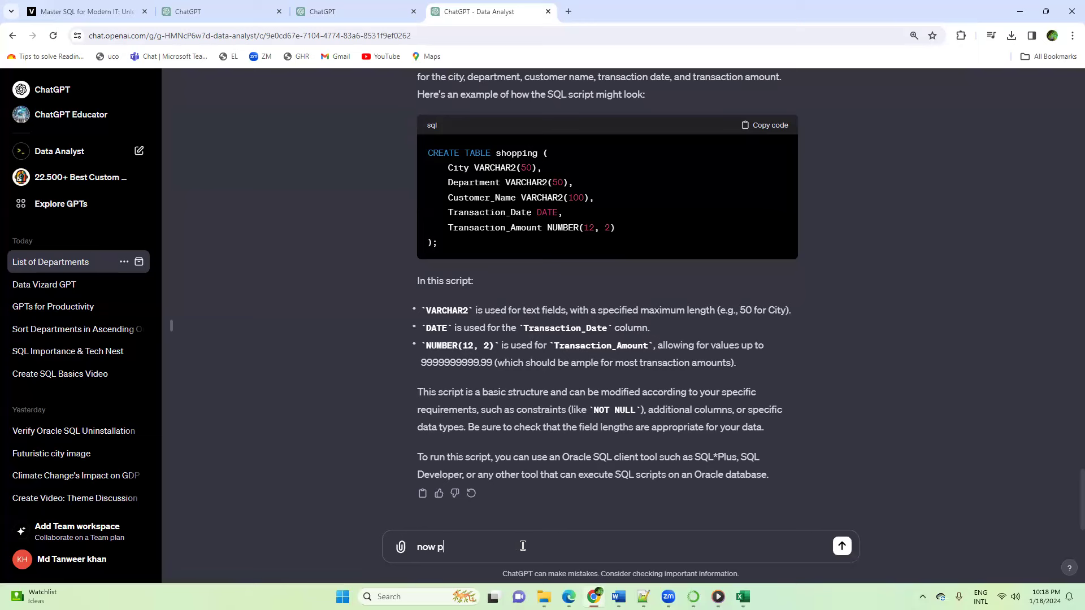
pyautogui.write('repare insert script for all the recor')
pyautogui.write('d ')
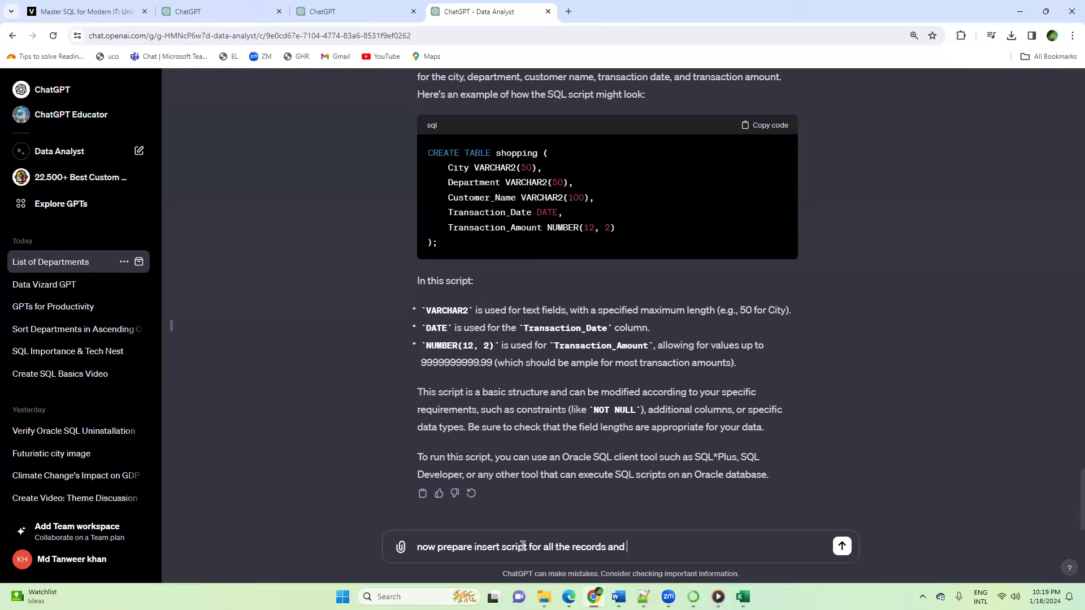
pyautogui.write('share in a file so that i can dow')
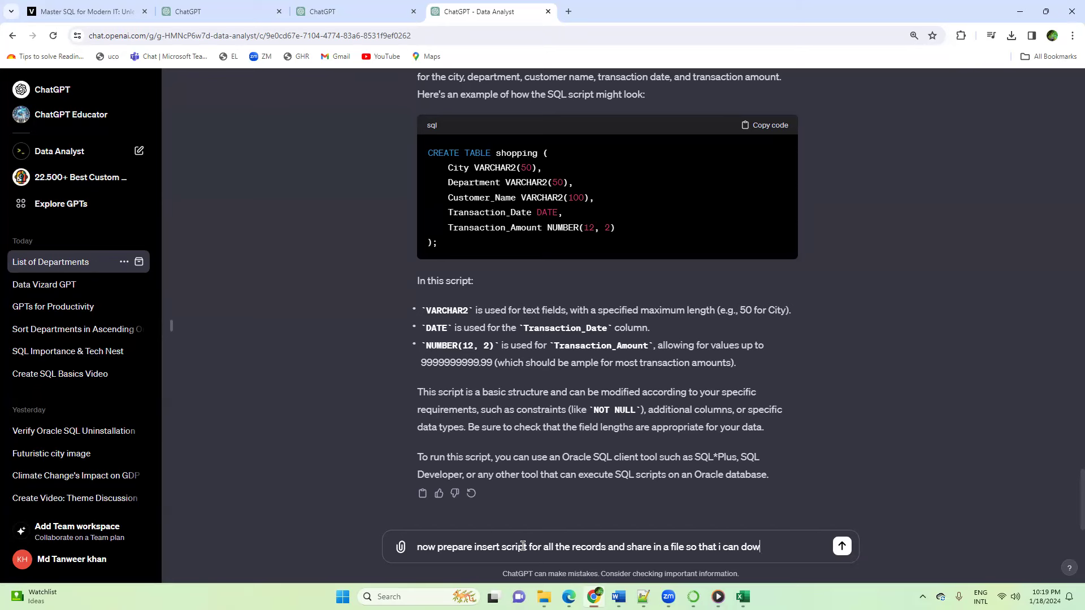
pyautogui.write('nload it')
pyautogui.press('Return')
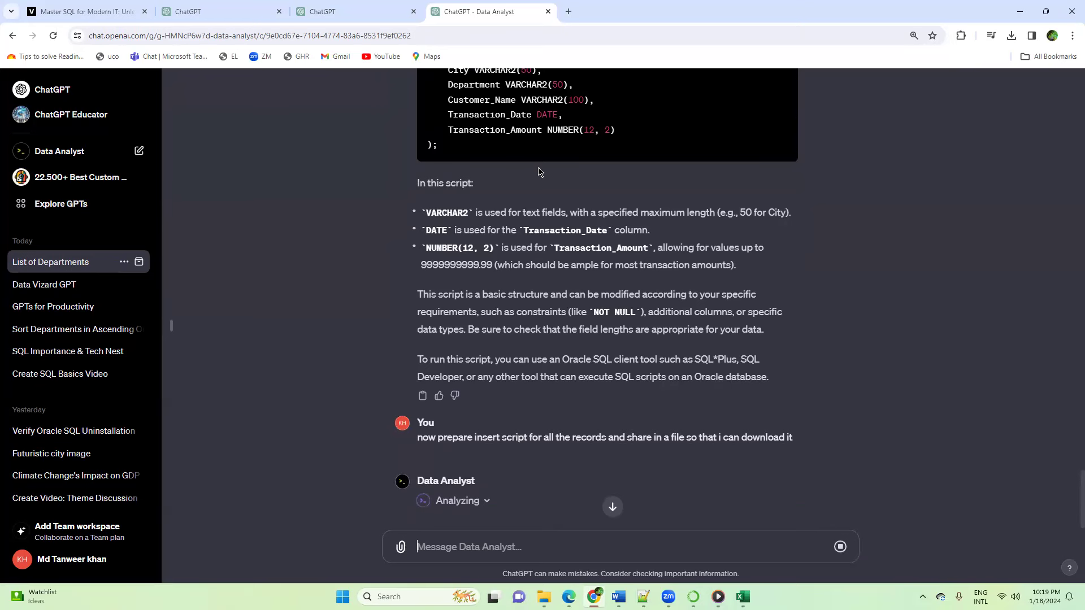
# Step: Download the insert script from the reply and save it in Downloads as the SQL file eCommerce_insert_script
pyautogui.scroll(-1, 528, 311)
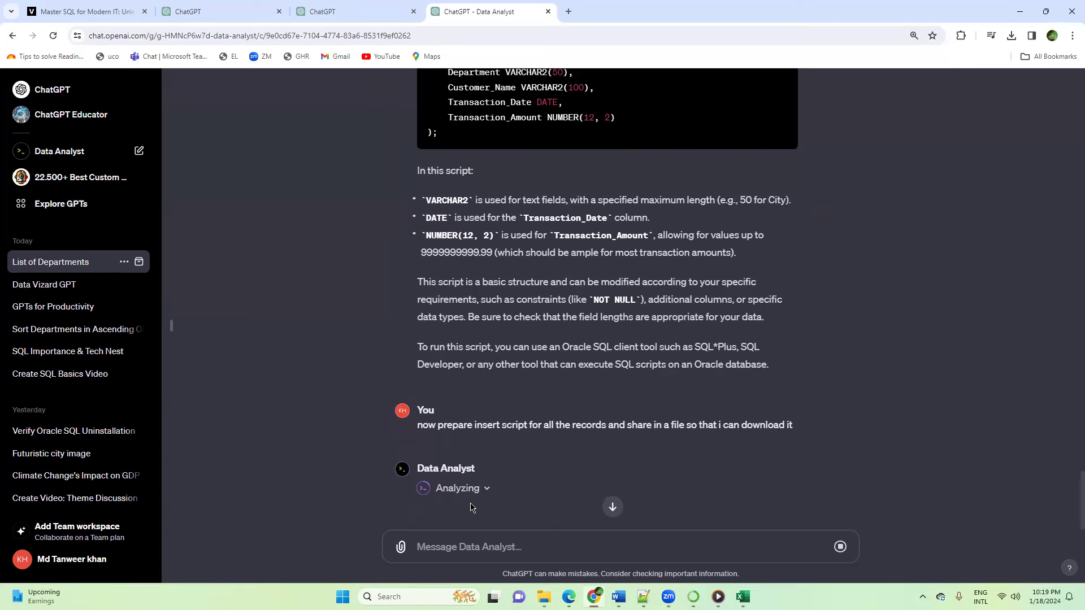
pyautogui.scroll(2, 638, 194)
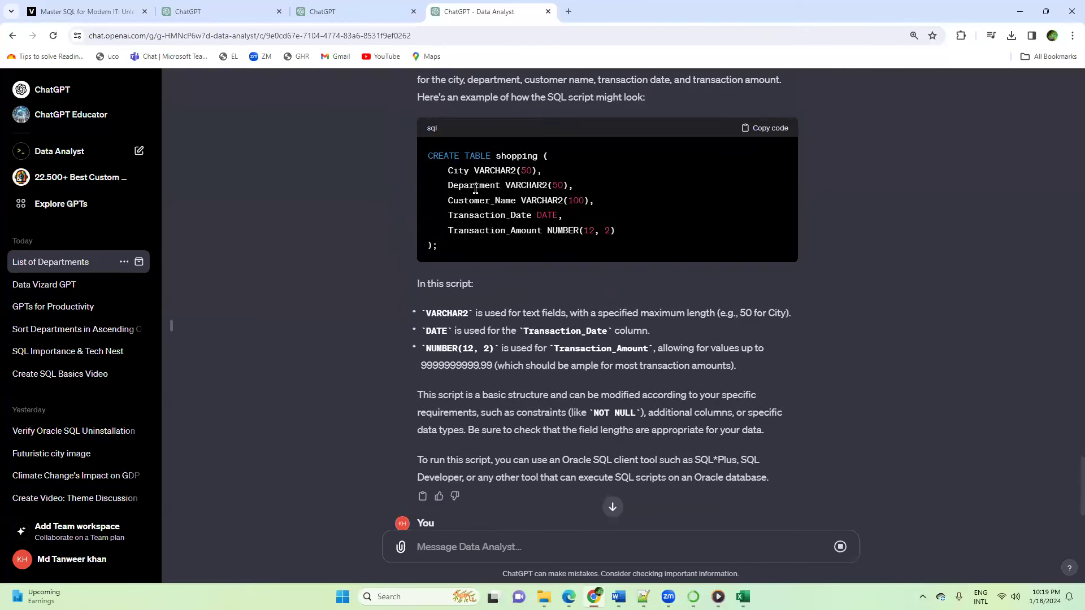
pyautogui.scroll(-2, 553, 315)
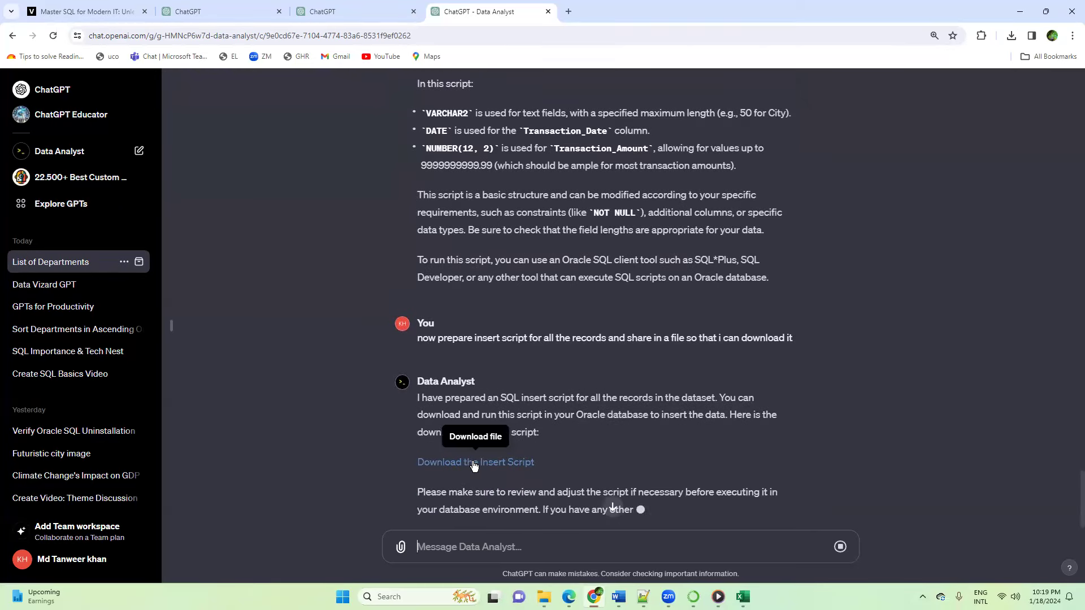
pyautogui.click(474, 463)
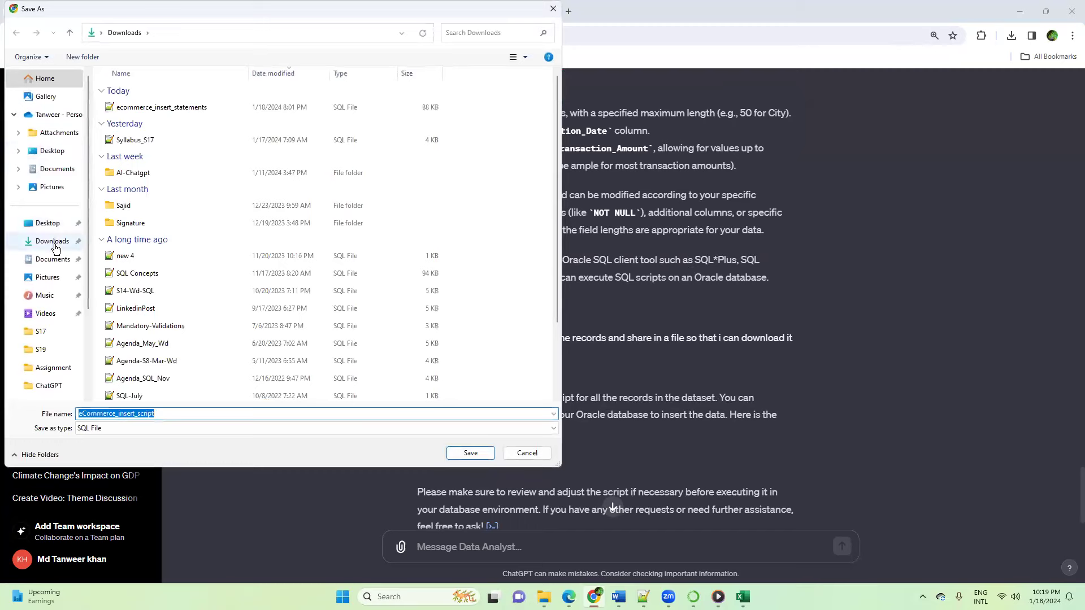
pyautogui.click(470, 452)
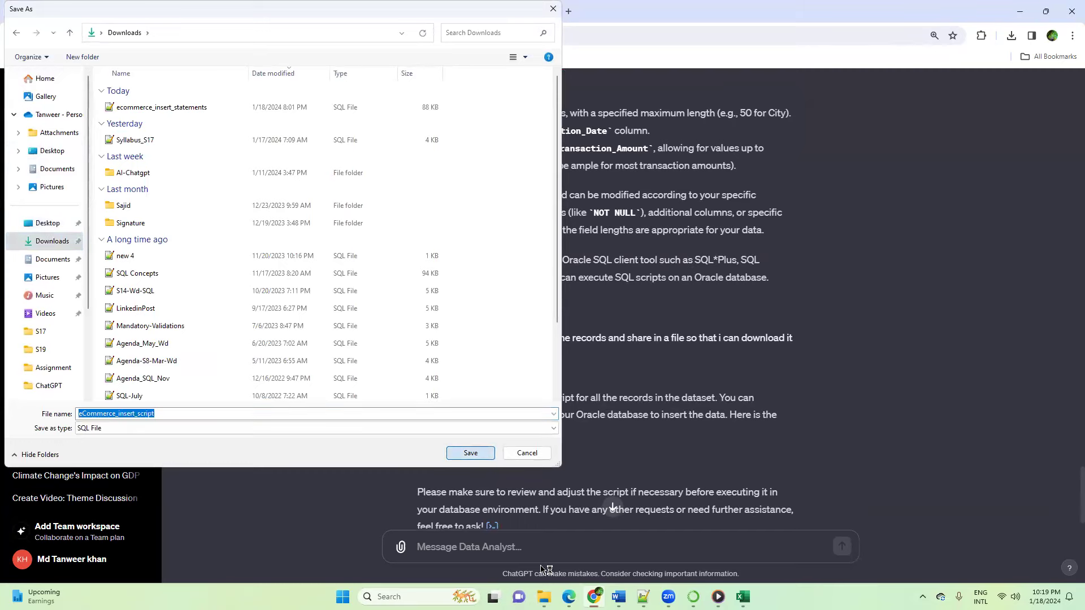
# Step: Switch to File Explorer and open eCommerce_insert_script from the Downloads folder in a maximized Notepad++ window
pyautogui.moveTo(544, 597)
pyautogui.click(463, 525)
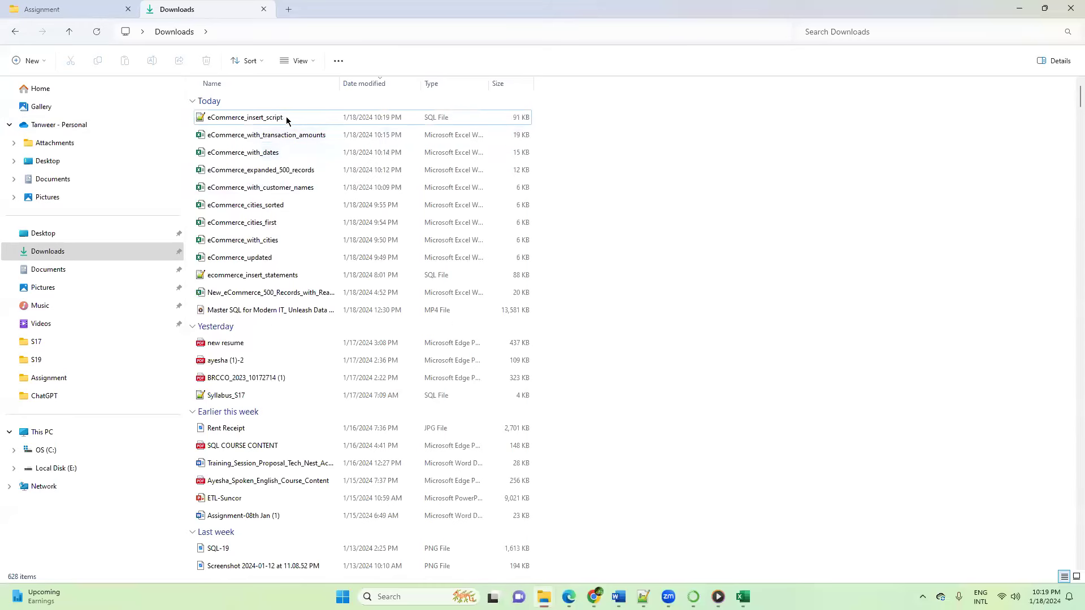
pyautogui.click(278, 118)
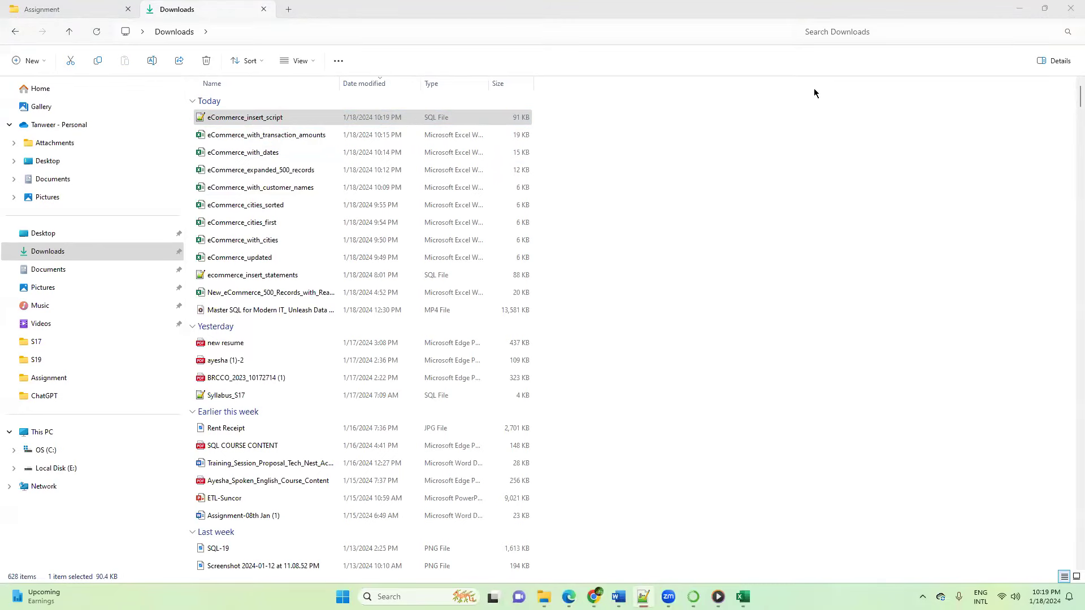
pyautogui.press('super+Up')
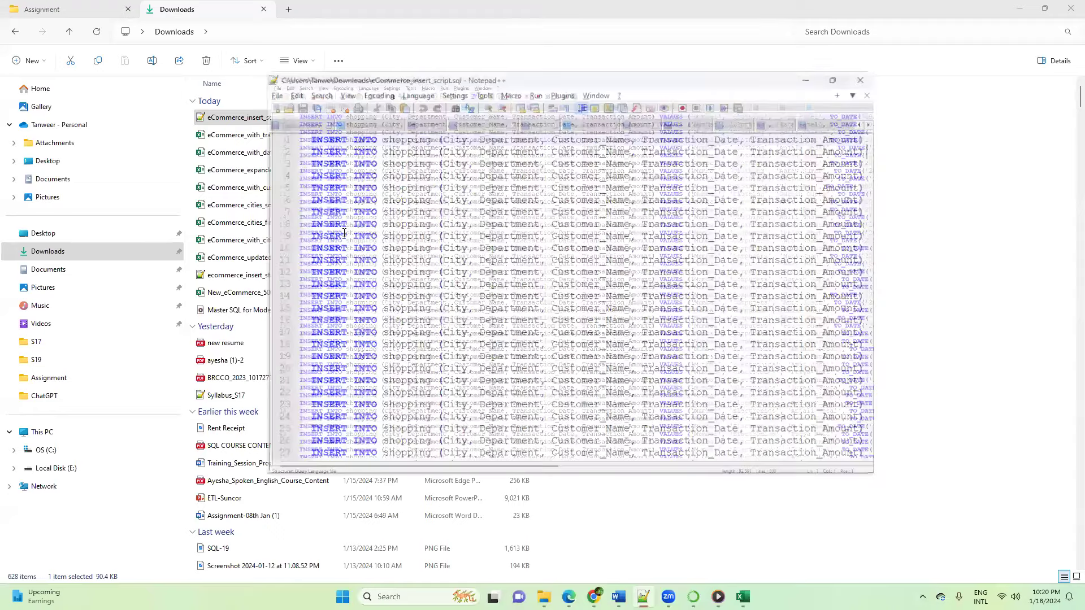
# Step: Look through the INSERT statements for the shopping table and select the whole script
pyautogui.scroll(-12, 341, 242)
pyautogui.scroll(-16, 341, 242)
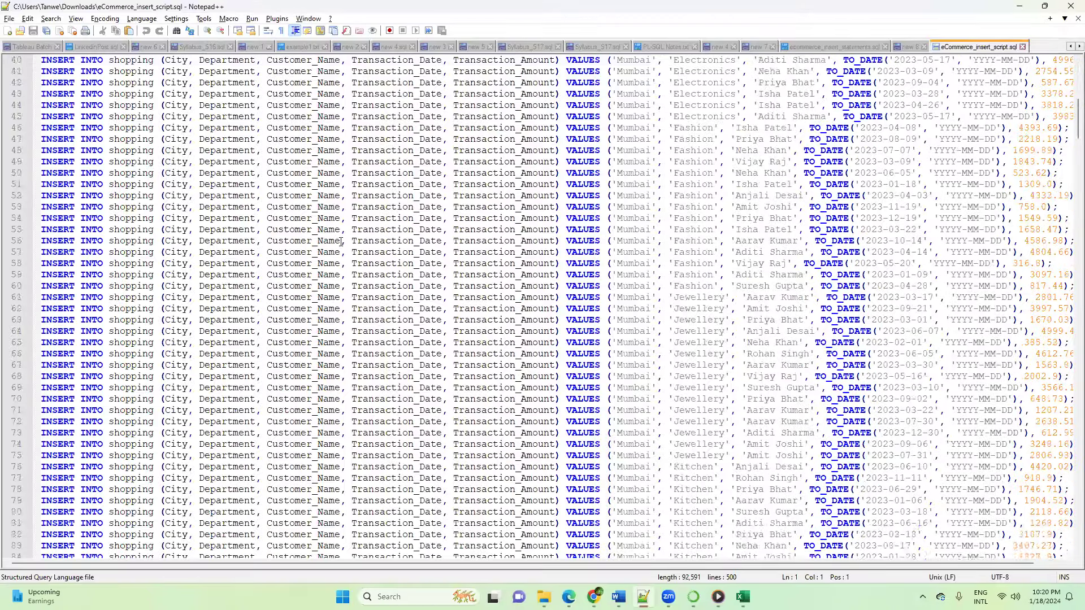
pyautogui.scroll(-20, 338, 256)
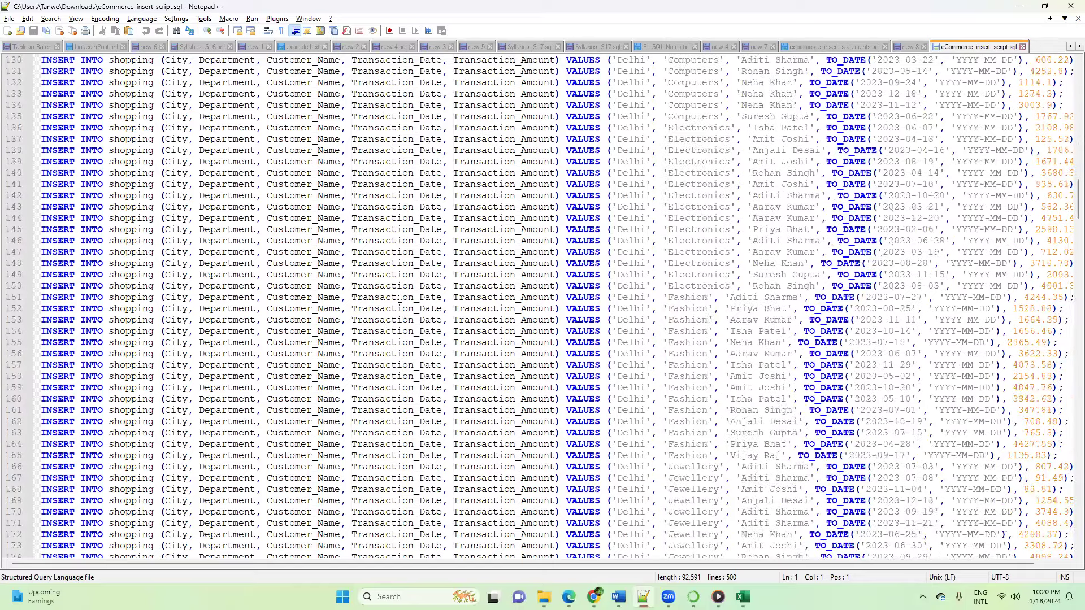
pyautogui.click(399, 298)
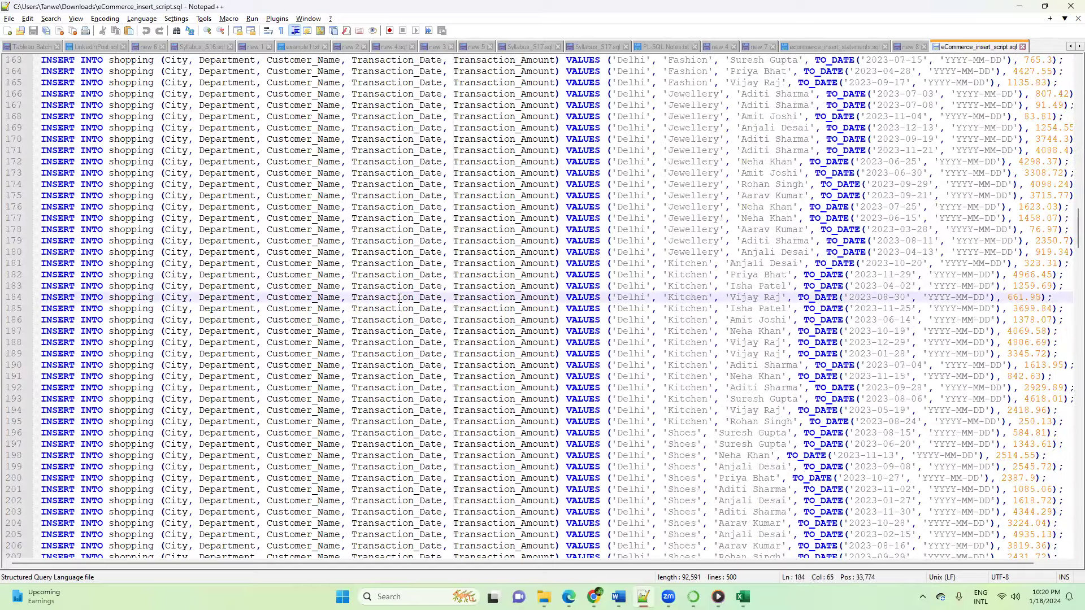
pyautogui.hotkey('ctrl', 'a')
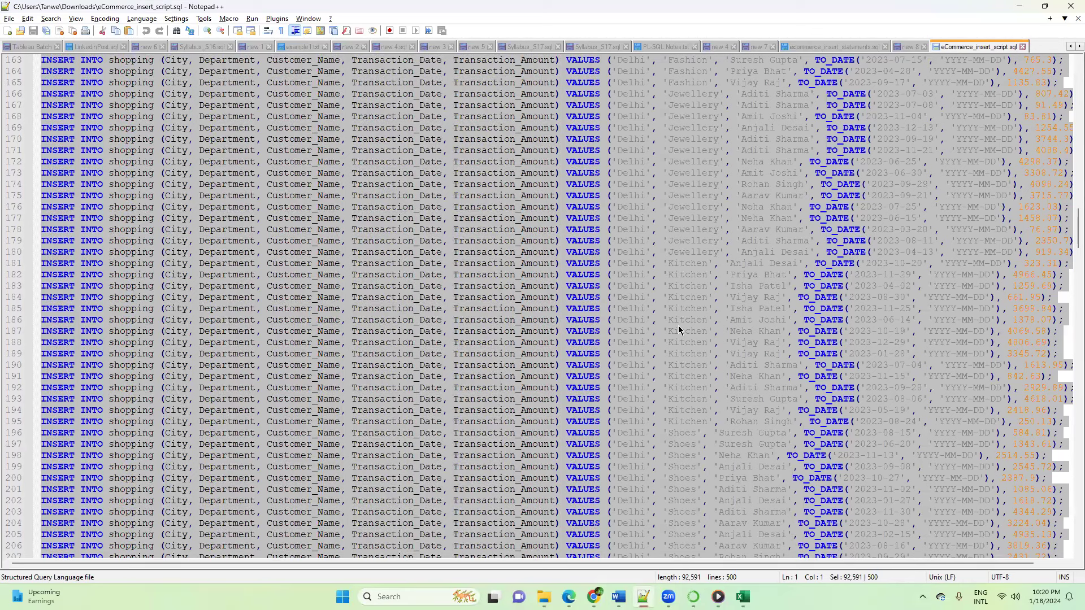
# Step: Return to ChatGPT, send "i want the total transaction amount location wise", and view the Python analysis behind the reply
pyautogui.moveTo(718, 597)
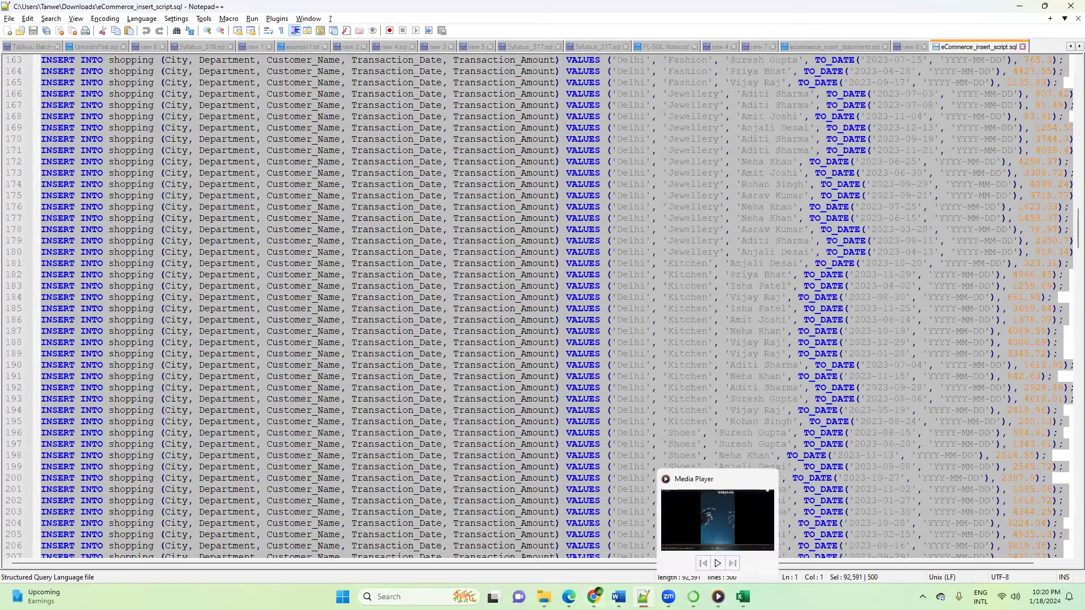
pyautogui.moveTo(594, 596)
pyautogui.click(610, 551)
pyautogui.scroll(-1, 553, 504)
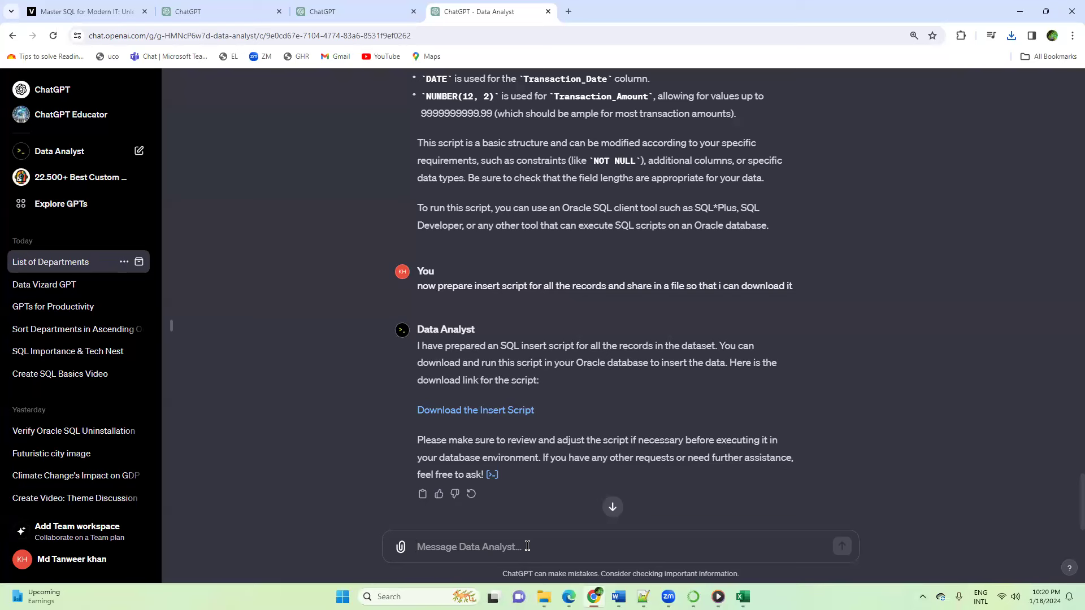
pyautogui.click(591, 542)
pyautogui.write('i want')
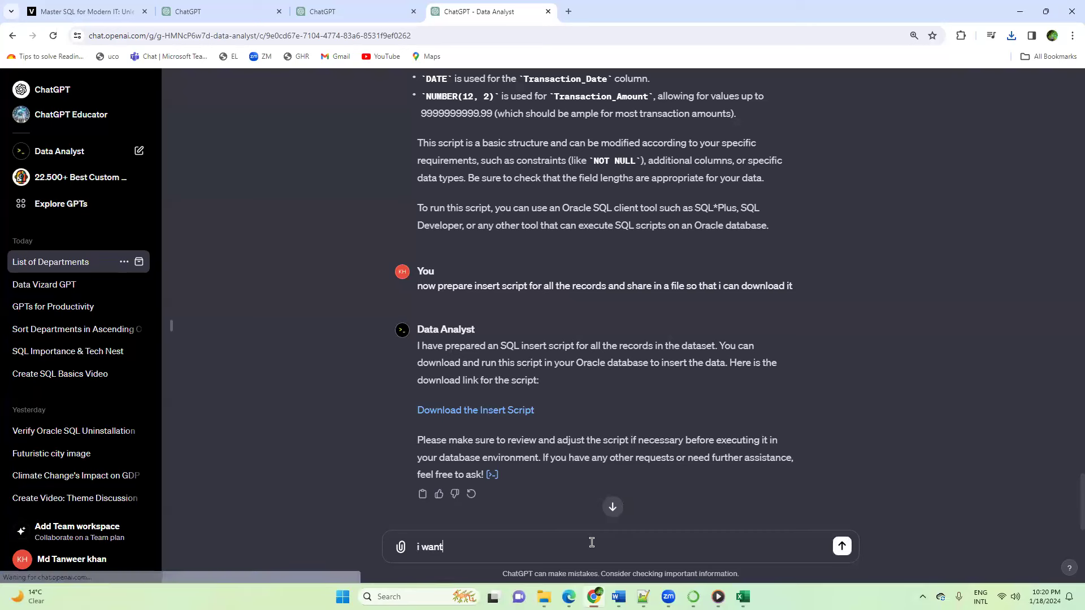
pyautogui.write(' the total transactio')
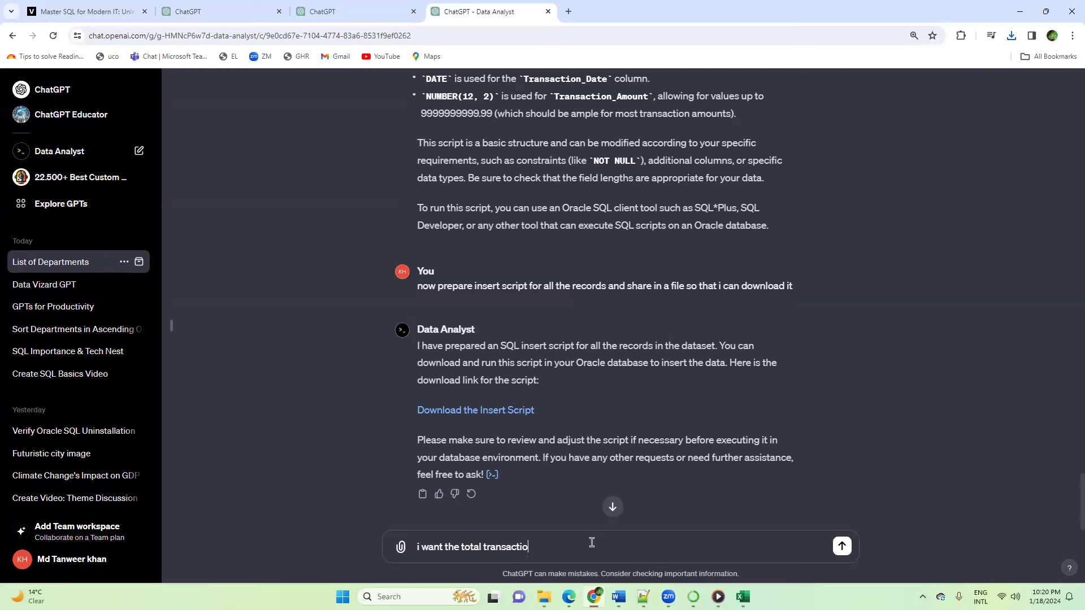
pyautogui.write('n amount location wise')
pyautogui.press('Return')
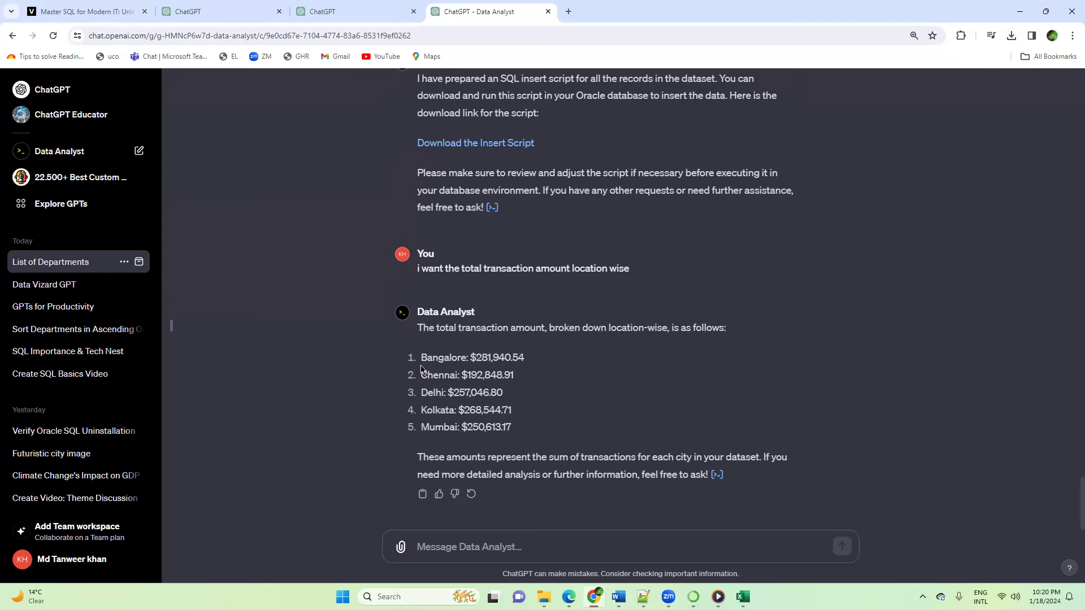
pyautogui.click(717, 474)
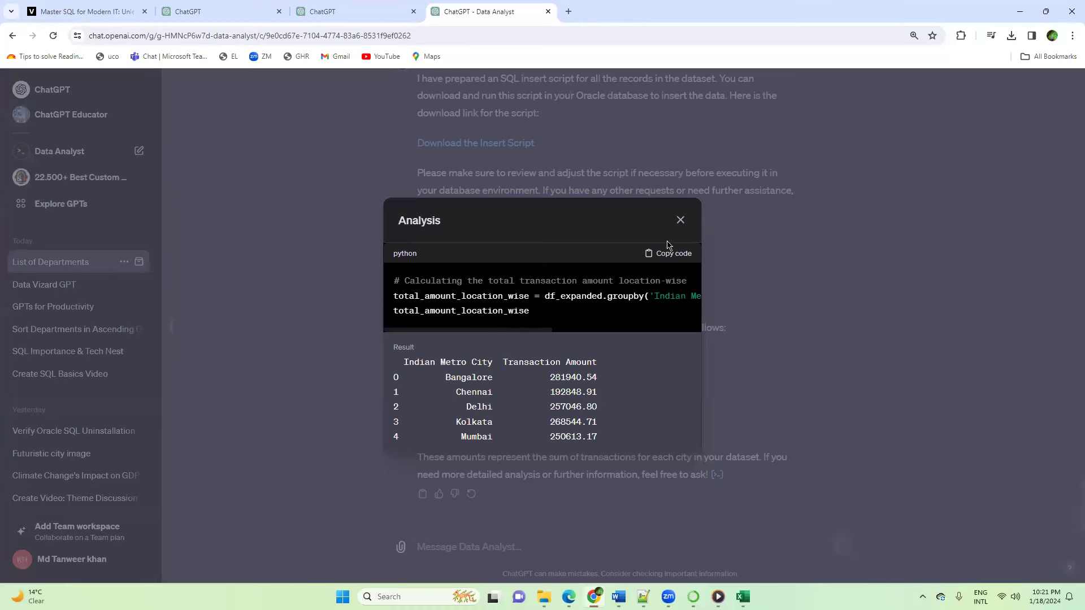
pyautogui.click(680, 220)
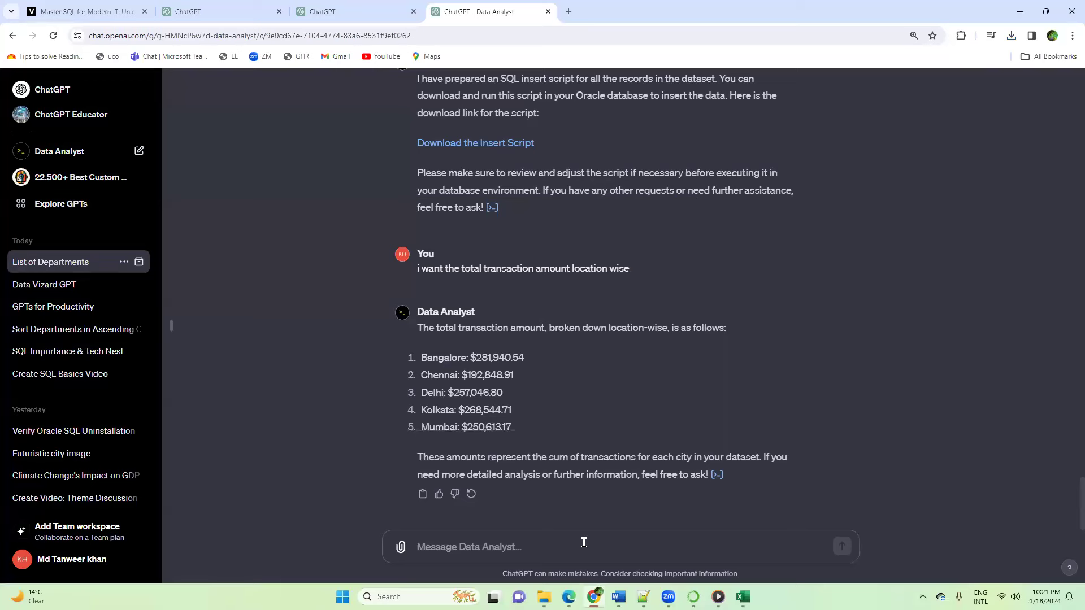
# Step: Send the prompt "prepare a map using matplotlib for the above data"
pyautogui.click(520, 552)
pyautogui.write('prepar')
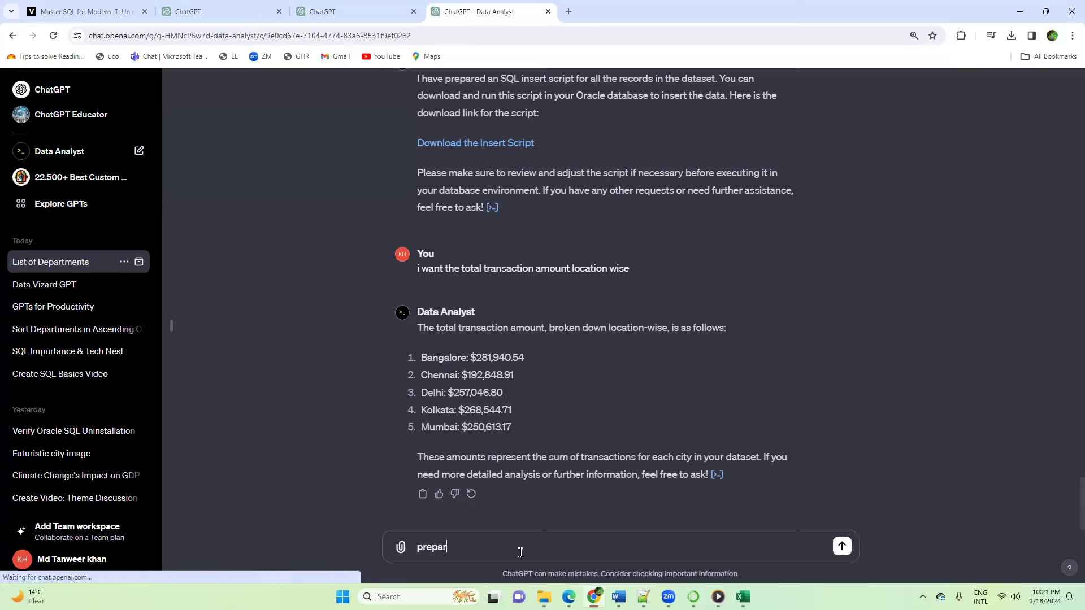
pyautogui.write('e a map')
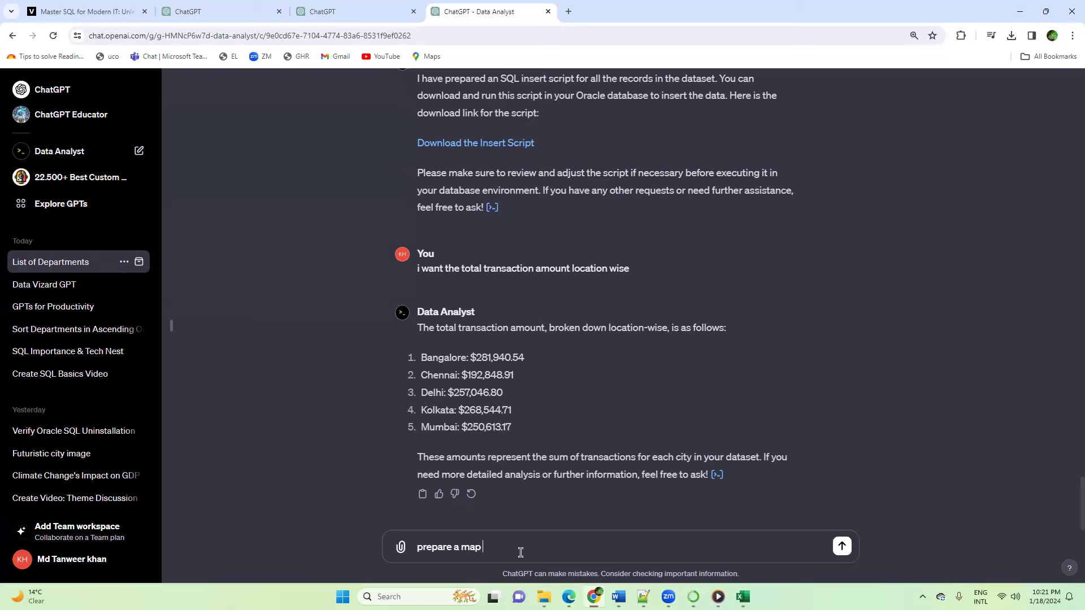
pyautogui.write(' using matplotlib for the above data')
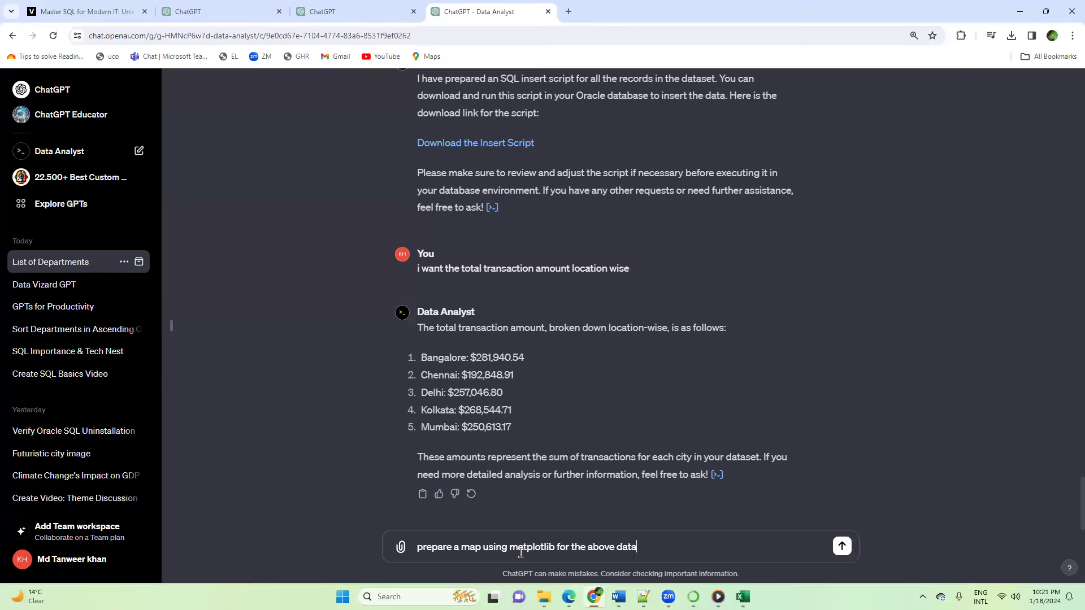
pyautogui.press('Return')
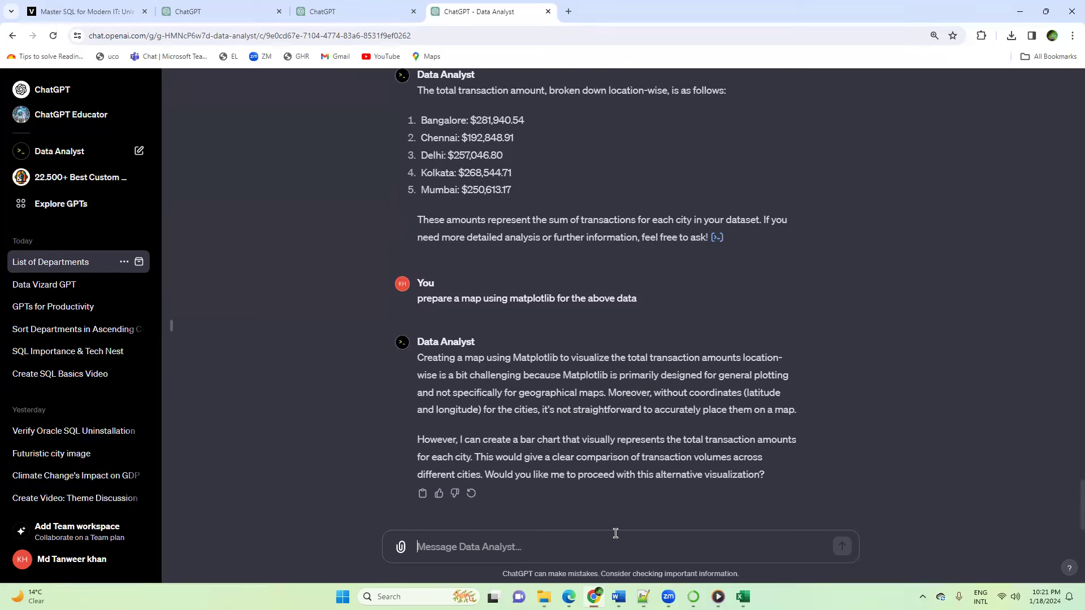
# Step: Accept the proposed bar chart by sending "Yes", and examine the matplotlib code behind the chart
pyautogui.write('Yes')
pyautogui.press('Return')
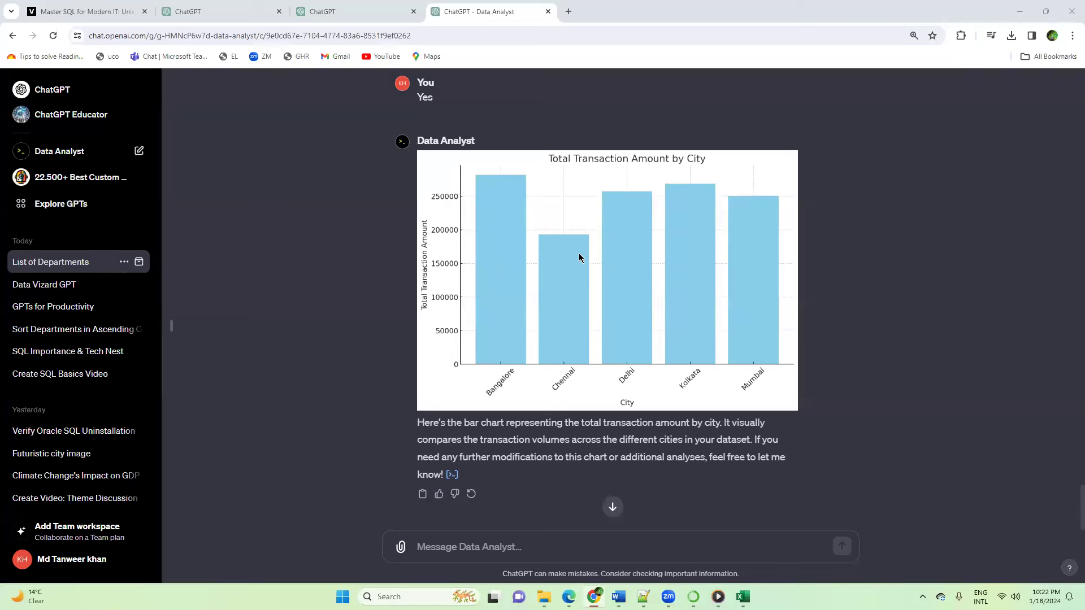
pyautogui.click(452, 474)
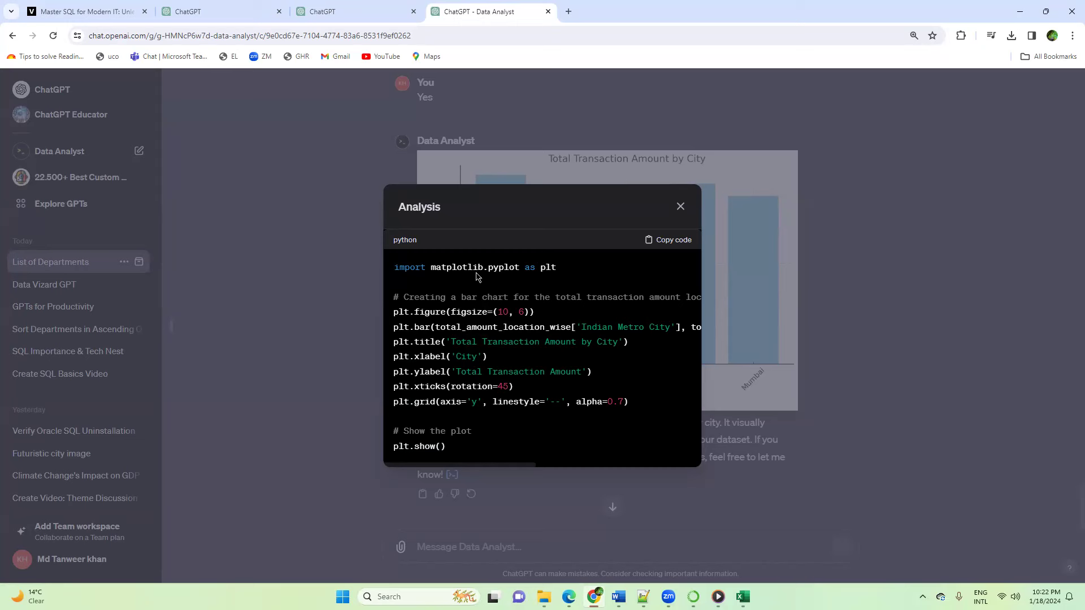
pyautogui.moveTo(430, 266); pyautogui.dragTo(487, 268)
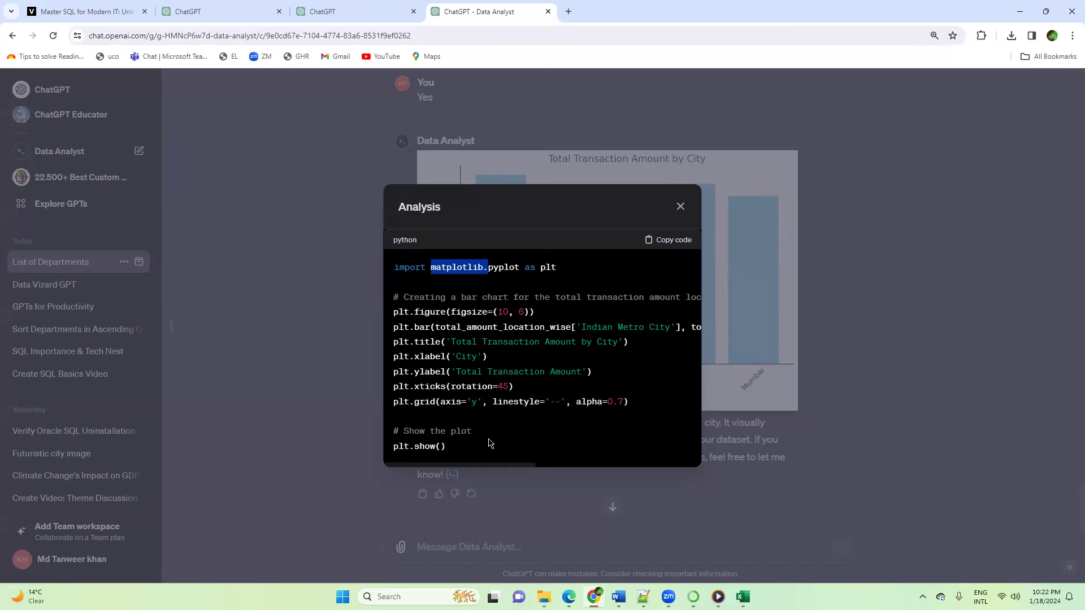
pyautogui.click(680, 207)
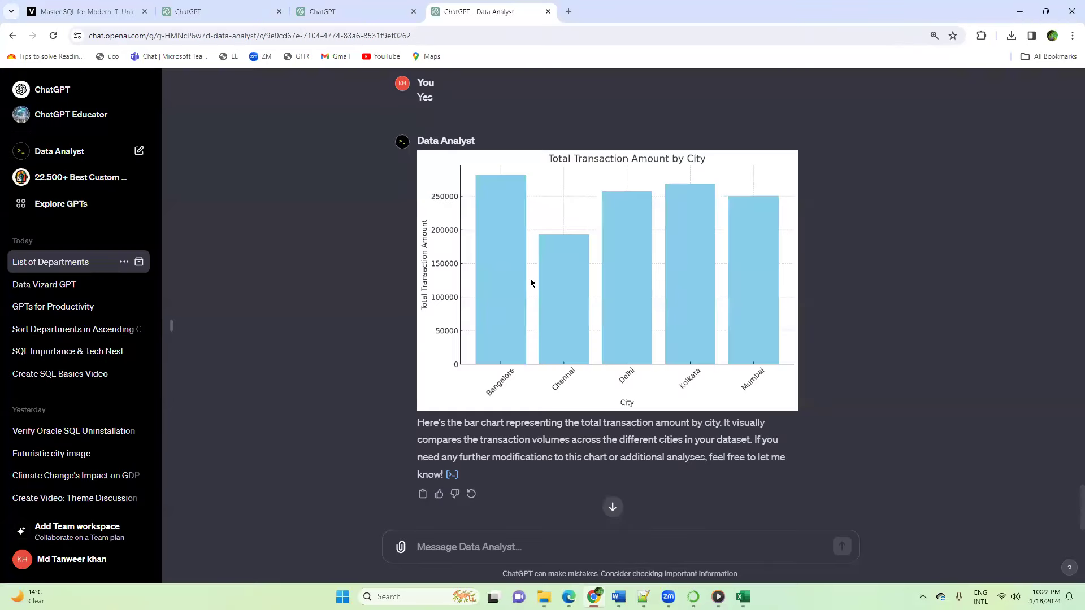
# Step: Send "Change the color to red" to recolor the bars, and view the updated chart
pyautogui.write('C')
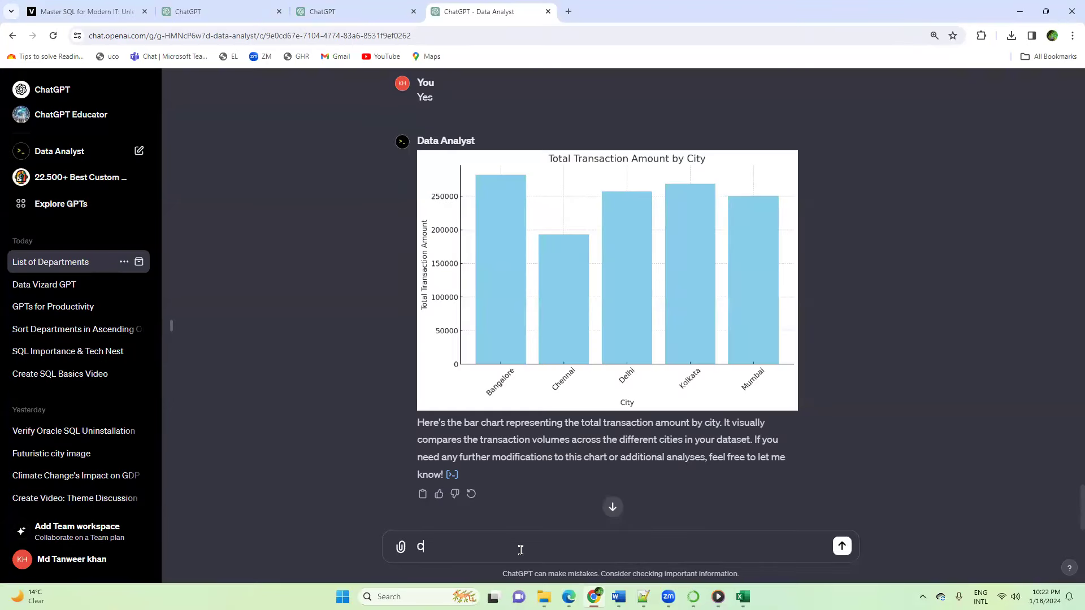
pyautogui.write('hange the color to red')
pyautogui.press('Return')
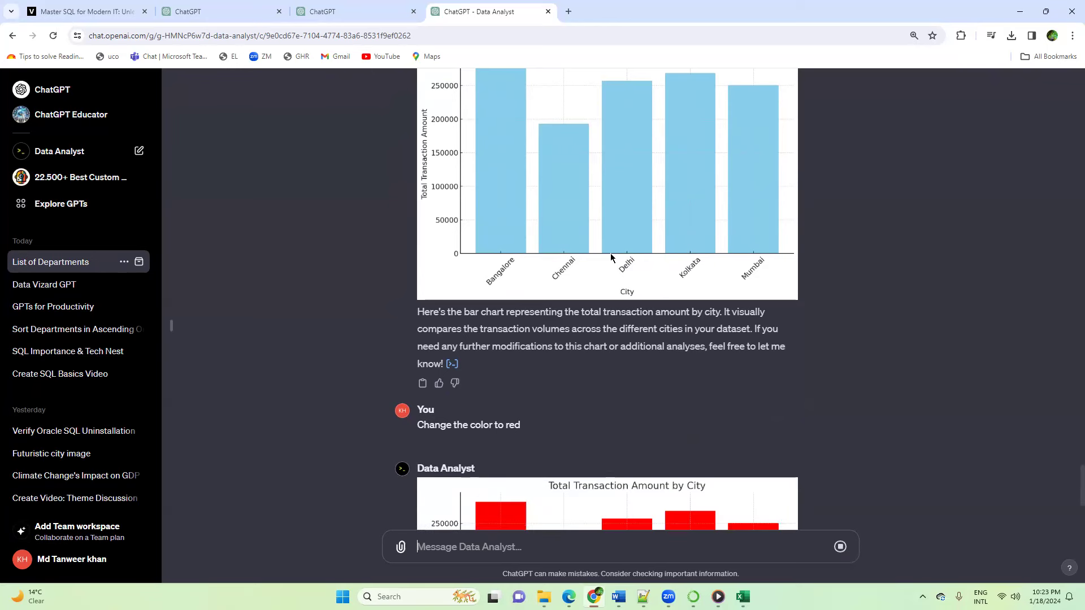
pyautogui.scroll(-5, 610, 253)
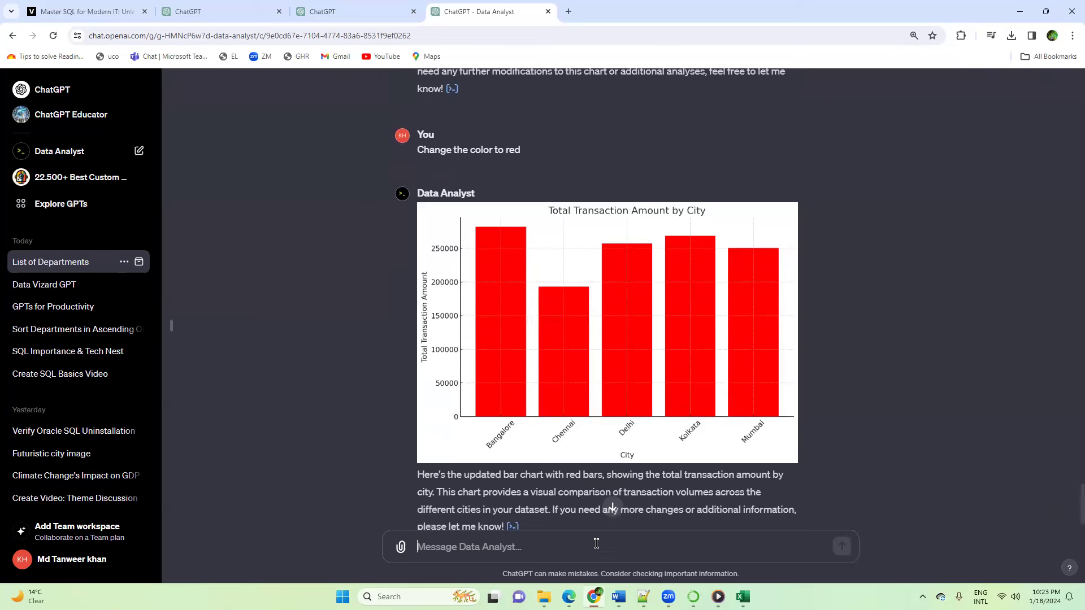
# Step: Send the prompt "Show me the common stats for the data" to get summary statistics of the dataset
pyautogui.write('Sh')
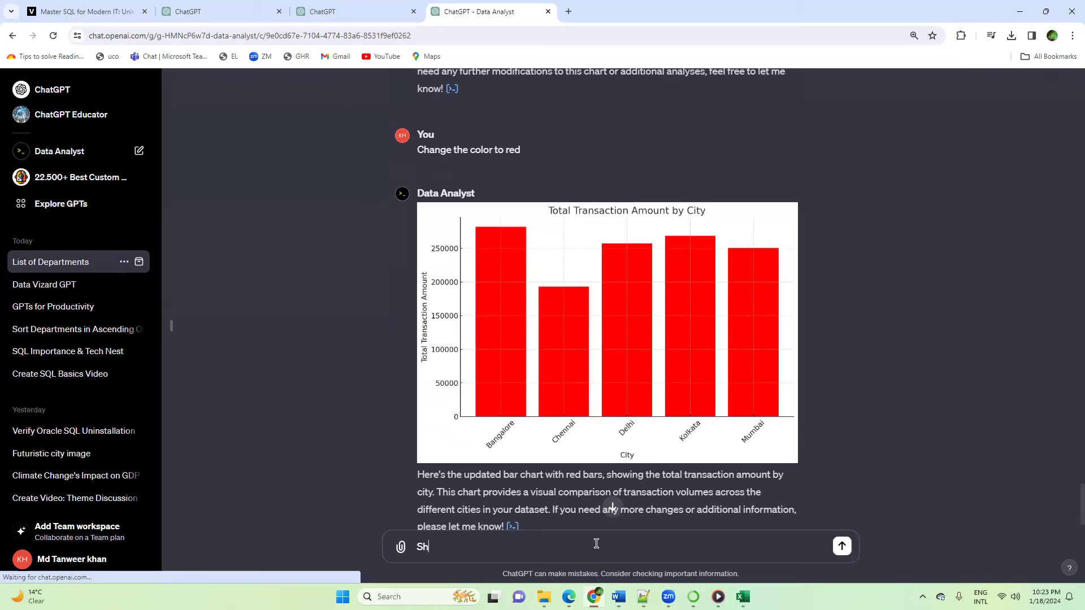
pyautogui.write('ow me the co')
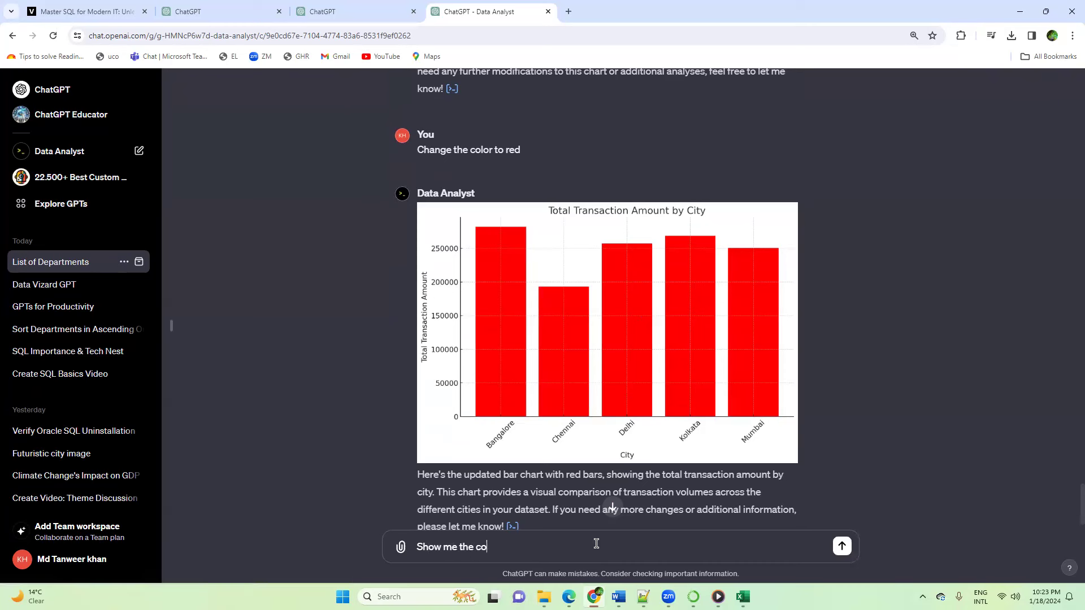
pyautogui.write('mmon stats for the data')
pyautogui.press('Return')
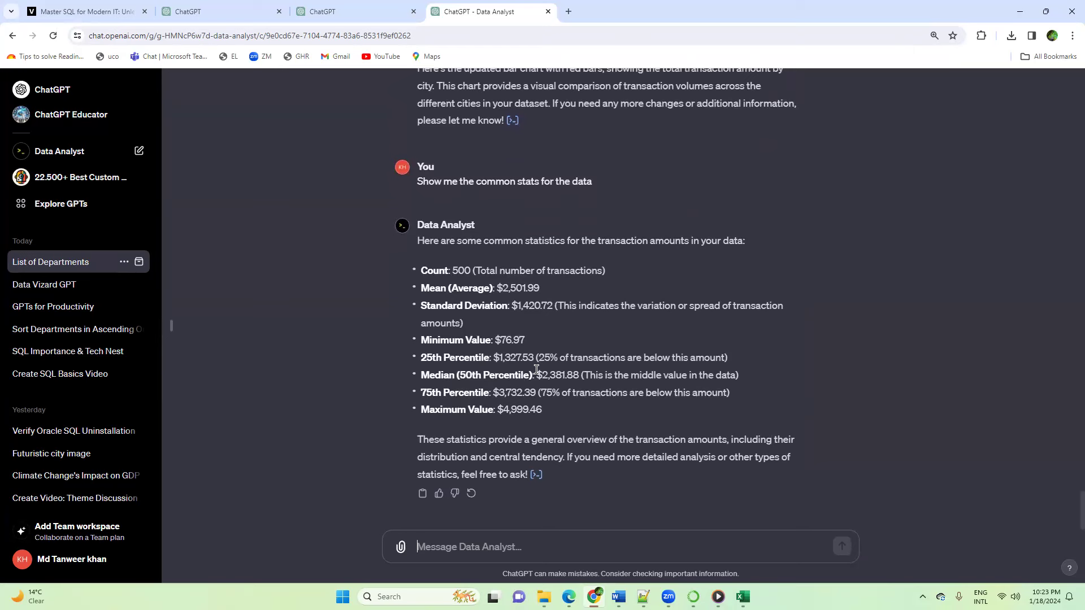
# Step: Ask for the top location by sending "location with highest transaction amount", and view the full reply
pyautogui.click(536, 541)
pyautogui.write('l')
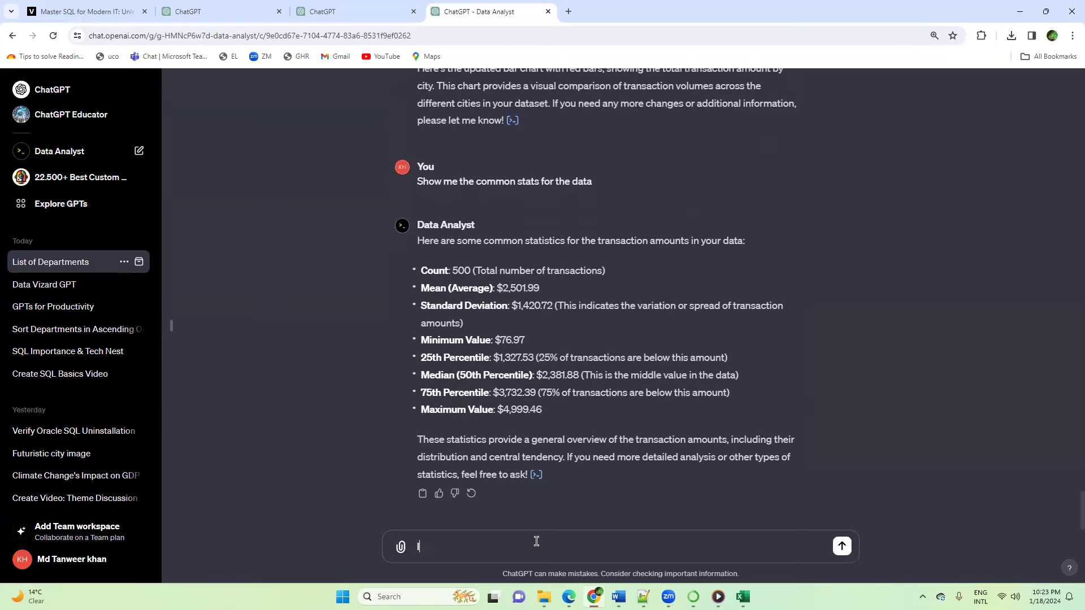
pyautogui.write('ocation wh')
pyautogui.write('ith h')
pyautogui.write('igesht')
pyautogui.press('BackSpace')
pyautogui.press('BackSpace')
pyautogui.press('BackSpace')
pyautogui.press('BackSpace')
pyautogui.press('BackSpace')
pyautogui.write('hest')
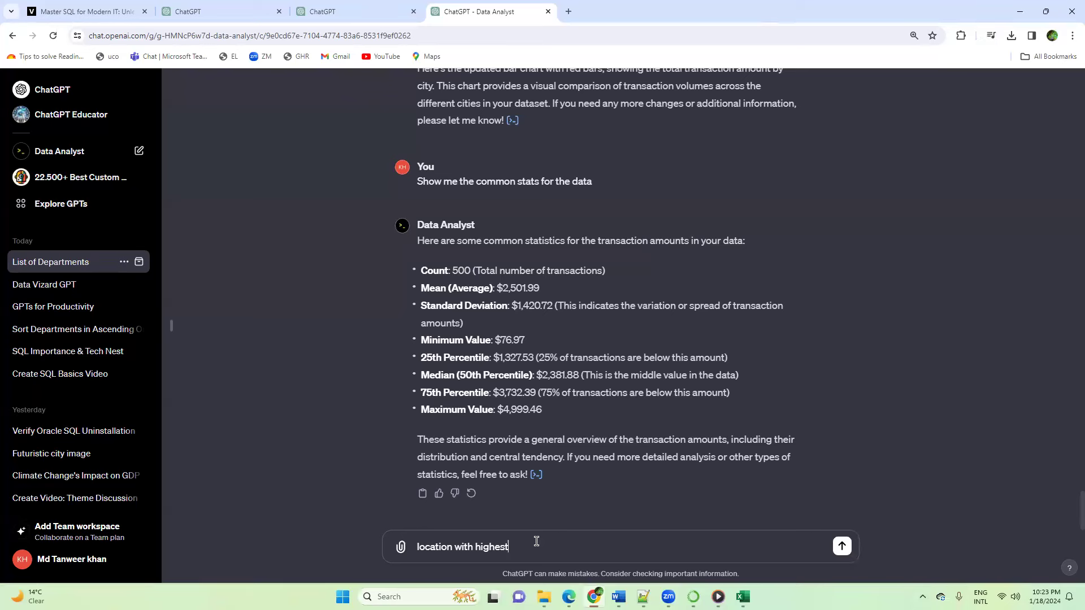
pyautogui.write(' transaction amount')
pyautogui.press('Return')
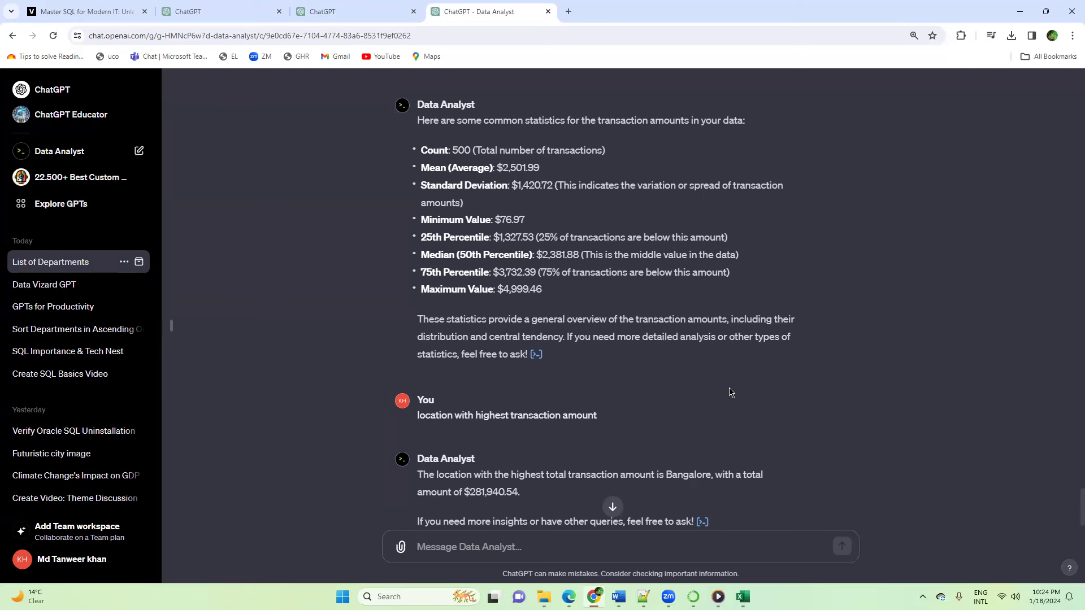
pyautogui.scroll(-1, 705, 283)
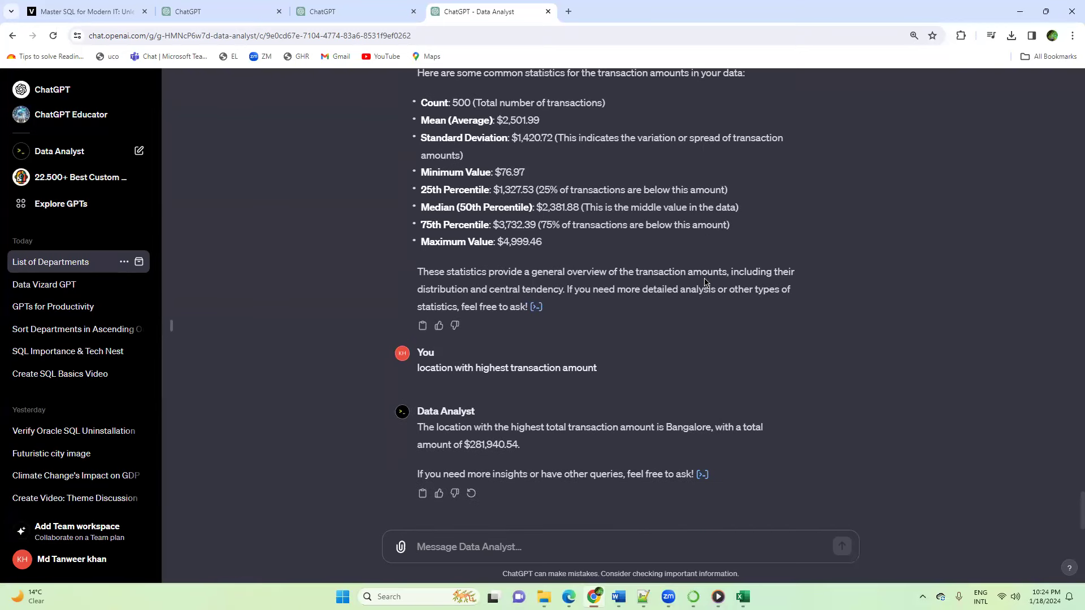